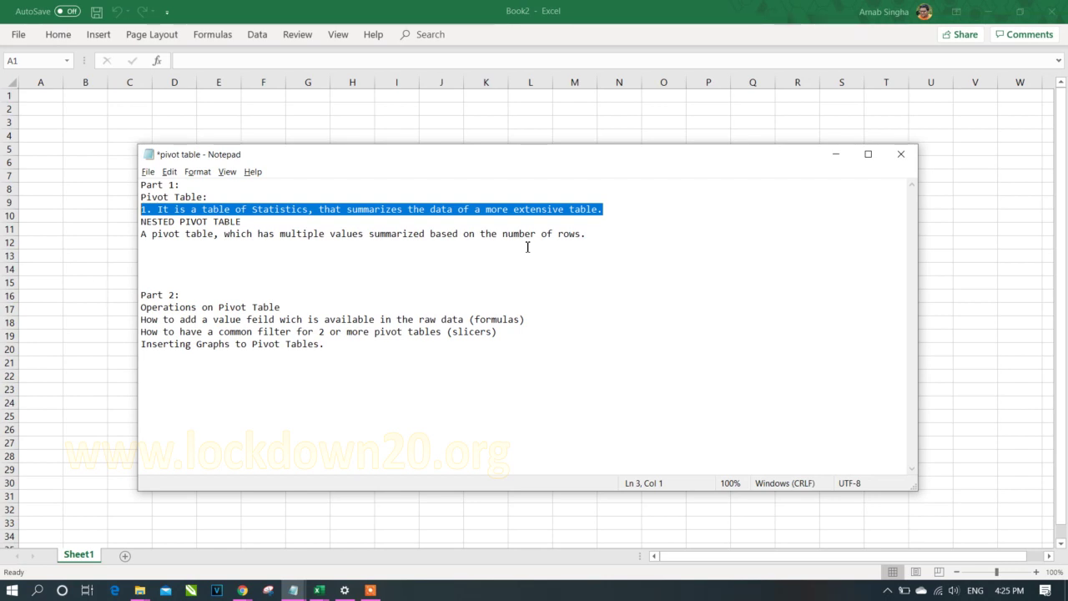
Put the Notepad pivot table notes away so the blank Book2 workbook shows
key("alt+Tab")
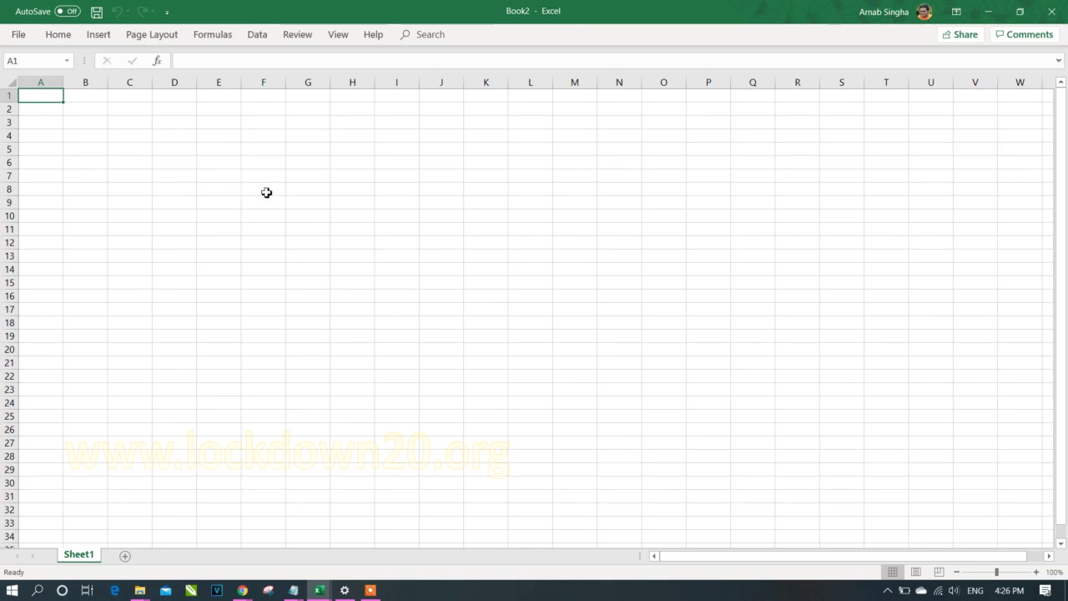
Enter the labels Rows, Columns, Filters and Values in cells H8 to H11
left_click(370, 189)
type("Rows")
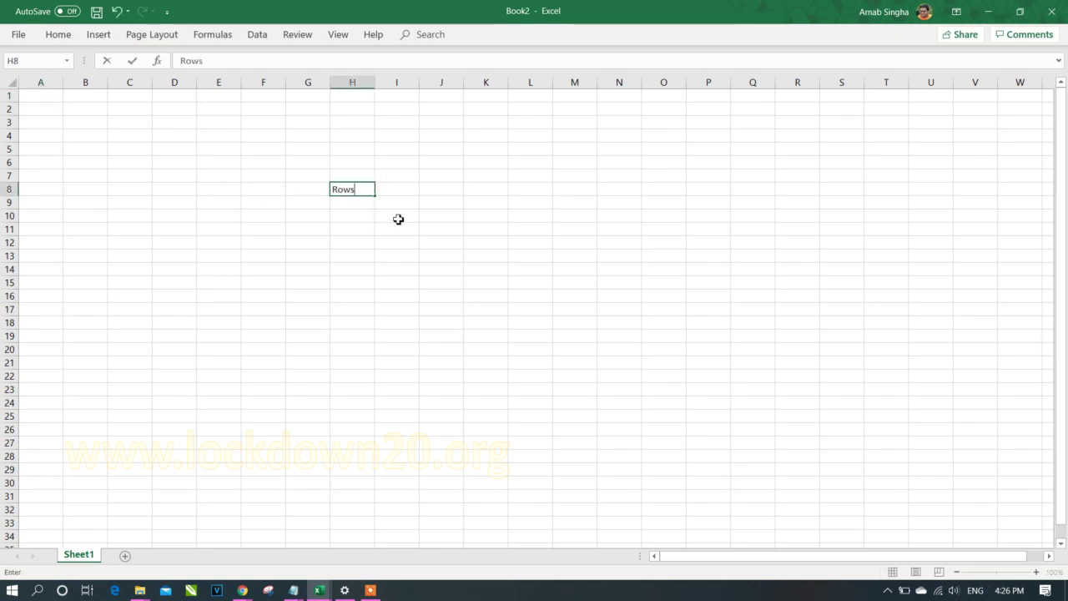
key("Return")
type("Co")
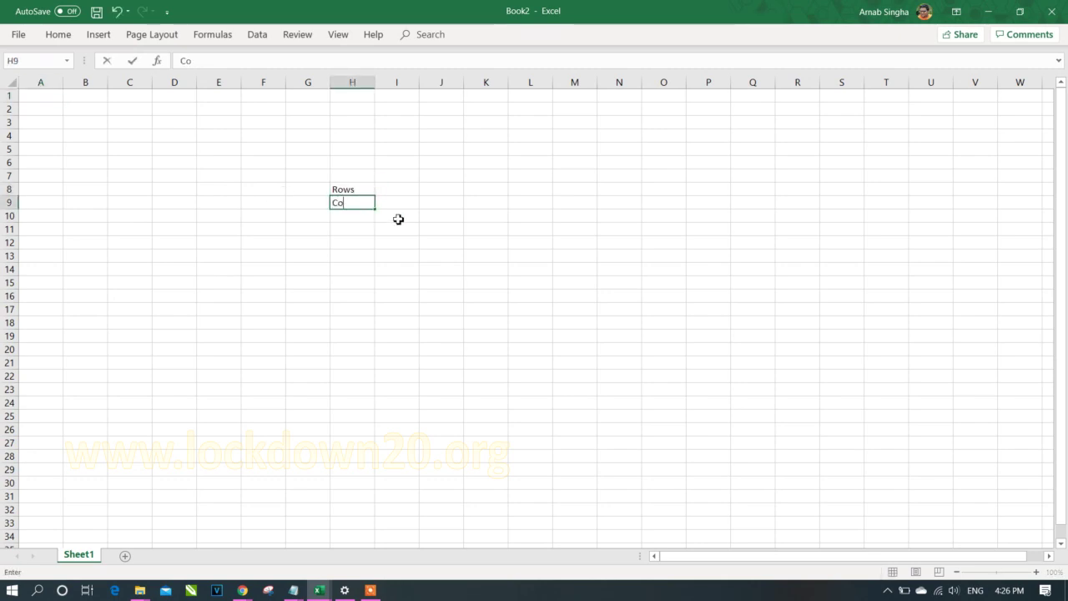
type("lumns")
key("Return")
type("Filters")
key("Return")
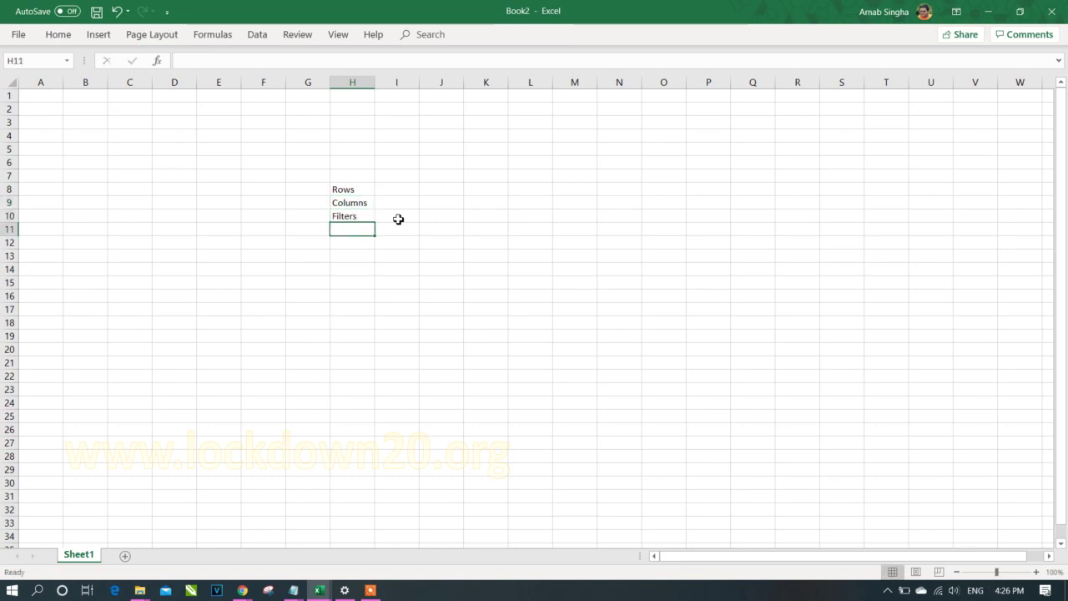
type("Values")
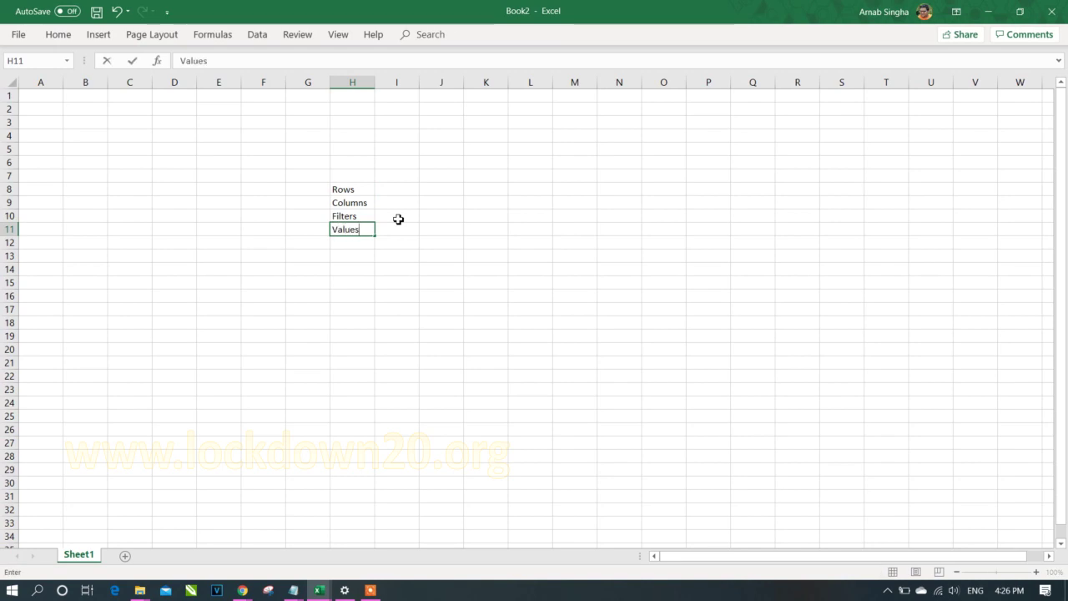
key("Return")
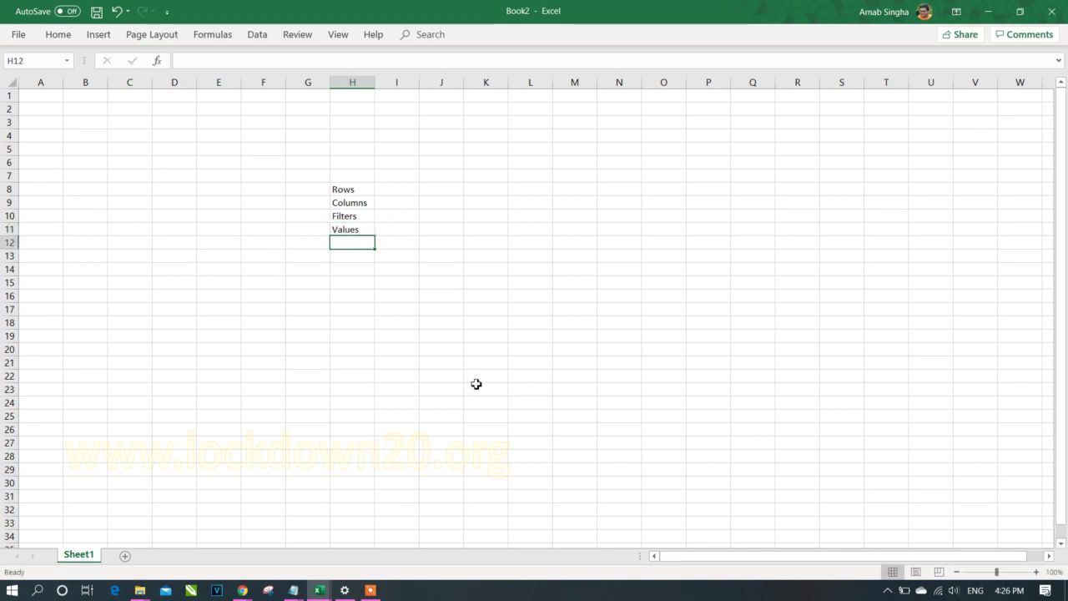
left_click(242, 590)
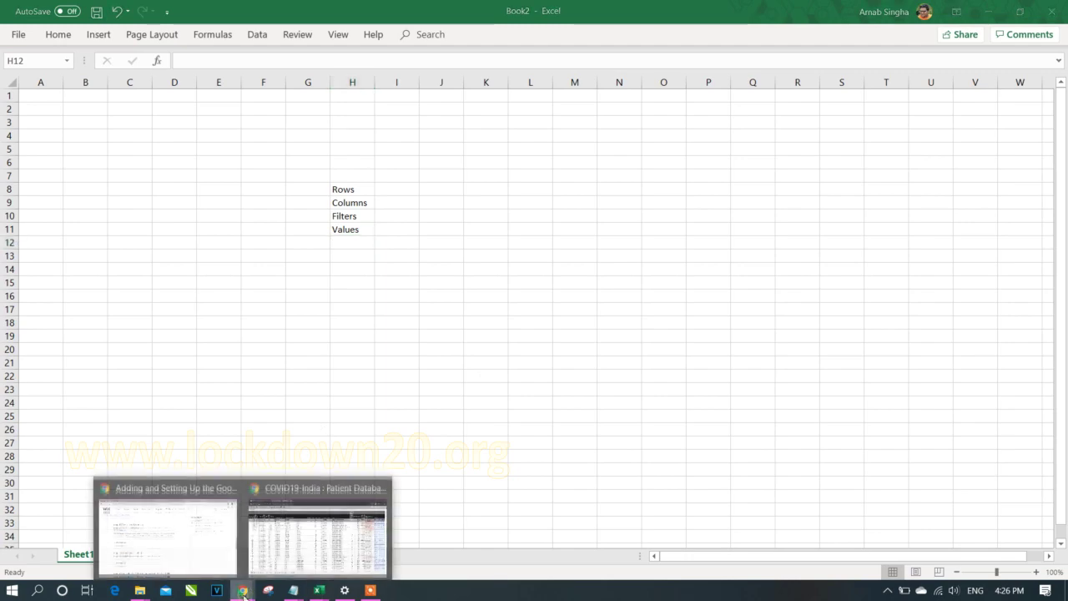
Bring up the covid19india.org tracker page in Chrome
left_click(286, 557)
left_click(105, 13)
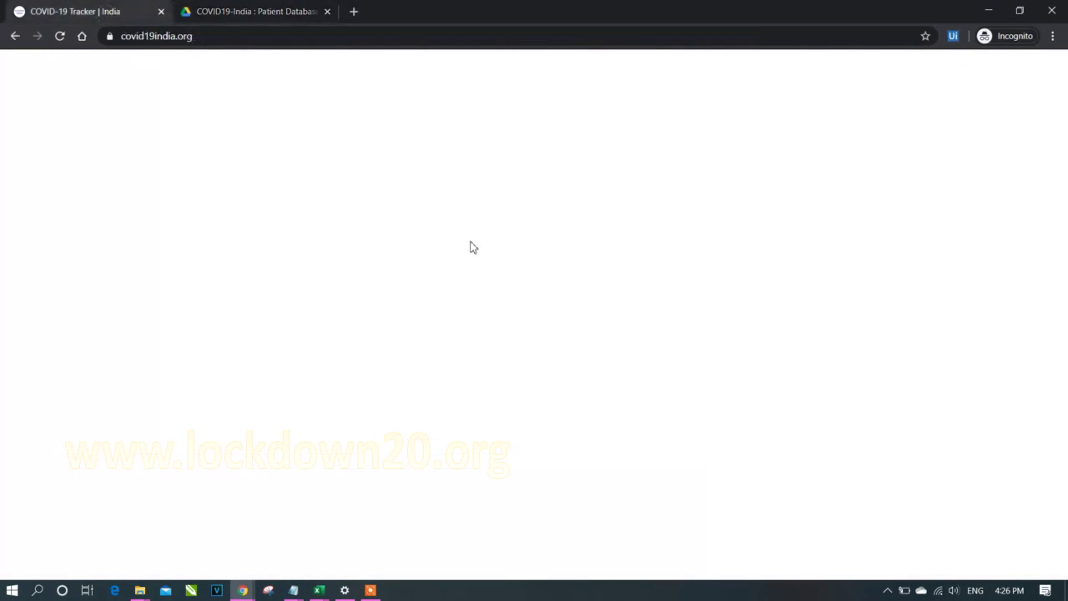
scroll(471, 246, "up", 15)
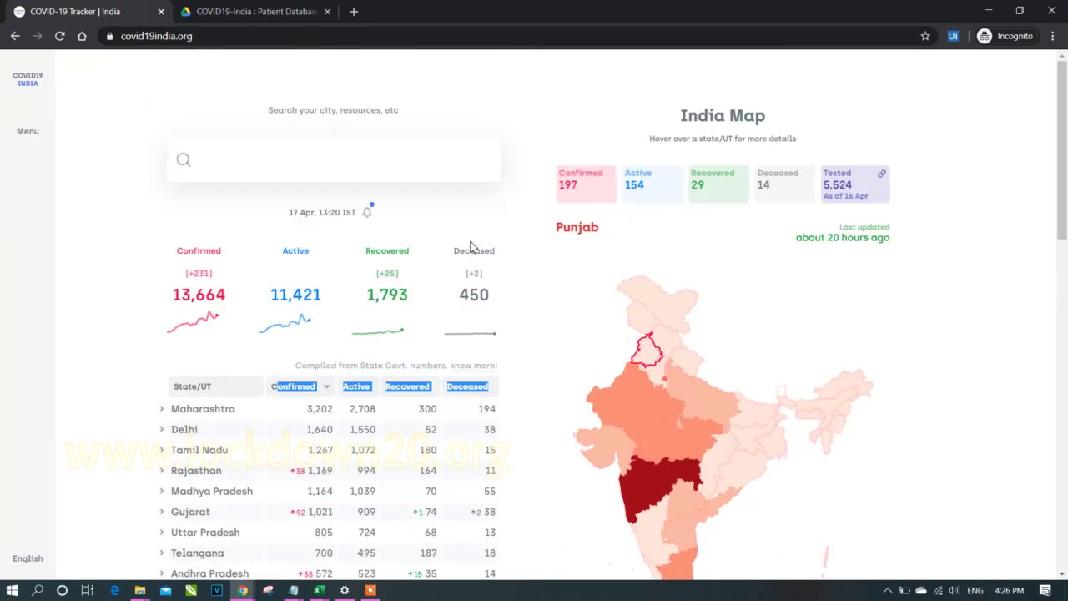
left_click(119, 219)
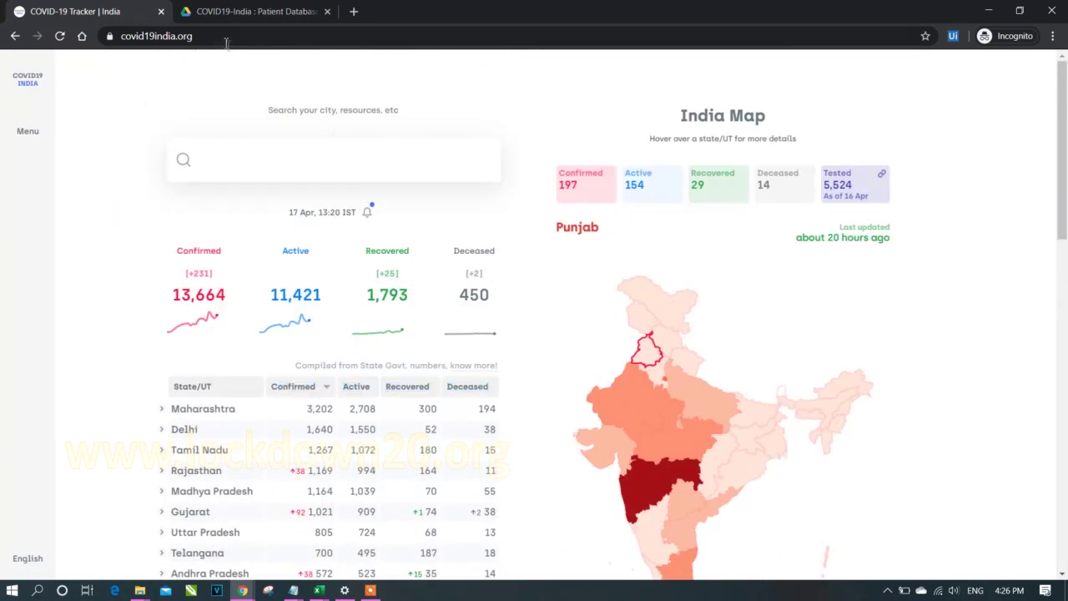
left_click(121, 37)
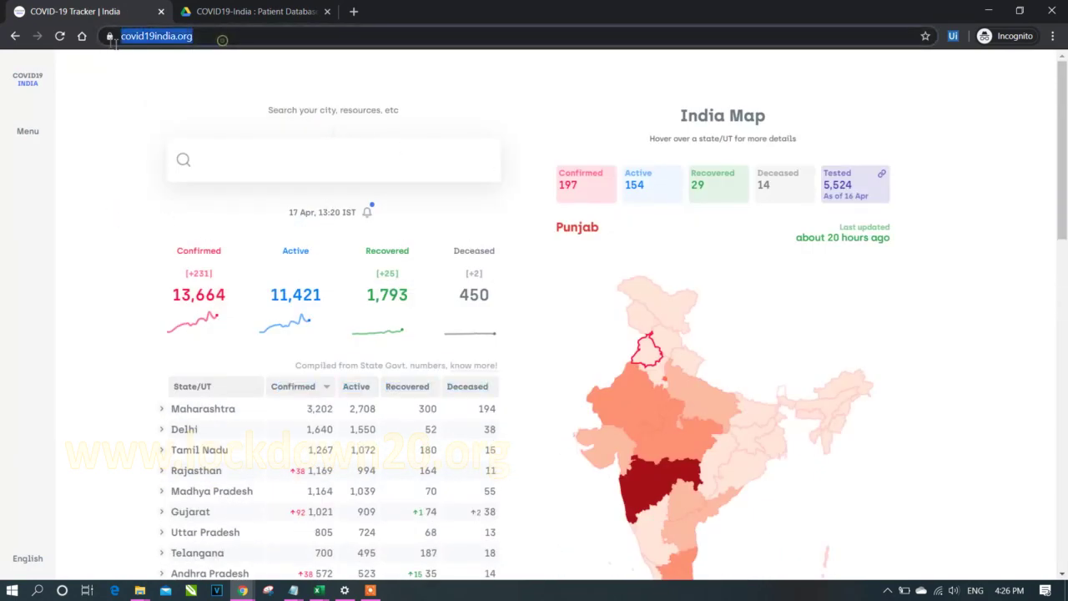
left_click(116, 135)
Scroll through the tracker's state table, map and trends down to the footer links
scroll(116, 138, "down", 2)
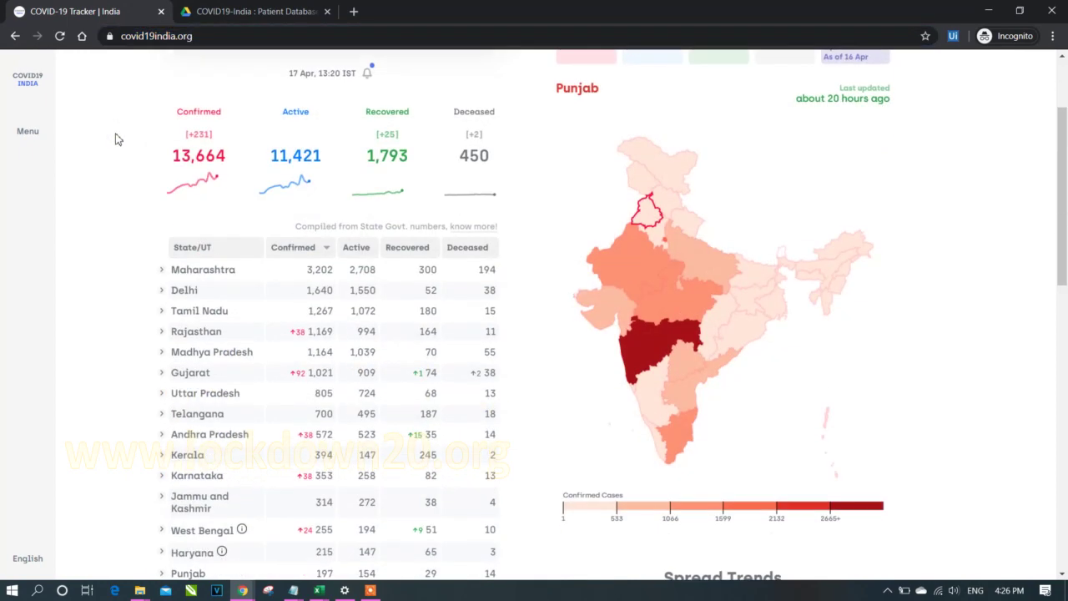
scroll(115, 141, "down", 1)
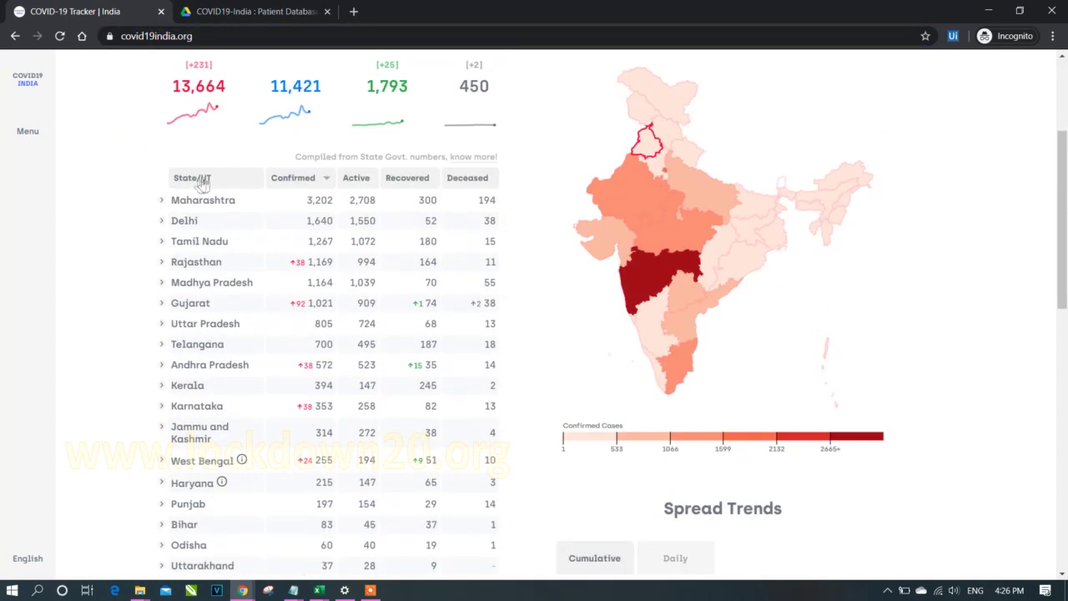
scroll(574, 333, "down", 2)
scroll(972, 358, "up", 3)
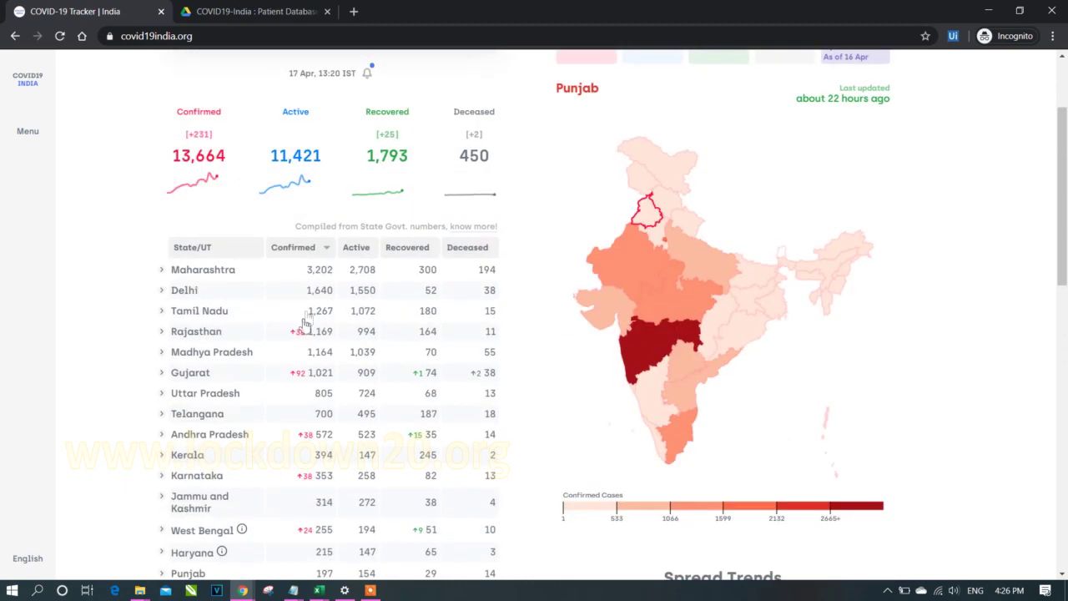
scroll(698, 378, "down", 7)
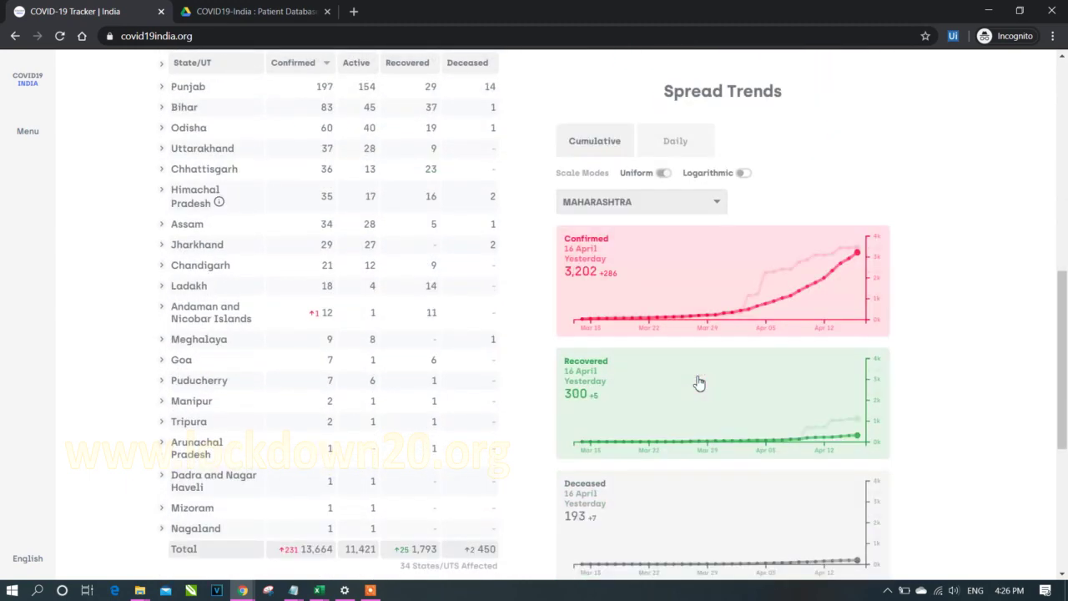
scroll(699, 381, "down", 5)
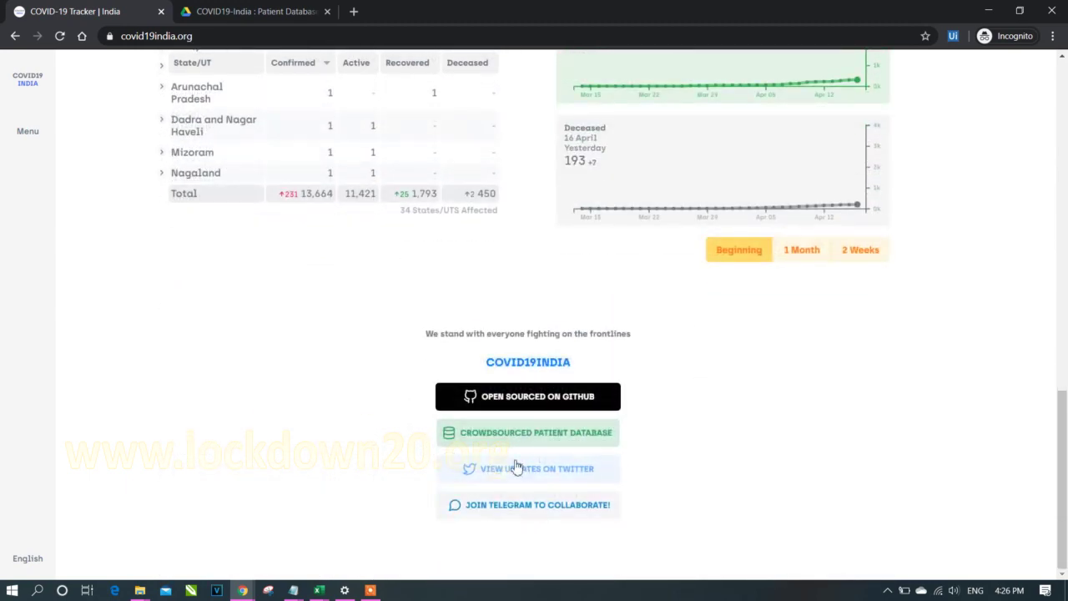
scroll(397, 314, "up", 6)
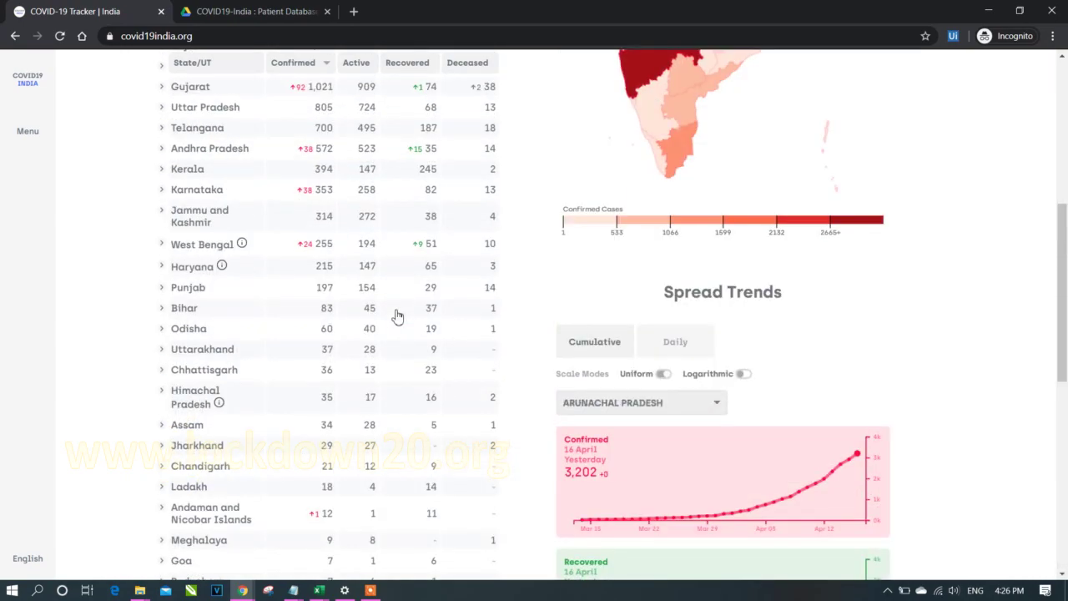
scroll(433, 334, "down", 5)
scroll(209, 355, "up", 12)
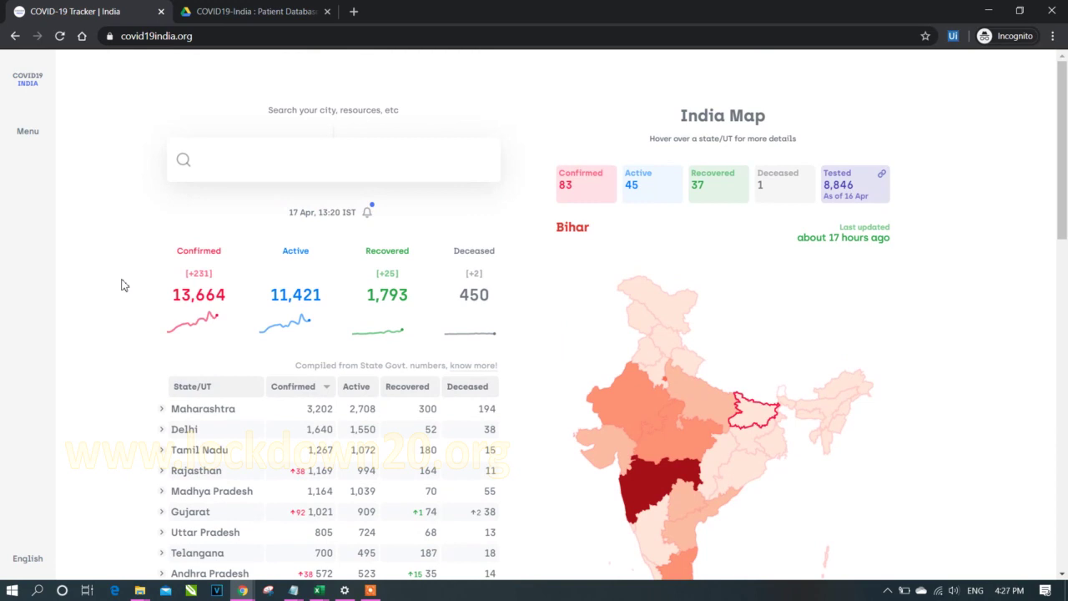
scroll(122, 286, "down", 3)
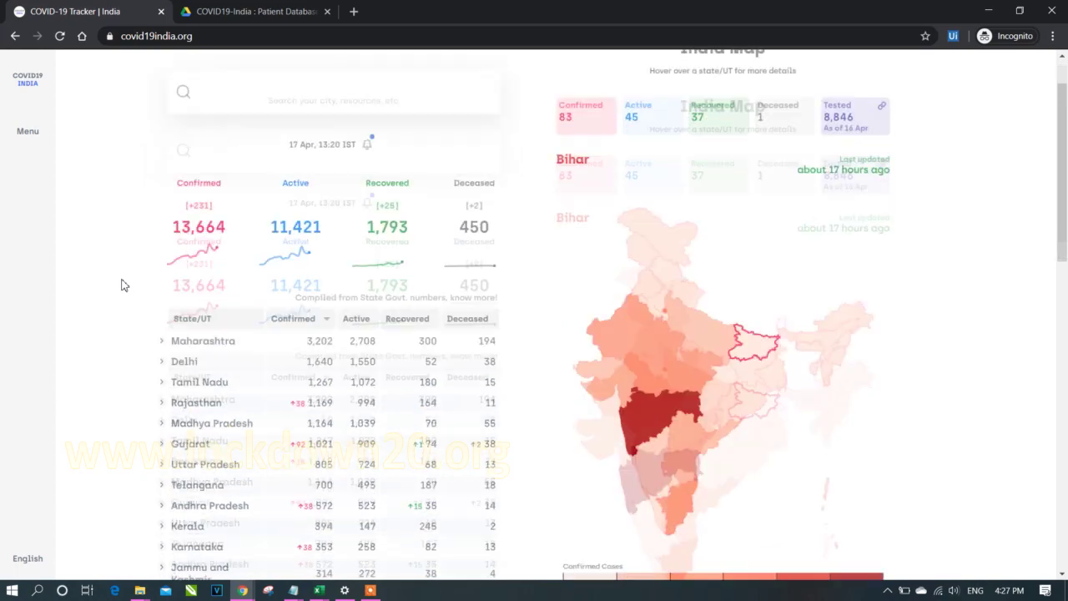
scroll(122, 285, "up", 1)
scroll(122, 285, "up", 2)
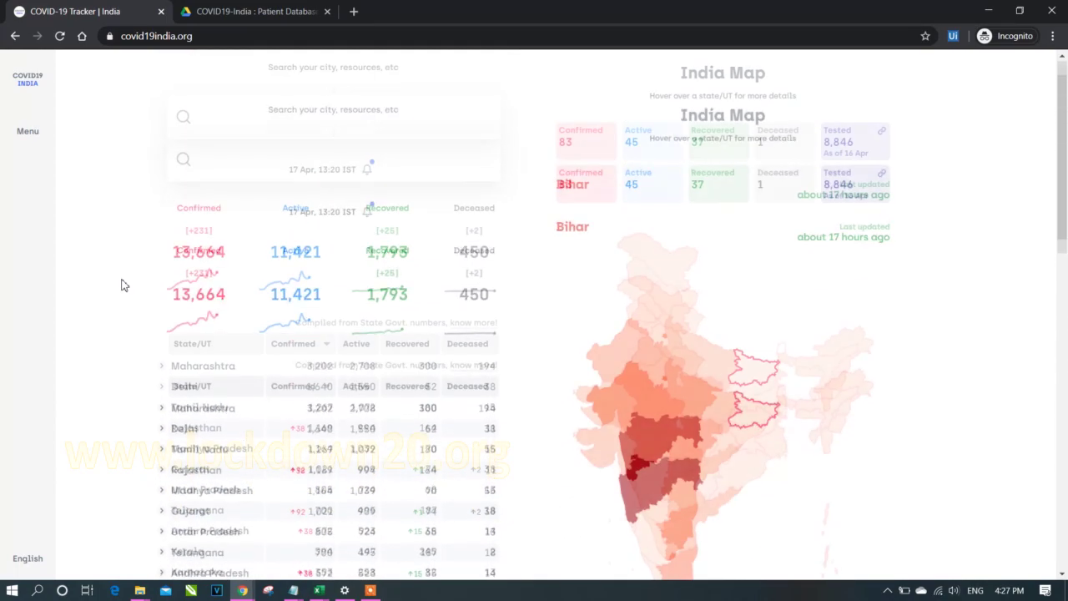
scroll(919, 390, "down", 4)
scroll(920, 390, "down", 8)
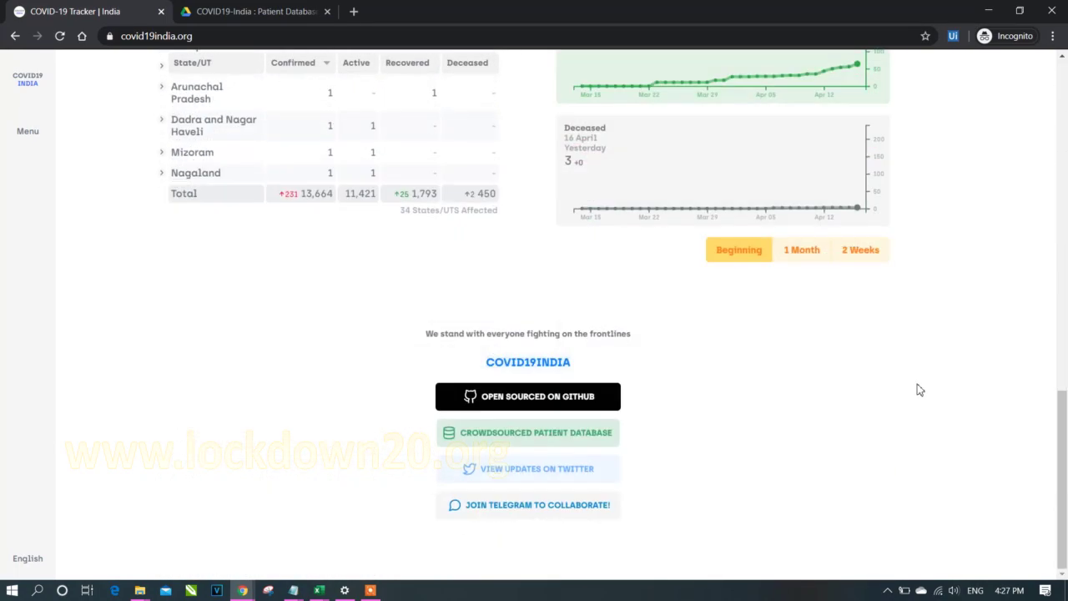
Open the Crowdsourced Patient Database Google Sheet and view its Raw_Data patient records
left_click(504, 440)
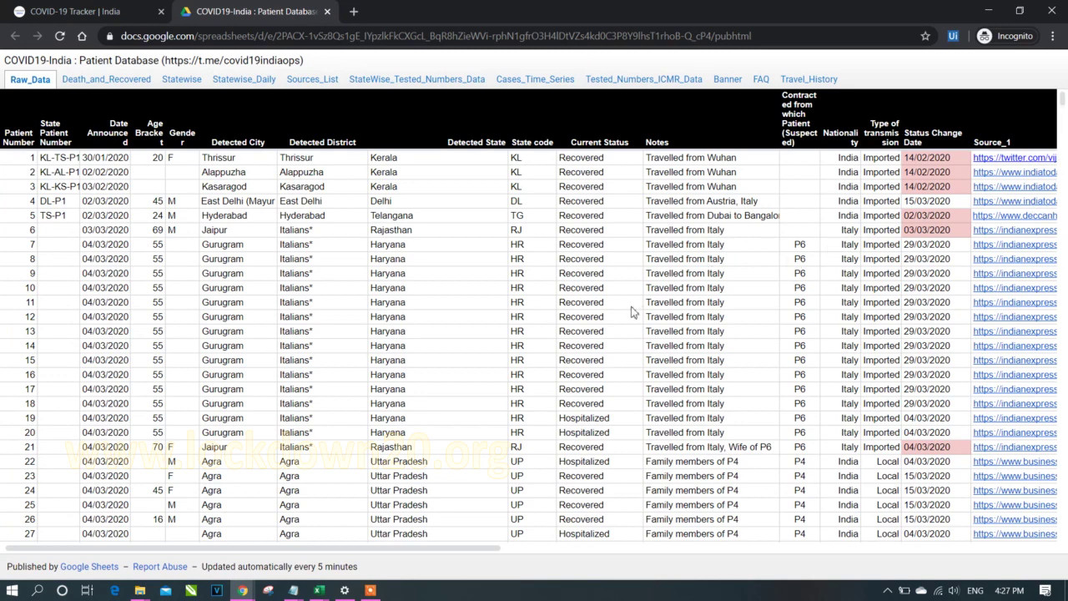
left_click(109, 11)
left_click(281, 15)
left_click(320, 591)
Bring up the Covid data workbook and check the extent of the patient table
left_click(272, 551)
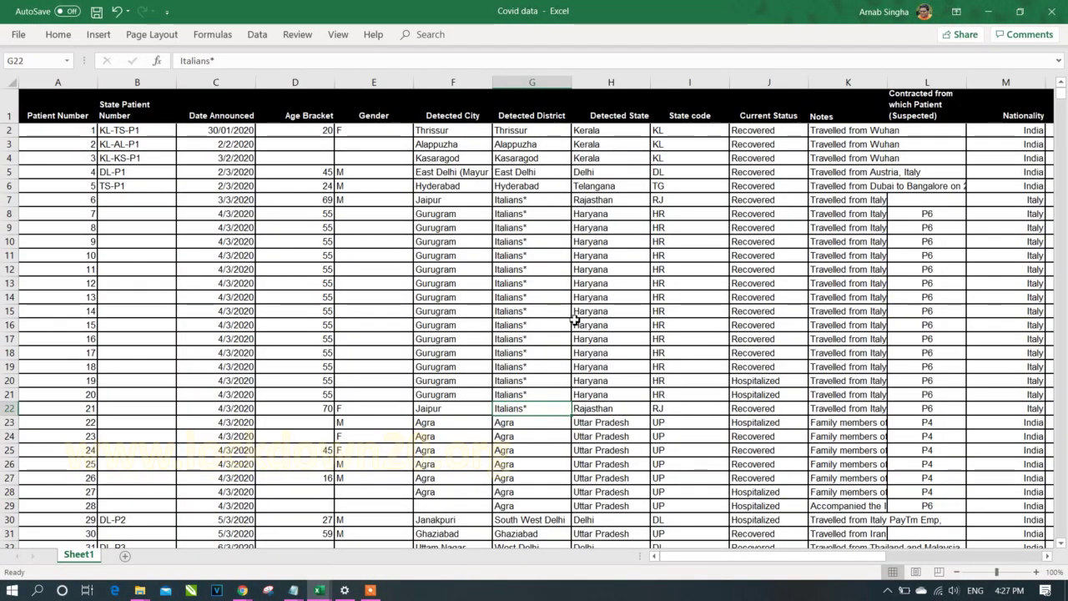
left_click(50, 111)
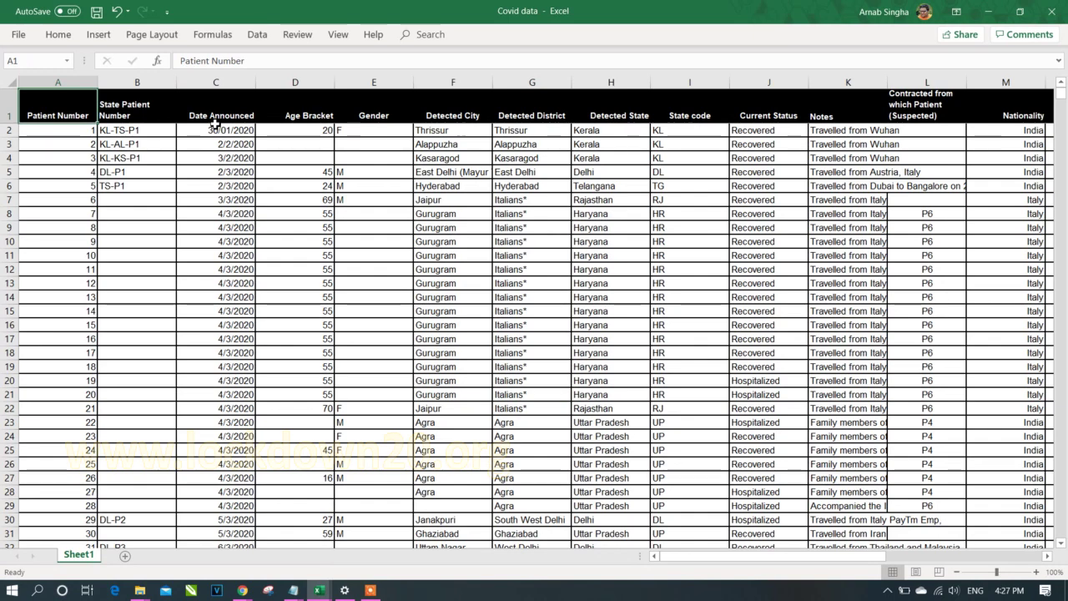
left_click(74, 201)
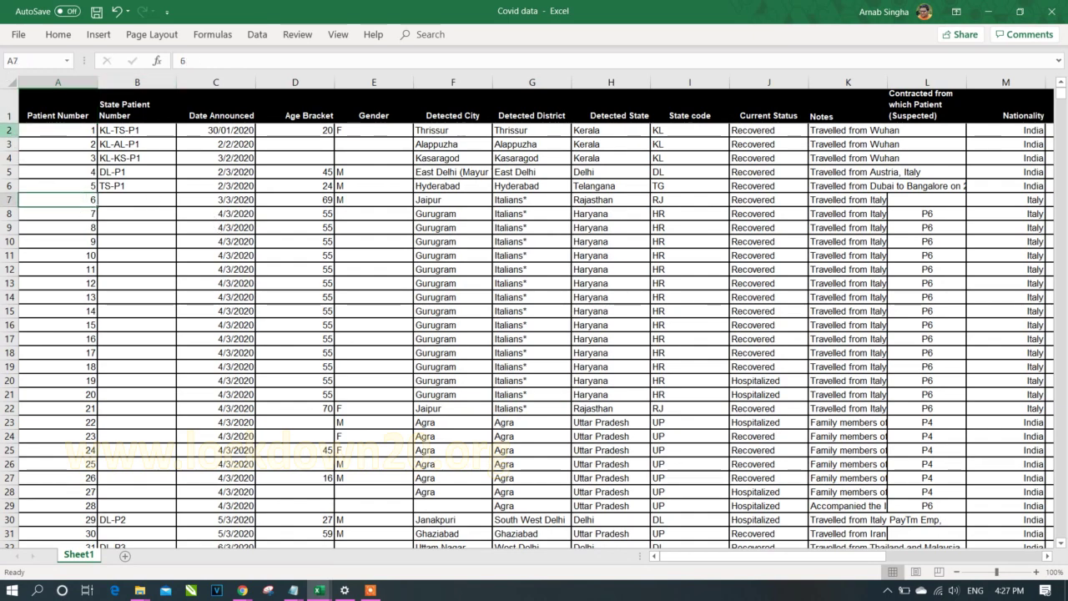
left_click_drag(8, 130, 9, 241)
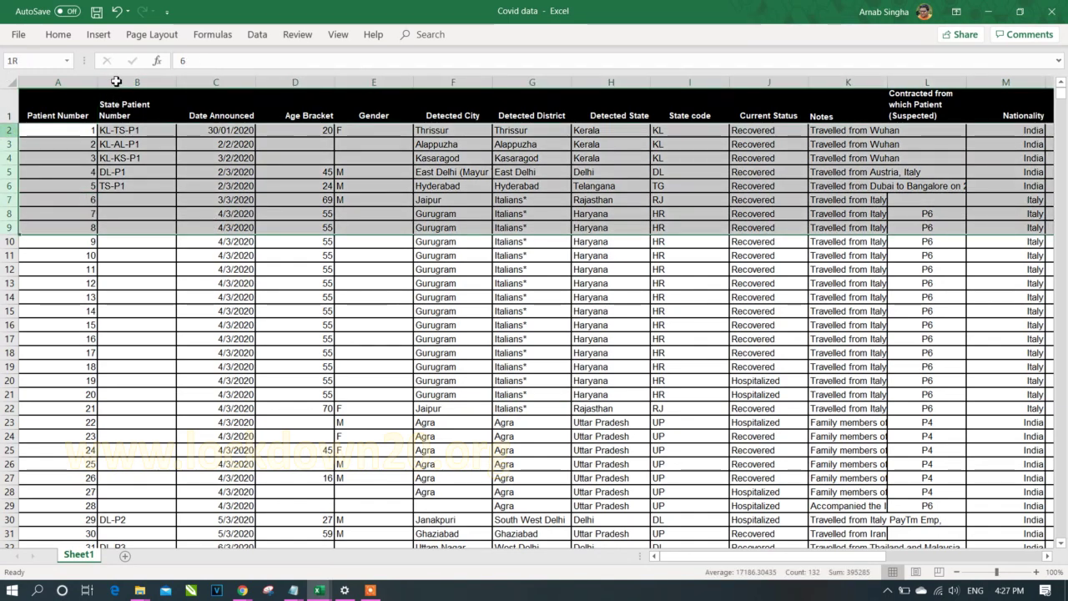
left_click_drag(141, 80, 296, 81)
left_click(53, 130)
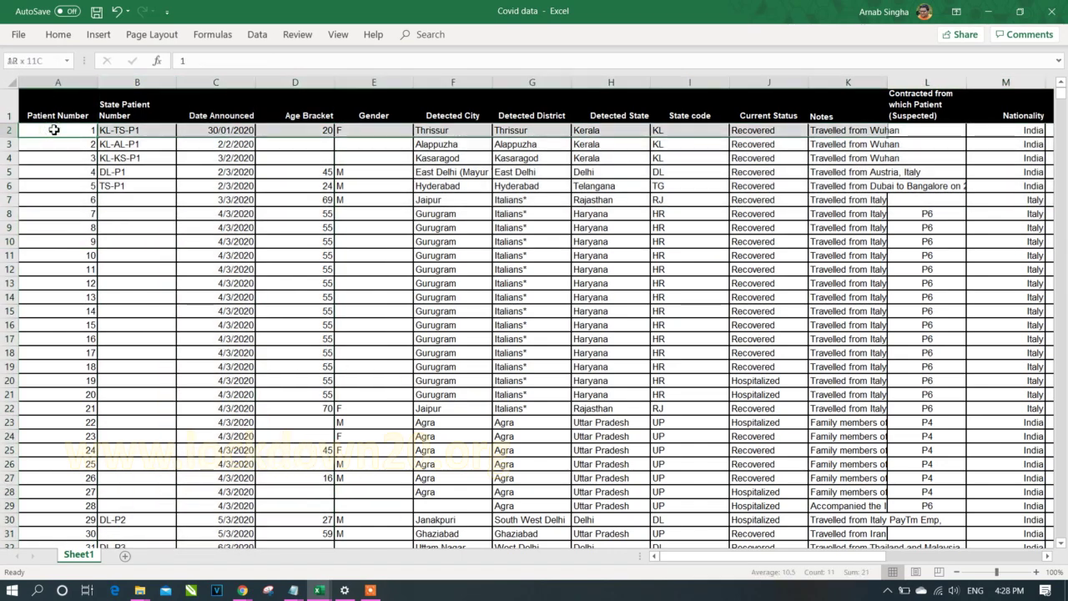
key("Up")
key("ctrl+shift+Right")
key("ctrl+shift+Down")
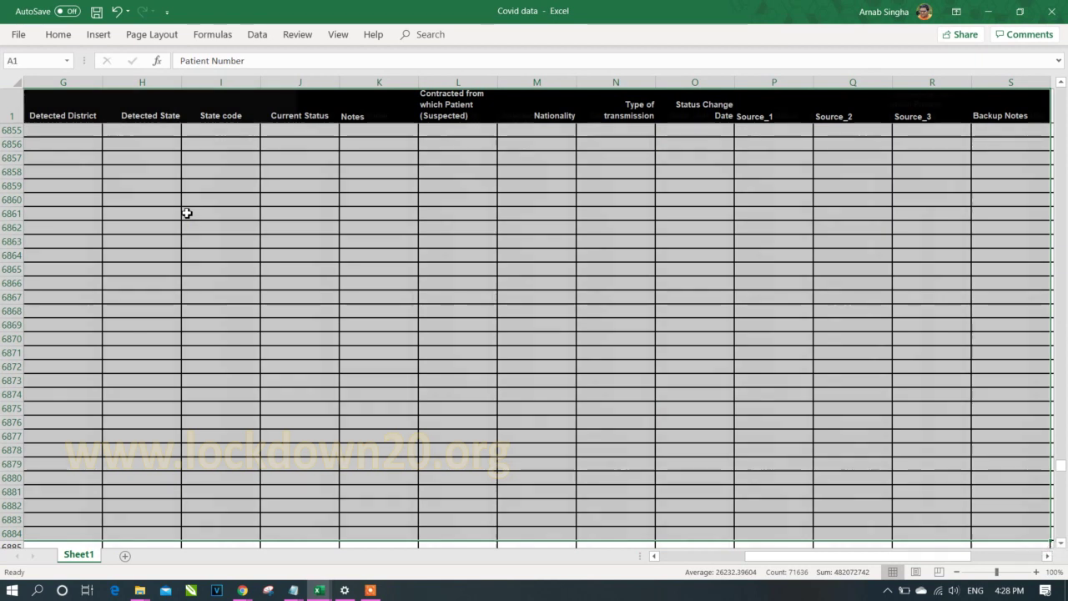
key("ctrl+Home")
key("Down")
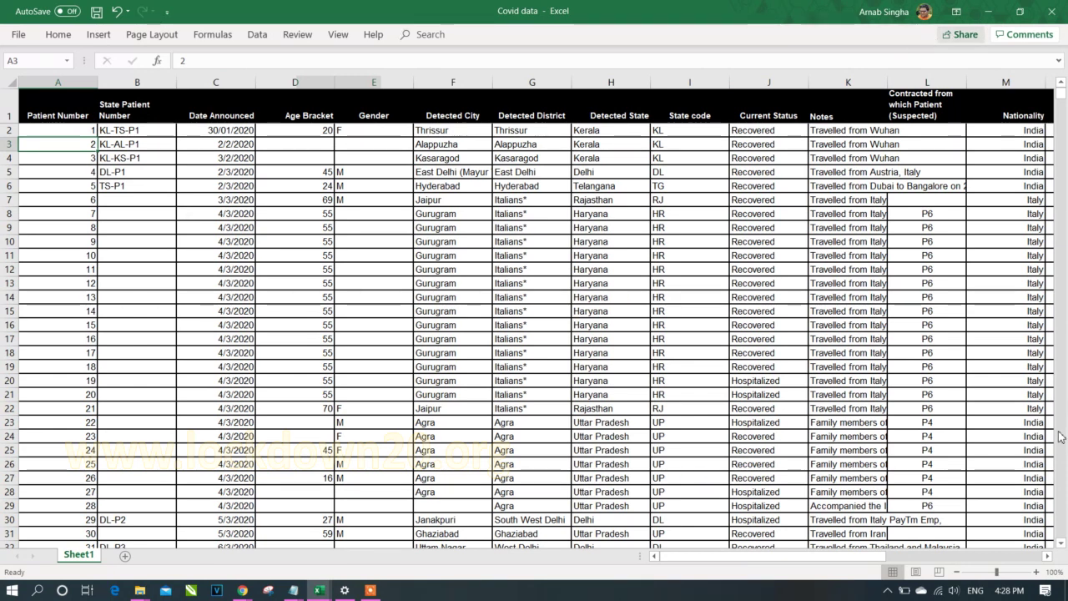
Turn on AutoFilter dropdowns for the header row with Ctrl+Shift+L
left_click(831, 110)
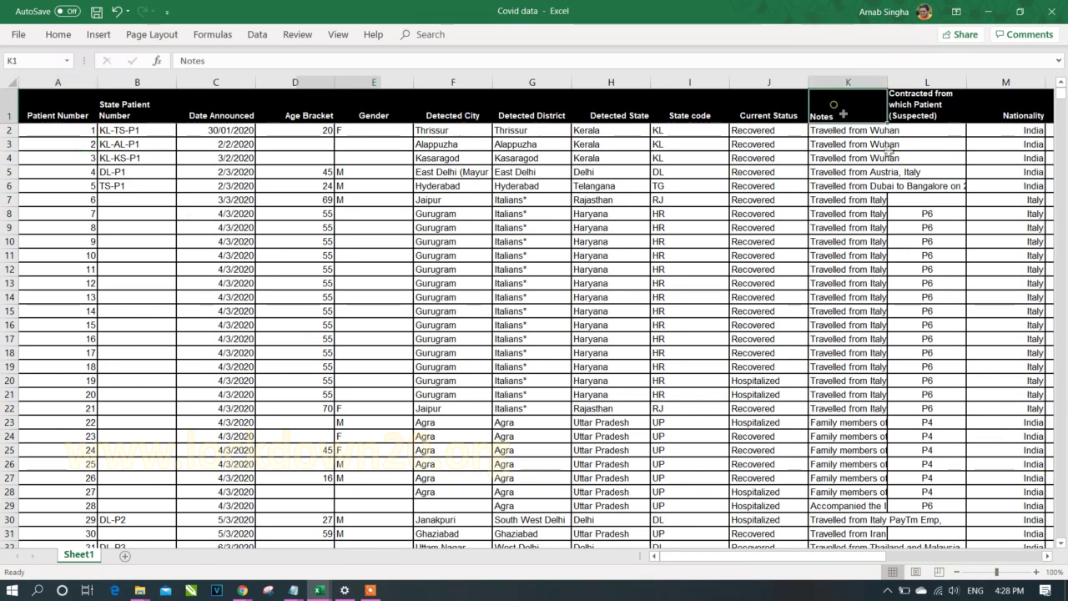
key("Right")
key("Right")
key("Right")
key("Right")
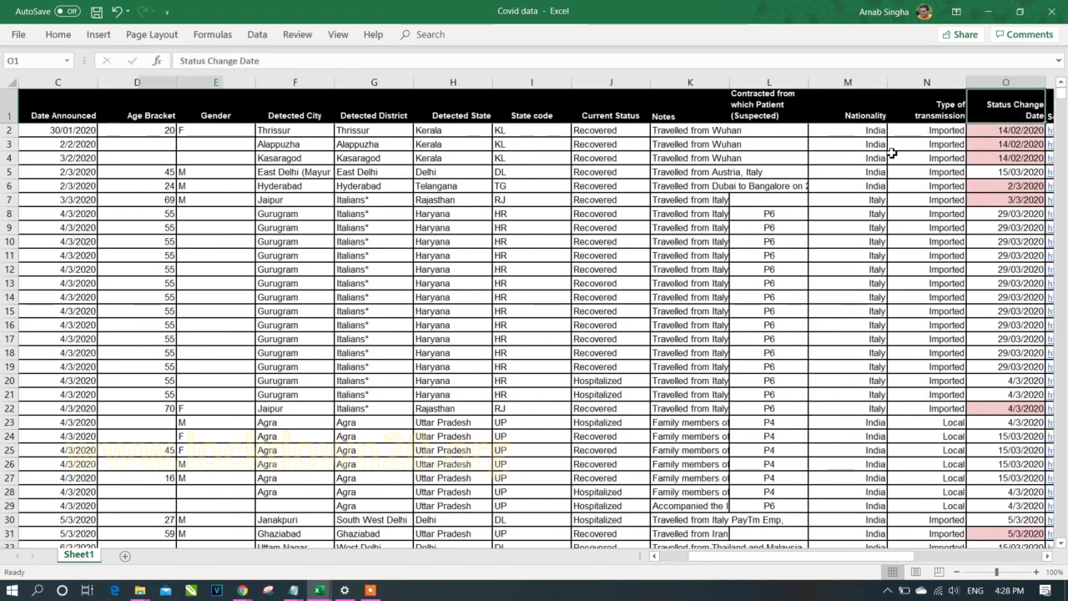
key("Left")
key("Left")
key("Left")
key("Left")
key("Left")
key("Left")
key("Left")
key("Left")
key("Right")
key("ctrl+shift+l")
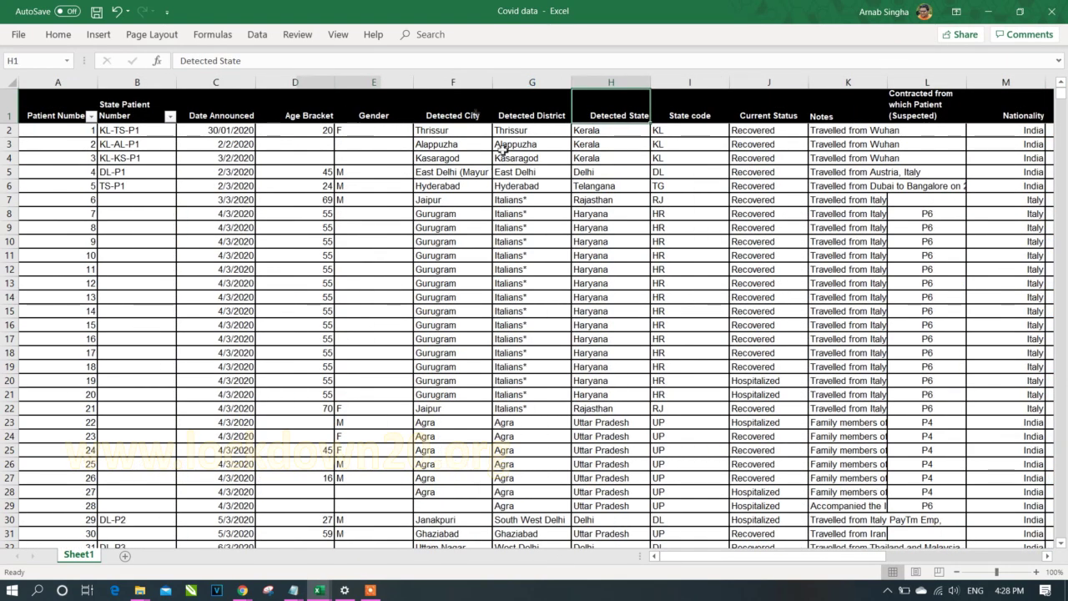
Filter the Detected State column to show only West Bengal
key("alt+Down")
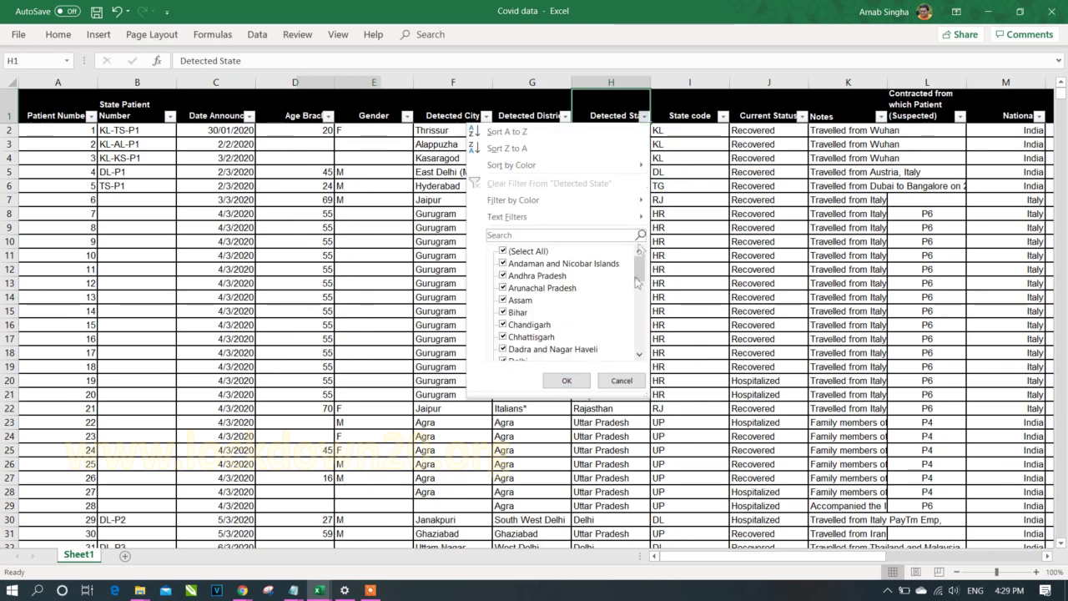
mouse_move(641, 271)
left_mouse_down()
mouse_move(639, 334)
mouse_move(639, 269)
left_mouse_up()
left_click(689, 198)
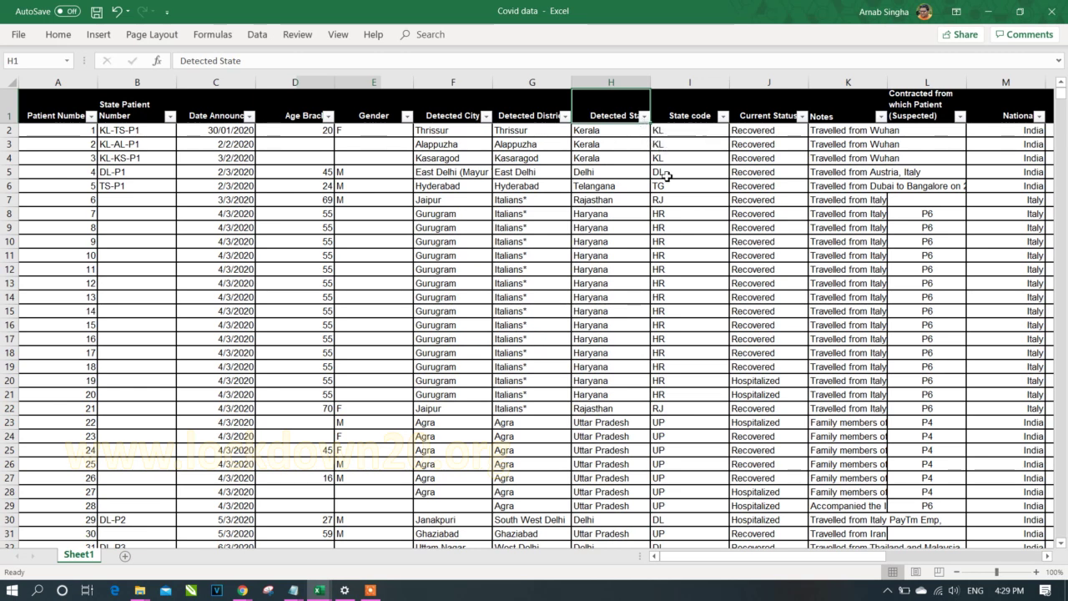
left_click(647, 119)
left_click(527, 250)
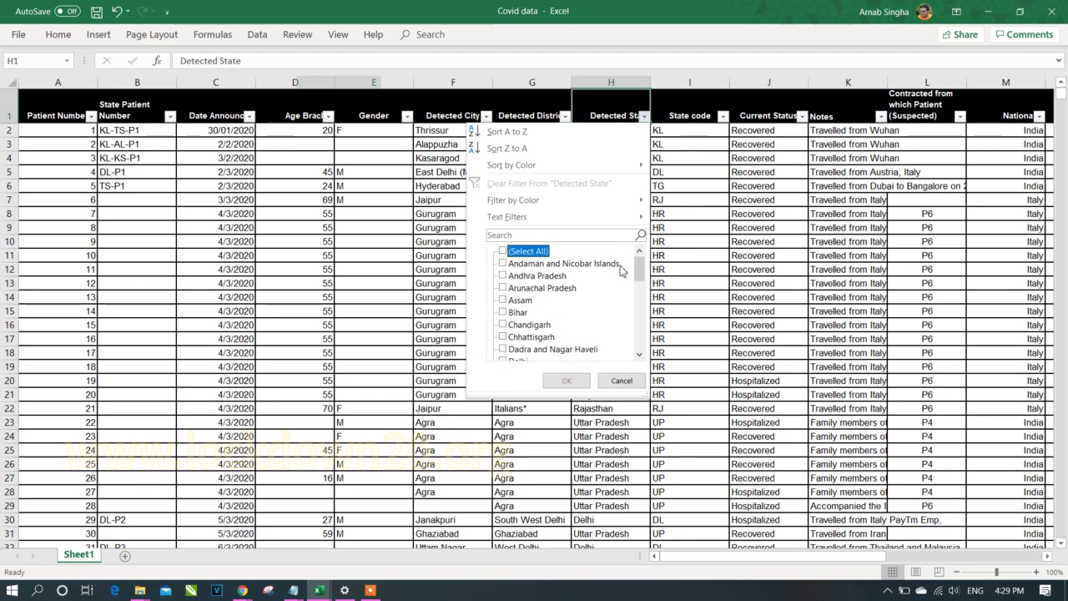
left_click_drag(642, 267, 642, 341)
left_click(504, 337)
left_click(566, 380)
Select the filtered West Bengal Detected State values to count them
left_click(622, 269)
key("ctrl+Up")
key("Down")
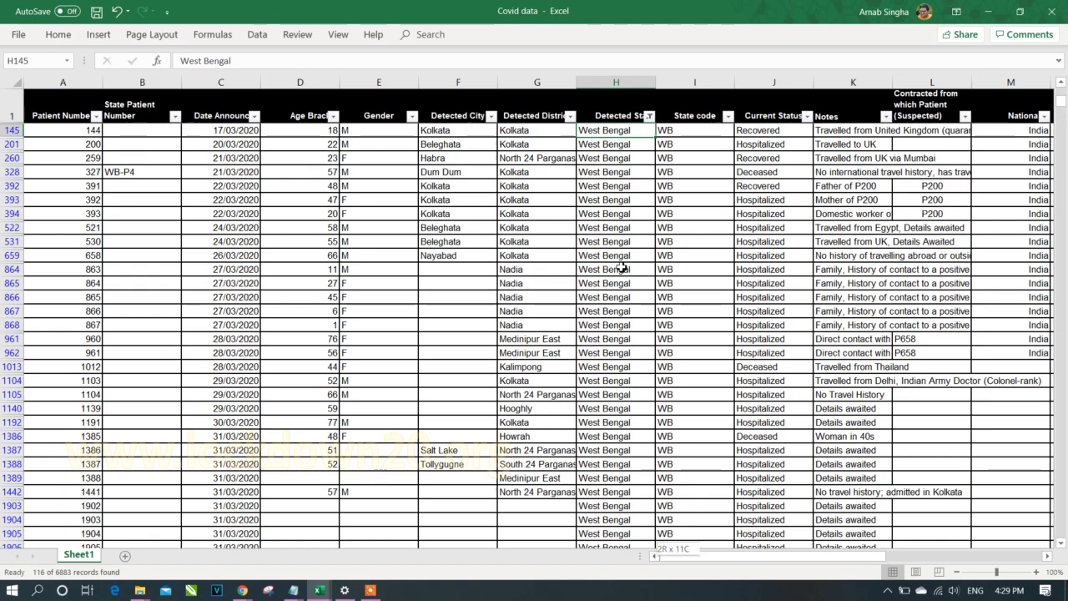
key("ctrl+shift+Down")
key("Up")
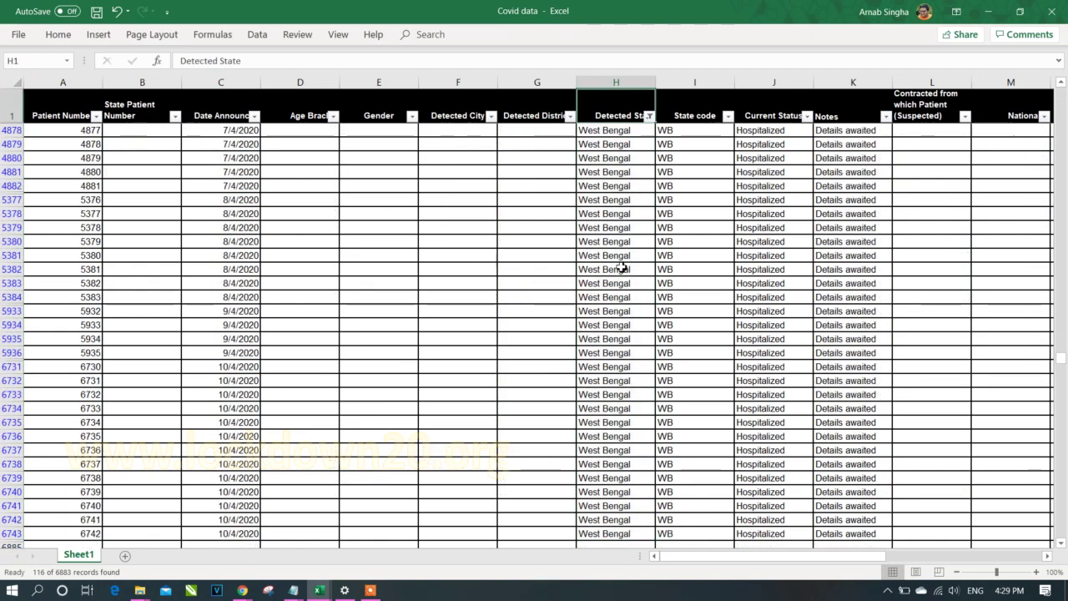
key("Down")
key("ctrl+Up")
key("Left")
key("Left")
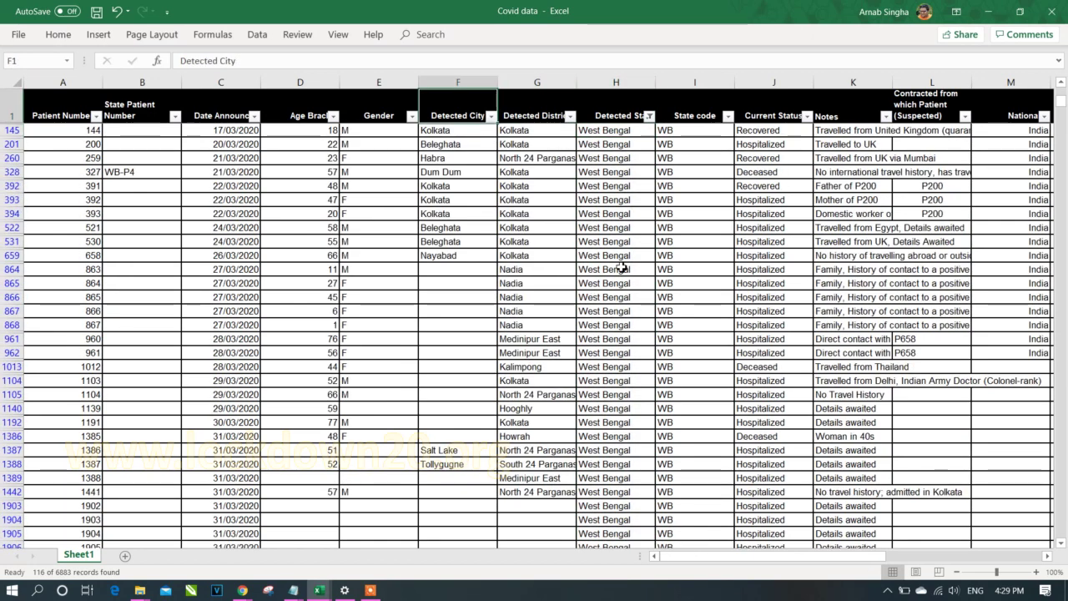
key("Down")
key("Right")
key("Right")
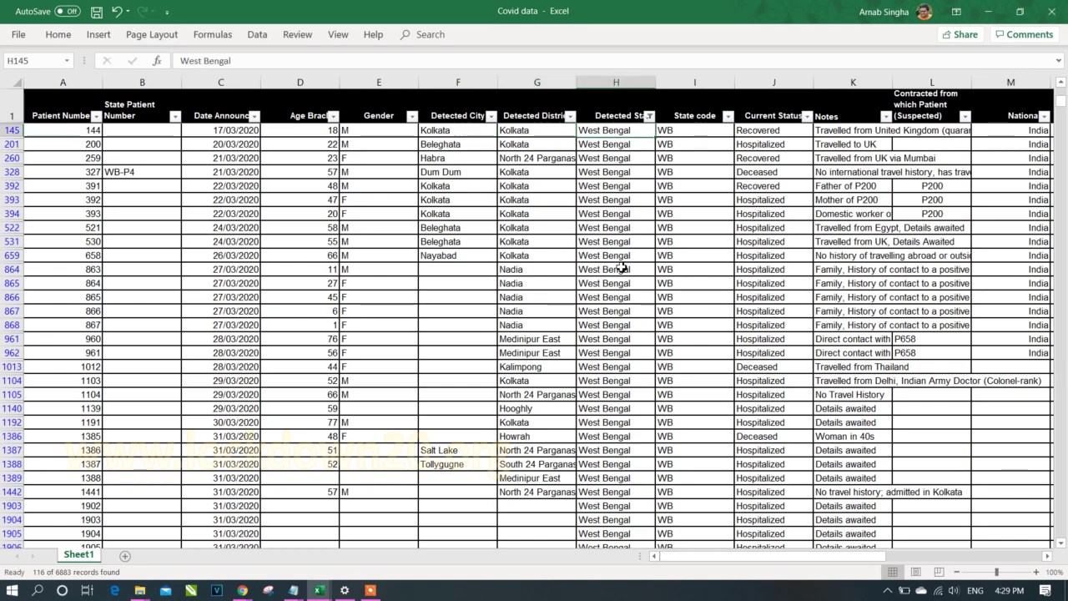
Browse the data from A1 to its last row and last column header
key("ctrl+Home")
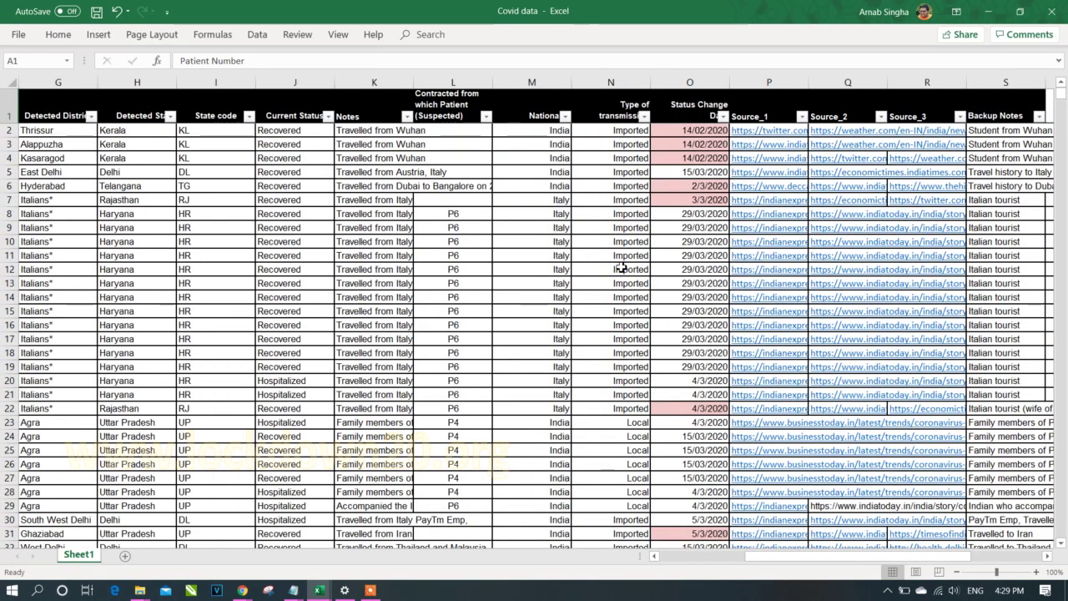
key("ctrl+Home")
key("ctrl+Down")
key("ctrl+Home")
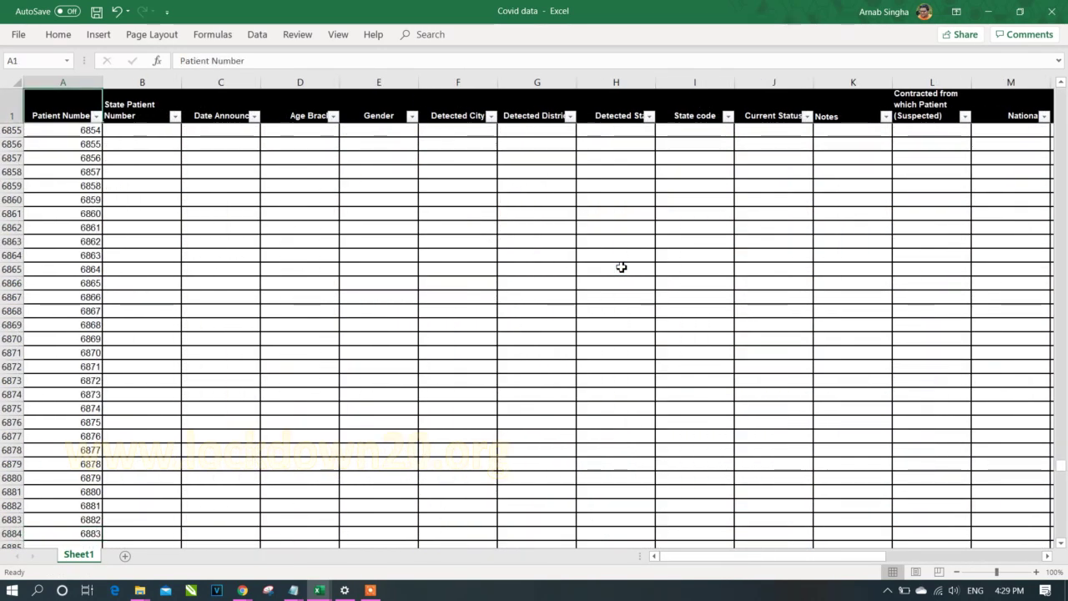
key("ctrl+Right")
key("Down")
key("Left")
key("Left")
key("Left")
key("Left")
key("Left")
key("Left")
key("Right")
key("Right")
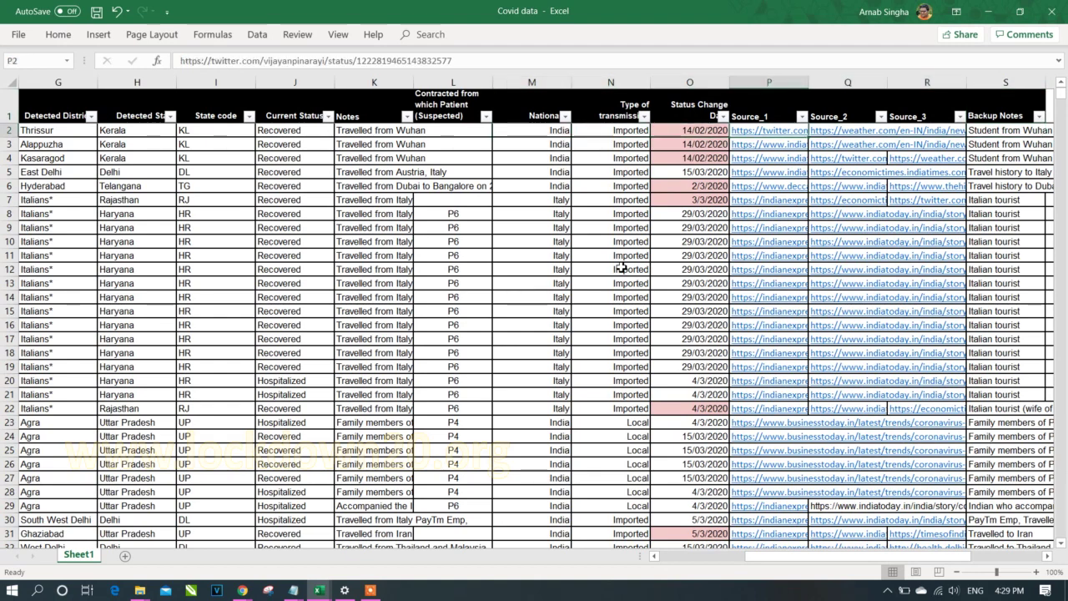
key("Right")
key("Up")
key("ctrl+Home")
key("Right")
key("Right")
key("Down")
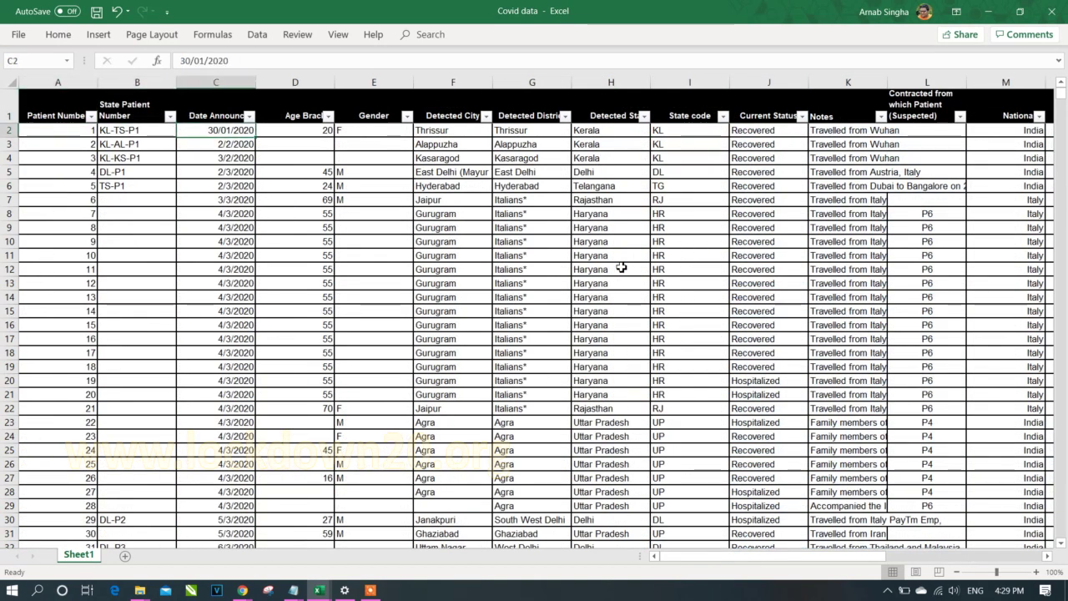
key("ctrl+Down")
key("ctrl+Up")
key("ctrl+Home")
key("ctrl+Right")
key("Left")
key("Left")
key("Left")
key("Left")
key("Left")
key("Left")
key("Left")
key("Left")
key("Left")
key("Left")
key("Left")
key("Left")
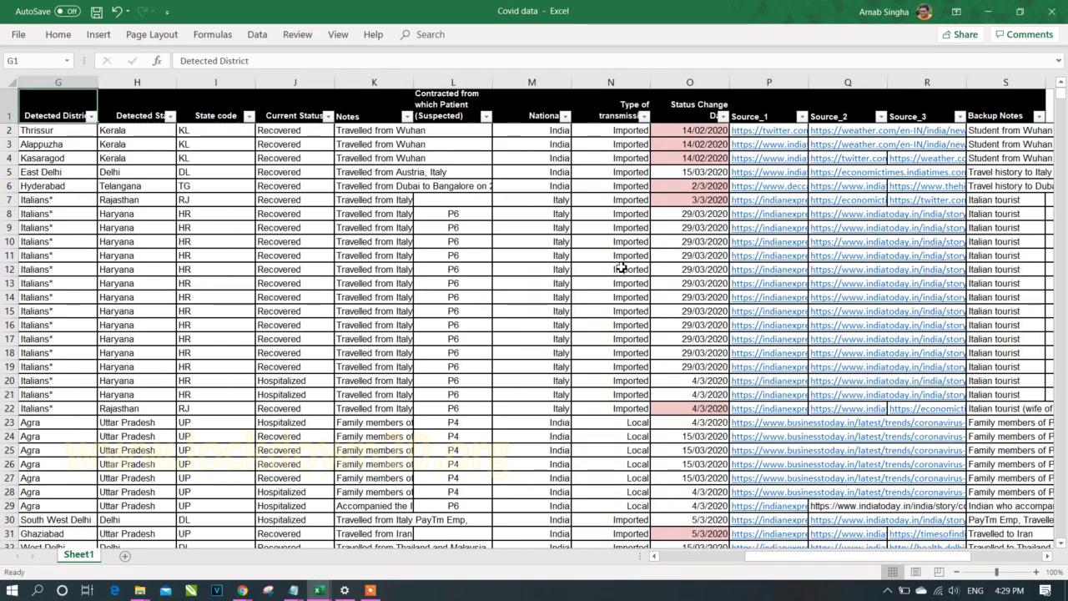
key("Left")
key("Left")
key("Left")
Reapply the Detected State filter with West Bengal checked
left_click(382, 123)
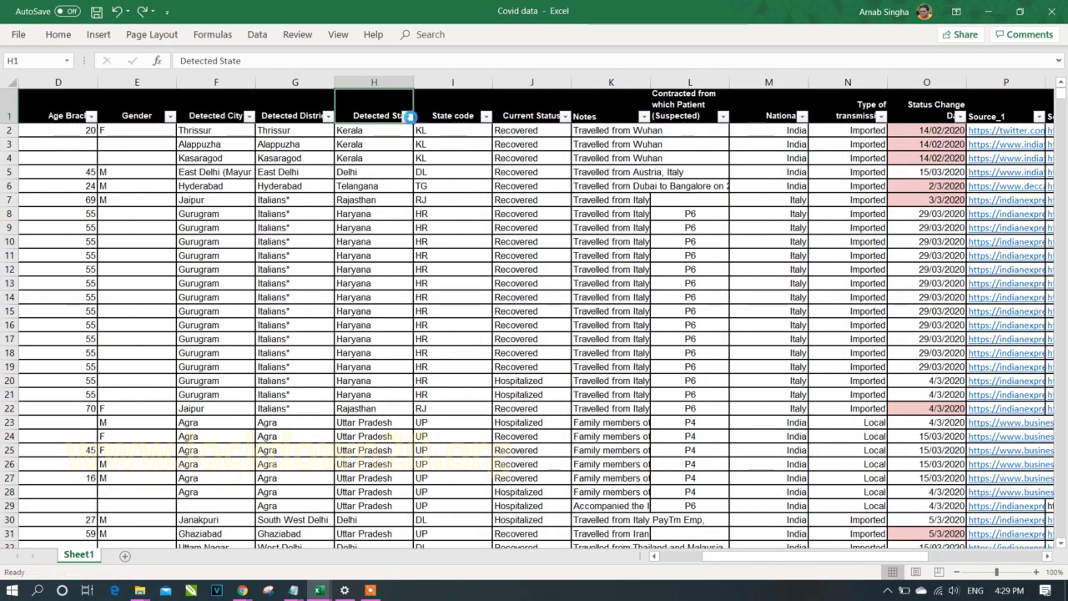
left_click(408, 116)
left_click_drag(403, 268, 403, 337)
left_click(283, 336)
left_click(332, 382)
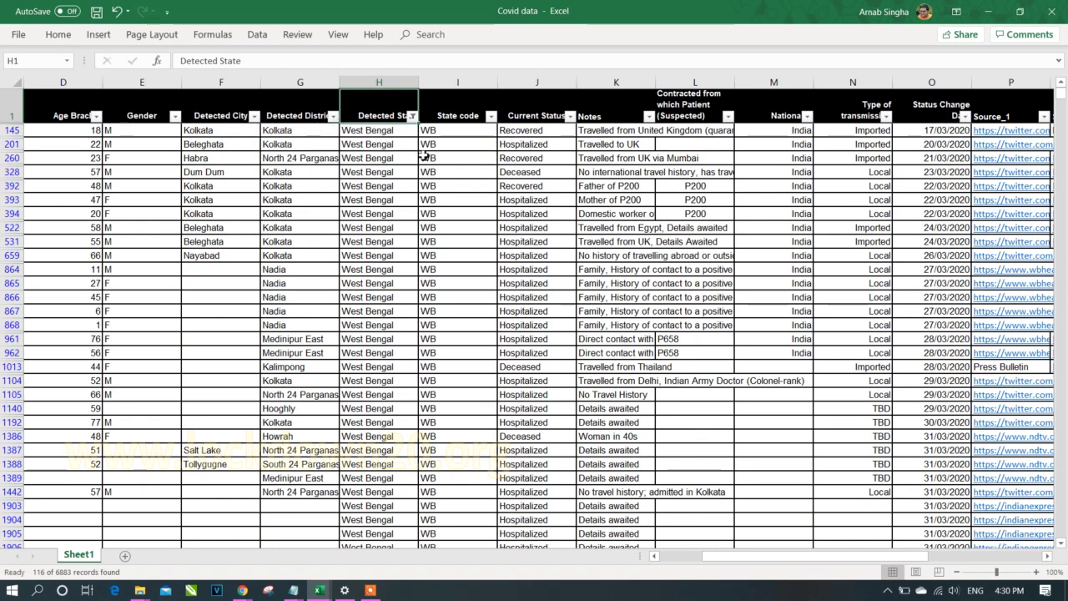
left_click(255, 117)
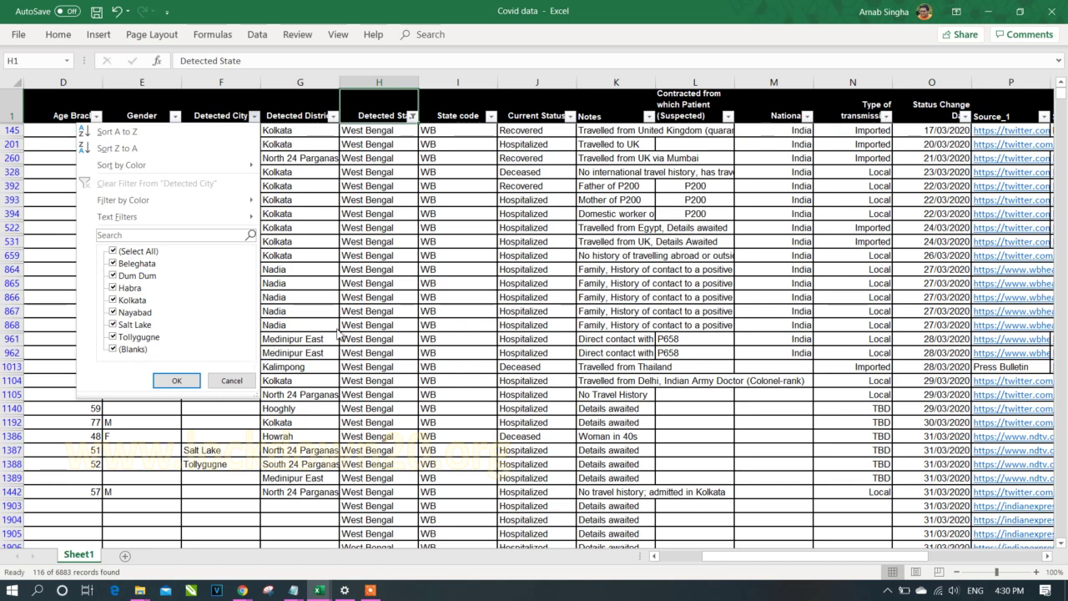
Exclude (Blanks) from the Detected City filter, leaving 12 West Bengal rows with cities
left_click(113, 251)
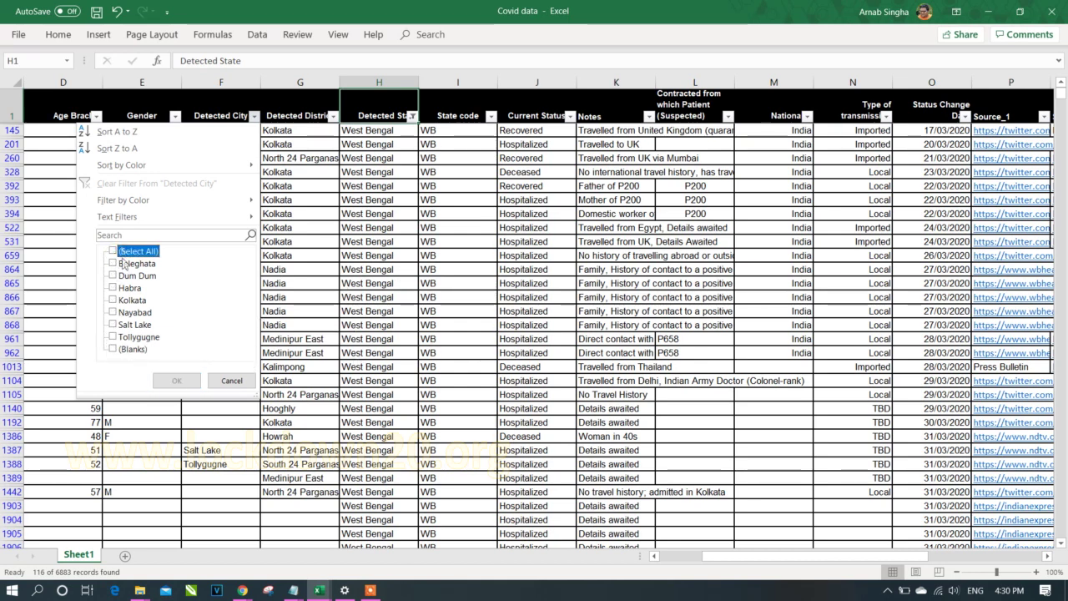
left_click(114, 252)
left_click(113, 349)
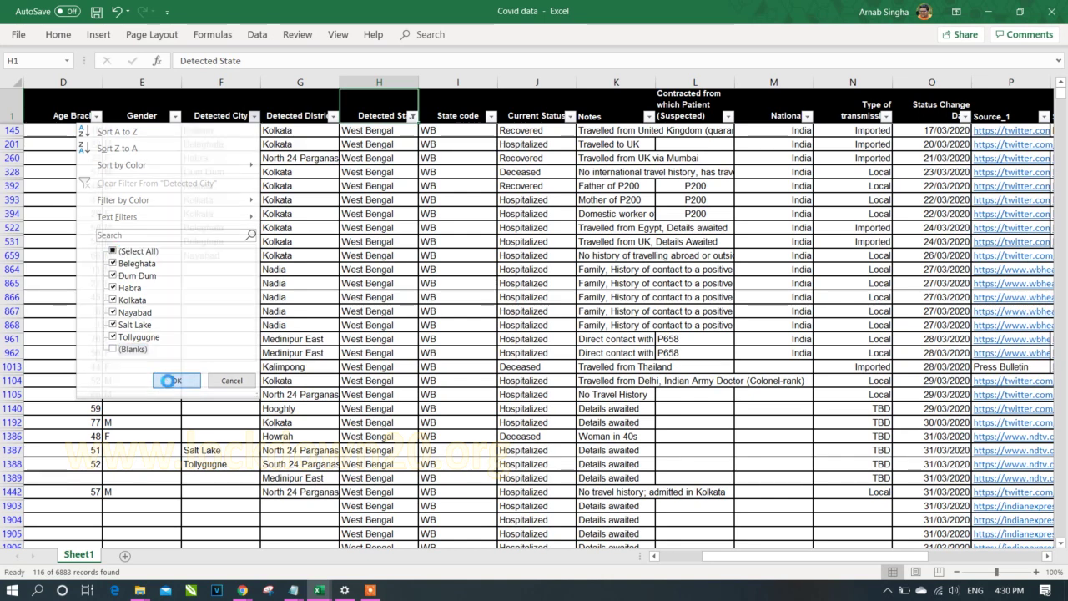
left_click(171, 380)
left_click_drag(232, 127, 229, 283)
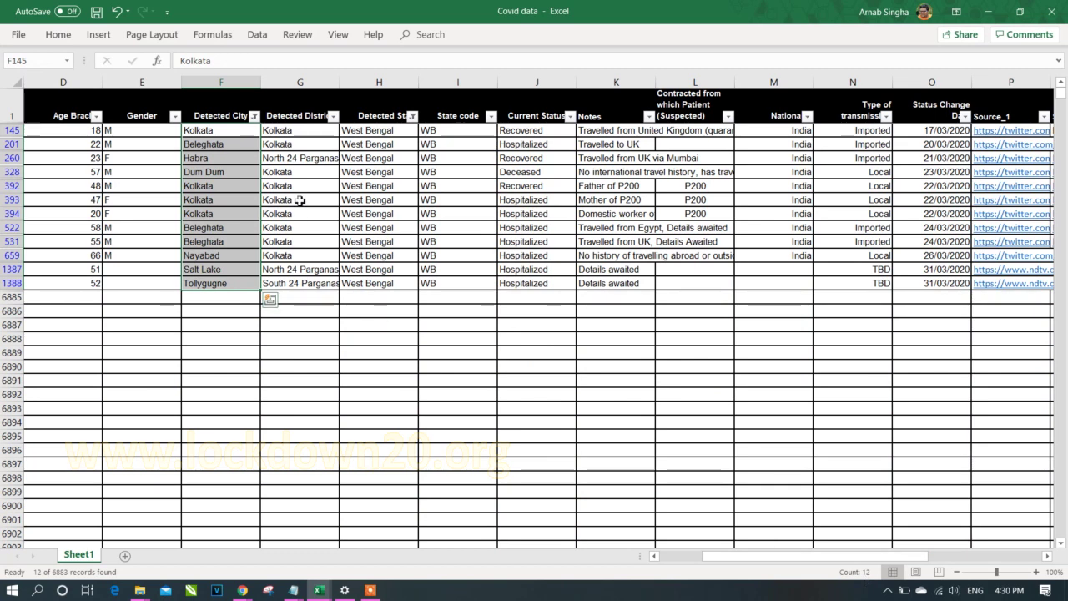
left_click(292, 110)
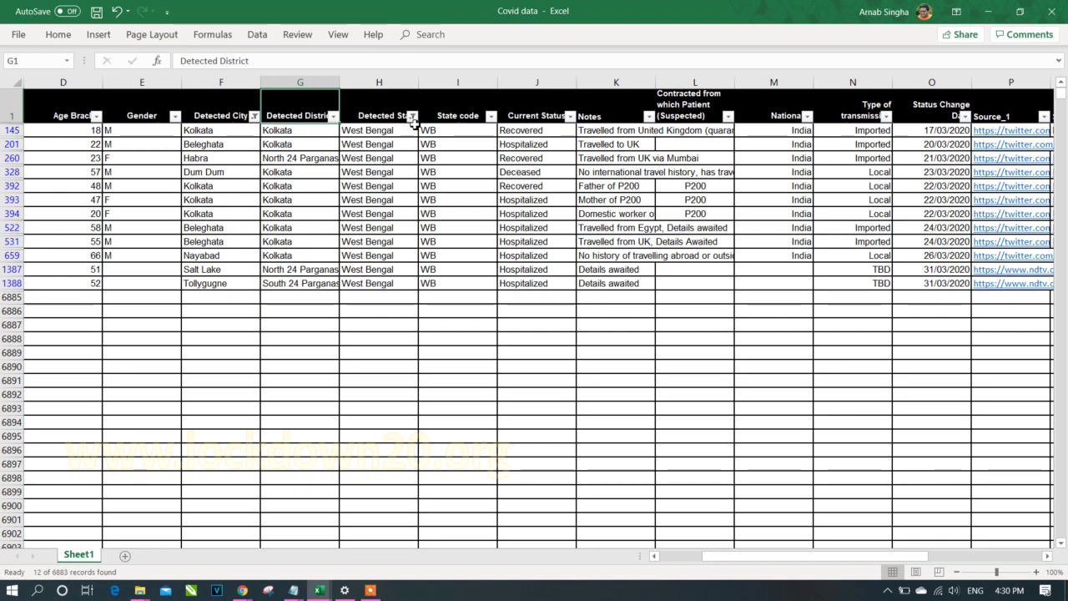
Clear all filters and start a new PivotTable from Insert
key("ctrl+shift+l")
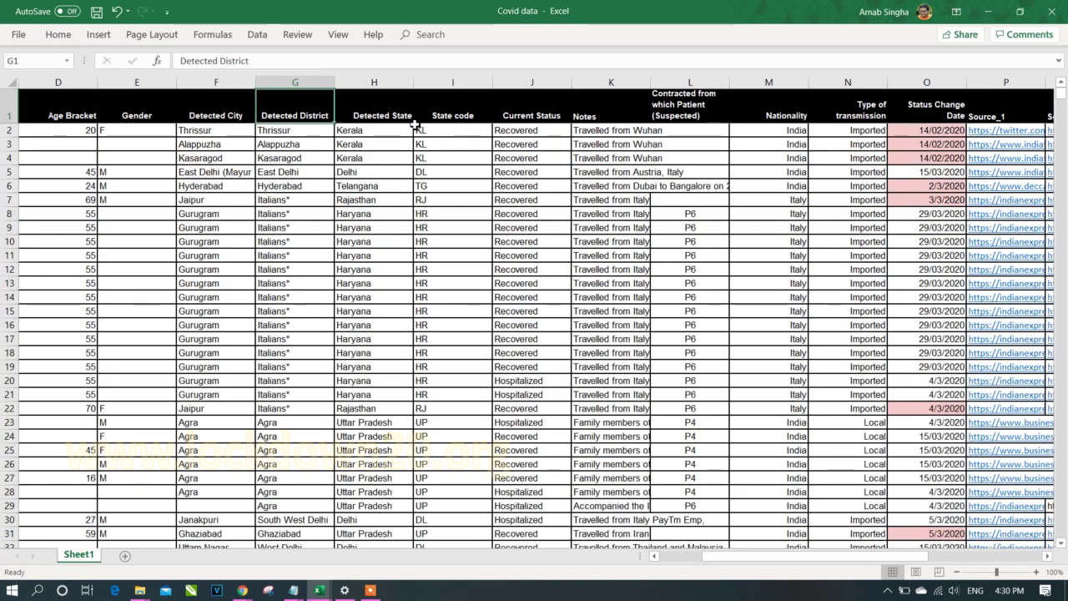
key("ctrl+Home")
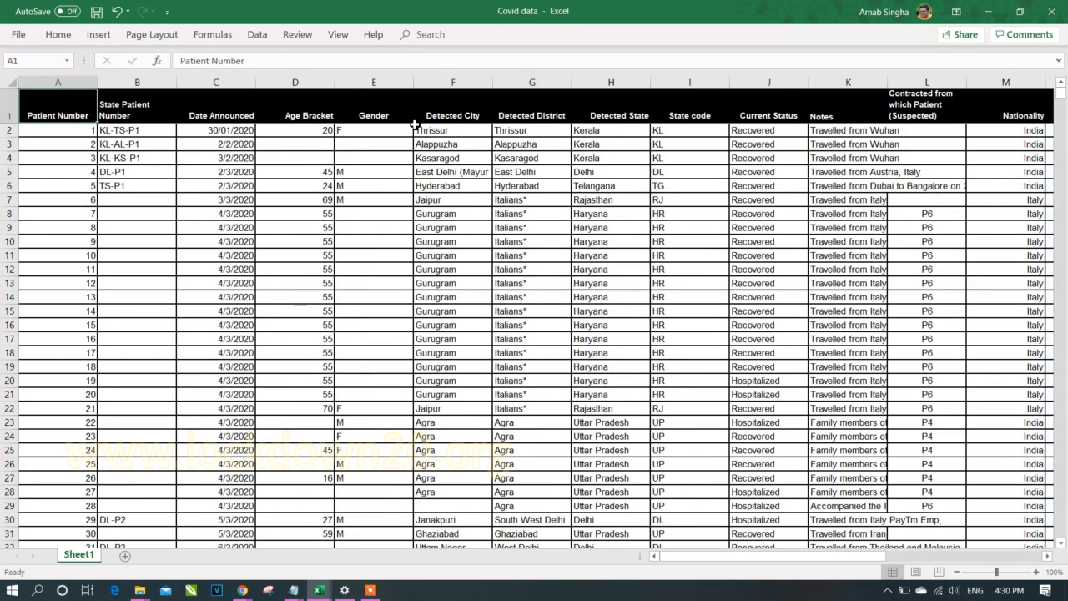
left_click(107, 40)
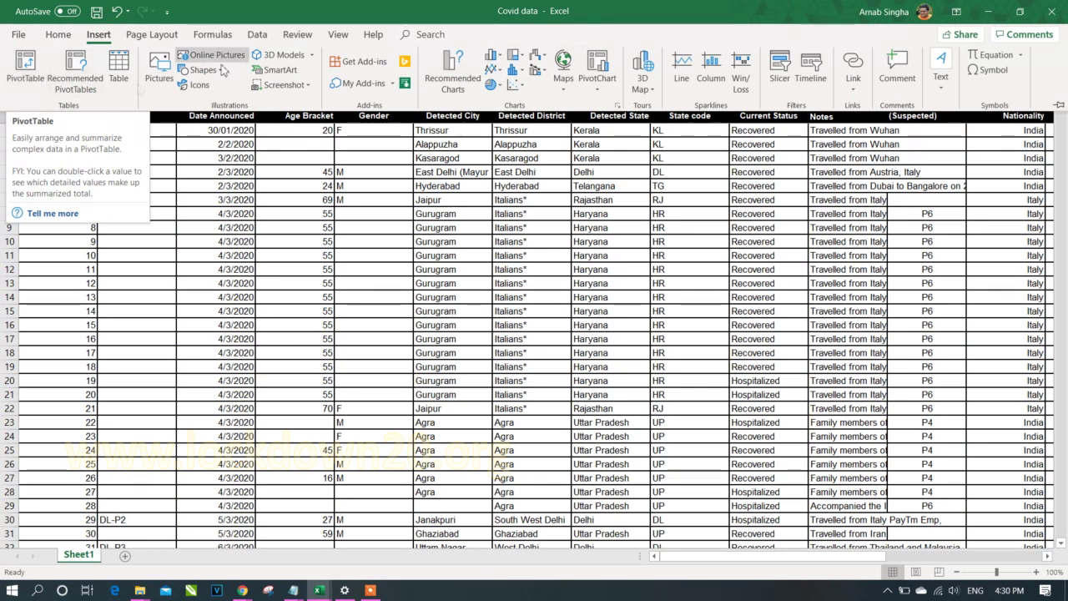
left_click(17, 72)
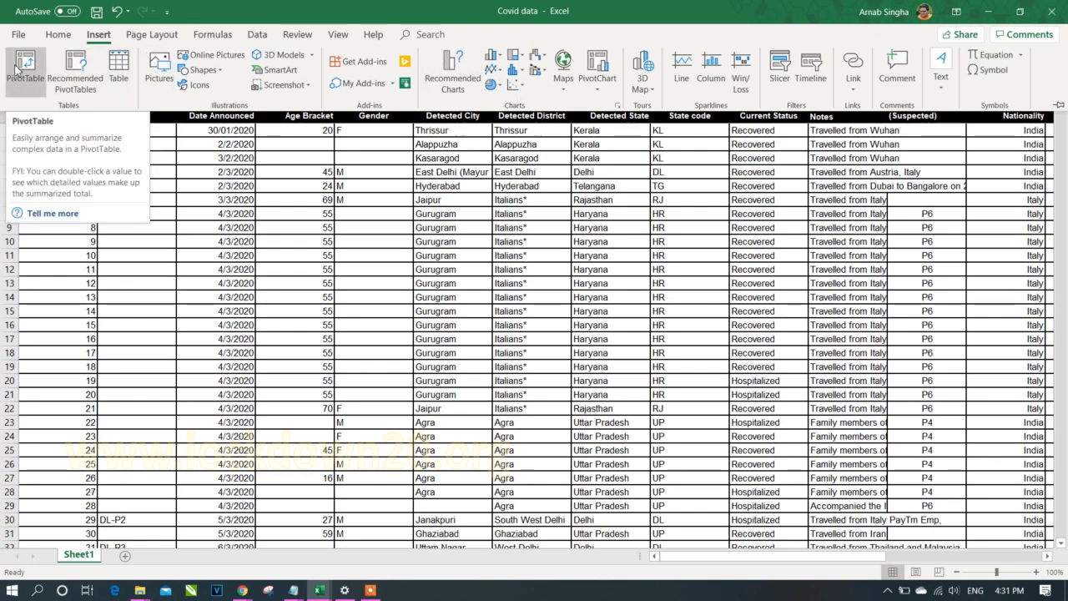
left_click(17, 71)
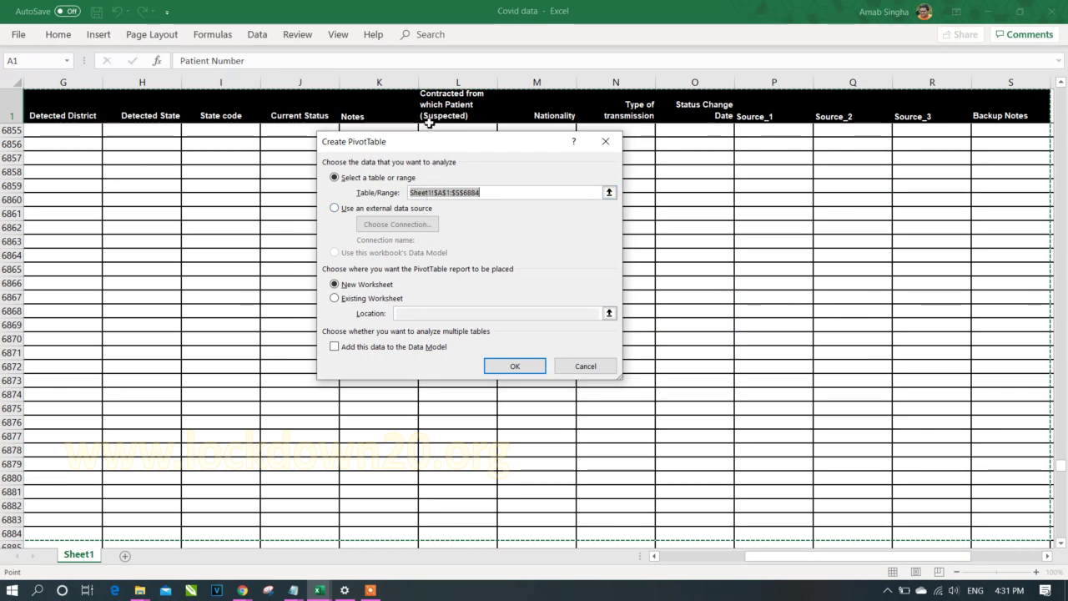
Create the pivot table from Sheet1!$A$1:$S$6884 on a new worksheet
key("ctrl+Home")
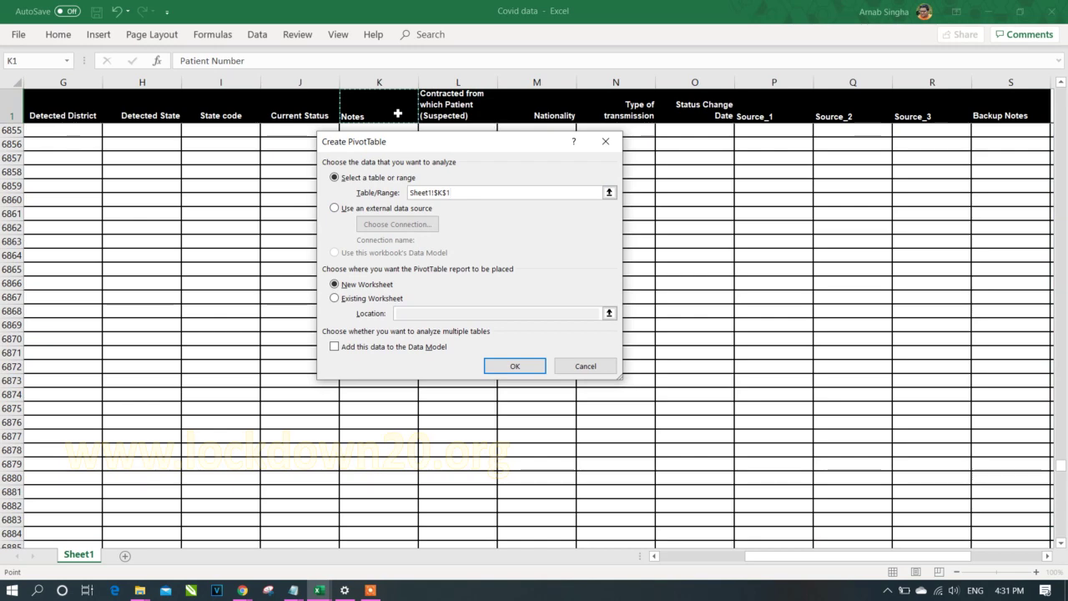
key("ctrl+shift+Right")
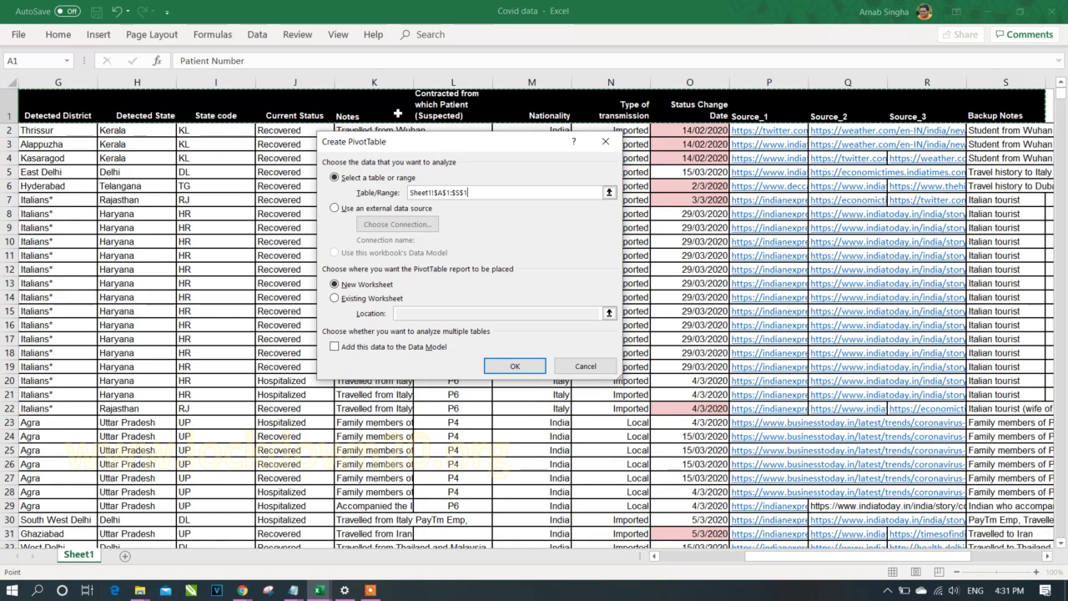
key("ctrl+shift+Down")
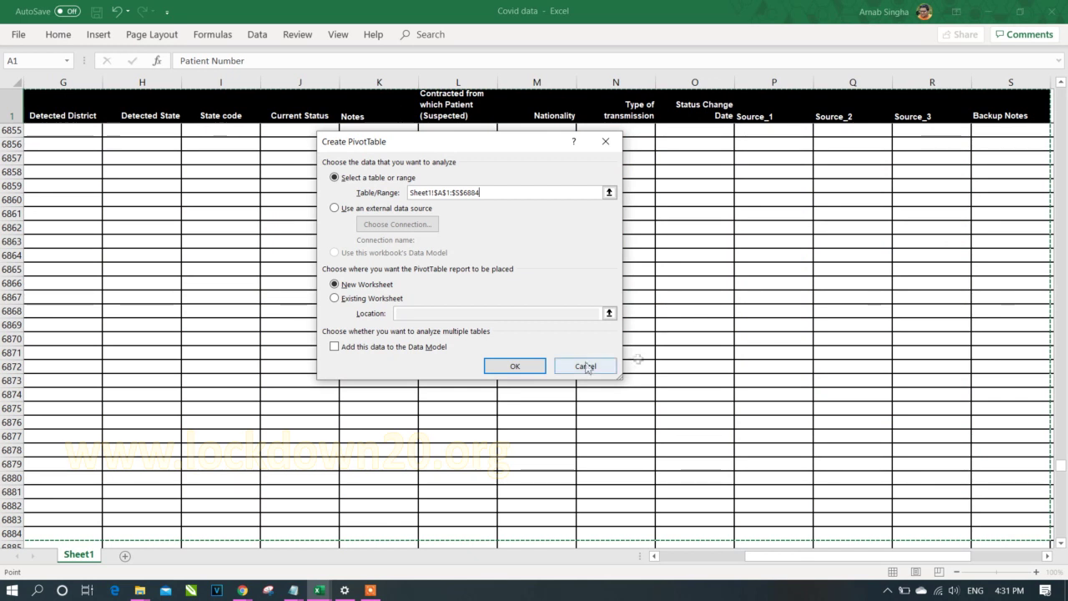
left_click(522, 365)
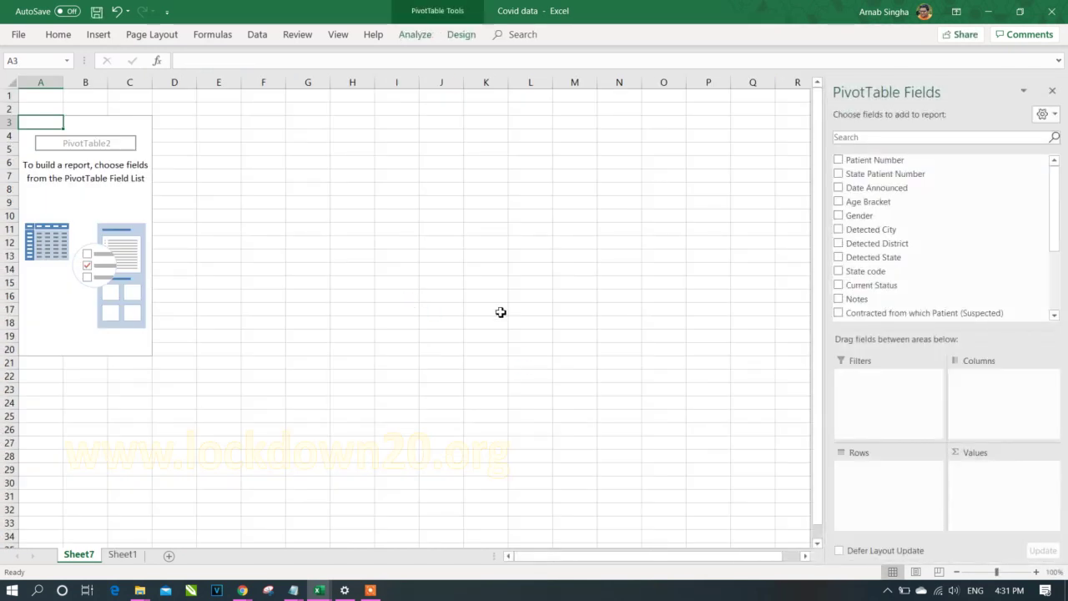
Reopen the PivotTable2 field list on Sheet7, then return to the Sheet1 patient data
left_click(841, 484)
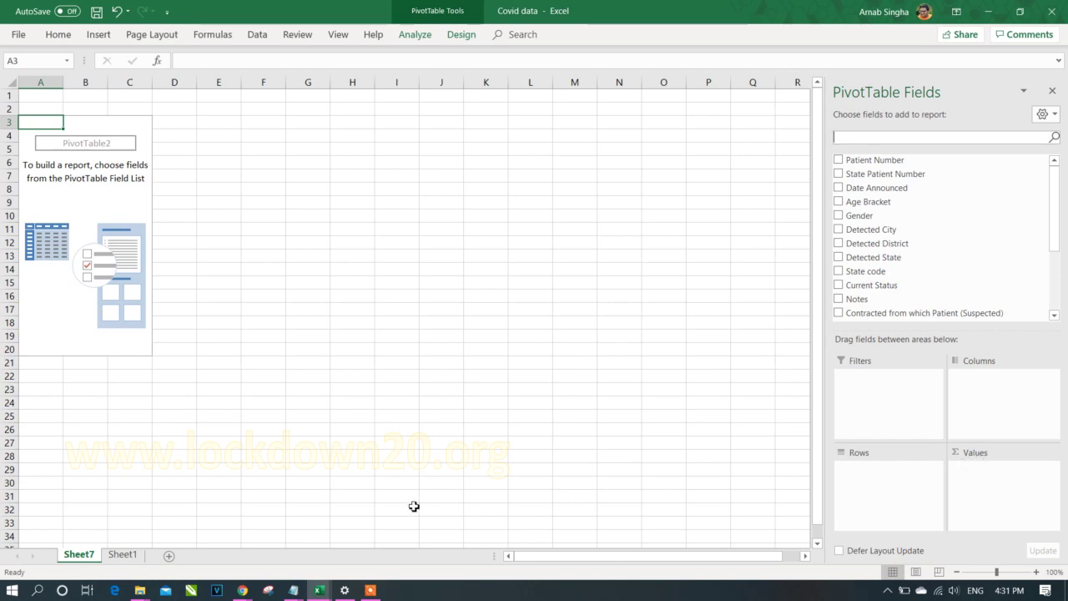
left_click_drag(51, 120, 49, 358)
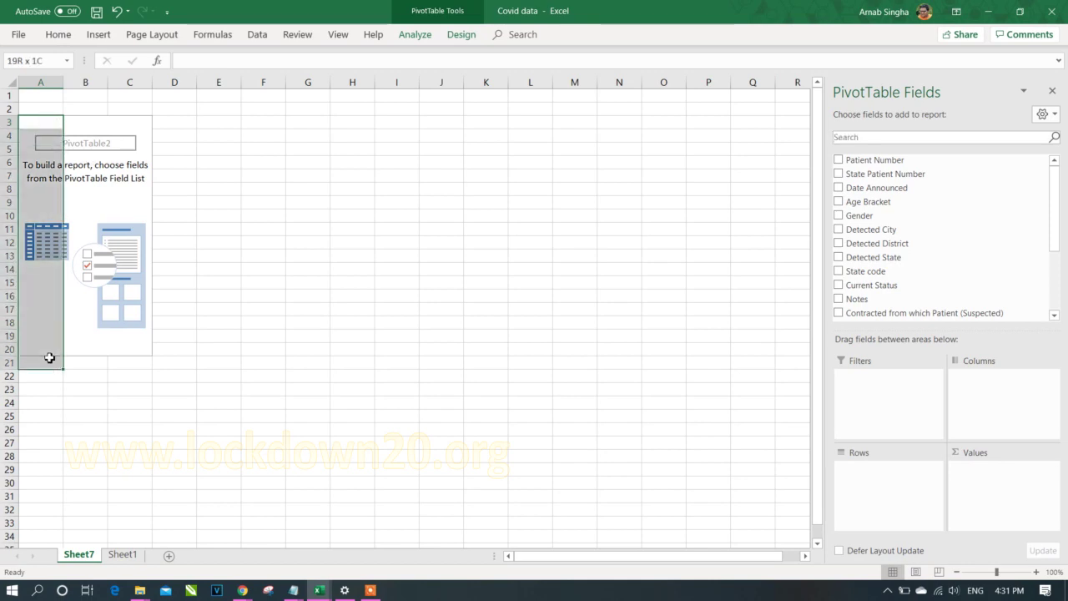
left_click(83, 109)
left_click(129, 108)
left_click(173, 107)
left_click(219, 106)
left_click(268, 106)
left_click(304, 108)
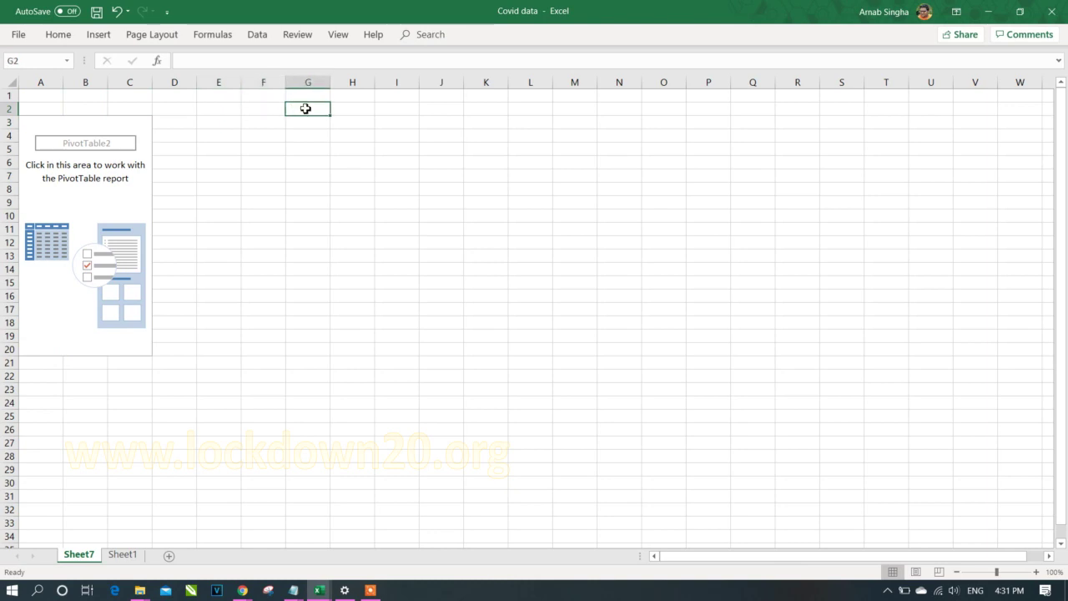
left_click(59, 188)
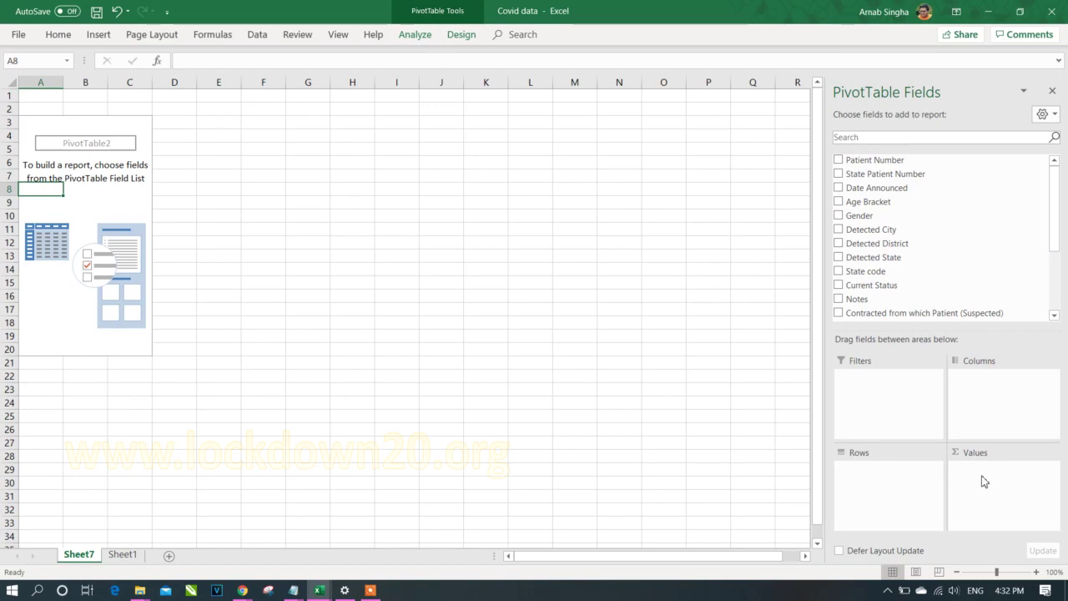
left_click(133, 554)
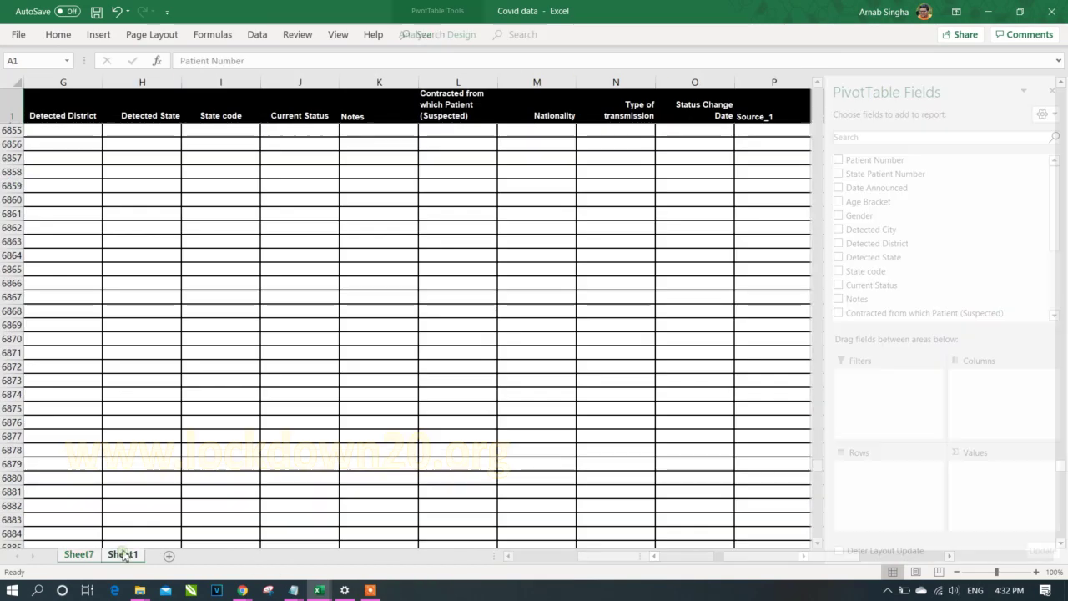
Turn on AutoFilter for the case data's header row
left_click(450, 101)
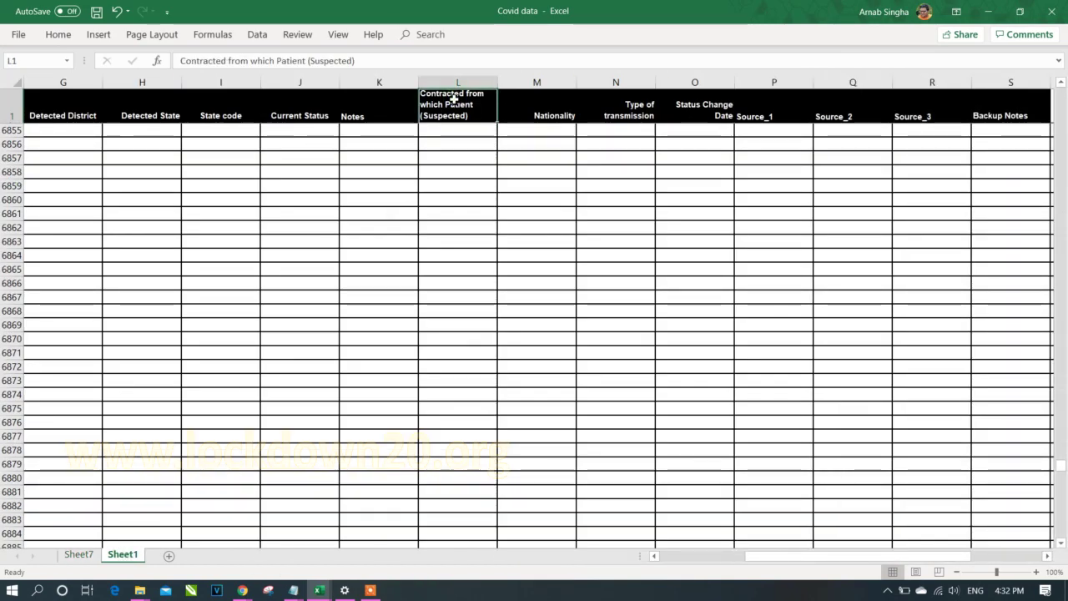
key("Down")
key("Left")
key("Up")
key("ctrl+shift+l")
Filter Detected State to West Bengal only, showing 116 of 6883 records
left_click(643, 116)
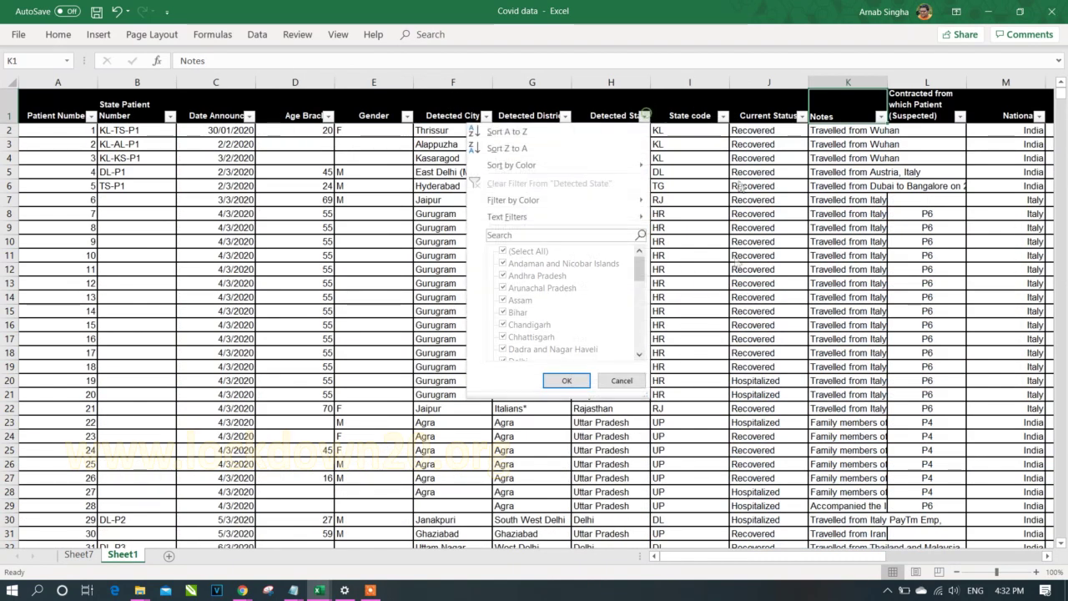
left_click(524, 251)
key("w")
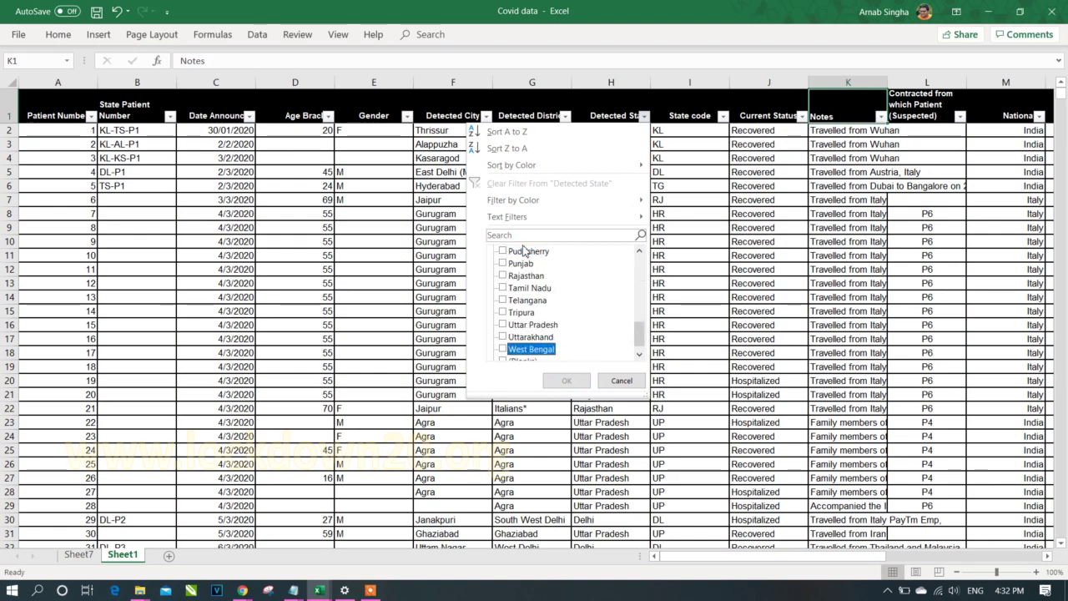
key("space")
key("Return")
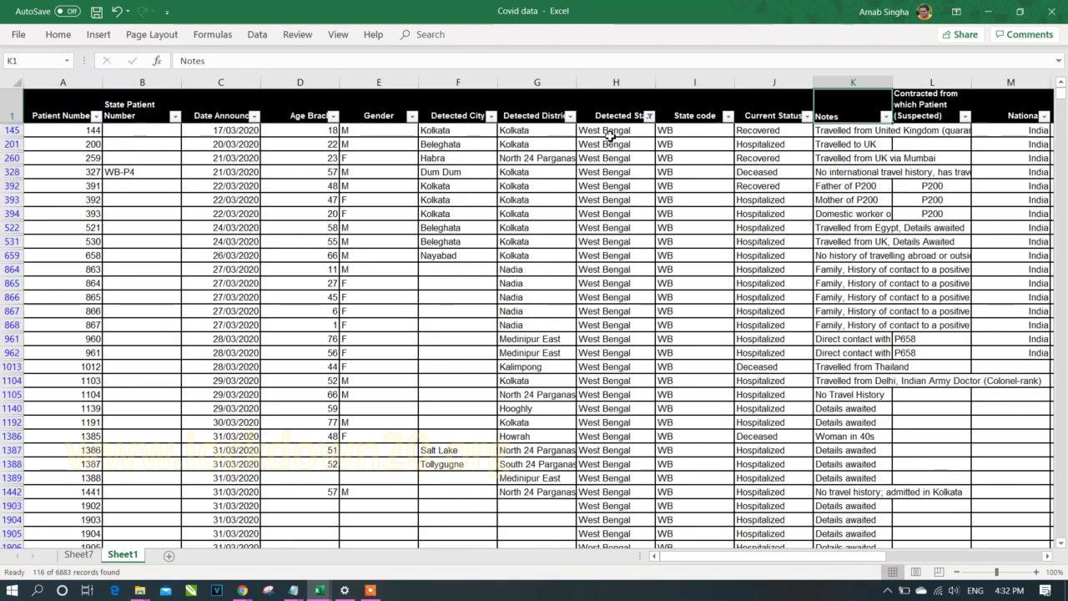
left_click(633, 121)
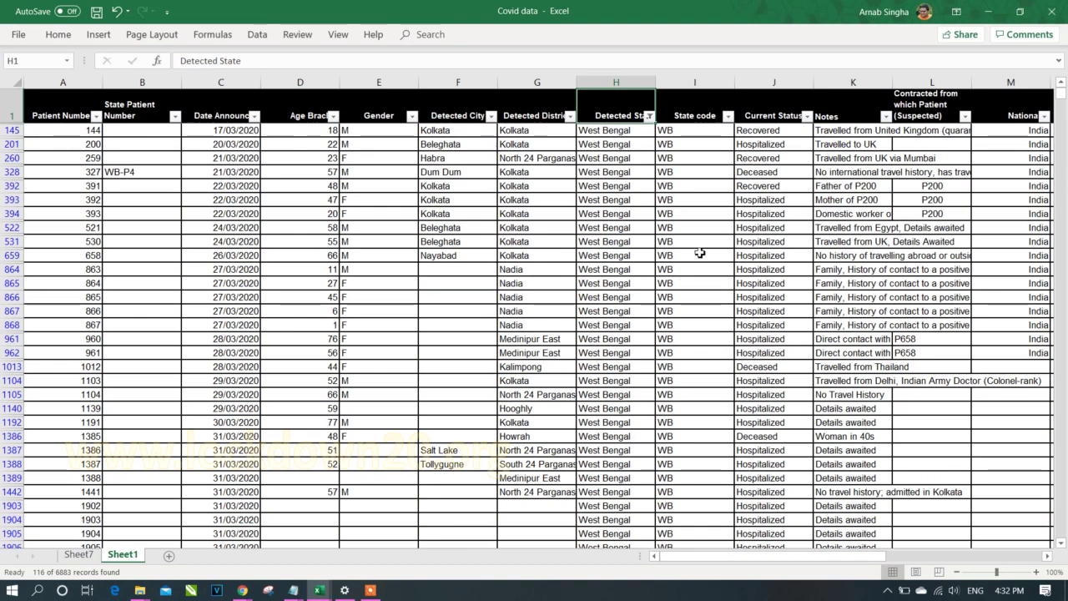
left_click(78, 553)
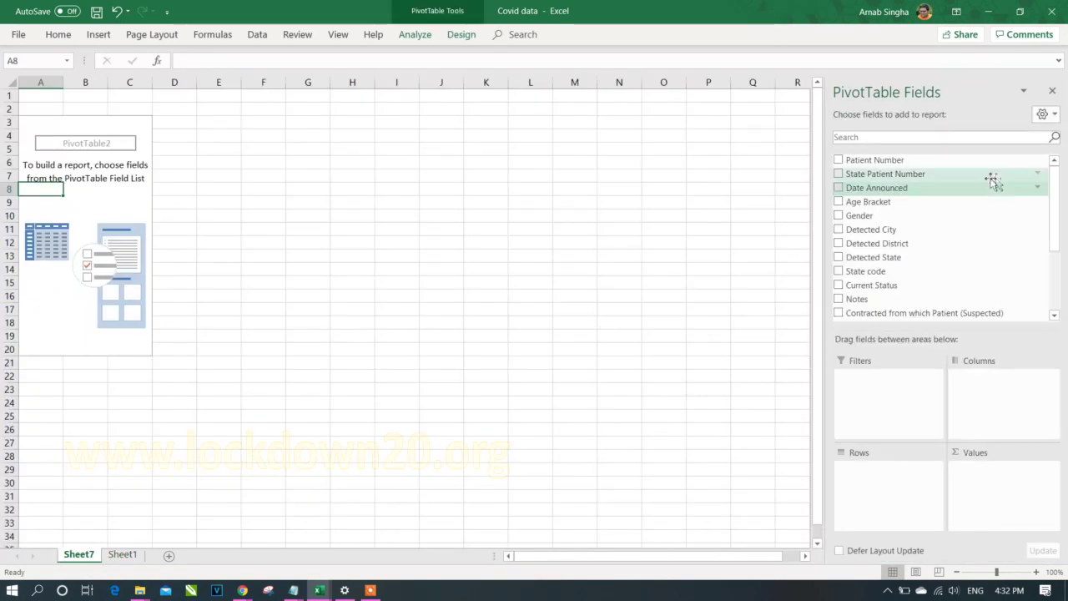
Put Detected State in PivotTable2's Filters area and Detected City in Rows
left_click_drag(873, 260, 875, 404)
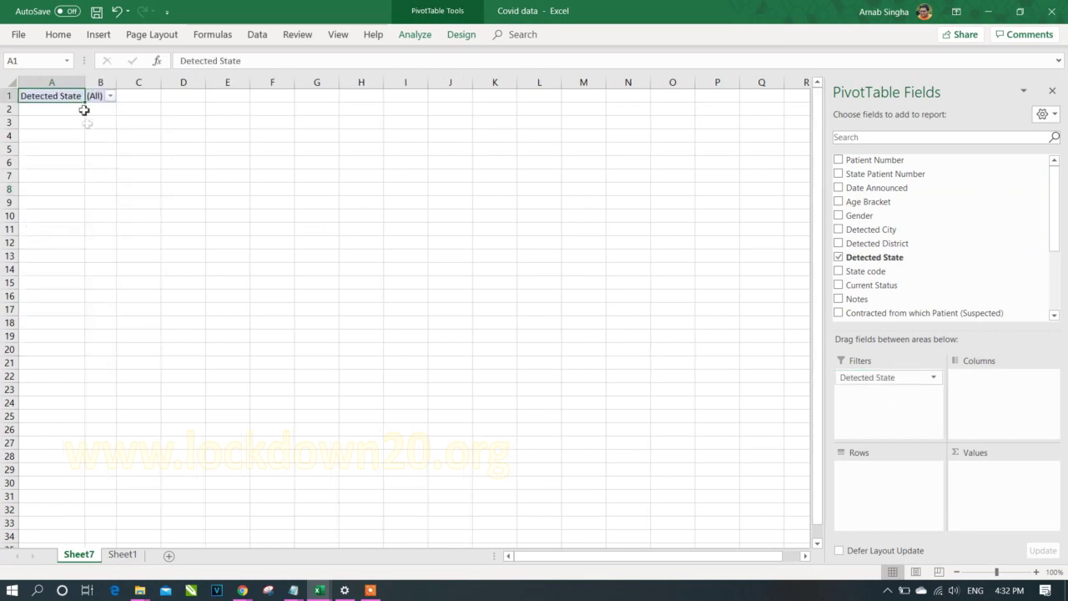
left_click(110, 96)
left_click_drag(156, 146, 157, 225)
left_click(358, 269)
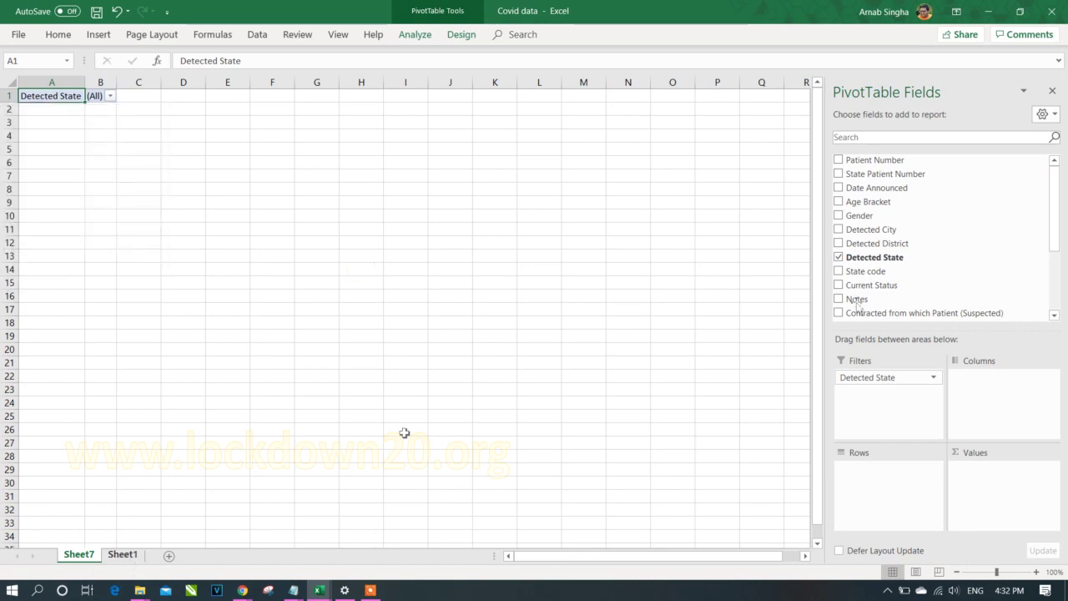
left_click_drag(906, 230, 899, 492)
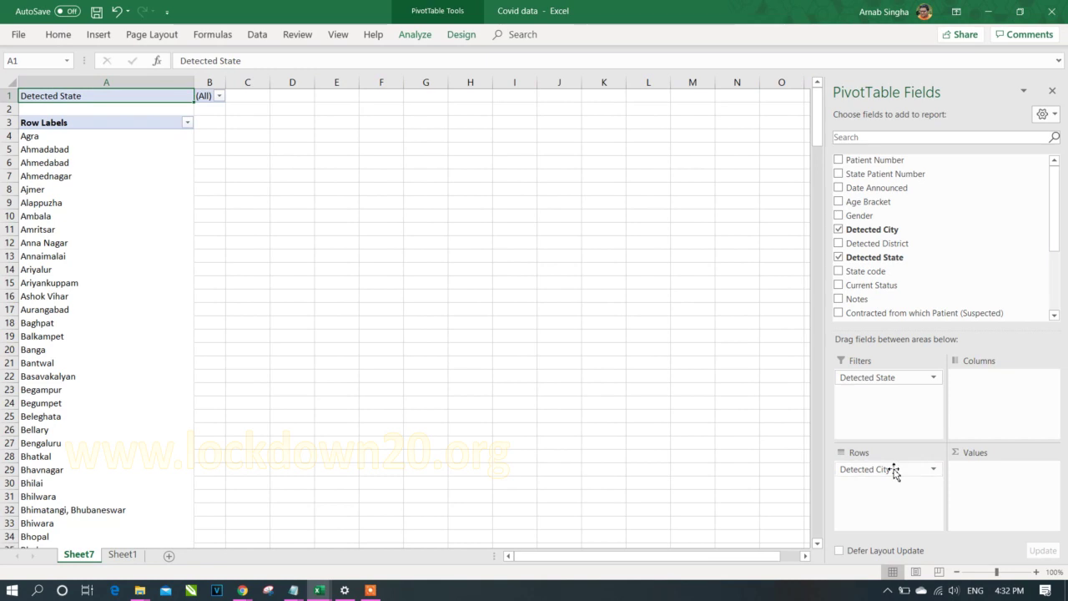
left_click(122, 554)
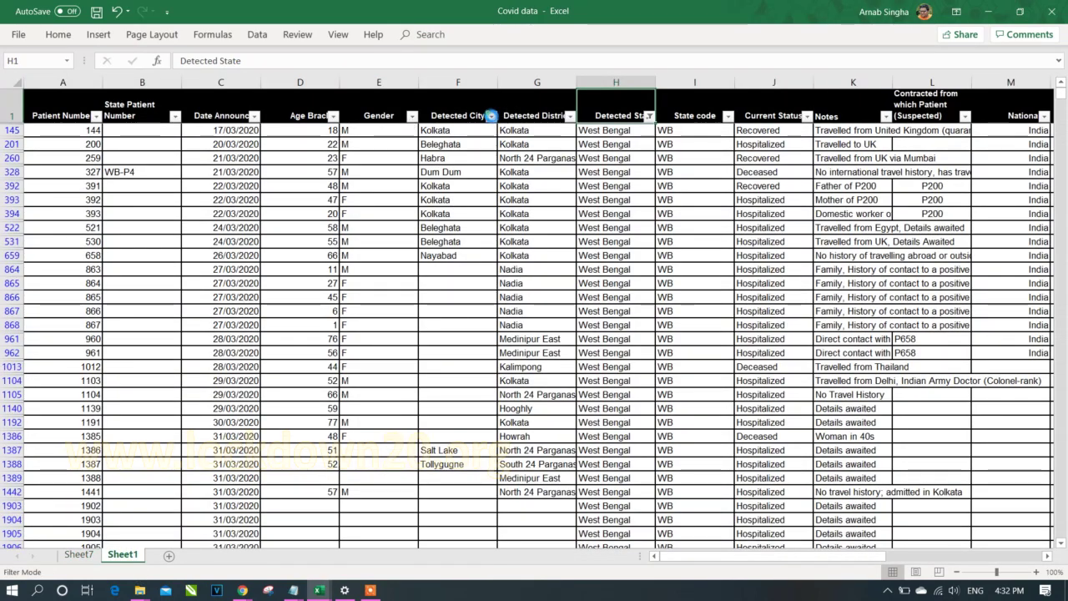
Exclude (Blanks) from the Detected City filter on the West Bengal rows
left_click(490, 115)
left_click(355, 351)
left_click(413, 380)
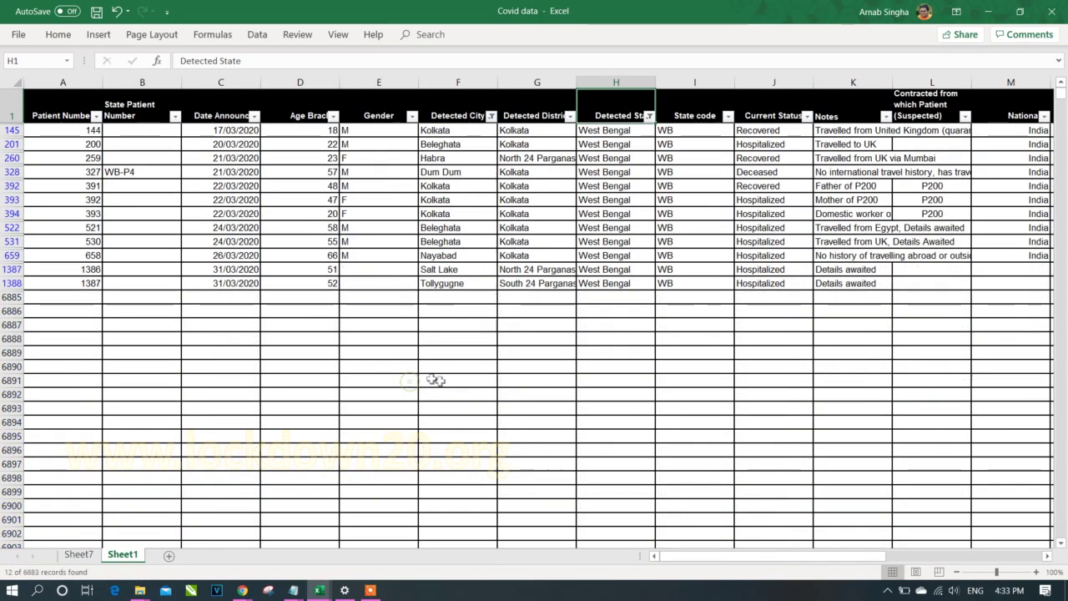
left_click(327, 136)
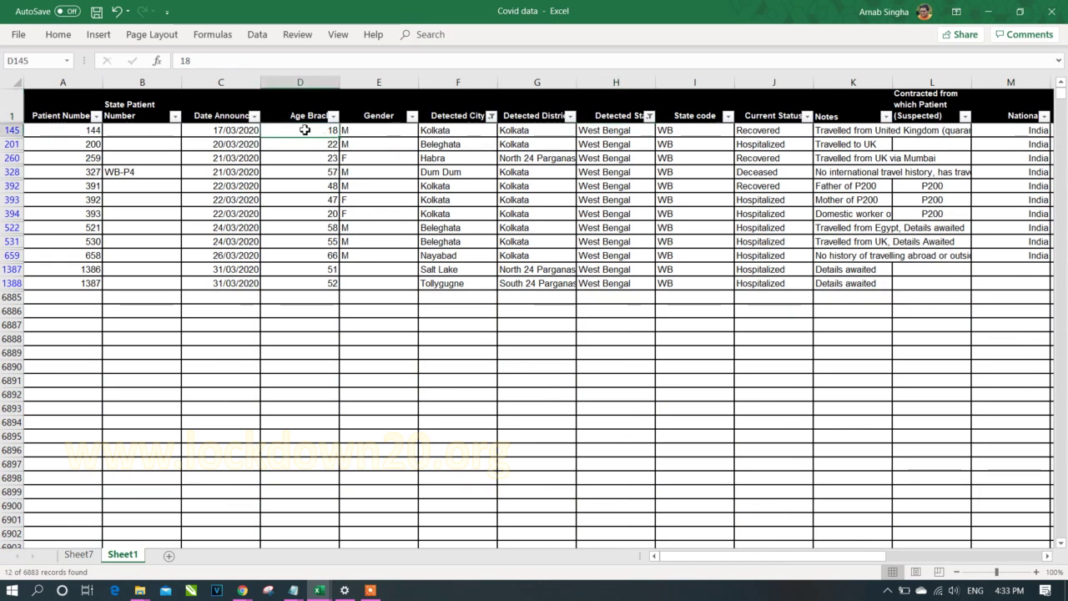
left_click_drag(304, 129, 305, 284)
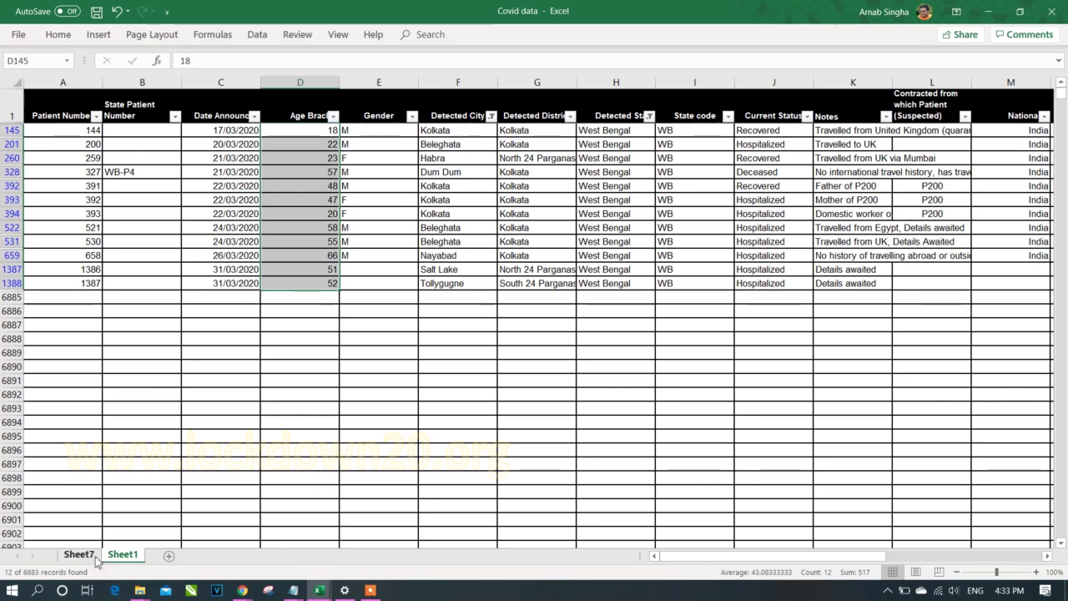
Select the Kolkata city cells in the filtered West Bengal data
left_click(490, 115)
left_click(485, 138)
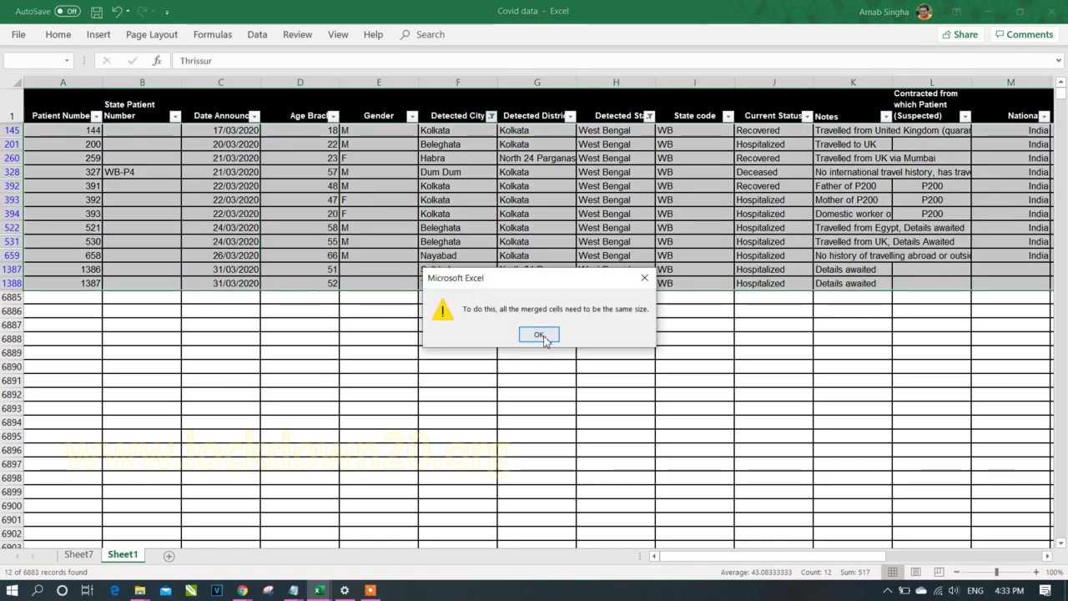
left_click(539, 335)
left_click(455, 133)
left_click(464, 185, "ctrl")
left_click(464, 200, "ctrl")
left_click(466, 214, "ctrl")
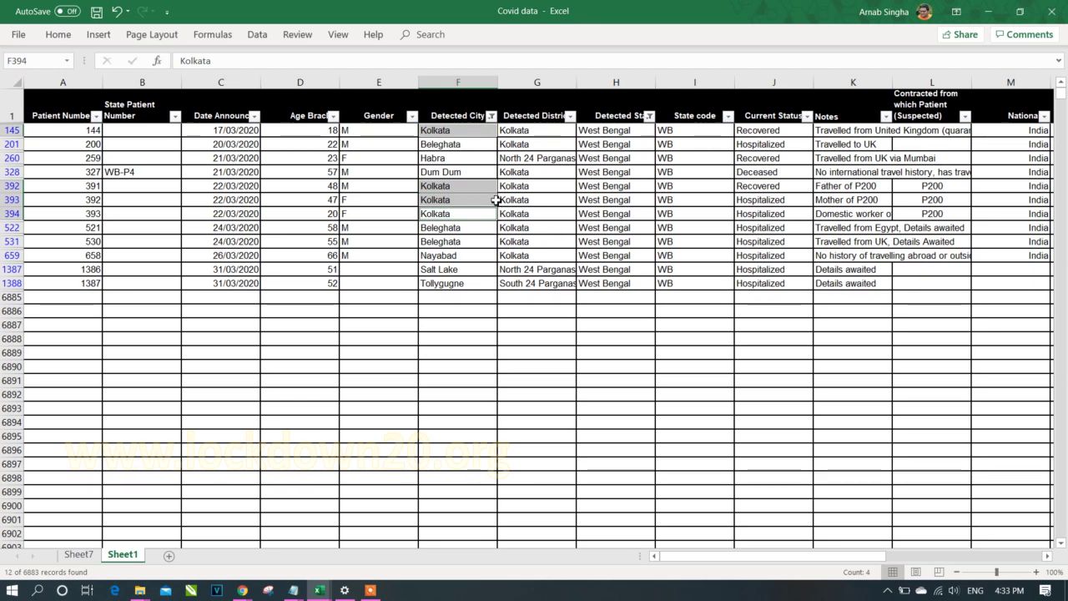
key("ctrl+shift+Right")
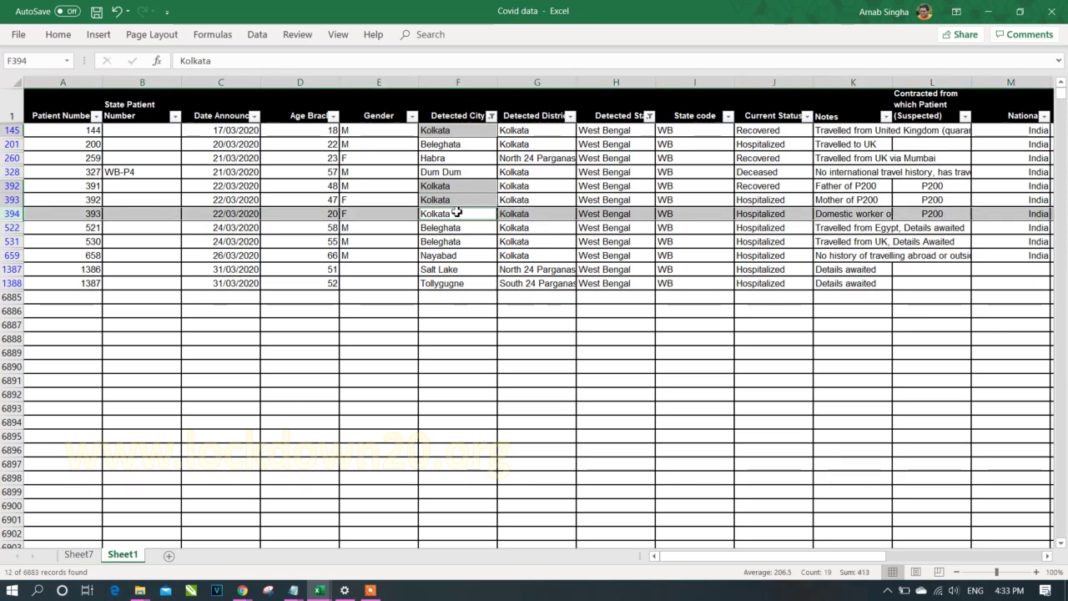
left_click(457, 213)
left_click_drag(457, 182, 453, 213)
left_click(460, 131, "ctrl")
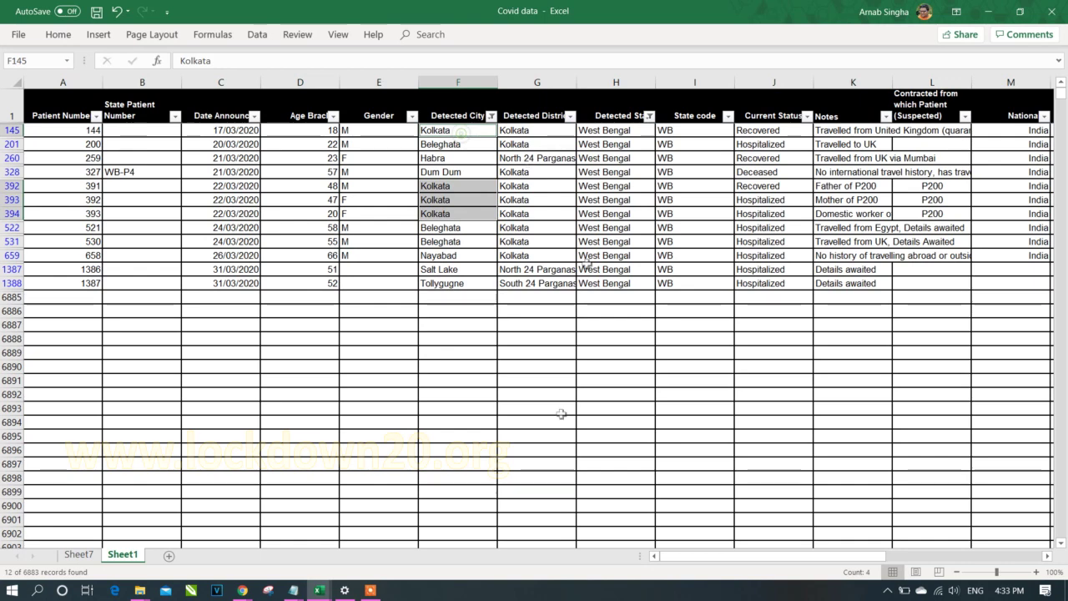
Add Count of Detected City to the pivot's Values (Bengaluru 47)
left_click(82, 554)
left_click_drag(884, 228, 1001, 485)
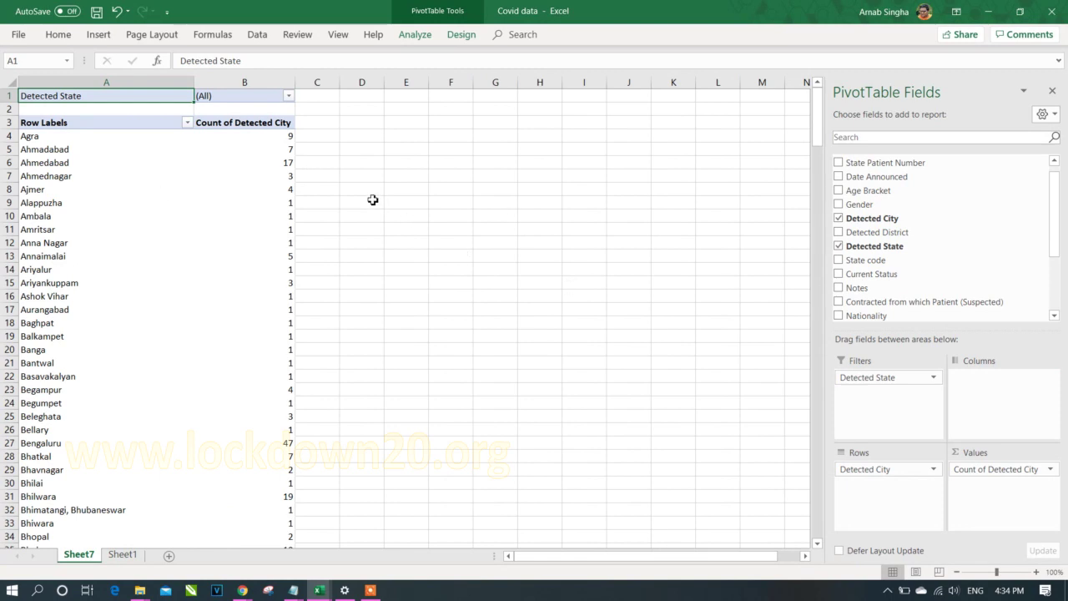
left_click(287, 96)
key("Escape")
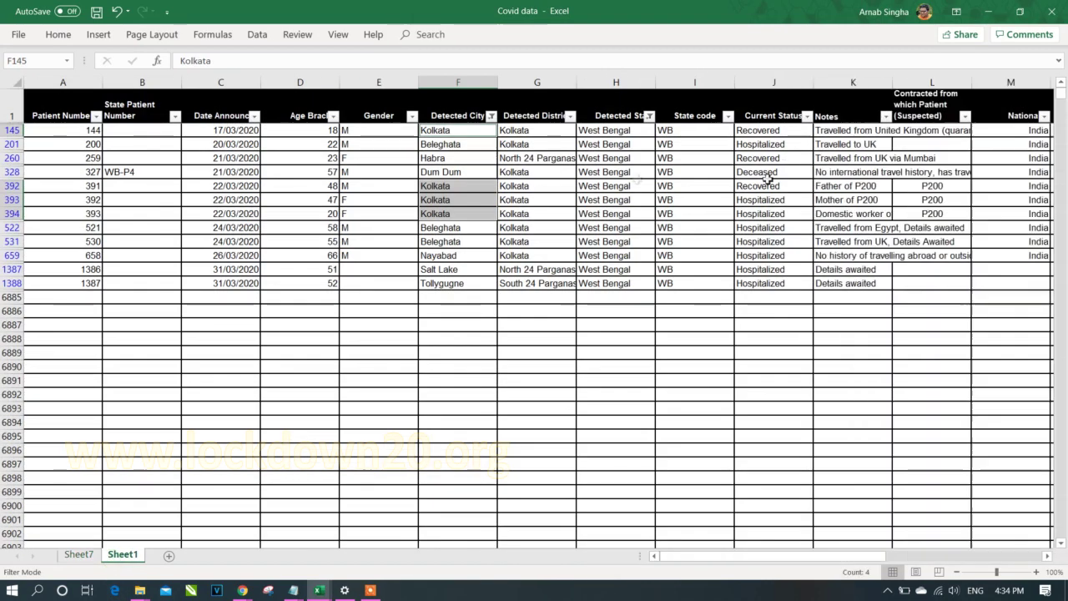
Set the Detected State filter on Sheet1 to Maharashtra
left_click(122, 554)
left_click(543, 115)
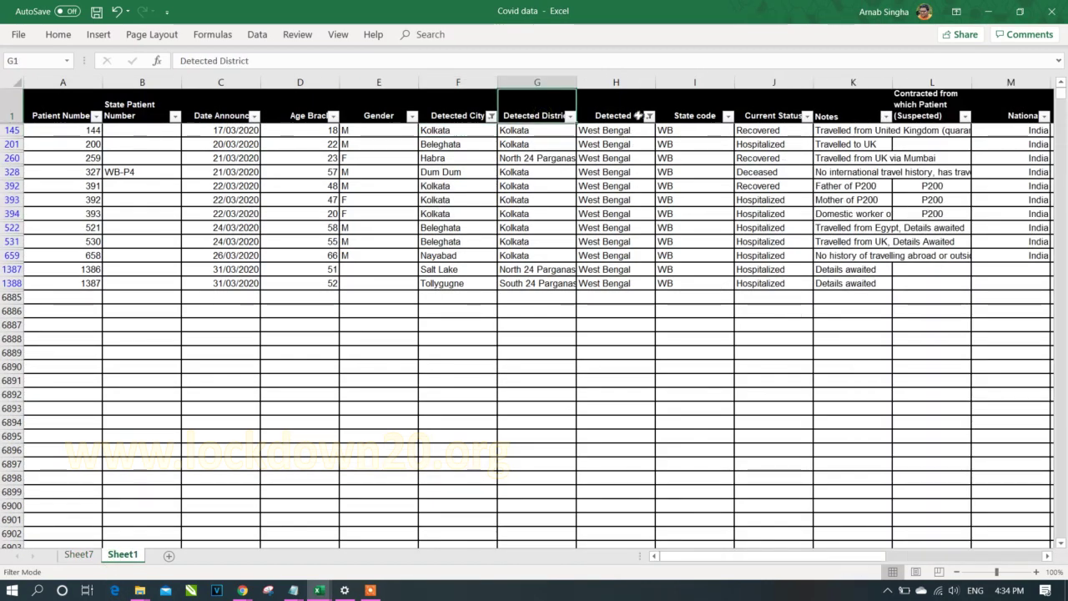
key("alt+Down")
key("Down")
key("Down")
key("Down")
key("Down")
key("Down")
key("Down")
key("Down")
key("Down")
key("Down")
key("Down")
key("Down")
key("Down")
key("Down")
key("Down")
key("Down")
key("Down")
key("Down")
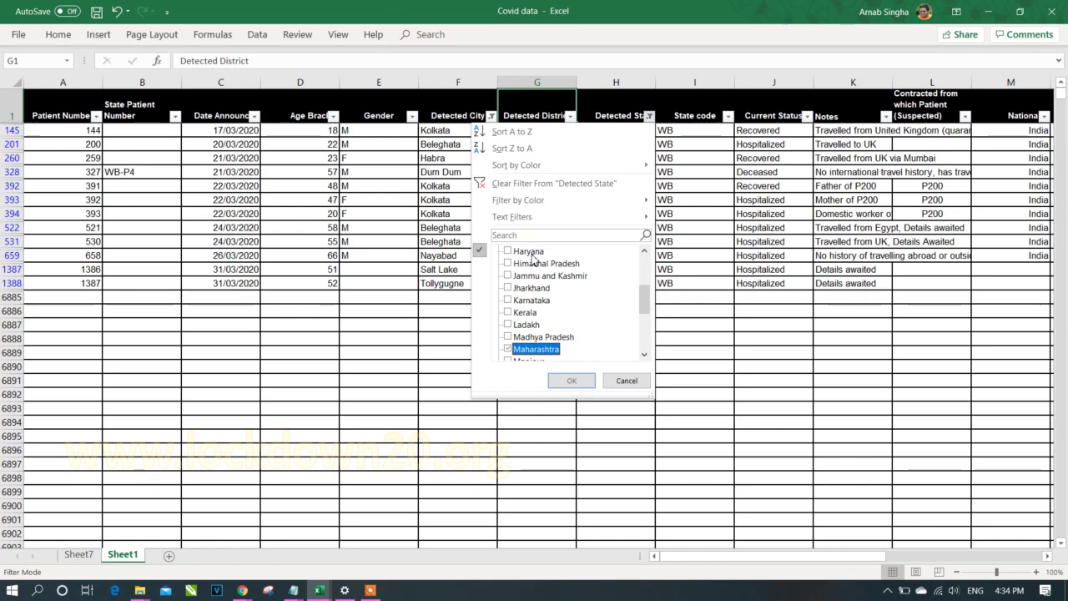
key("space")
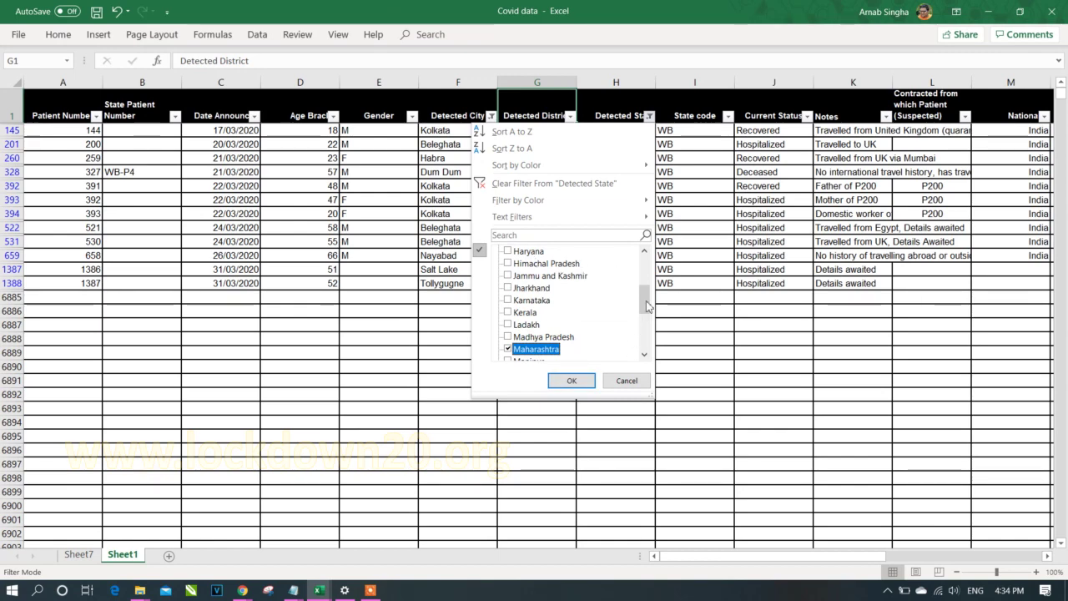
key("Return")
Filter Detected City to Nagpur only, leaving five records
left_click(485, 116)
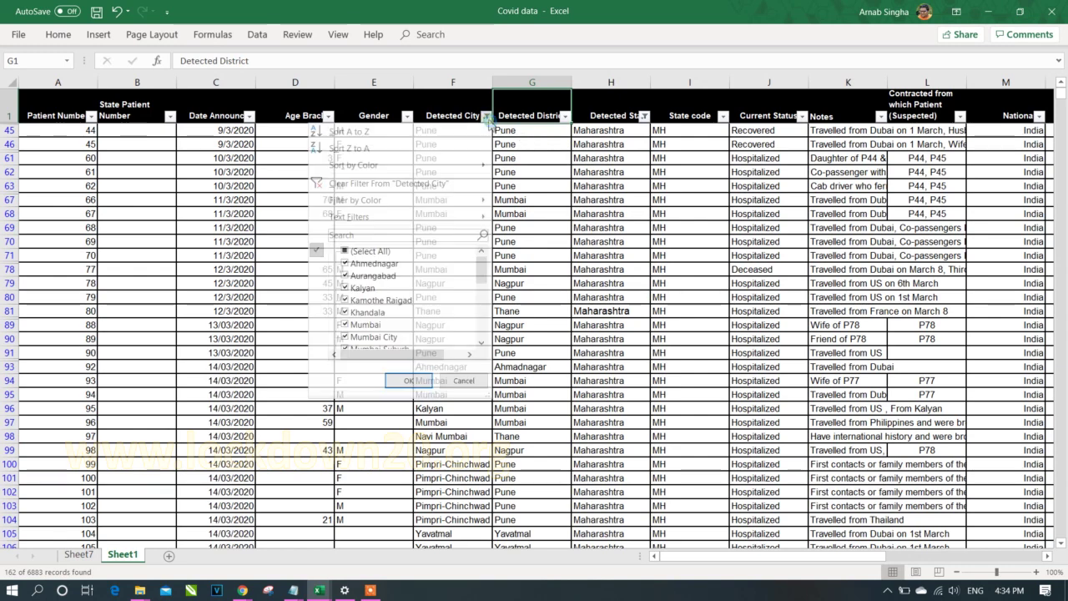
left_click(370, 251)
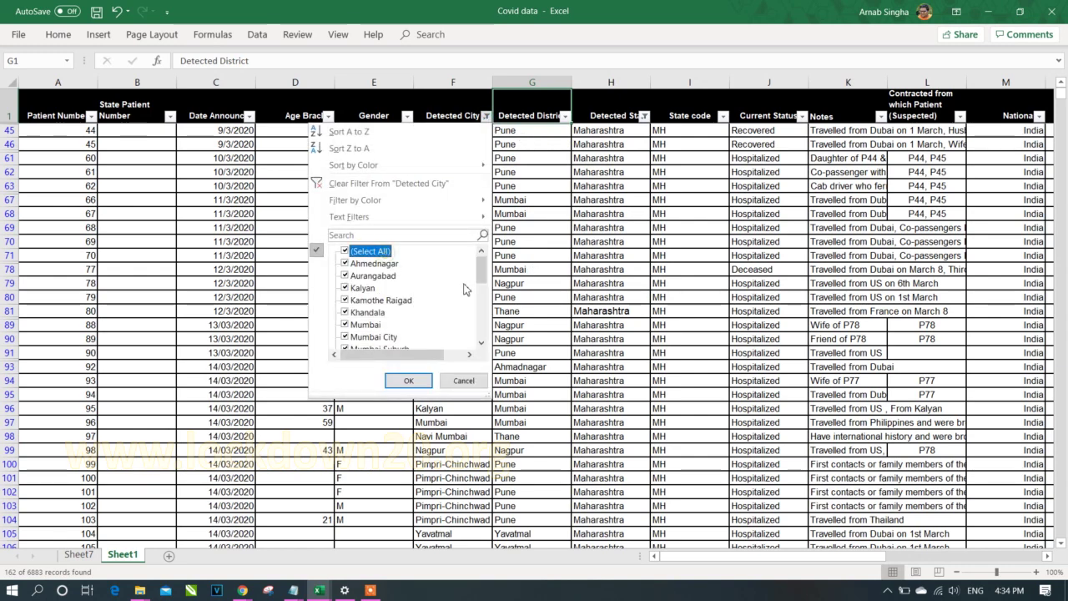
scroll(466, 289, "down", 3)
left_click(448, 334)
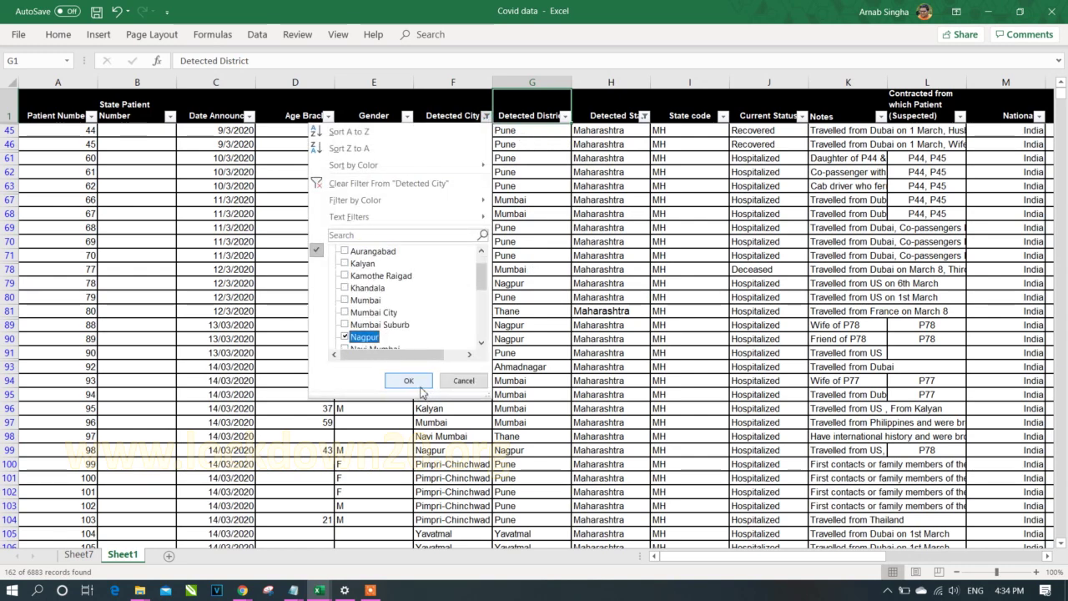
left_click(408, 380)
left_click_drag(463, 127, 470, 186)
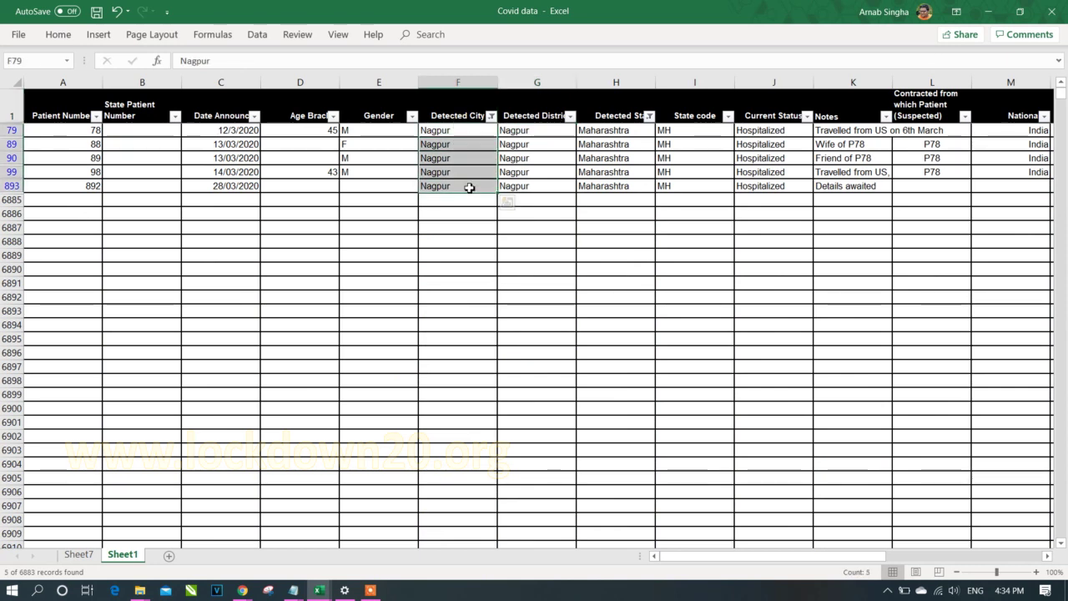
Set PivotTable2's Detected State filter to West Bengal, giving a Grand Total of 12
left_click(78, 554)
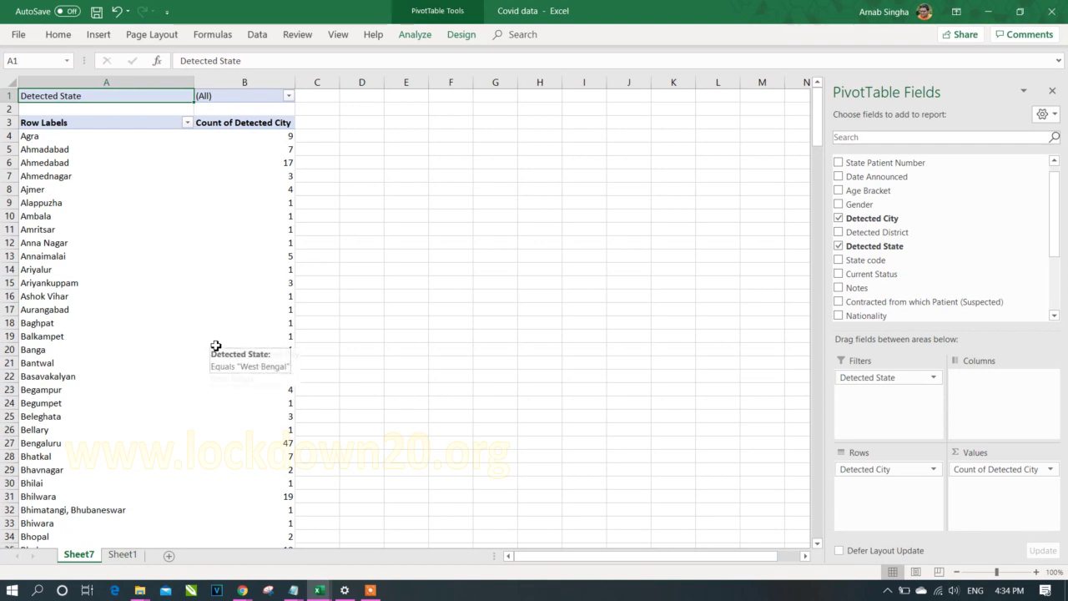
left_click(290, 96)
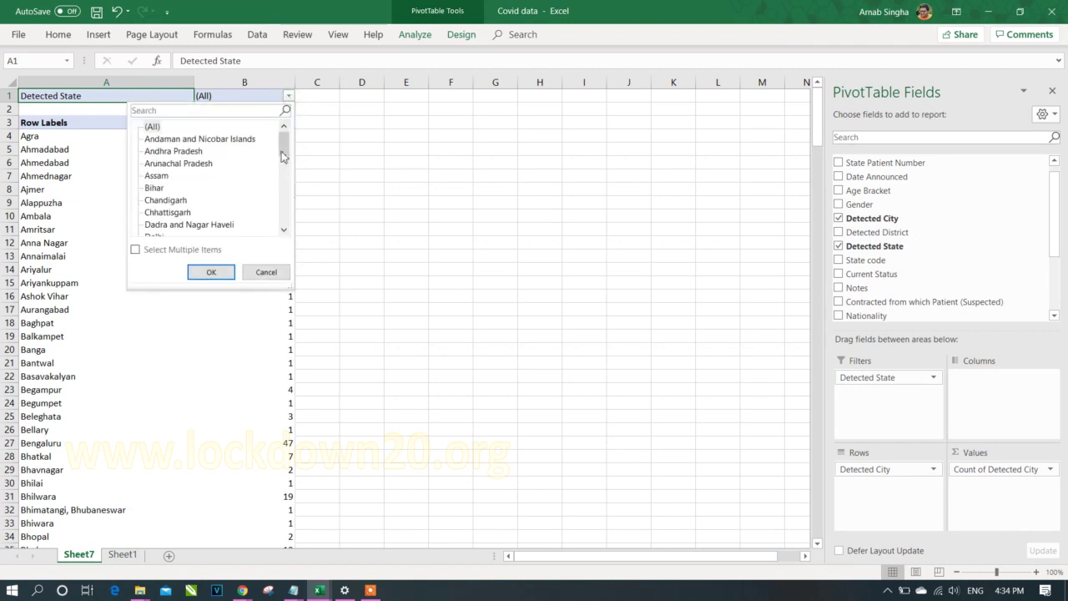
left_click_drag(283, 155, 293, 189)
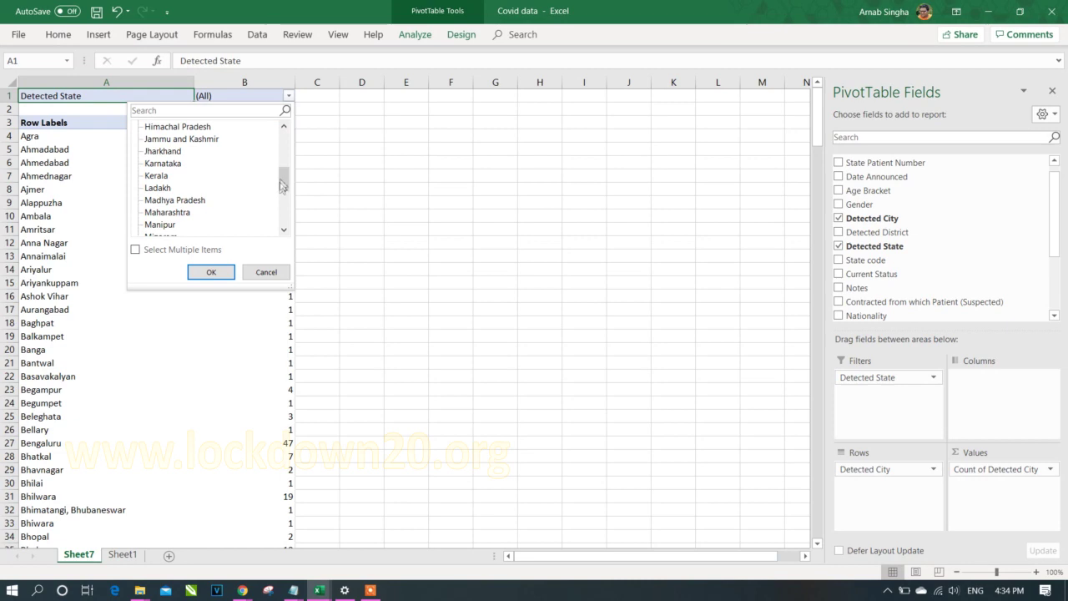
scroll(284, 186, "down", 5)
left_click(162, 213)
left_click(203, 272)
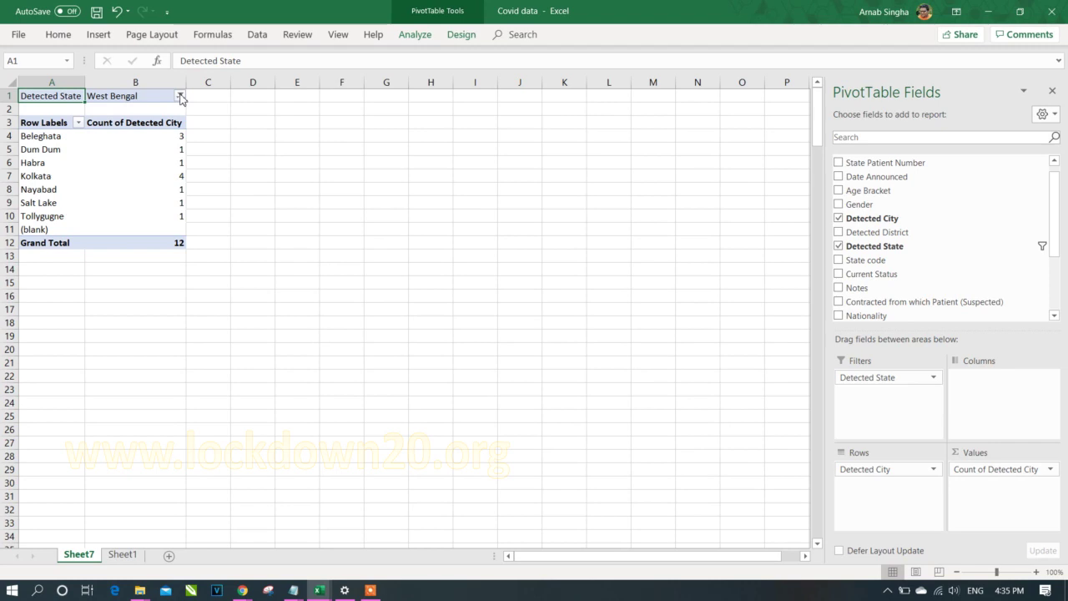
Remove Detected City from Rows and move Detected State from Filters into Rows
left_click_drag(47, 136, 160, 219)
left_click(159, 217)
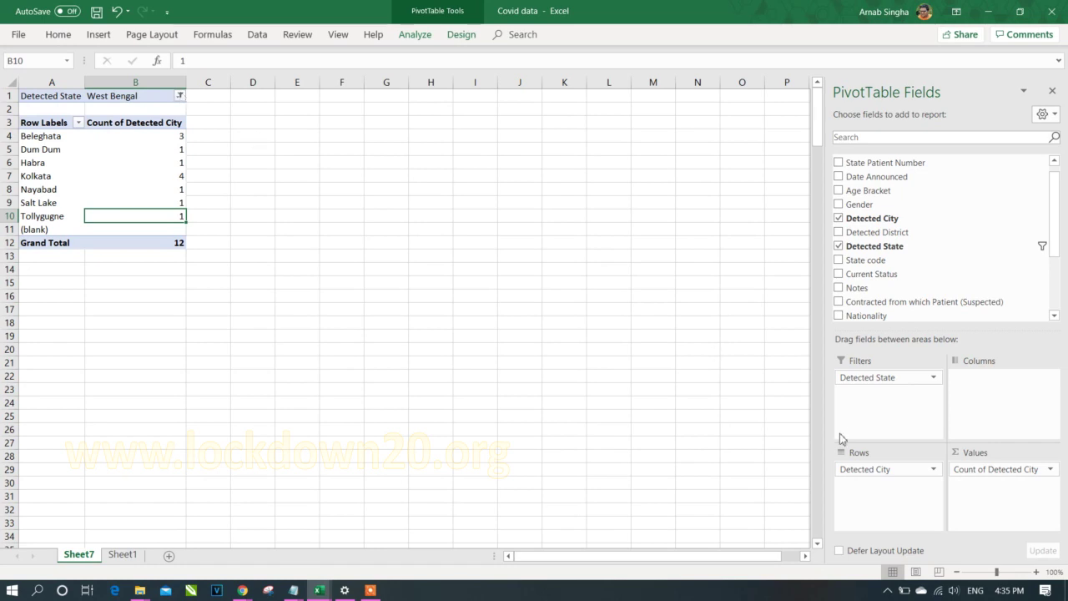
left_click_drag(881, 472, 723, 459)
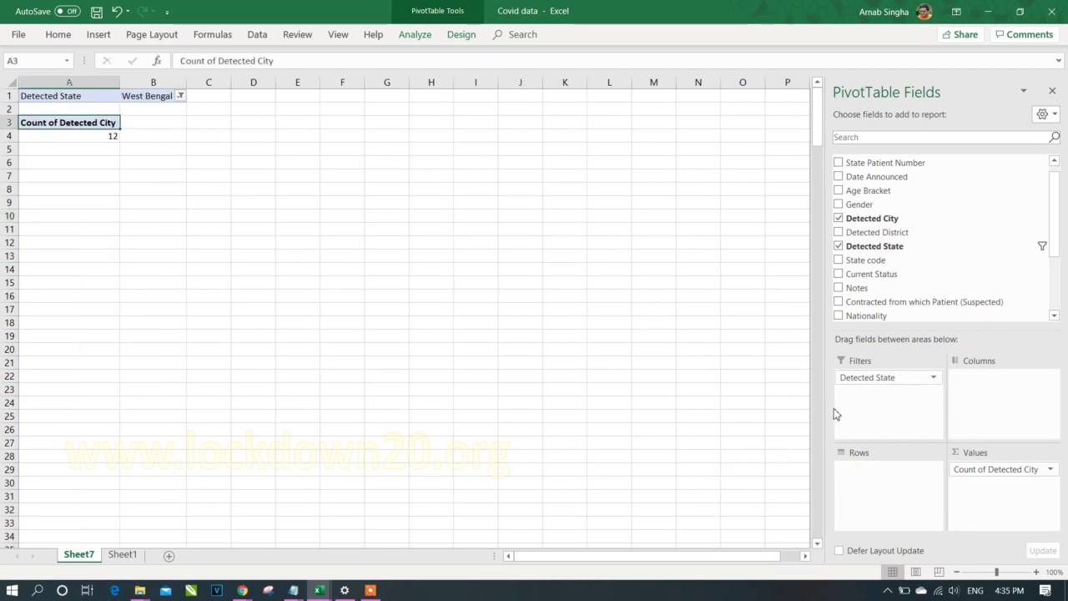
key("ctrl+z")
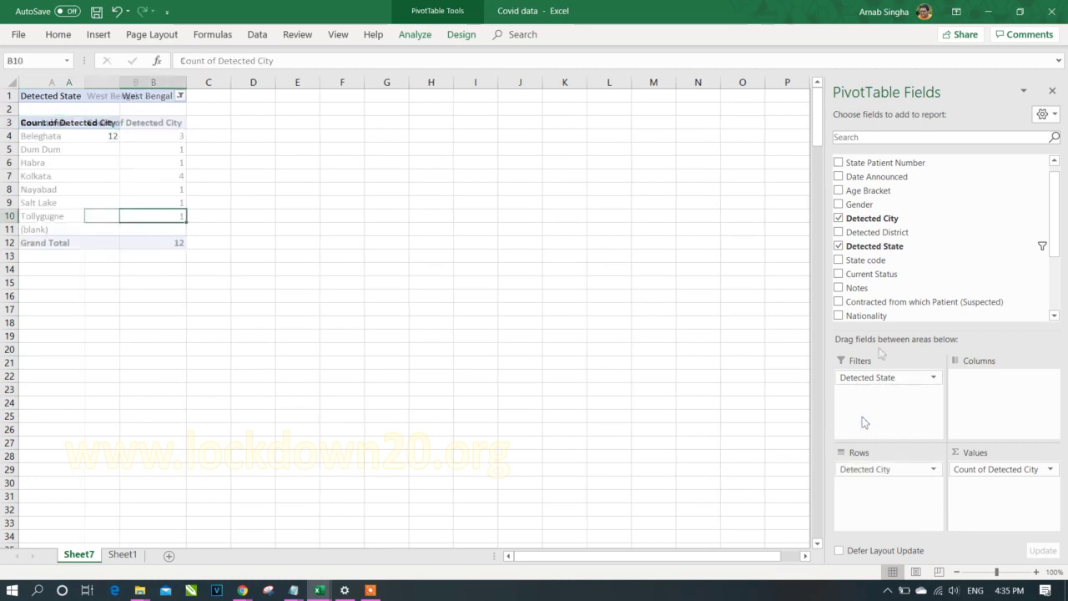
left_click_drag(889, 471, 693, 462)
left_click_drag(874, 459, 887, 496)
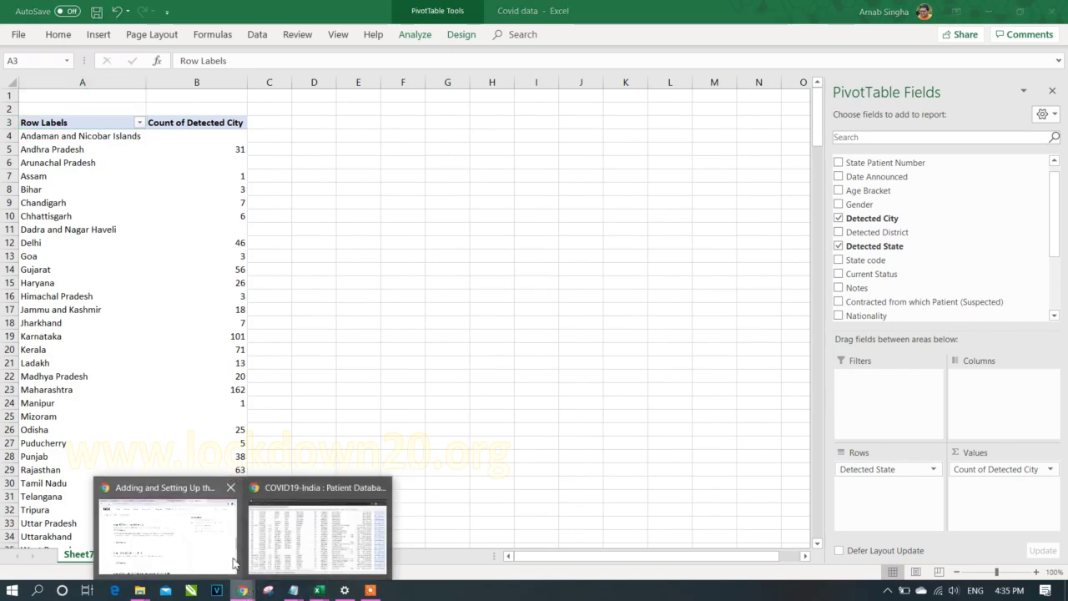
View the tracker's State/UT table with its Confirmed, Active, Recovered and Deceased headings
left_click(309, 521)
scroll(396, 309, "up", 13)
scroll(396, 310, "down", 3)
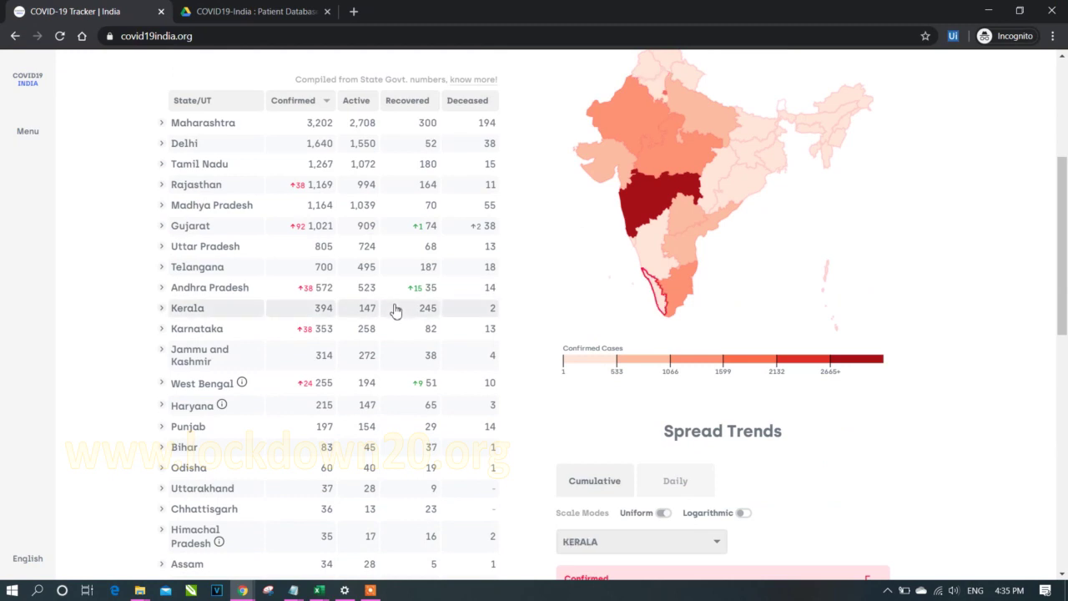
left_click_drag(269, 100, 496, 102)
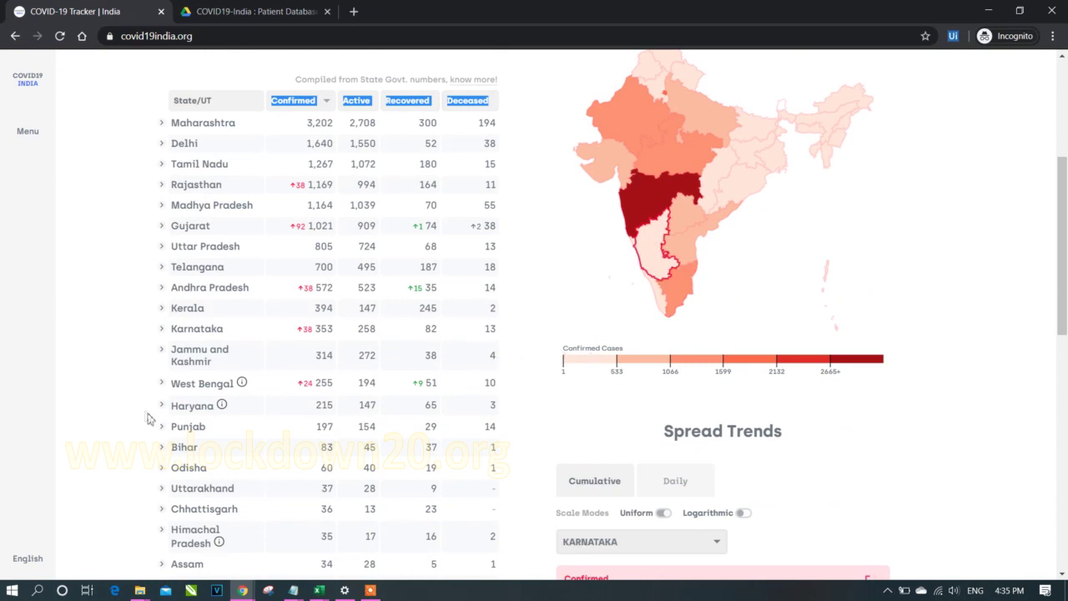
scroll(489, 313, "up", 3)
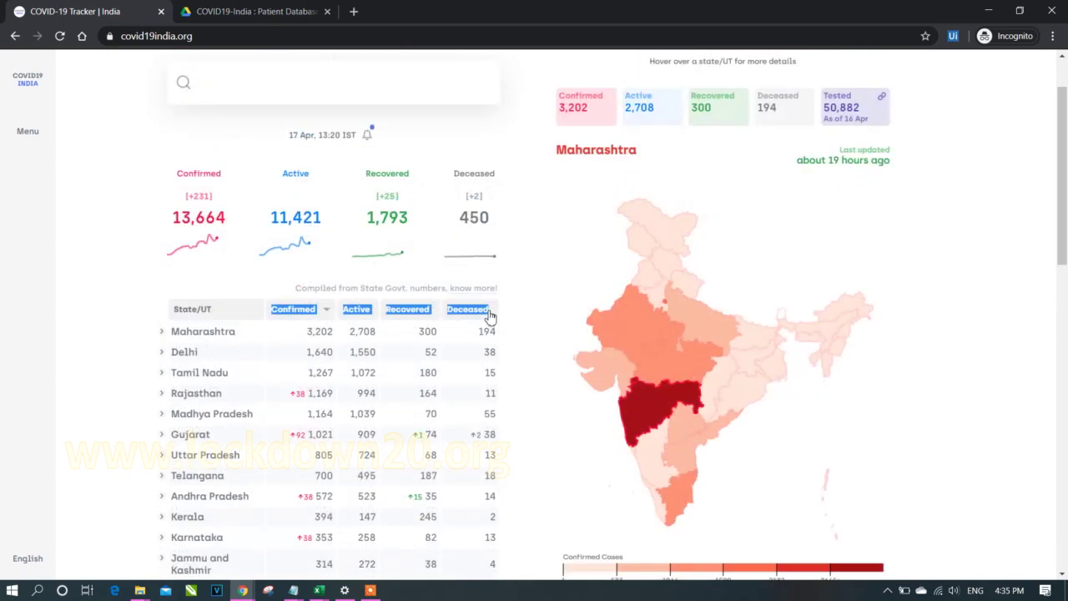
left_click(375, 393)
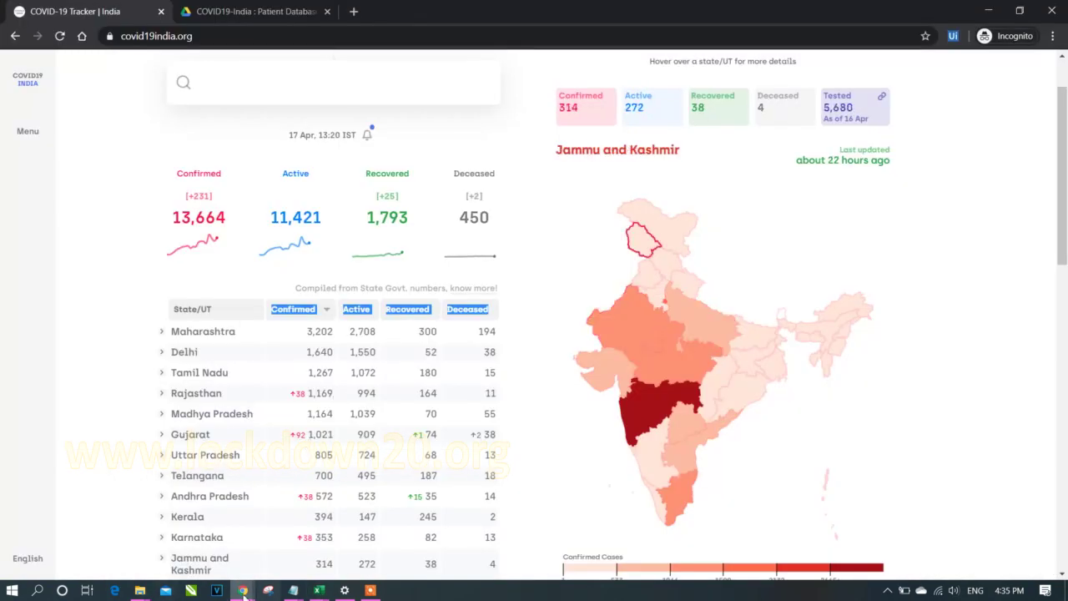
scroll(492, 251, "down", 1)
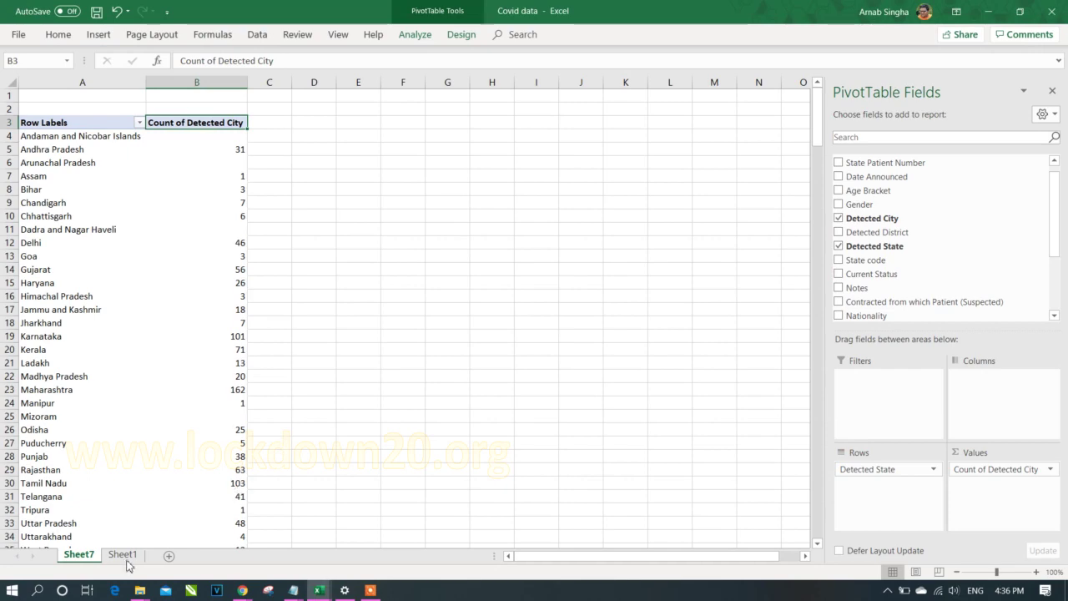
left_click(123, 554)
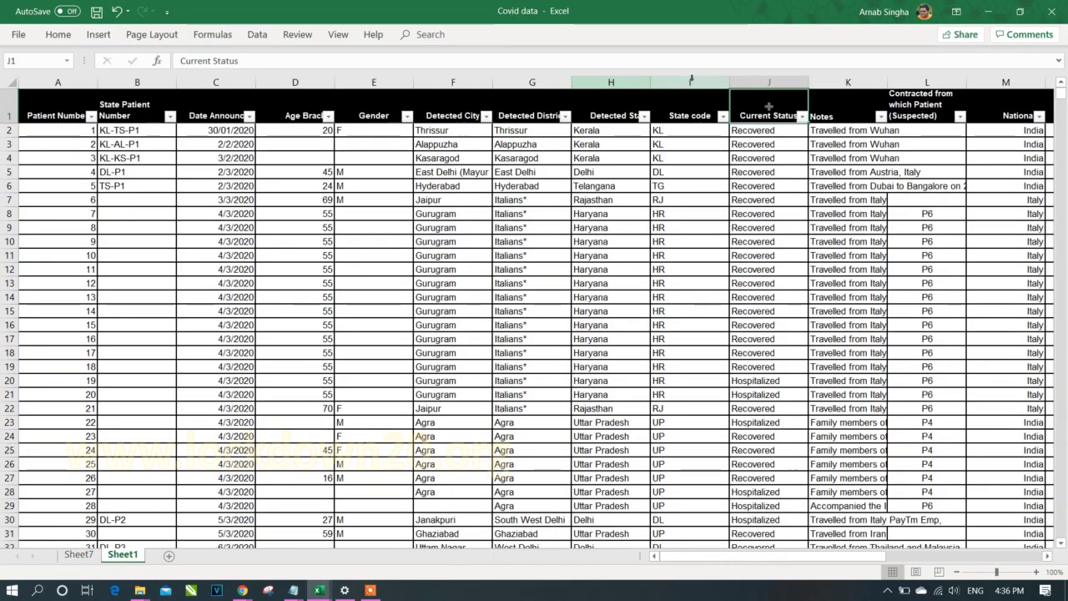
Review the Current Status values in the patient data, then go back to the tracker
left_click(801, 116)
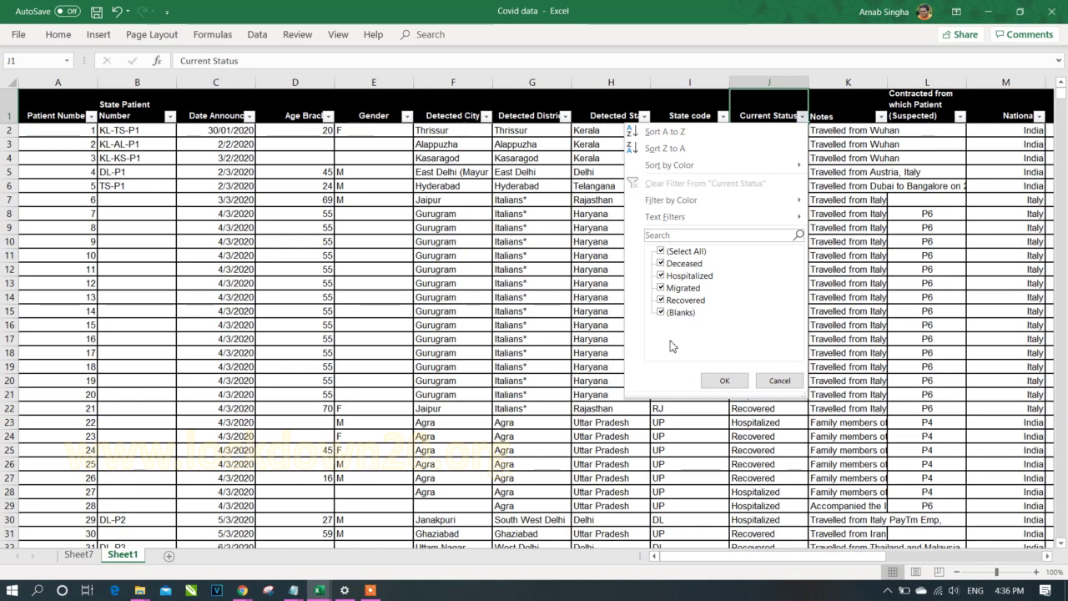
left_click(864, 387)
key("alt+Tab")
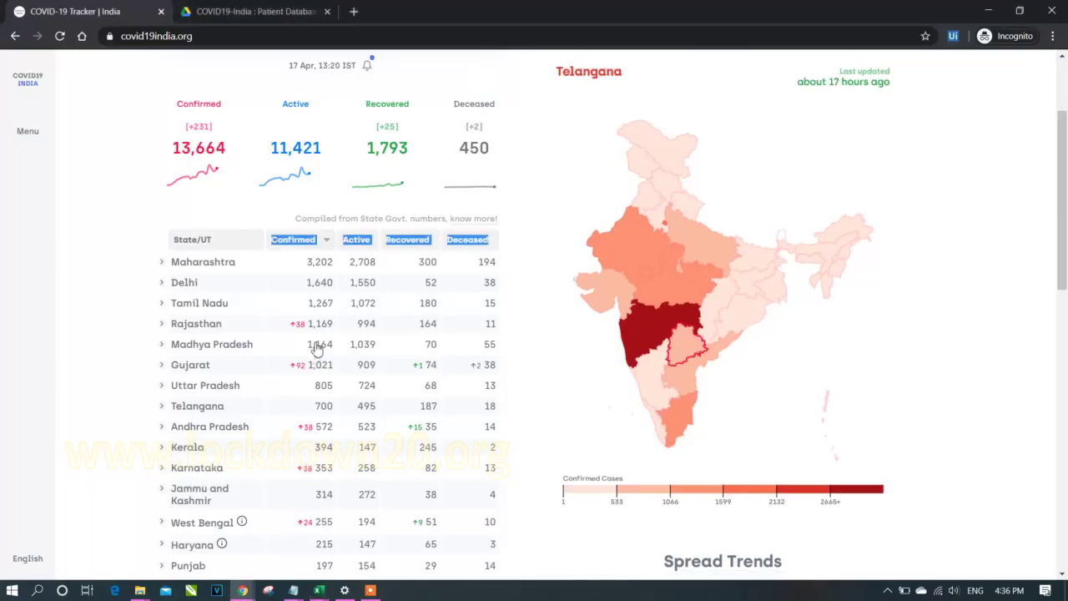
Compare the tracker's state figures with the state-count pivot, ending on cell B2
key("alt+Tab")
key("ctrl+Page_Up")
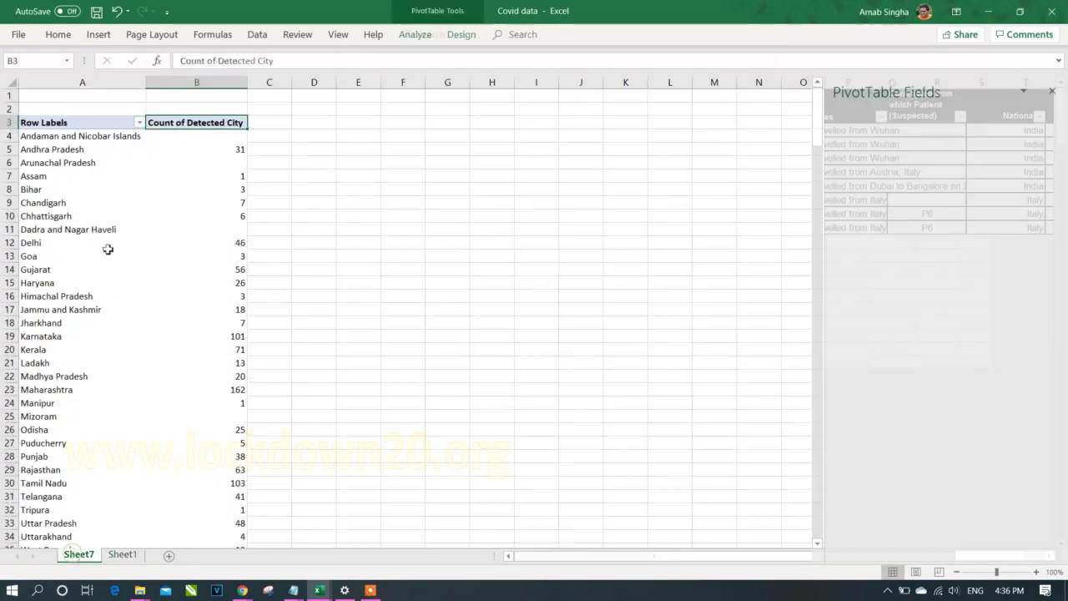
key("alt+Tab")
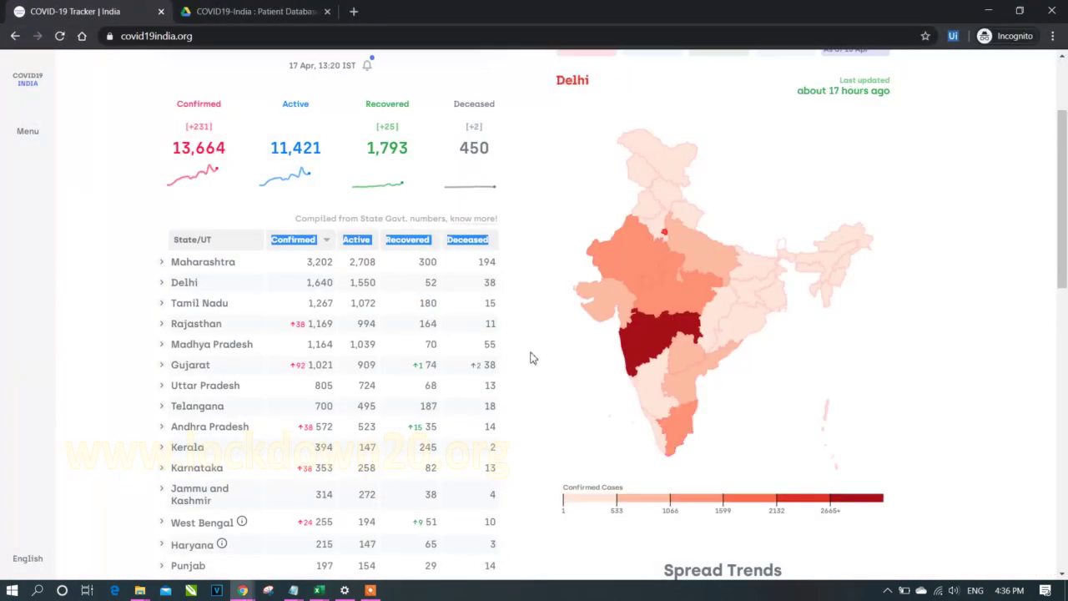
key("alt+Tab")
key("alt+Tab")
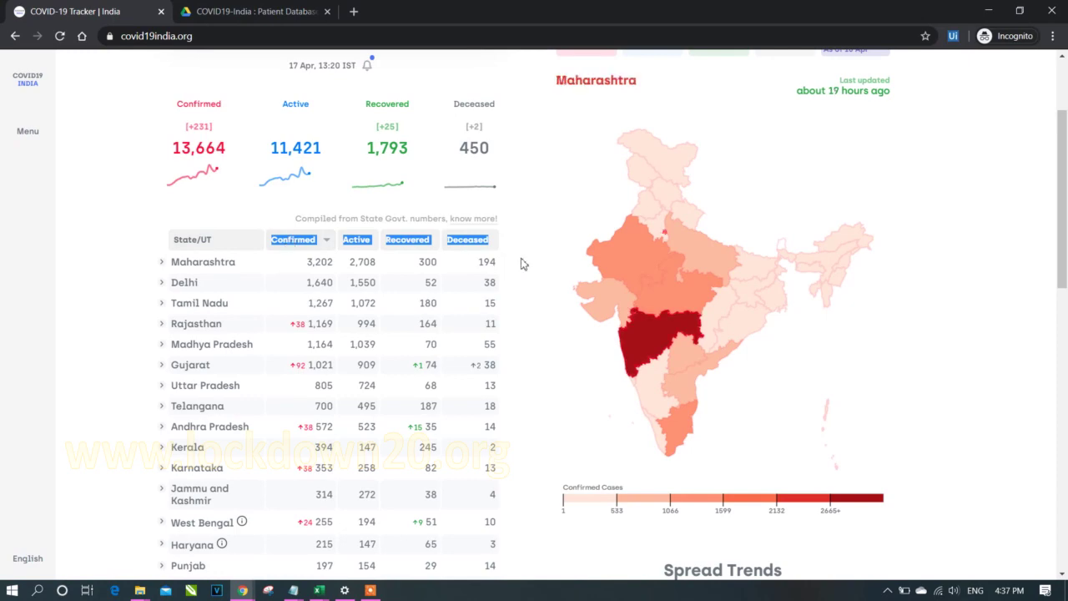
key("alt+Tab")
key("alt+Tab")
key("alt+Tab")
left_click(209, 109)
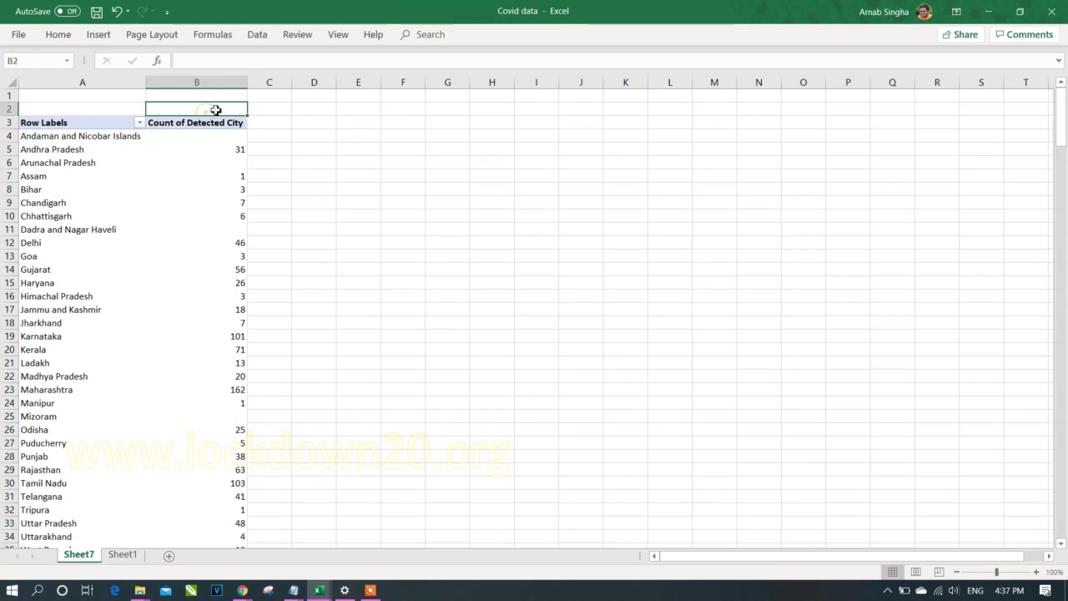
Enter C, A, R and D across B2:E2 above the state-count pivot
type("C")
left_click(284, 110)
type("A")
left_click(312, 109)
type("R")
left_click(356, 109)
type("D")
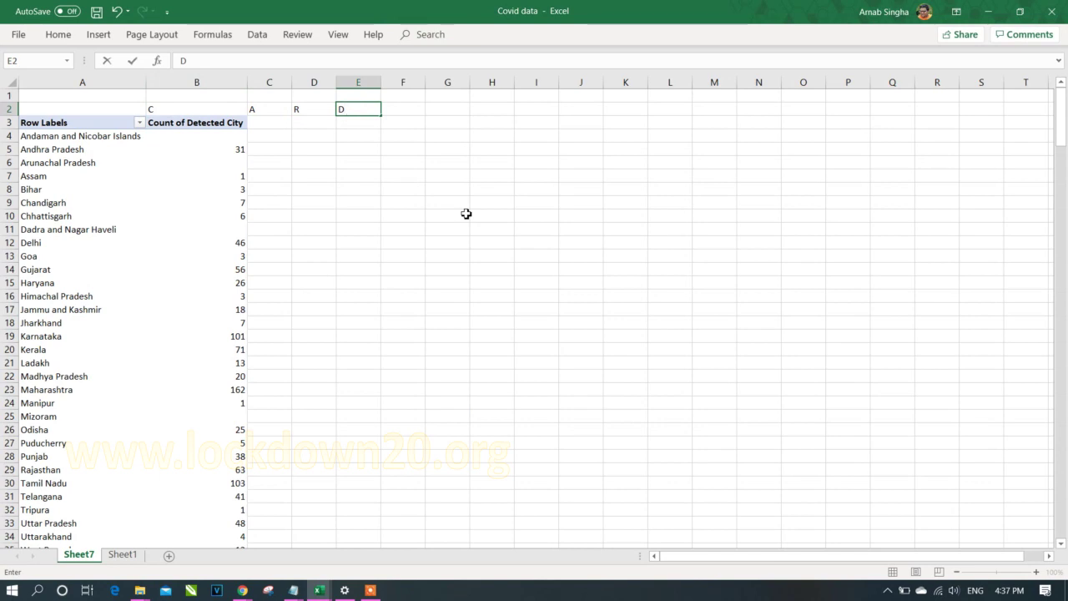
left_click(467, 213)
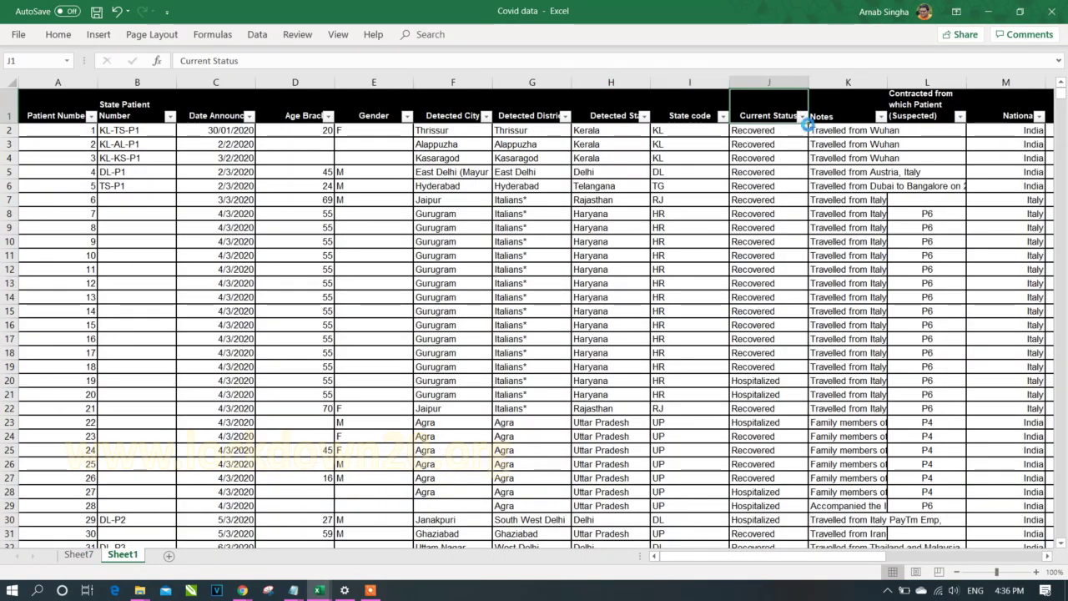
left_click(803, 117)
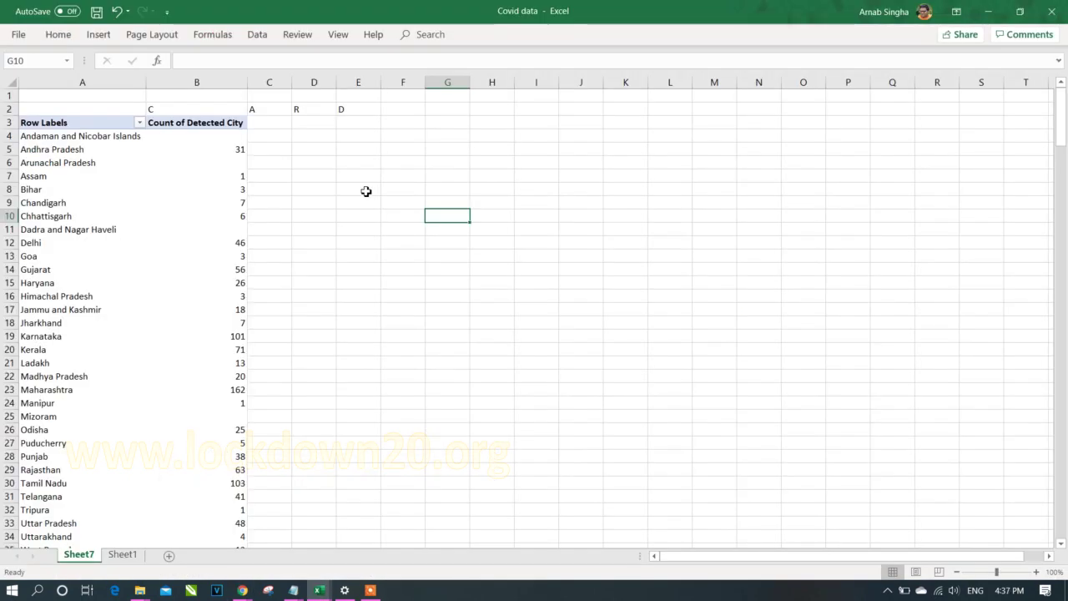
left_click(169, 189)
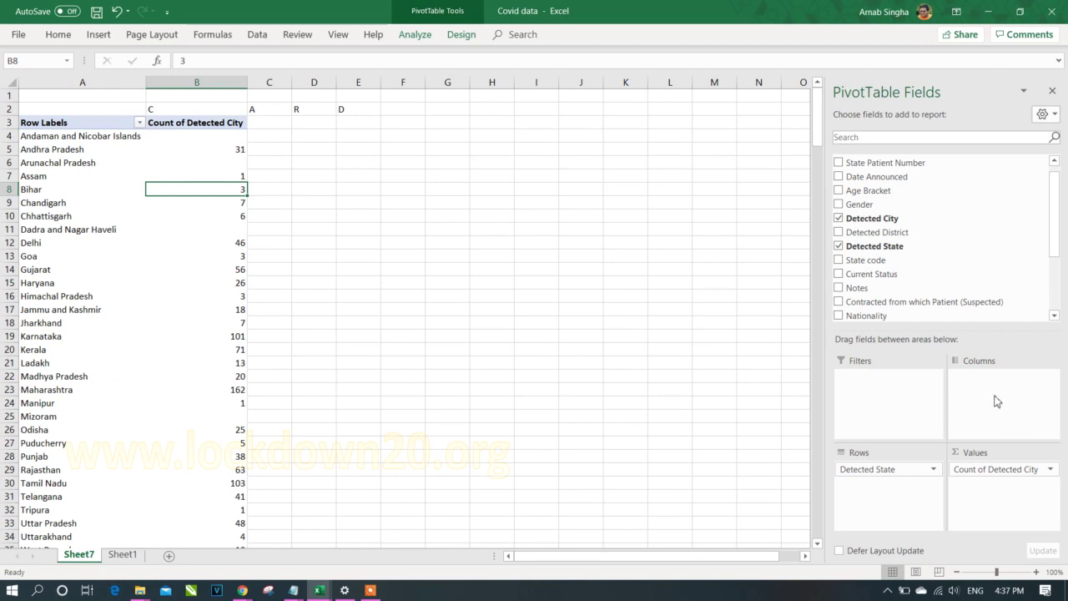
Add Current Status as pivot columns to split each state's counts by status
scroll(1061, 242, "down", 1)
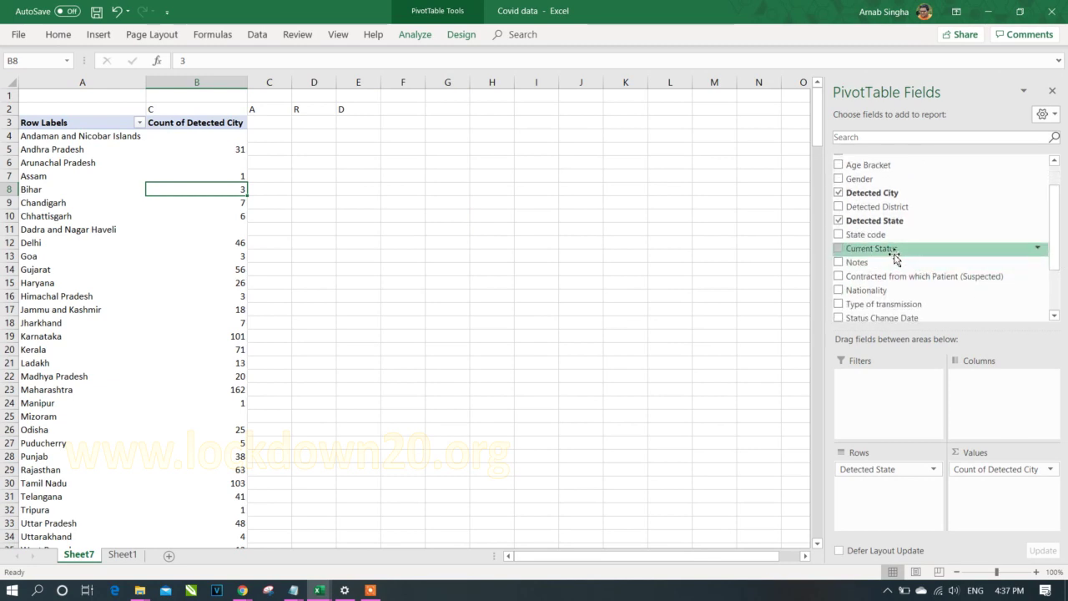
left_click_drag(893, 247, 1013, 426)
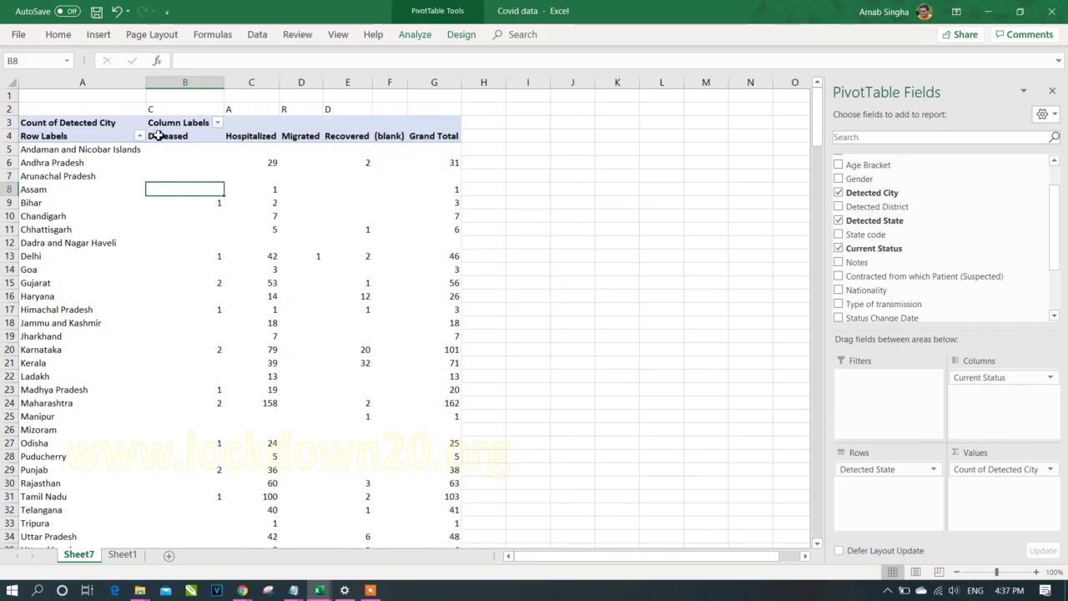
left_click(329, 136)
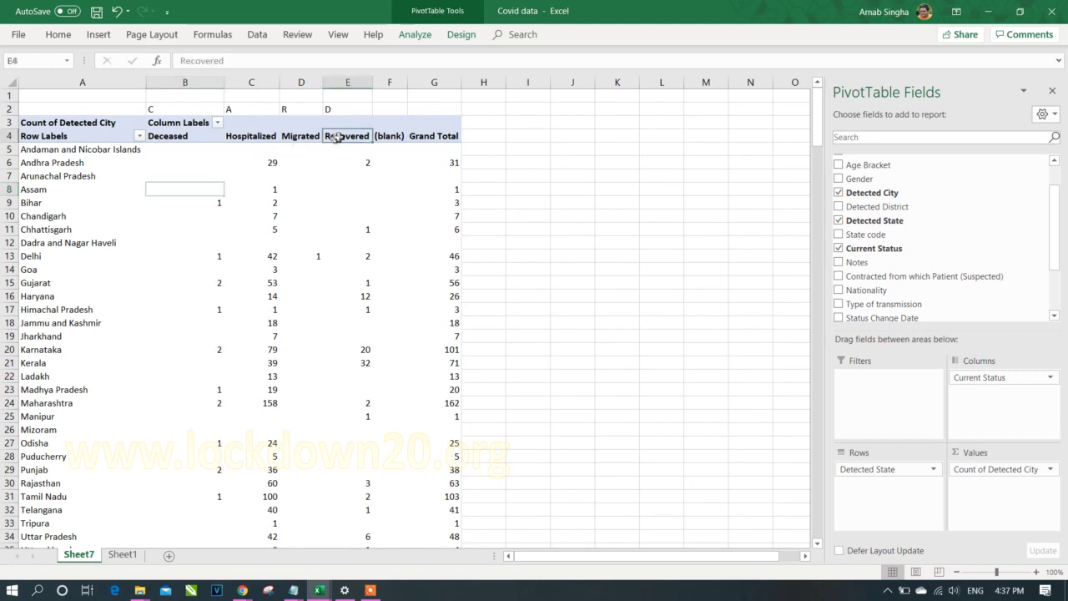
left_click(391, 137)
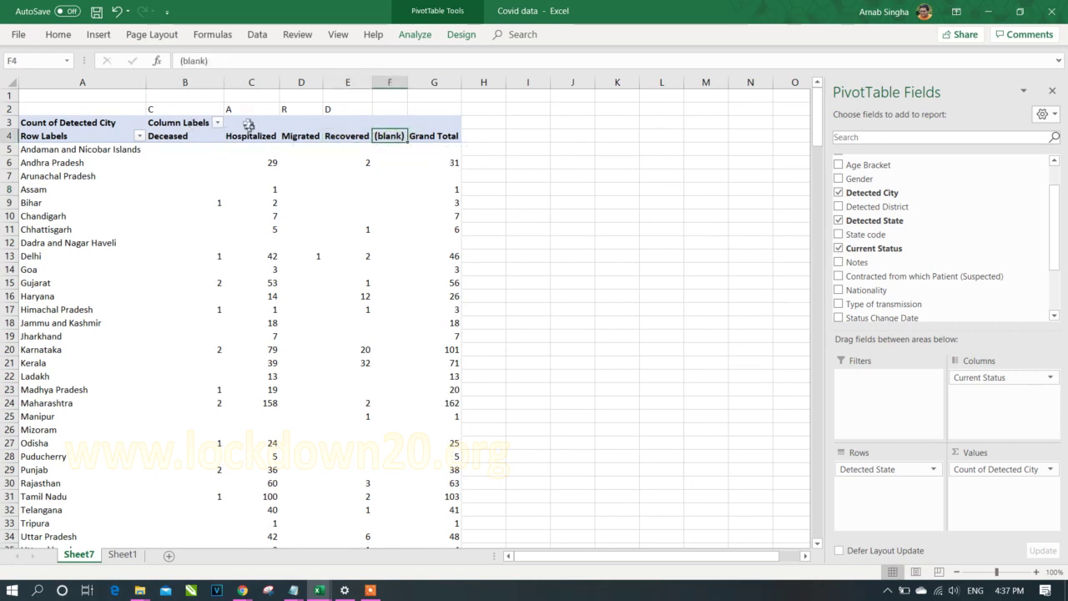
Filter out the (blank) status column and (blank) state row, leaving a total of 915
left_click(217, 123)
left_click(76, 318)
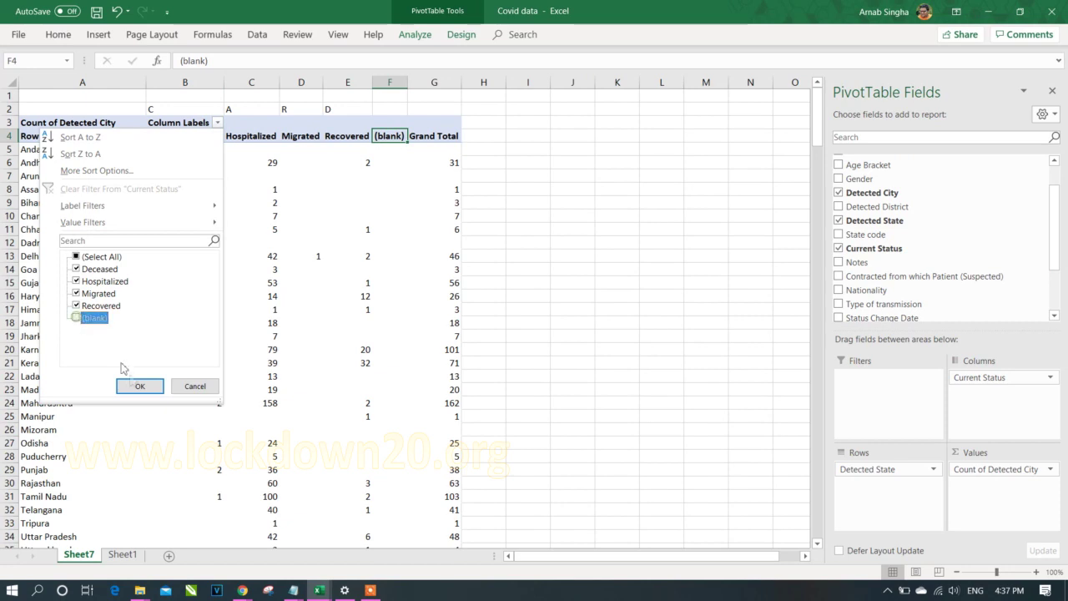
left_click(140, 386)
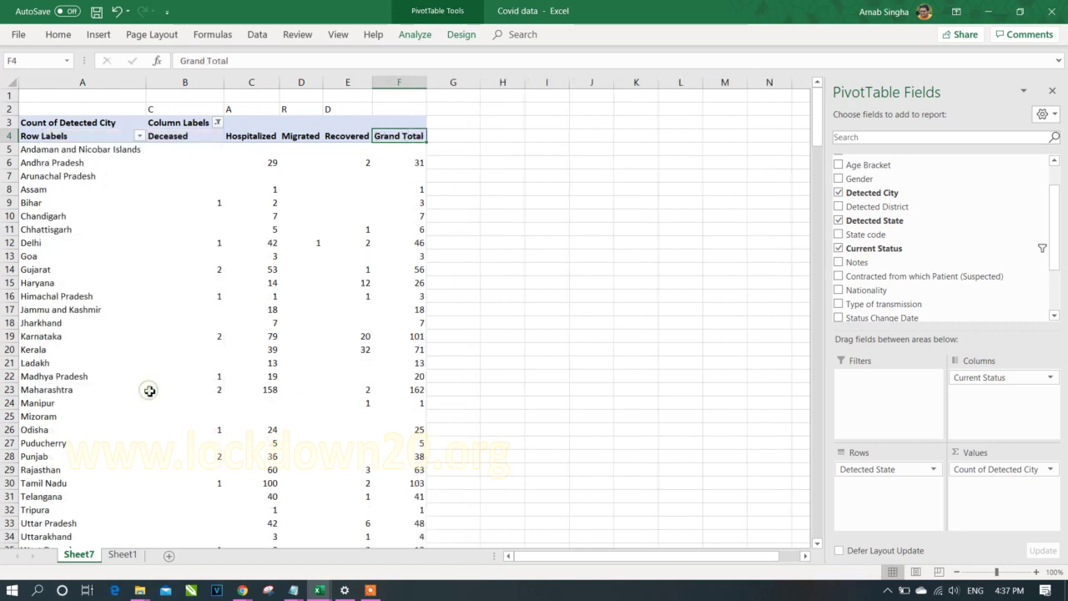
left_click(139, 136)
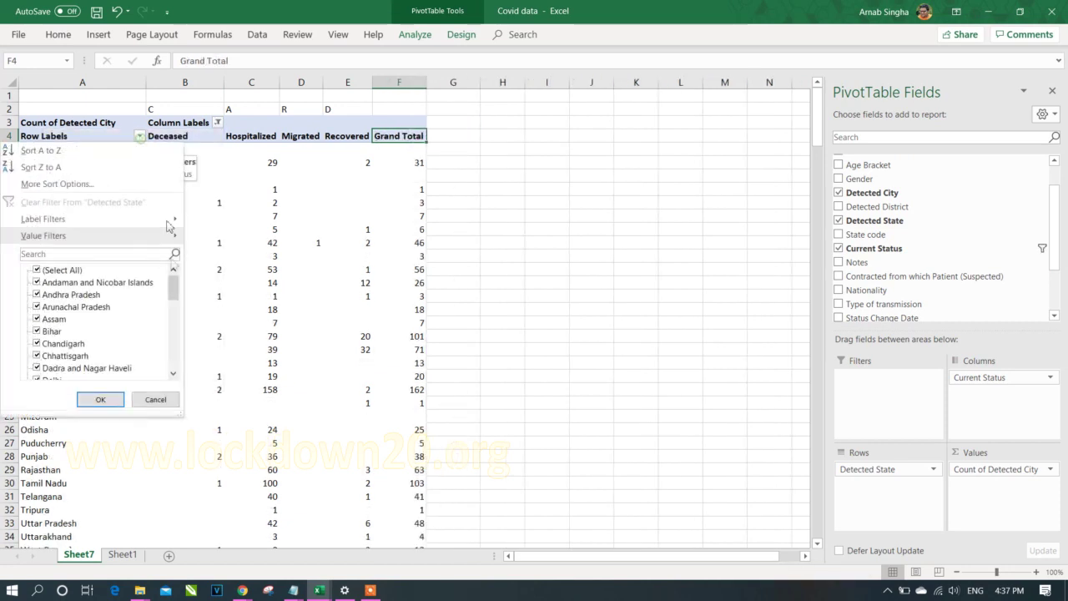
left_click_drag(174, 294, 174, 357)
left_click(38, 368)
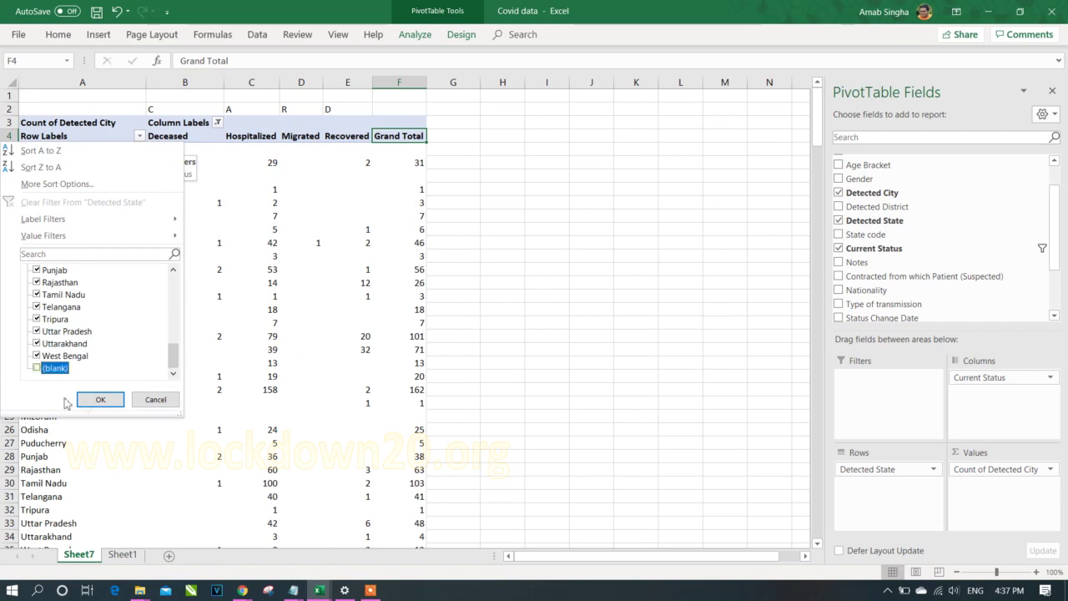
left_click(105, 404)
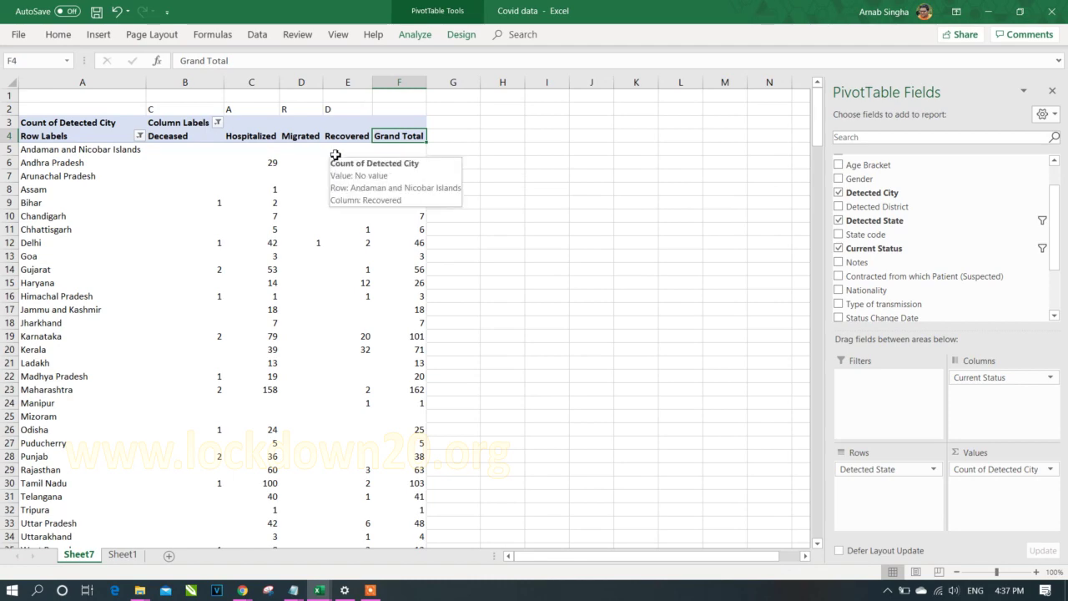
scroll(335, 154, "down", 3)
Rename the Grand Total heading to Confirmed and Hospitalized to Actual
scroll(334, 154, "up", 2)
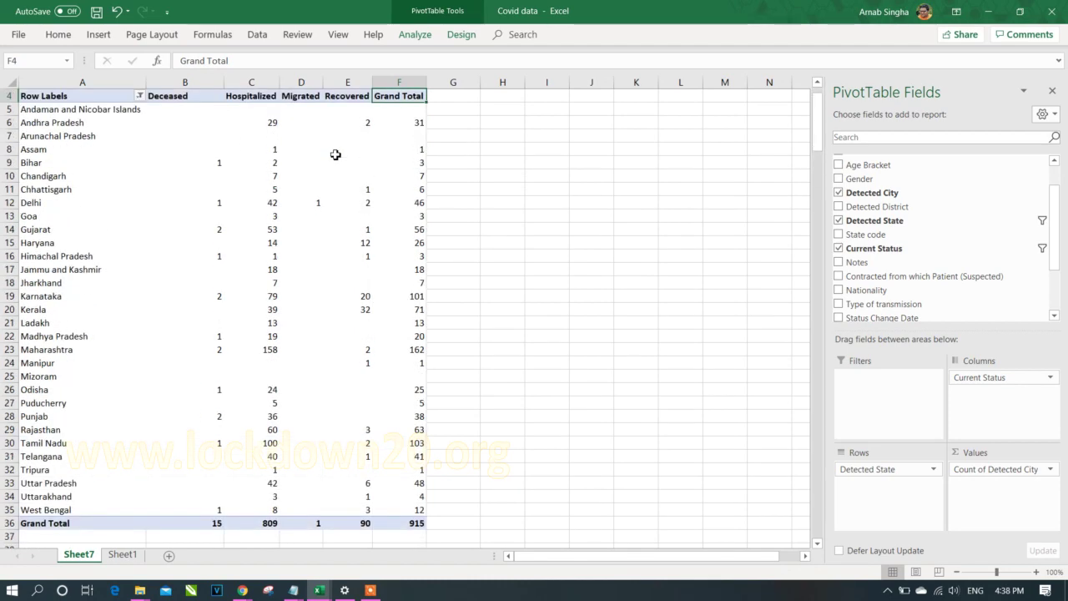
scroll(334, 154, "up", 1)
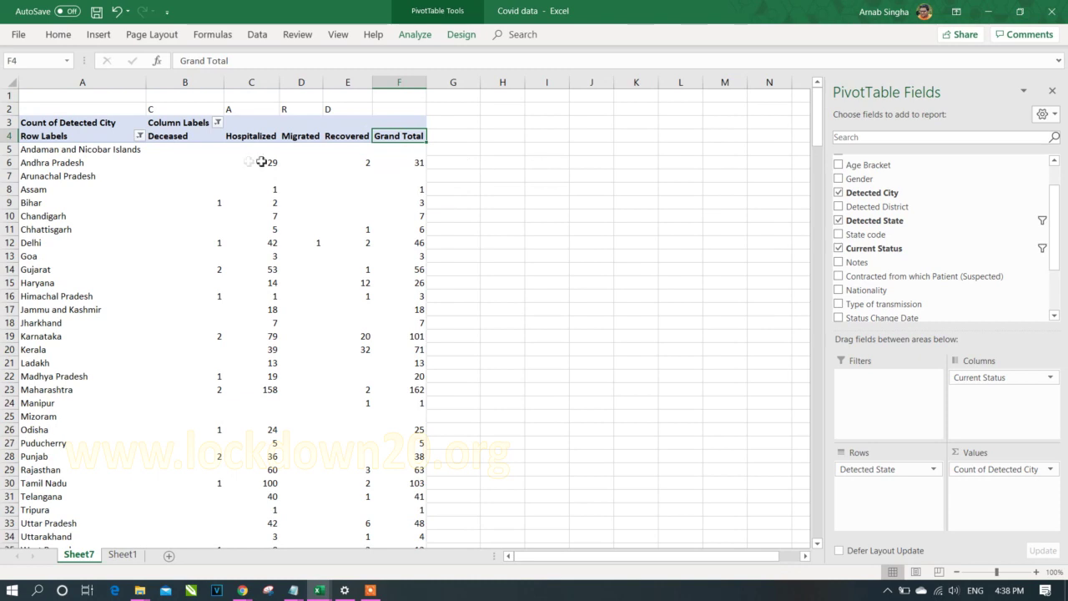
type("Confi")
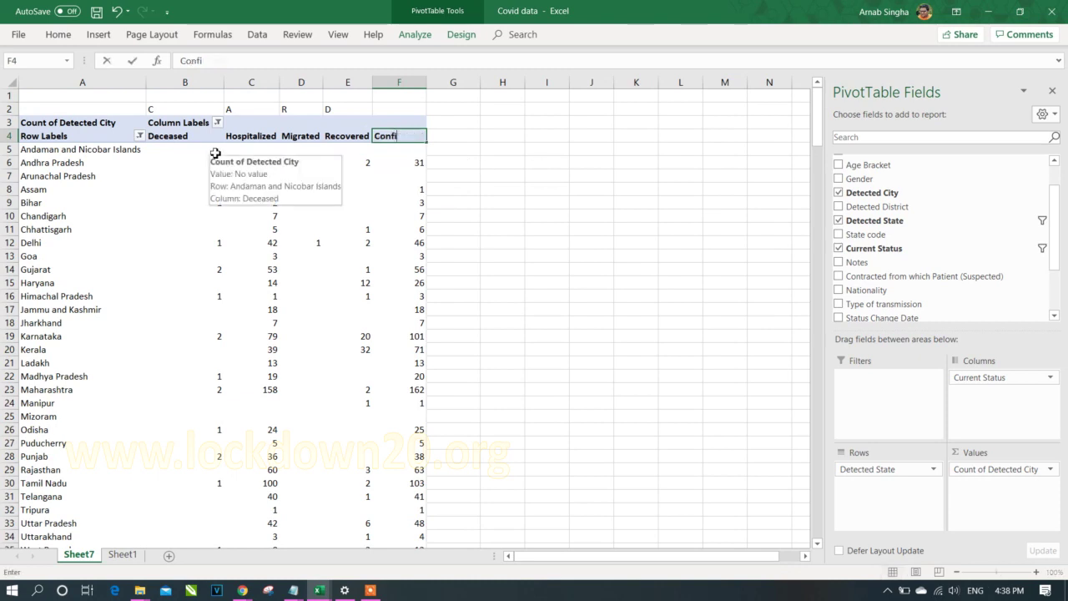
type("rmed")
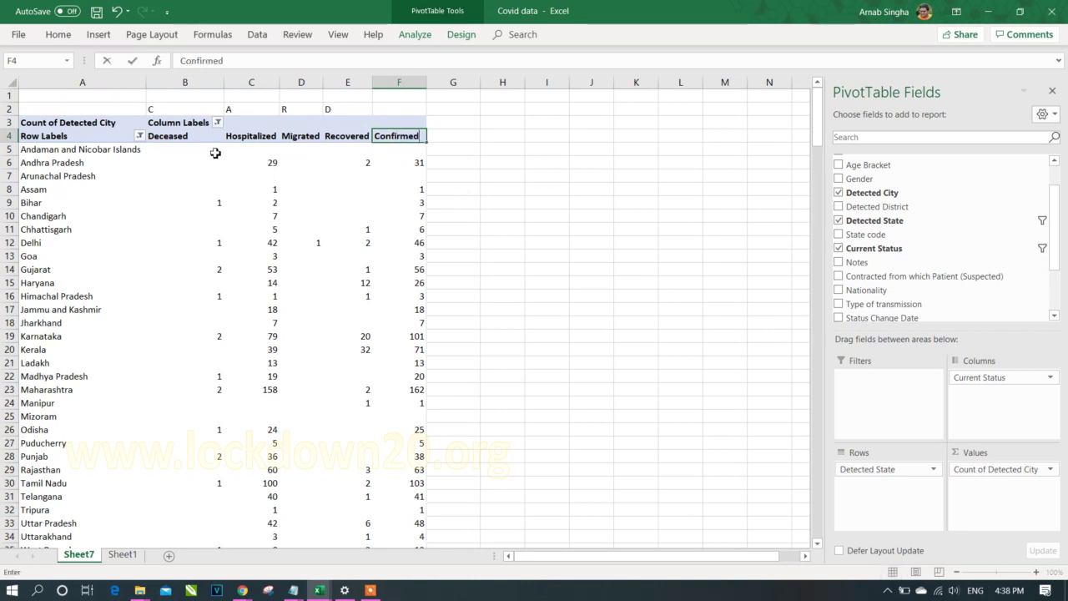
key("Return")
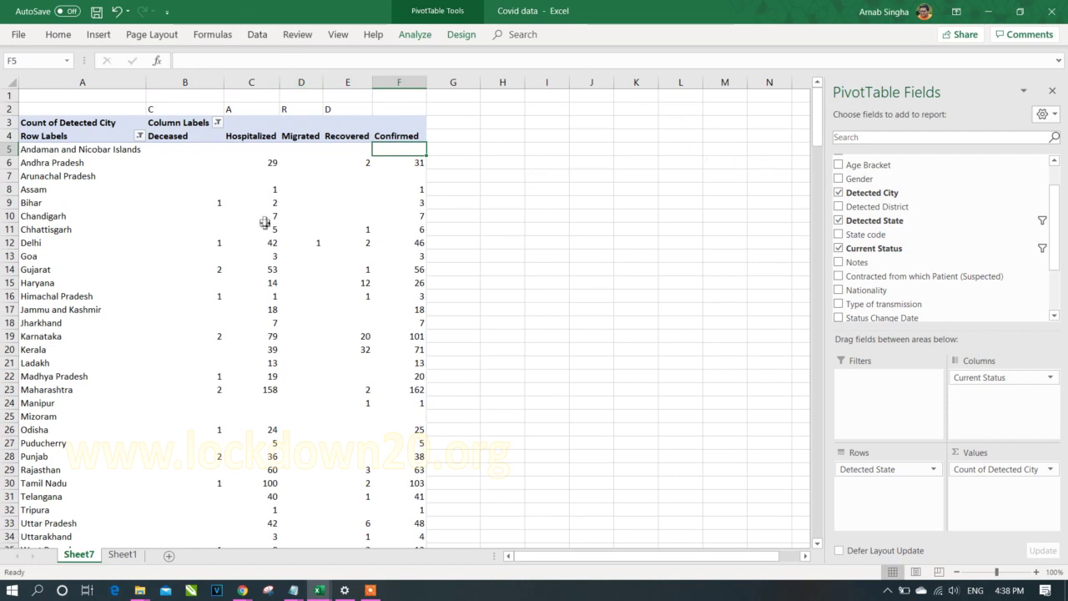
left_click(250, 140)
type("Actual")
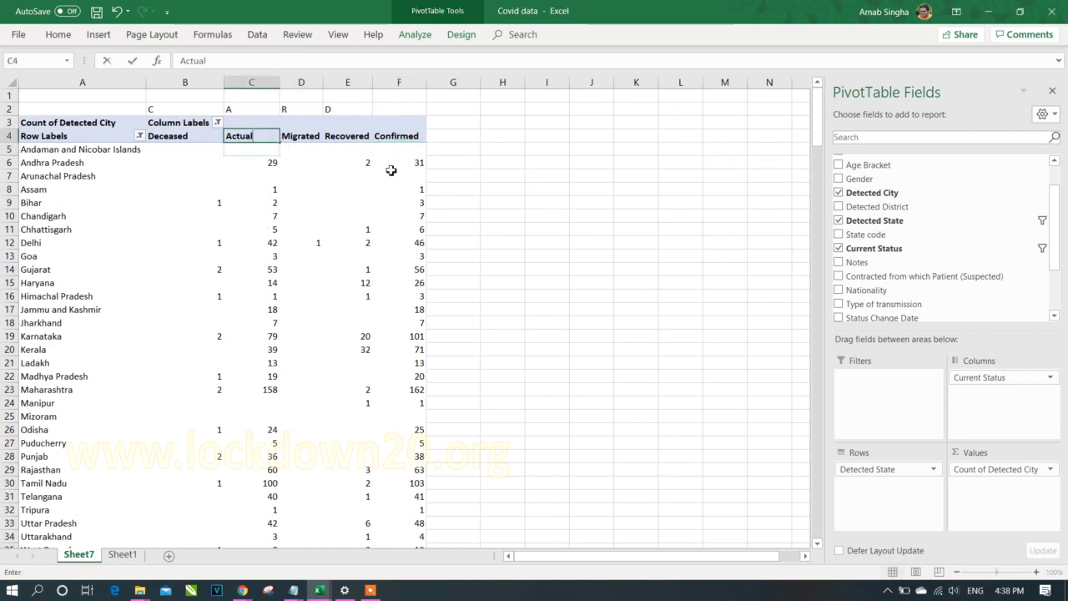
key("Return")
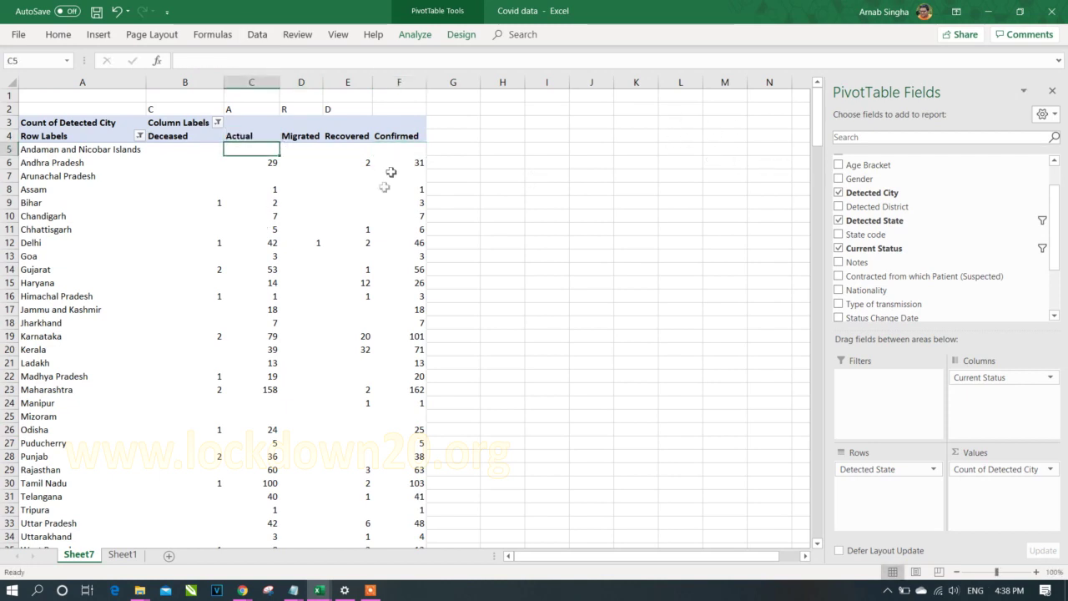
Select the Confirmed column and try dragging it to a new position
left_click(308, 138)
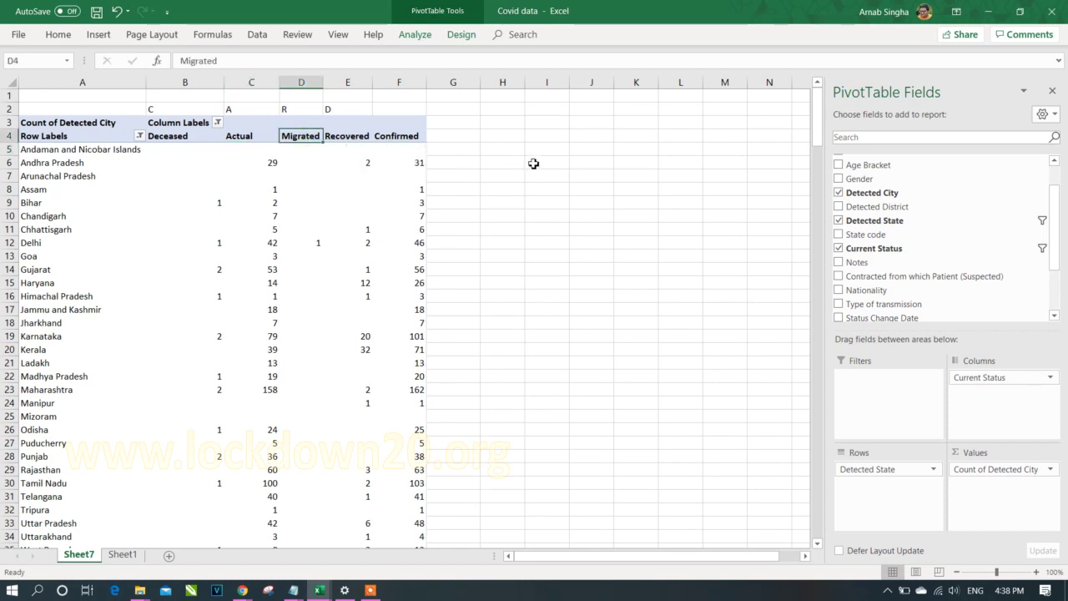
left_click(352, 134)
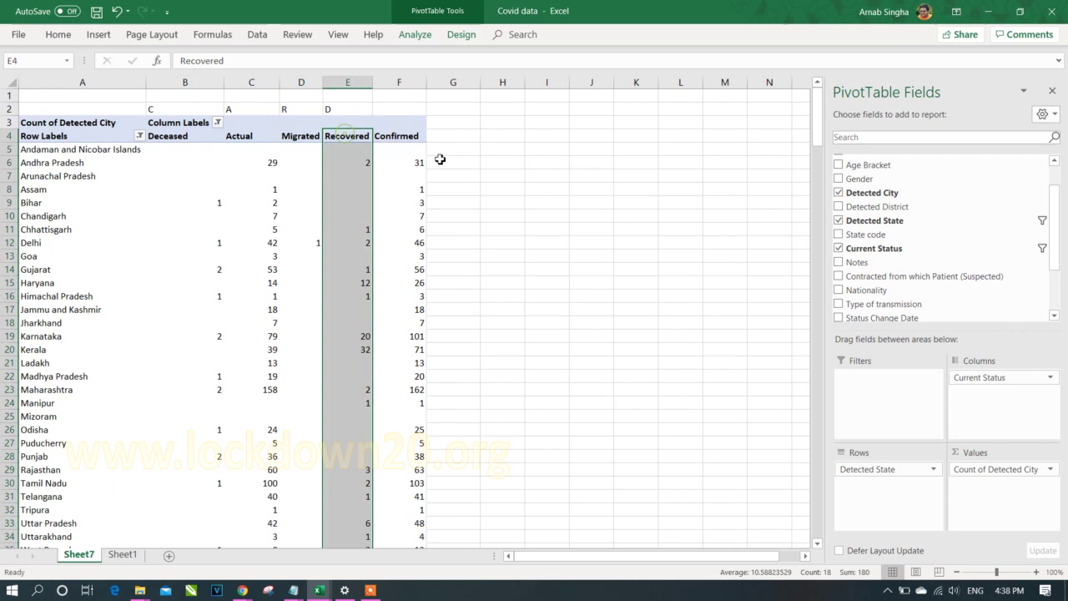
left_click(176, 128)
left_click(178, 135)
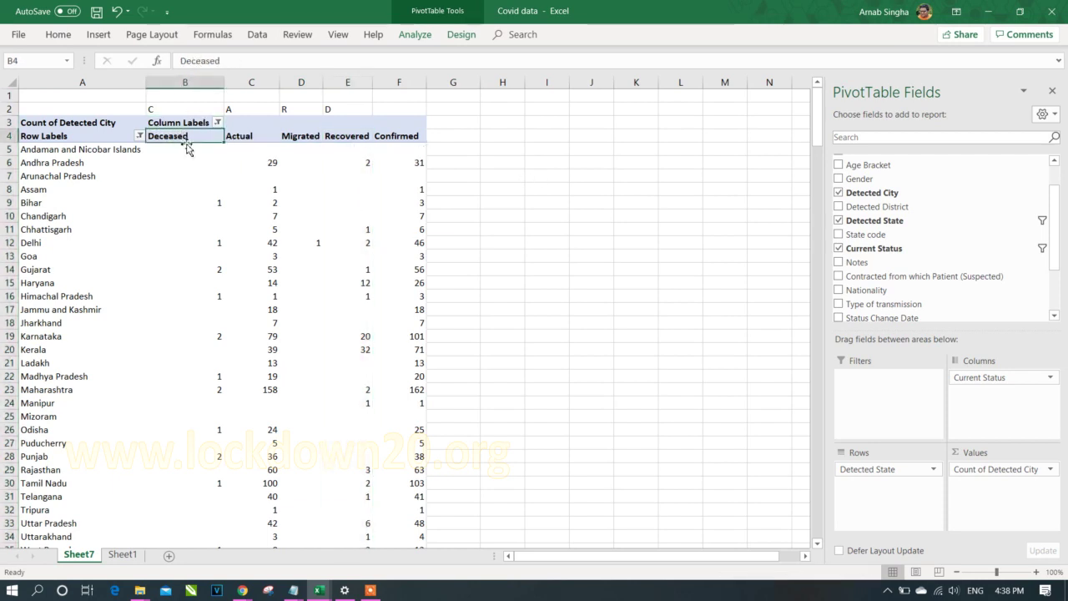
left_click(398, 133)
left_click_drag(428, 149, 453, 172)
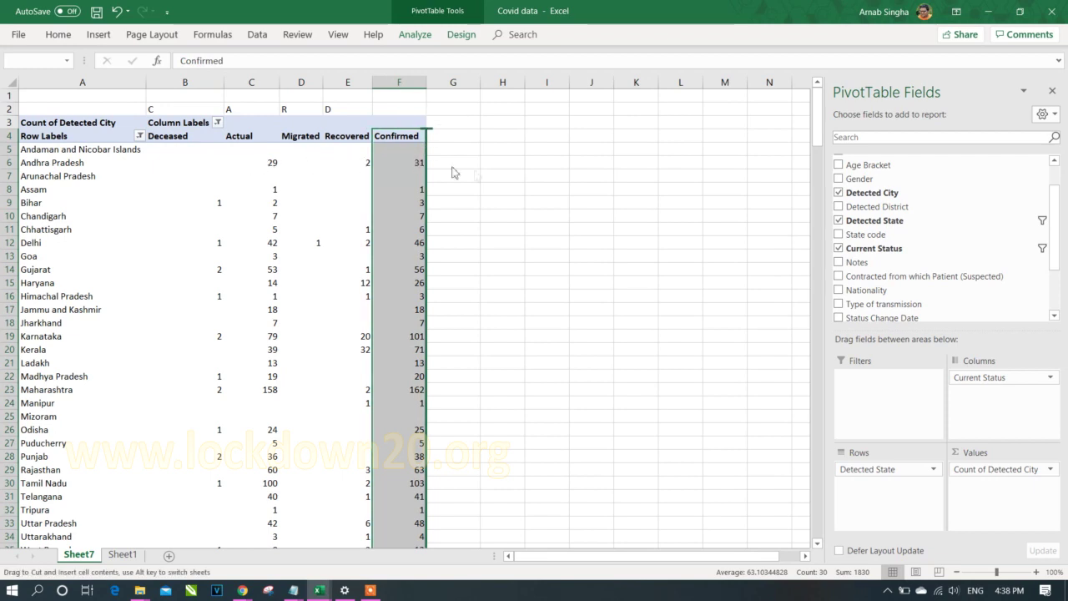
Dismiss the error, close the field list, and remove the pivot's grand total row
left_click(613, 277)
left_click(550, 241)
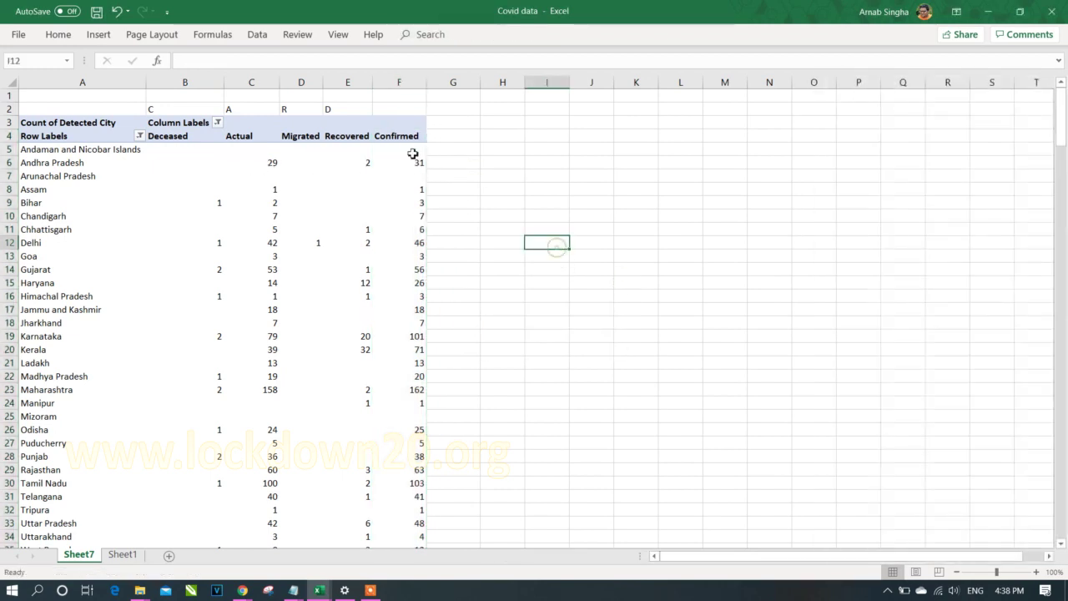
left_click(411, 135)
left_click(1052, 92)
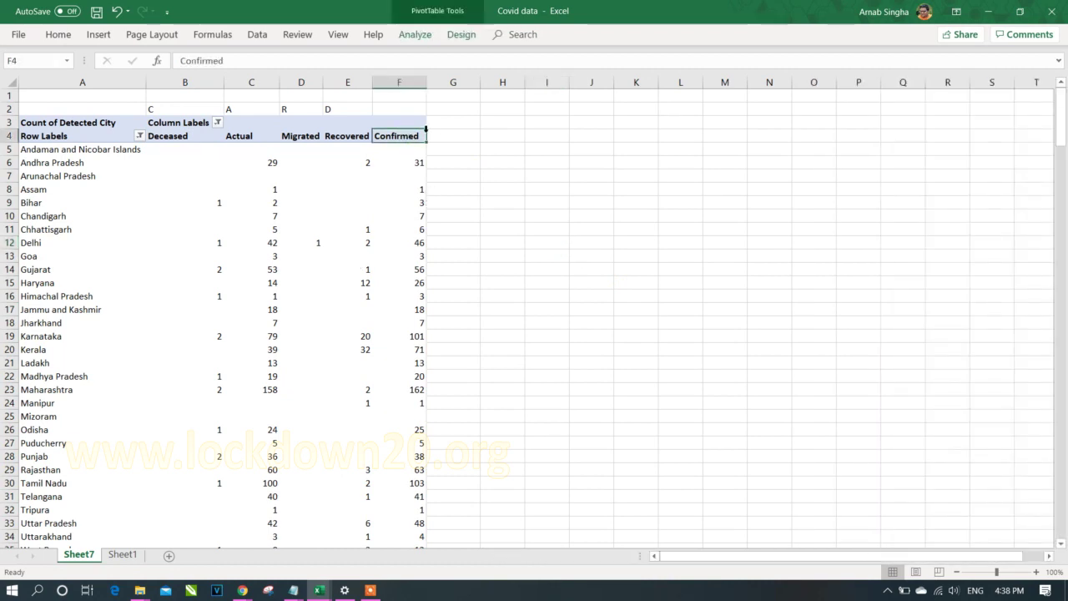
scroll(453, 257, "down", 4)
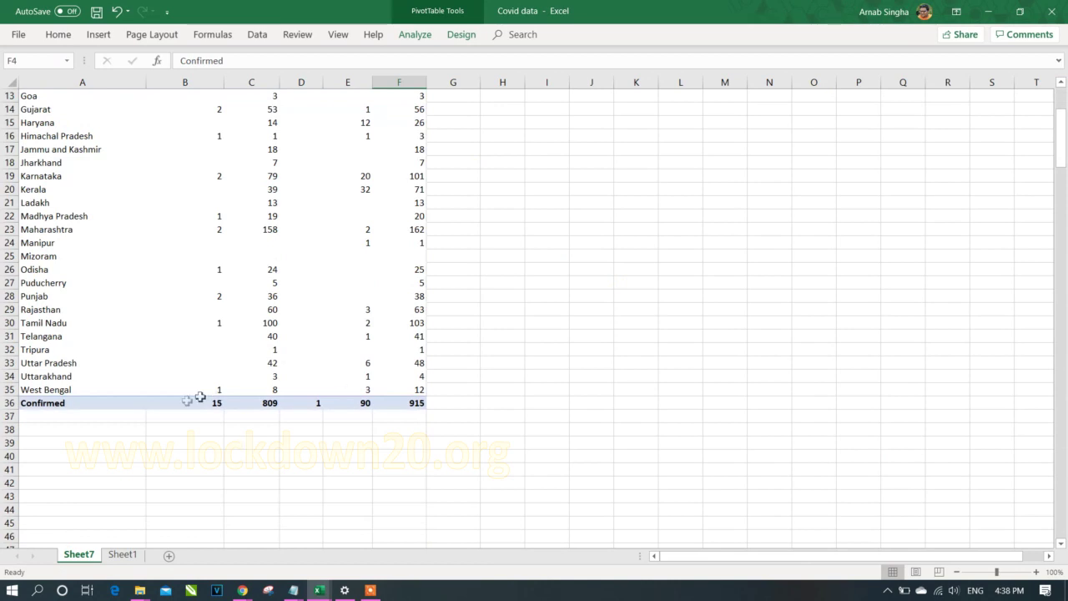
left_click(162, 403)
key("shift+F10")
left_click(84, 406)
right_click(77, 406)
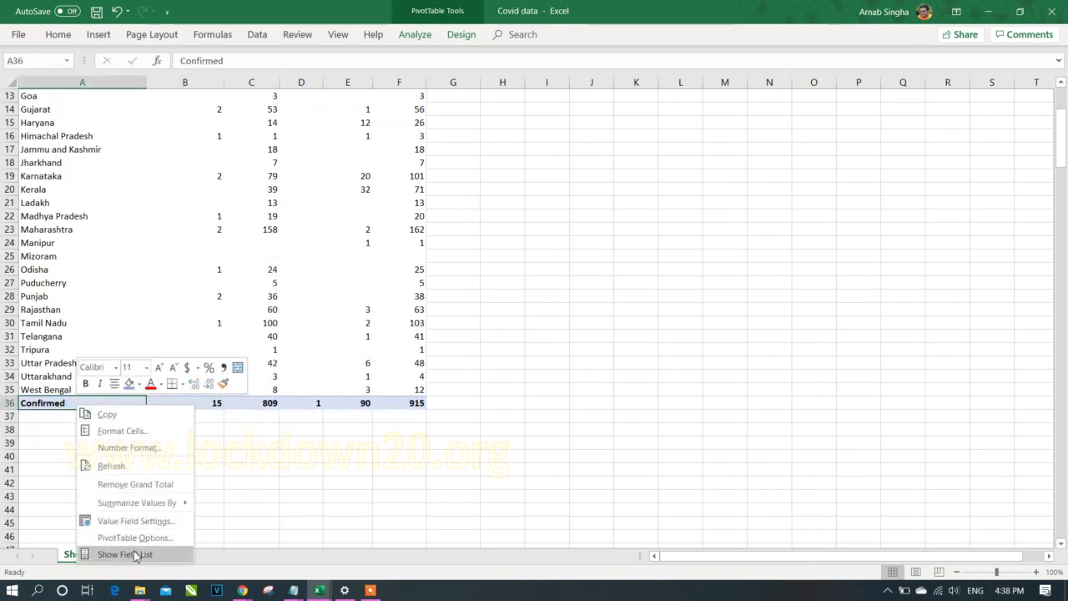
left_click(152, 484)
Check the Confirmed column's context options, closing them without changes
scroll(459, 462, "up", 4)
left_click(417, 161)
left_click(409, 137)
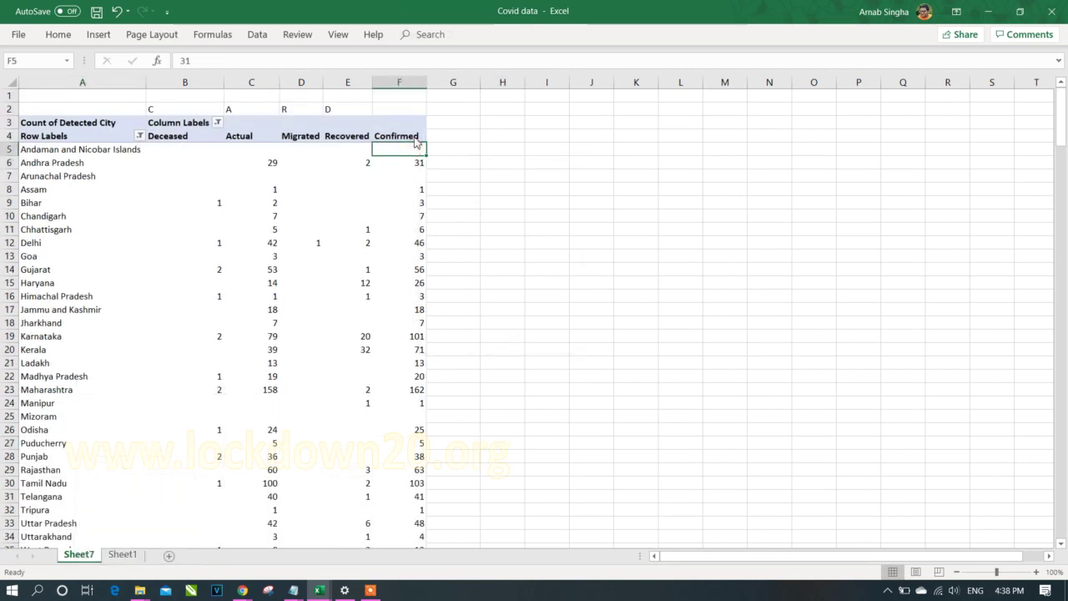
right_click(410, 137)
right_click(390, 139)
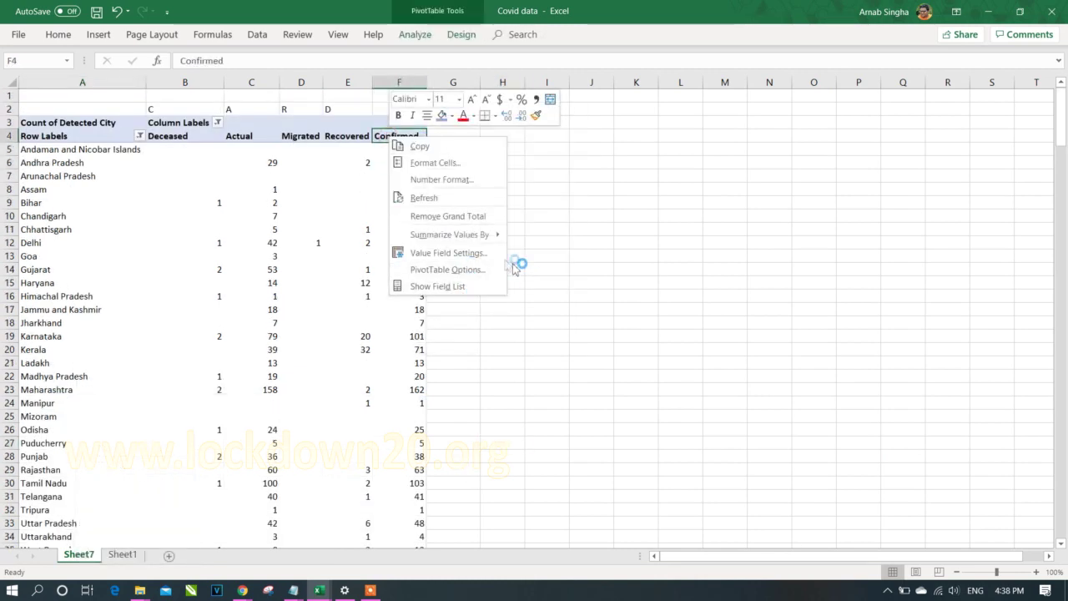
left_click(598, 270)
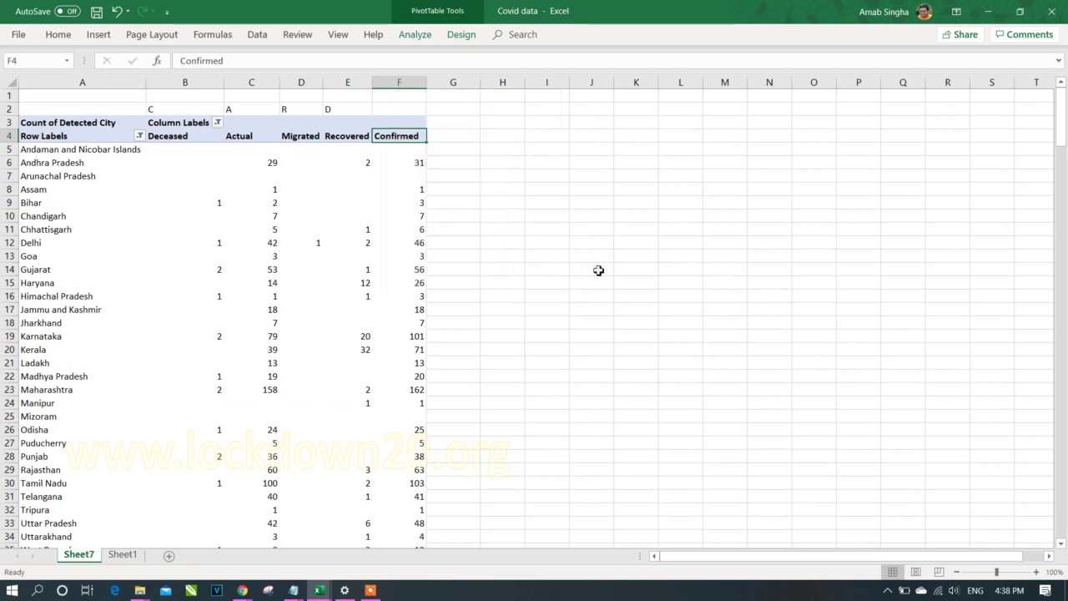
Move Deceased and Recovered so columns read Migrated, Actual, Recovered, Deceased, Confirmed
left_click(252, 128)
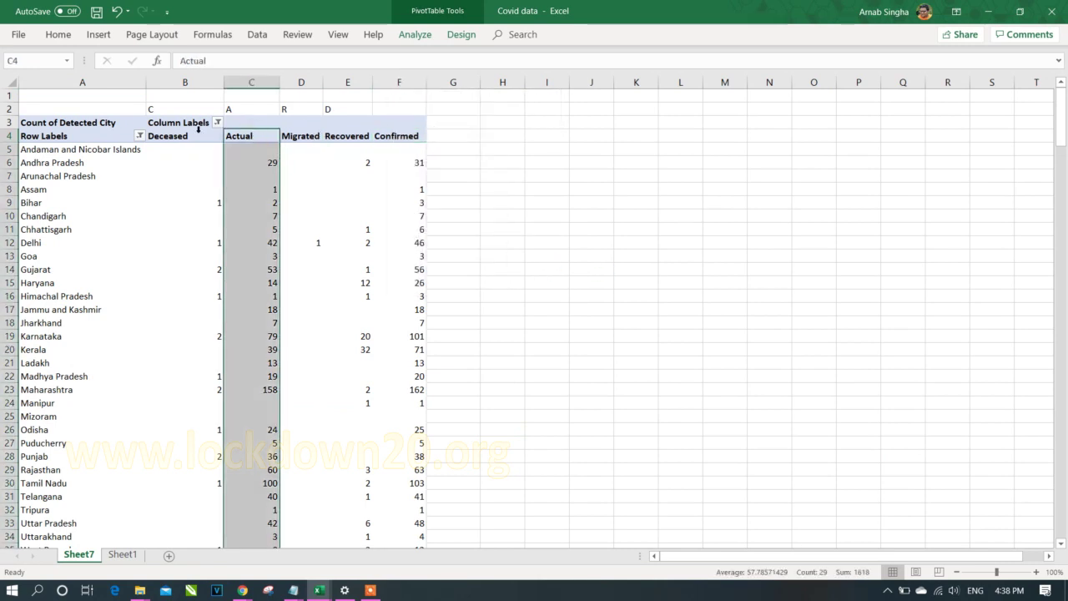
left_click(160, 132)
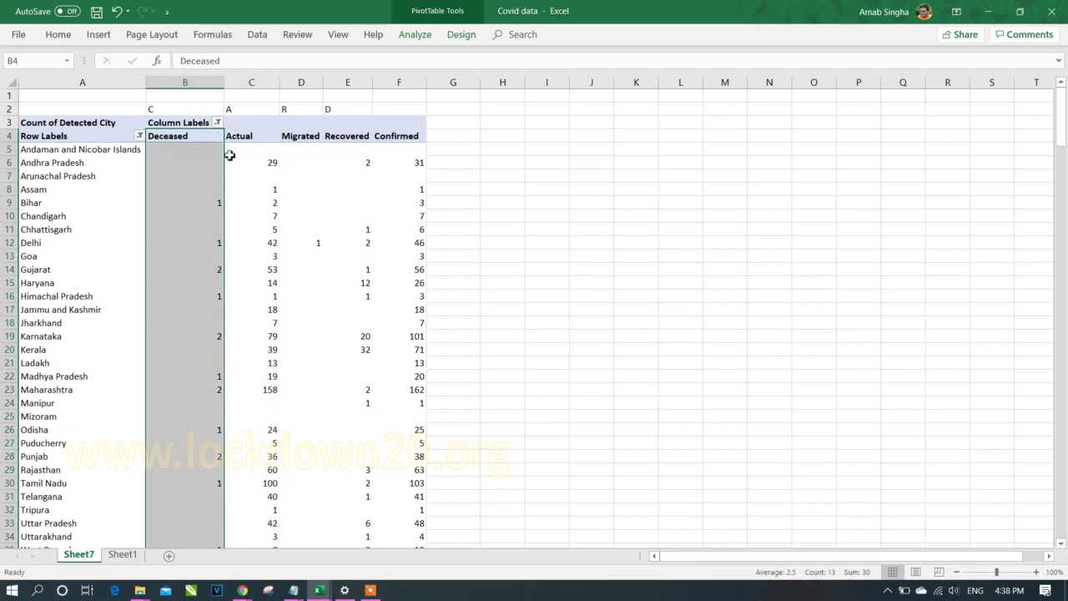
left_click_drag(224, 158, 329, 162)
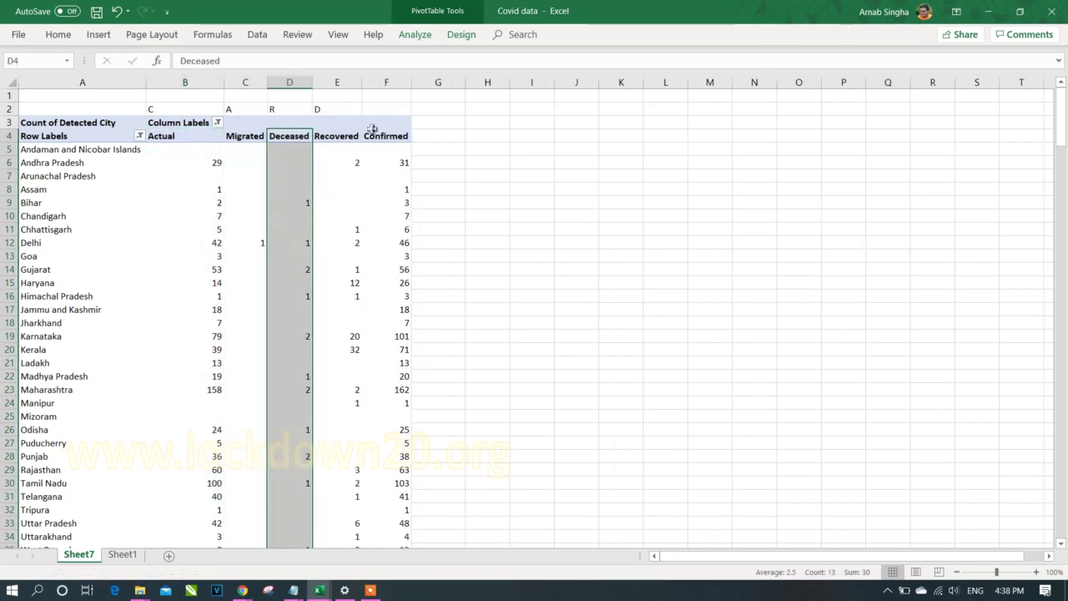
left_click(341, 130)
left_click_drag(360, 154, 143, 151)
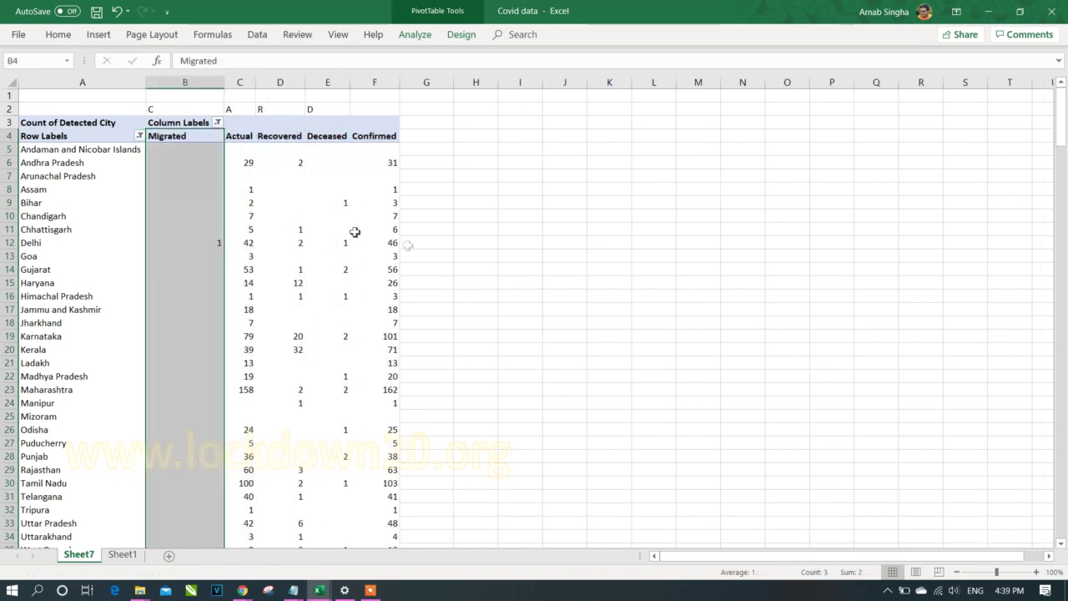
left_click(528, 254)
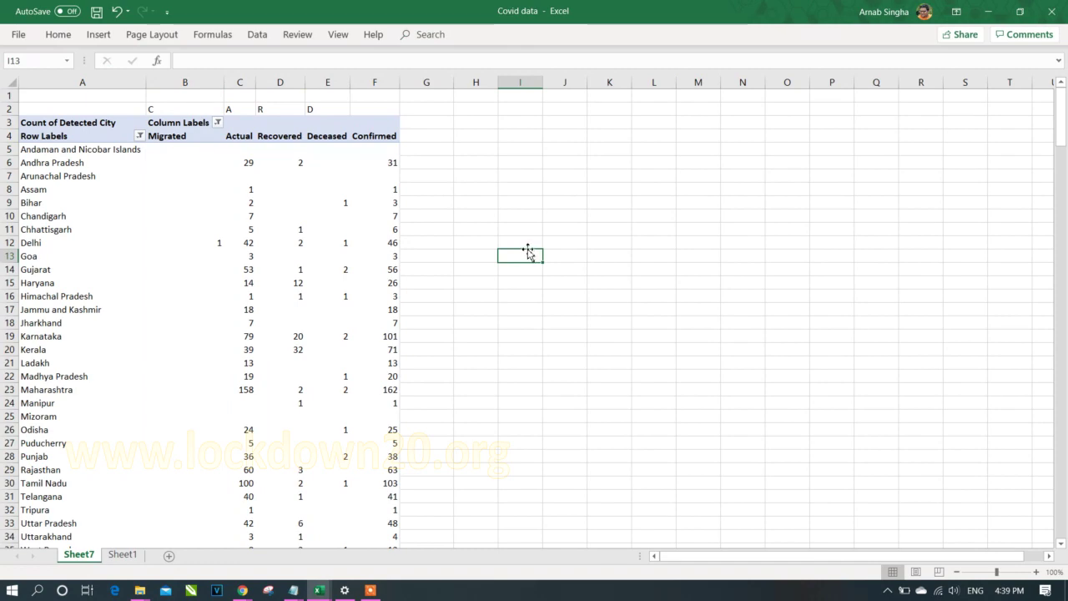
Compare against the state-wise table on the COVID-19 tracker page, then return to Excel
key("alt+Tab")
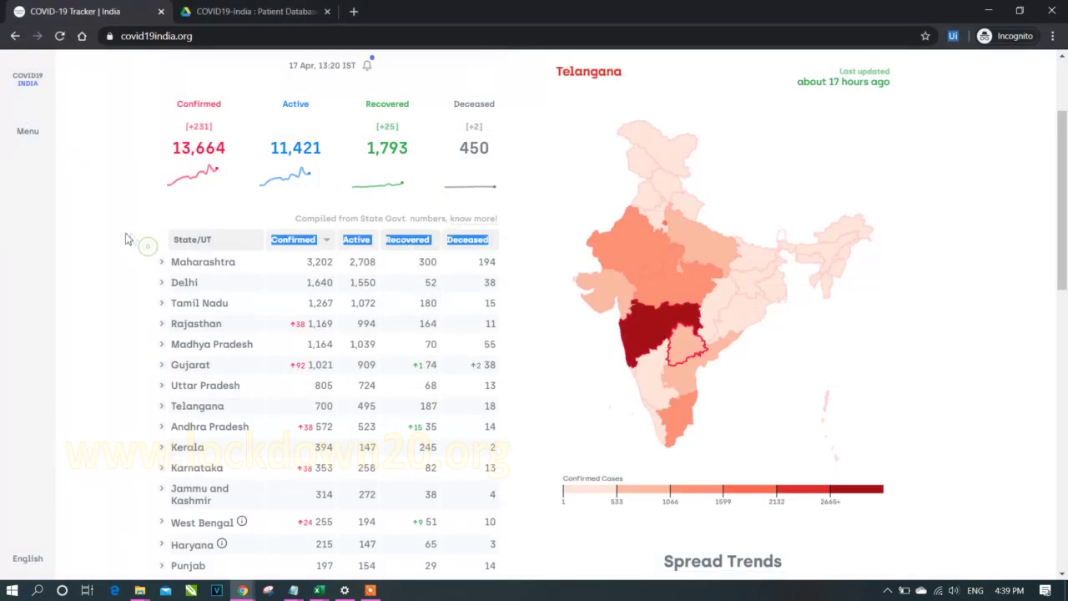
left_click_drag(136, 244, 538, 364)
left_click(537, 362)
key("alt+Tab")
Sort states by Confirmed, largest first: Maharashtra 162, Tamil Nadu 103, Karnataka 101
right_click(391, 151)
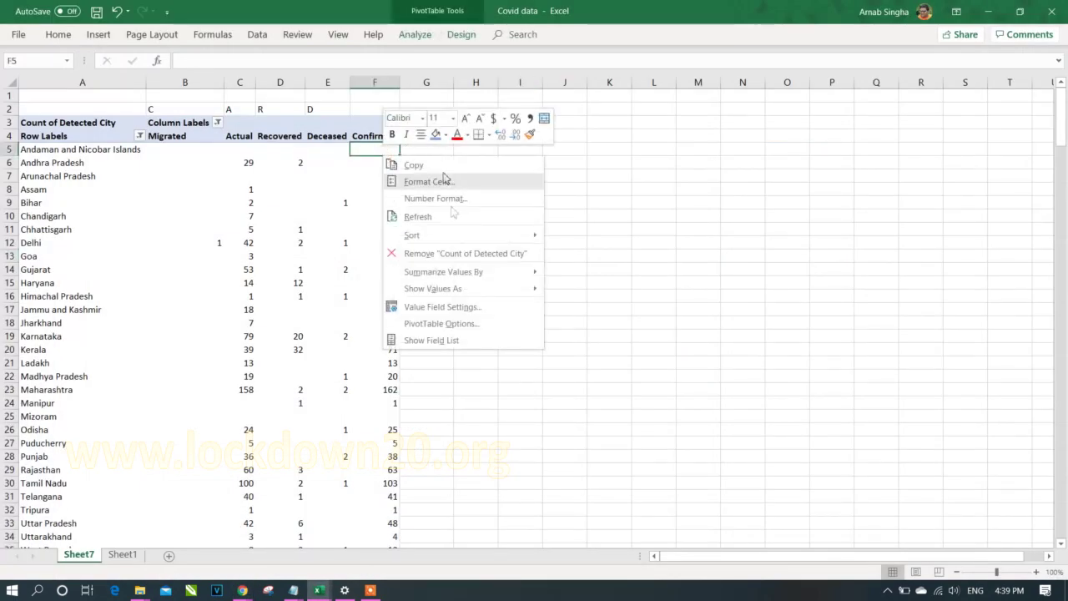
mouse_move(458, 235)
left_click(617, 253)
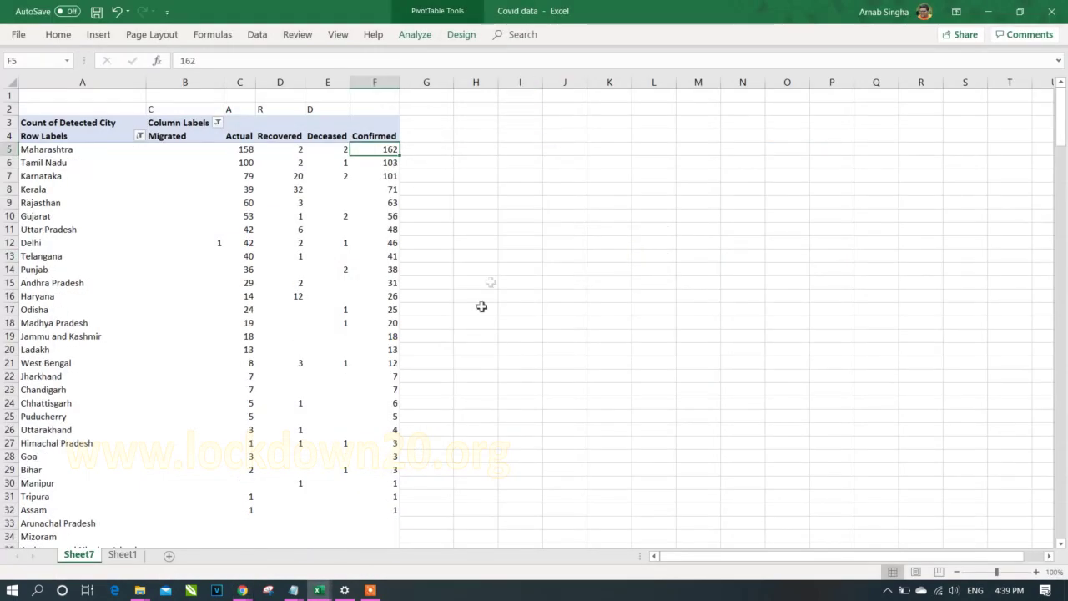
left_click(477, 282)
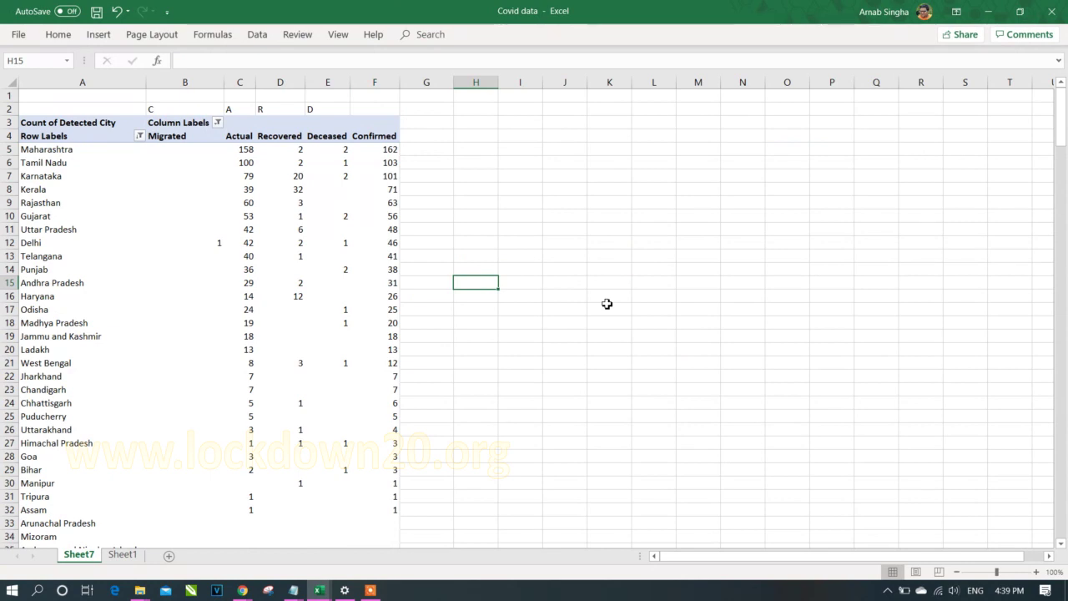
left_click(206, 243)
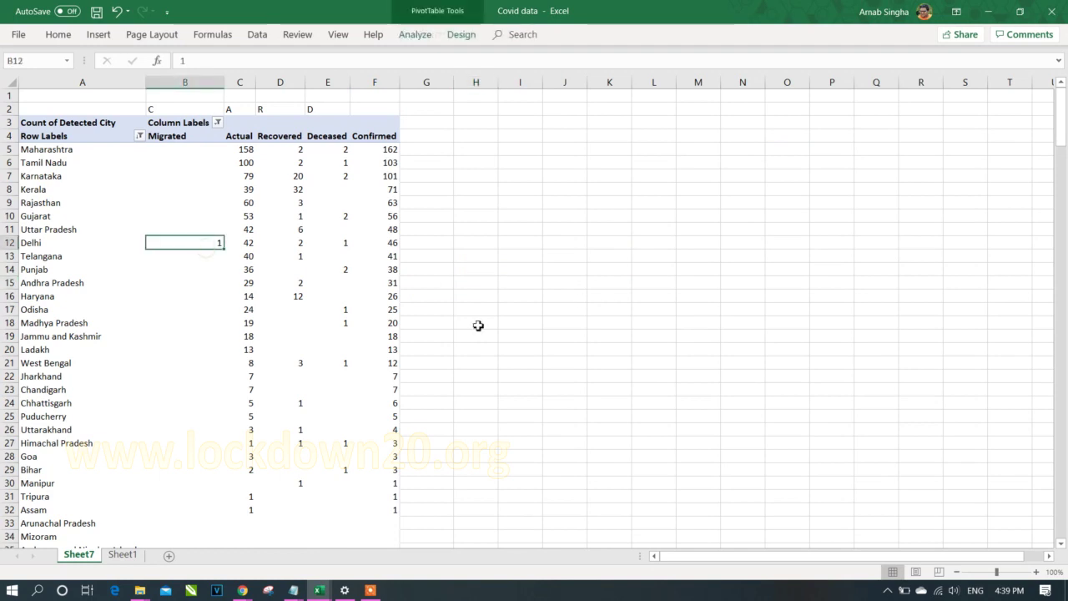
Exclude Migrated from the status columns and rename the Row Labels heading to State
left_click(219, 123)
left_click(77, 268)
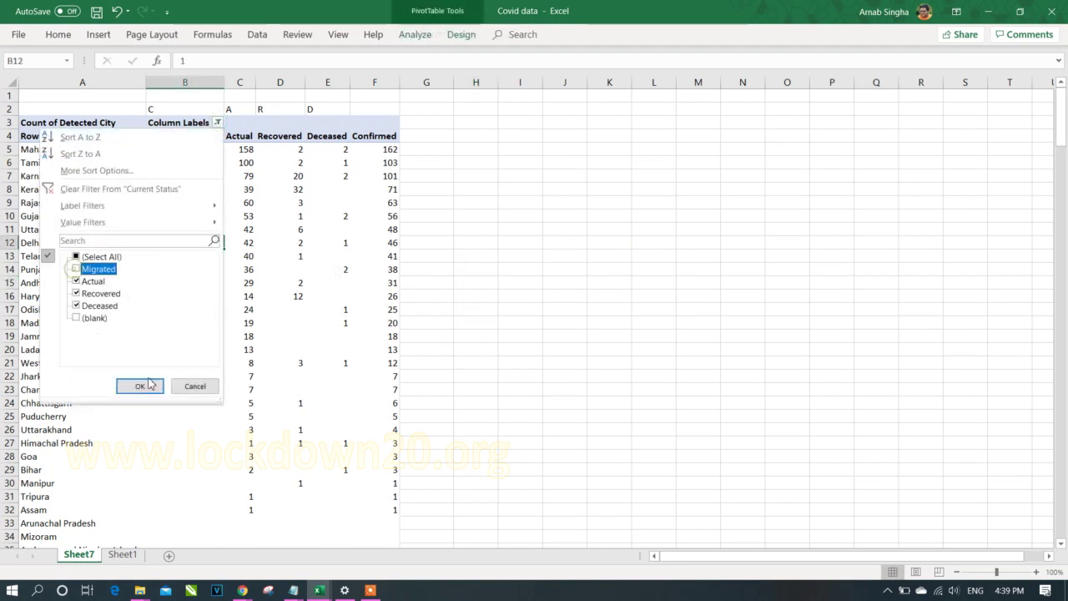
left_click(140, 386)
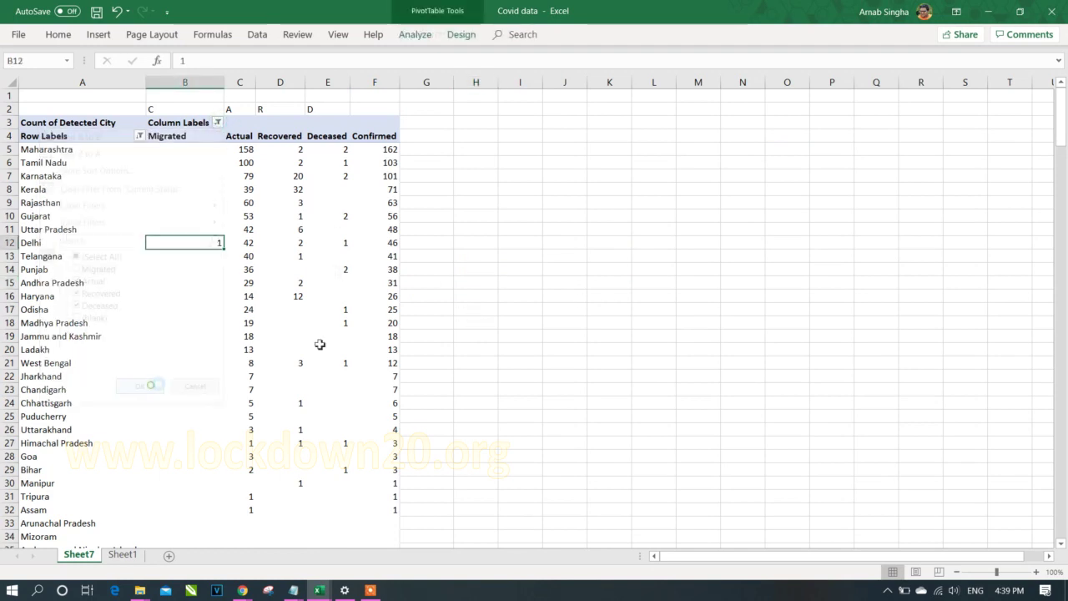
left_click(52, 137)
type("State")
key("Return")
Center the pivot's text both ways, add borders to all cells, and widen columns C–E
left_click_drag(52, 137, 359, 524)
scroll(358, 364, "up", 1)
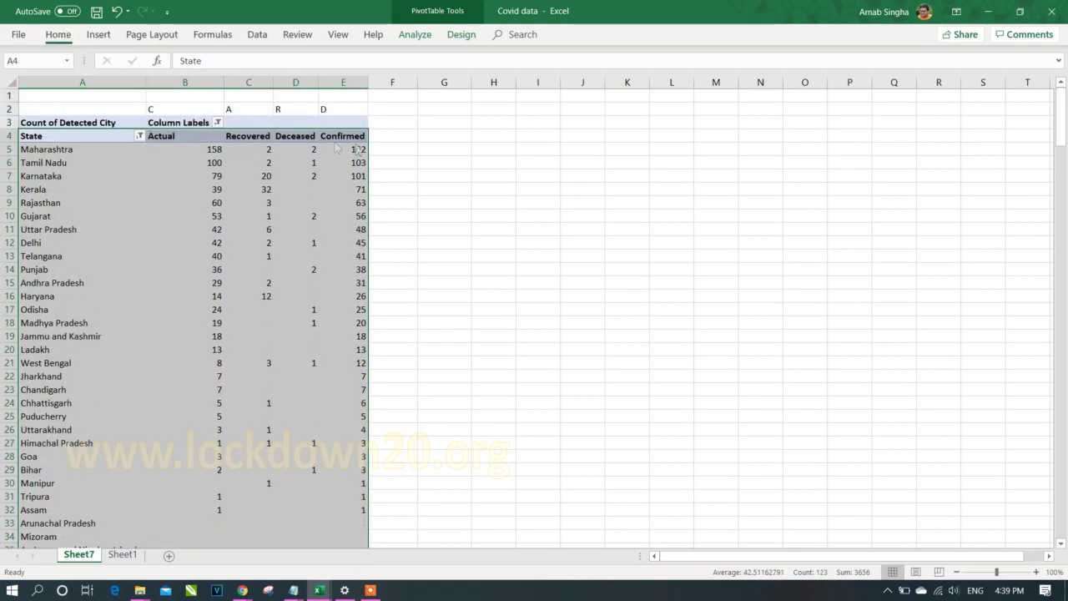
left_click(58, 35)
left_click(290, 83)
left_click(287, 61)
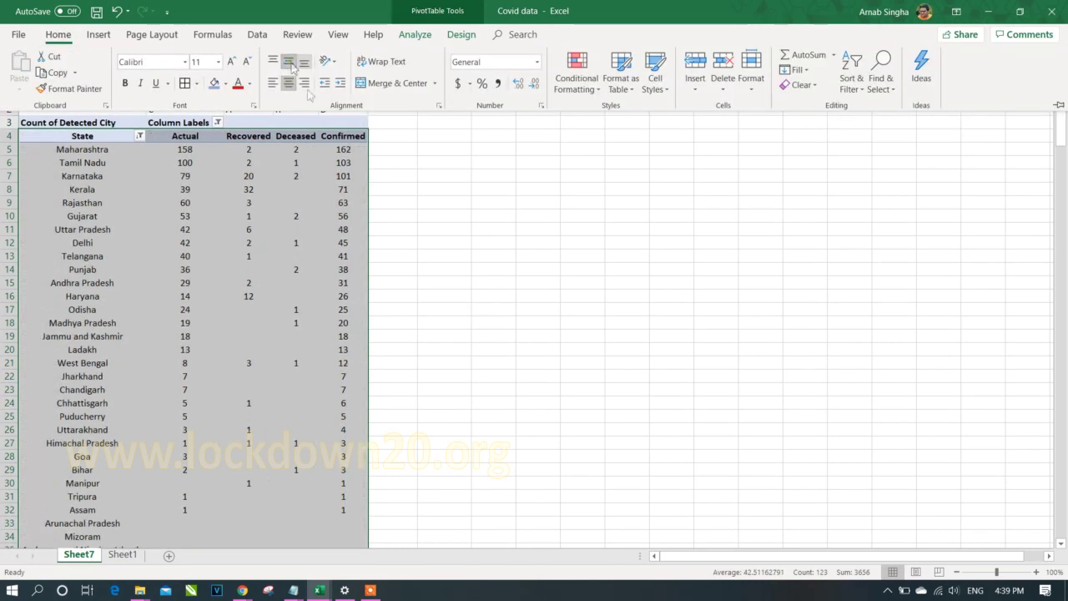
left_click(184, 84)
left_click(521, 242)
left_click(470, 163)
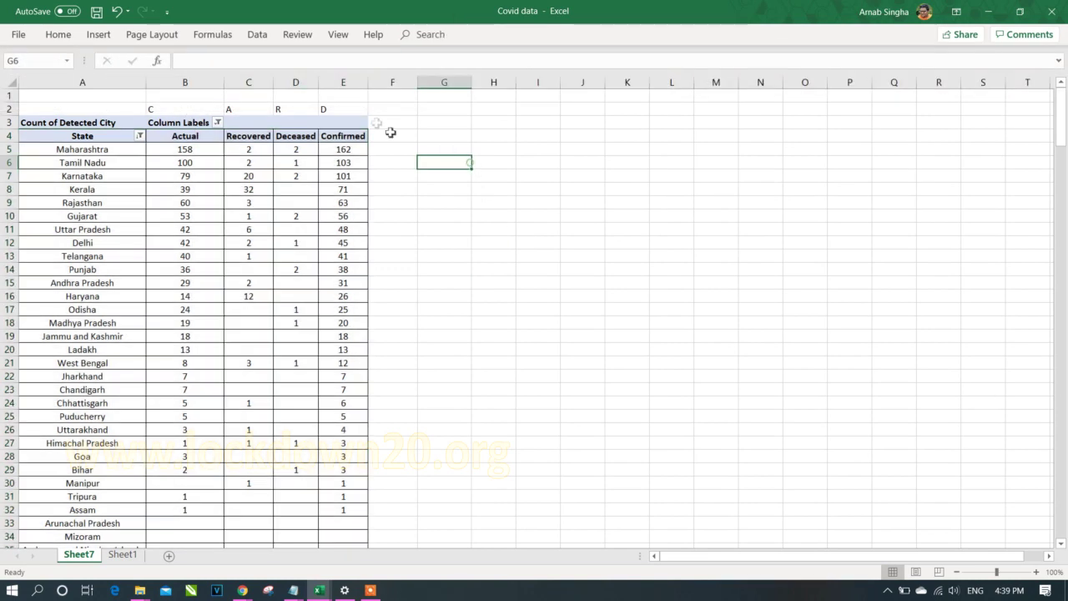
left_click_drag(368, 84, 344, 84)
left_click_drag(272, 81, 294, 81)
Glance at the browser tracker, then bring up Sheet1's raw patient data
key("alt+Tab")
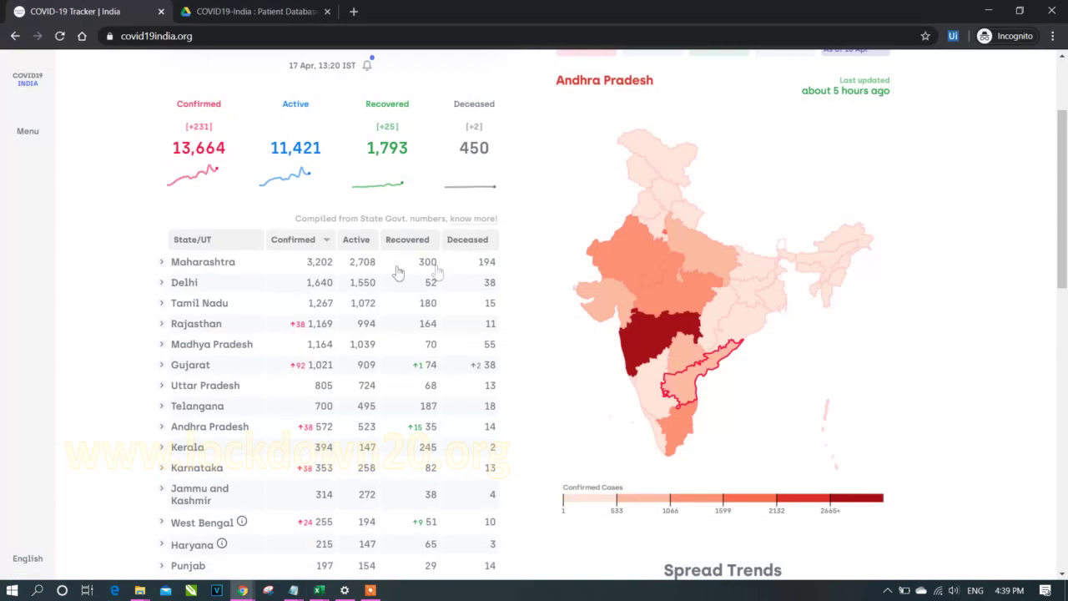
scroll(429, 443, "down", 1)
key("alt+Tab")
key("alt+Tab")
key("alt+Tab")
left_click(122, 554)
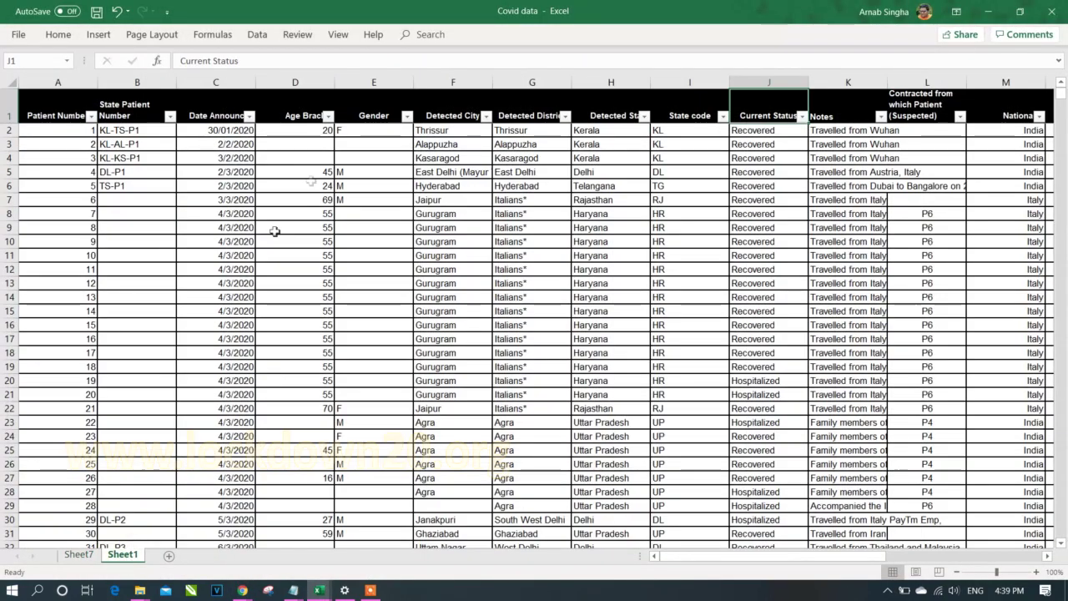
Remove the AutoFilter from Sheet1's patient data and test selecting the full data range
left_click(78, 556)
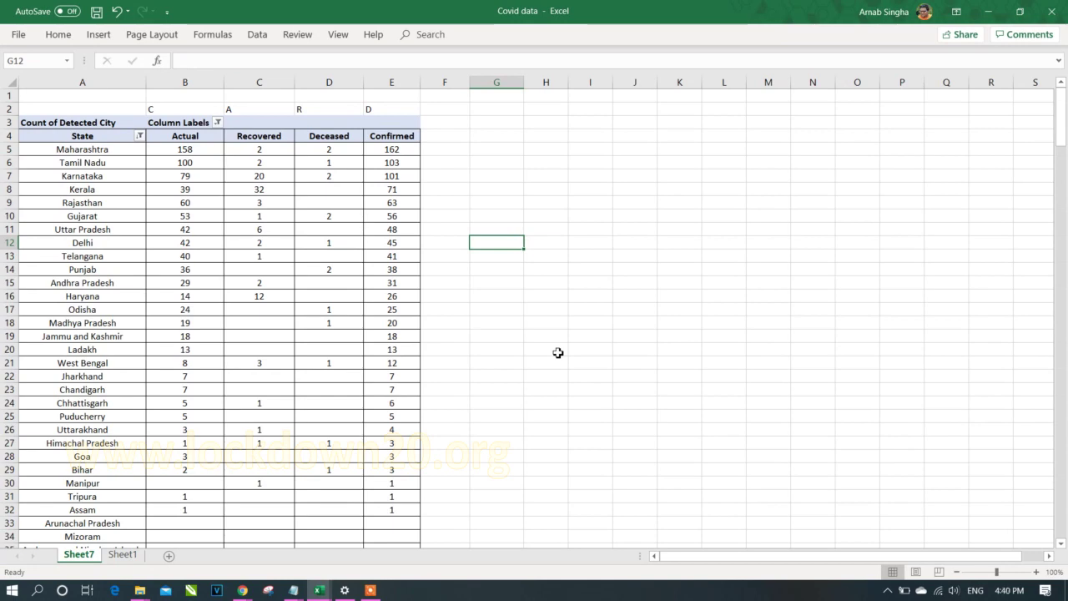
key("ctrl+Page_Down")
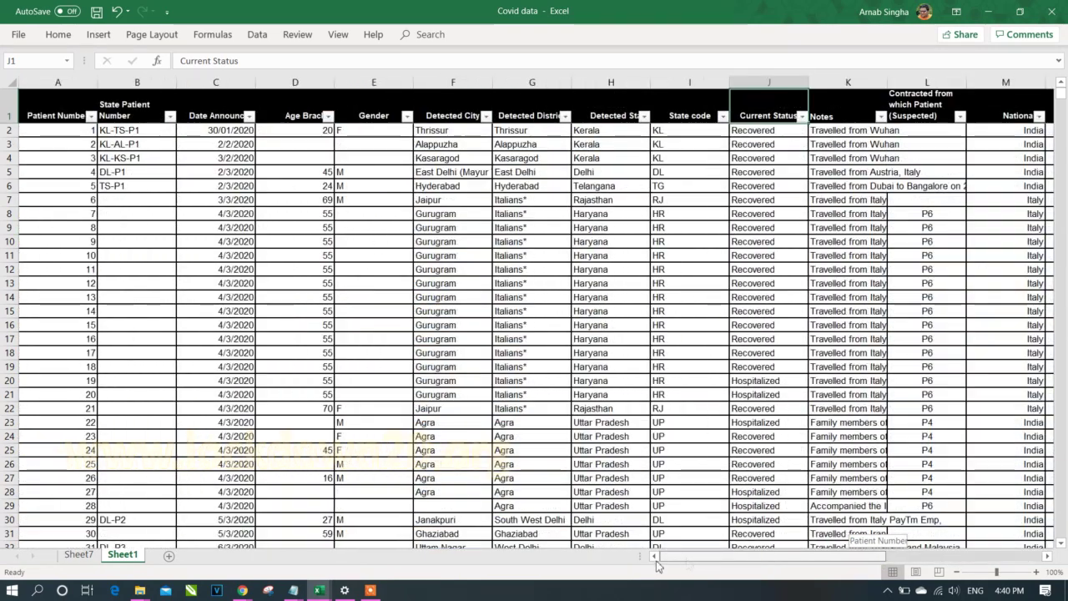
left_click(204, 119)
key("ctrl+shift+l")
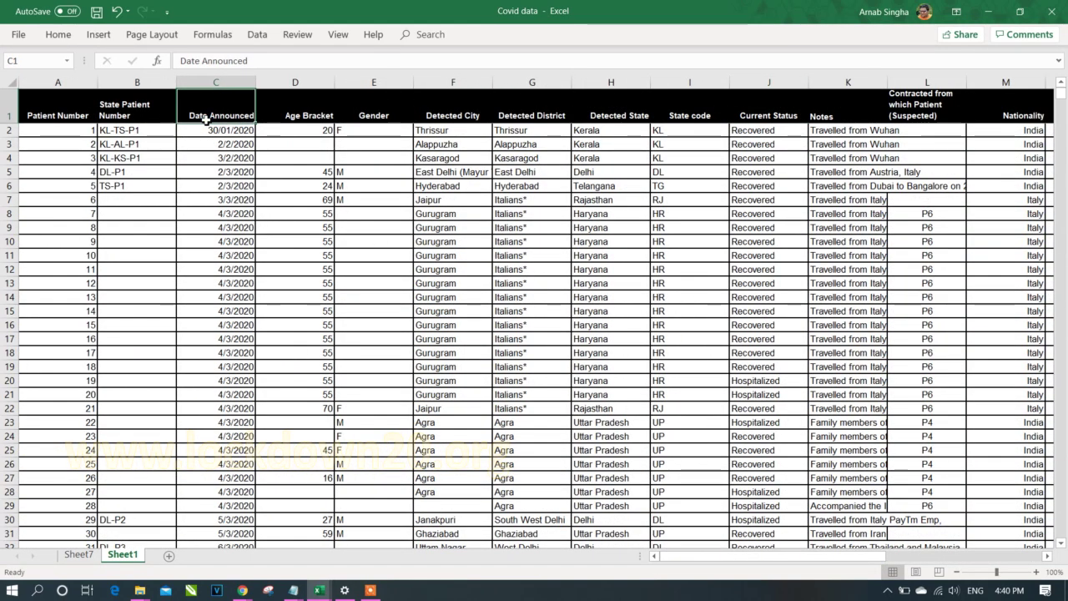
key("ctrl+Home")
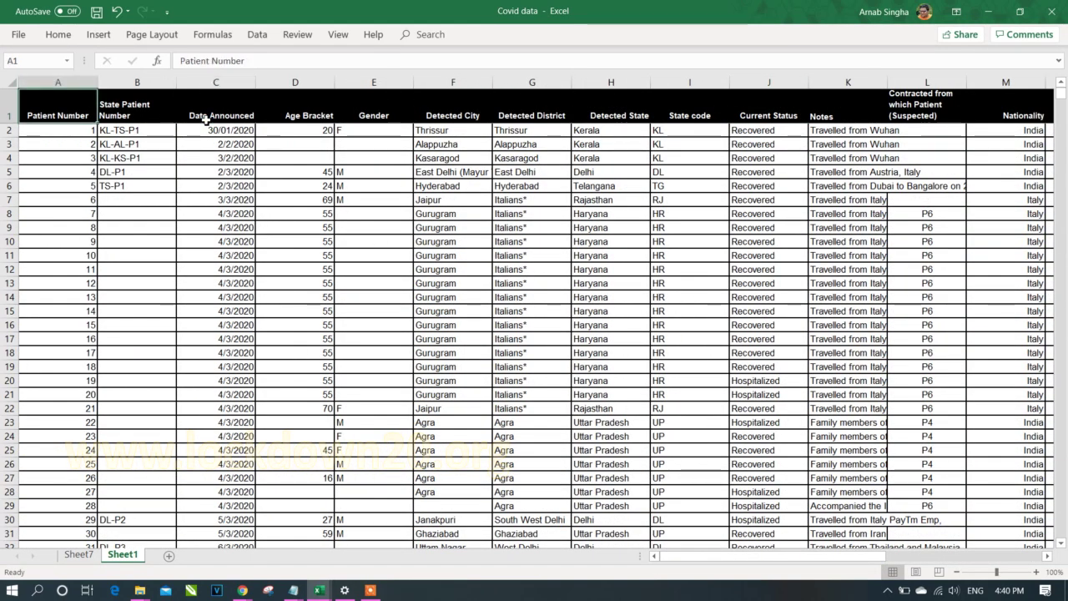
key("ctrl+shift+Right")
key("ctrl+shift+Down")
key("ctrl+Home")
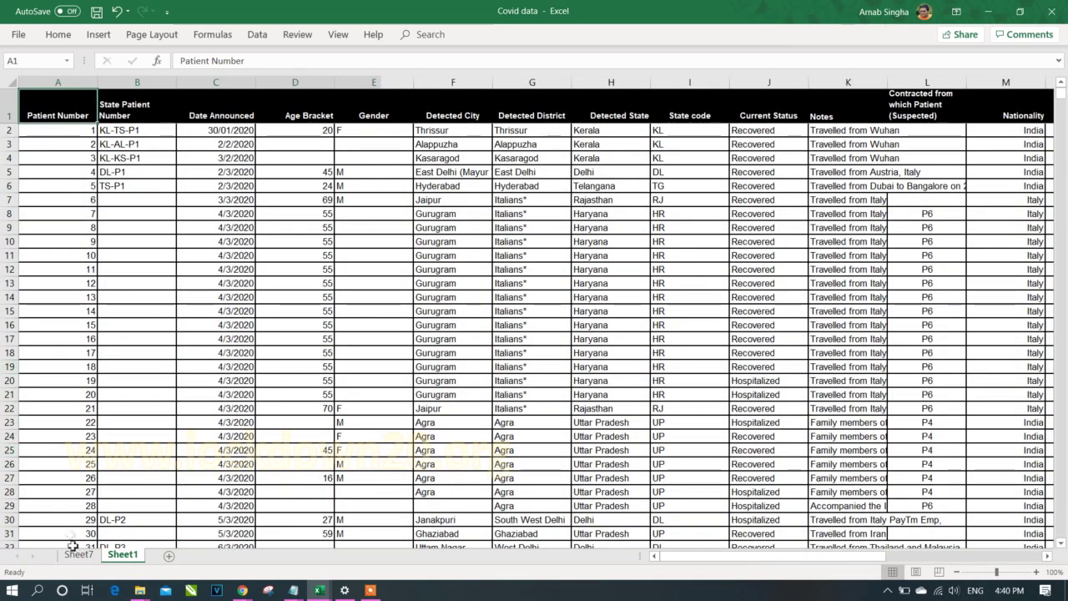
Return to Sheet7's state pivot, which ends with totals 809, 90, 15 and 914
left_click(77, 553)
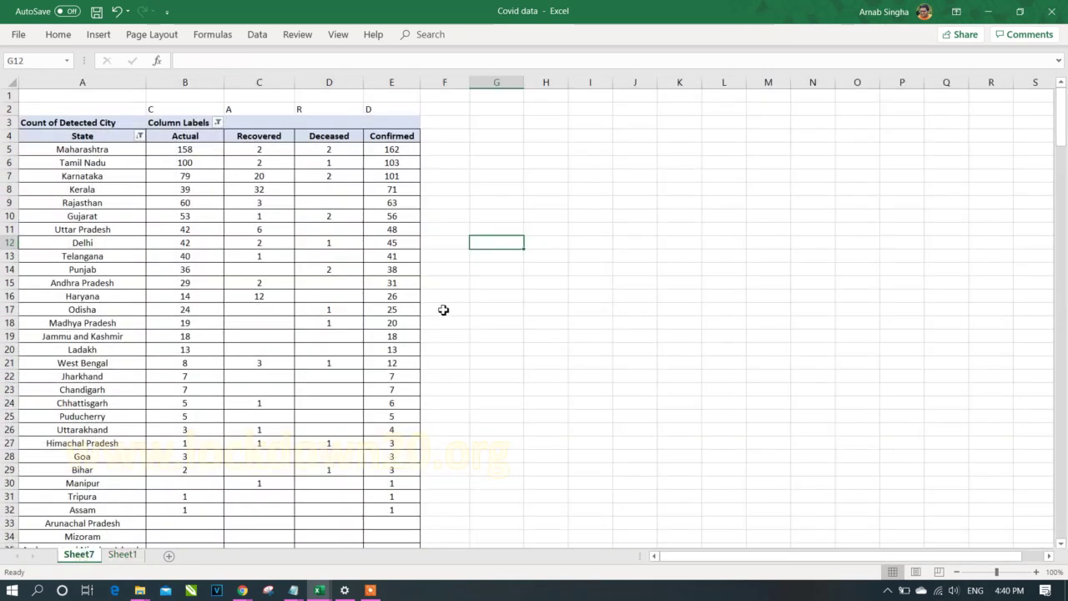
scroll(443, 309, "down", 1)
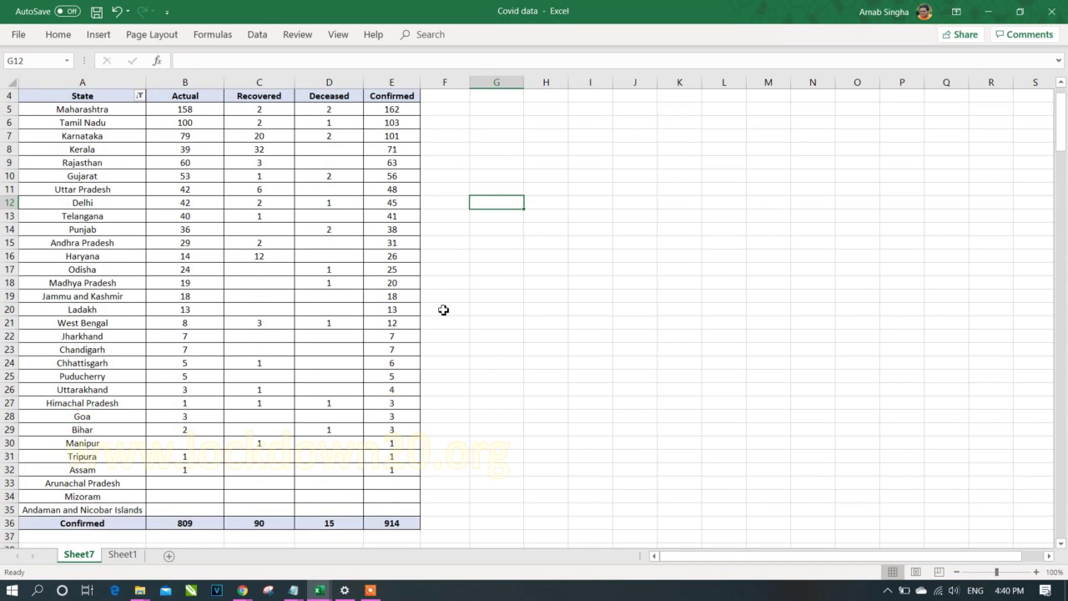
scroll(443, 308, "up", 1)
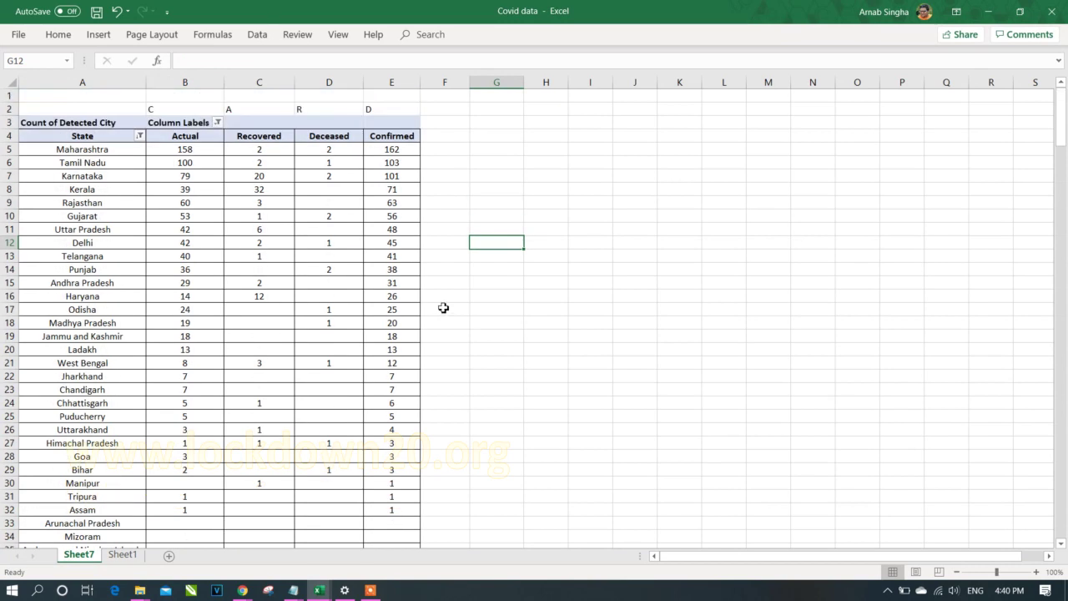
scroll(443, 307, "down", 1)
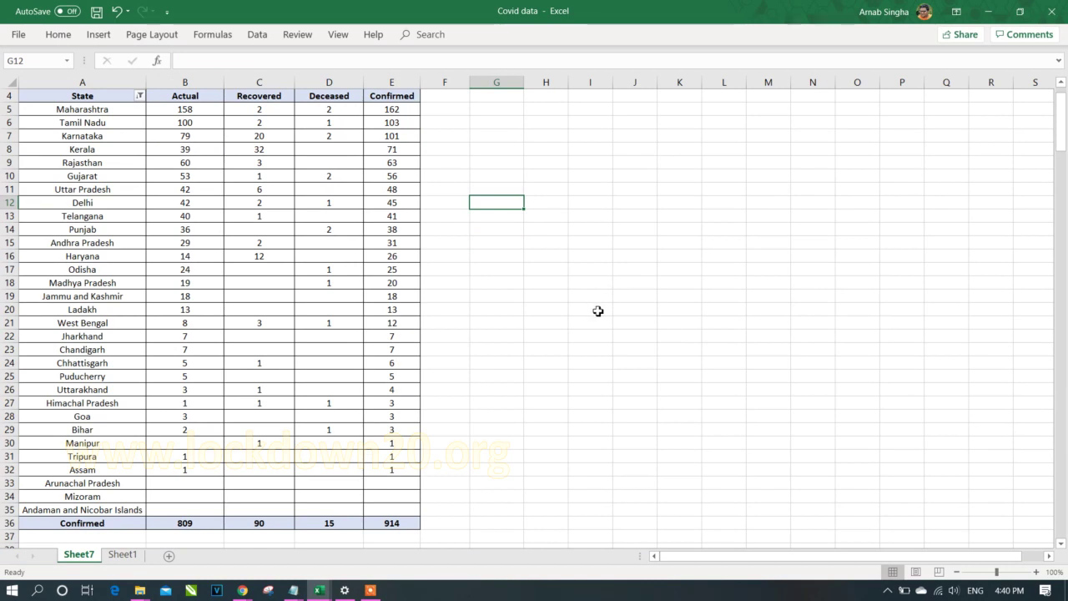
scroll(598, 311, "up", 1)
Remove Current Status from the pivot columns and rename Count of Detected City to 'Confirmed Cases'
left_click(98, 270)
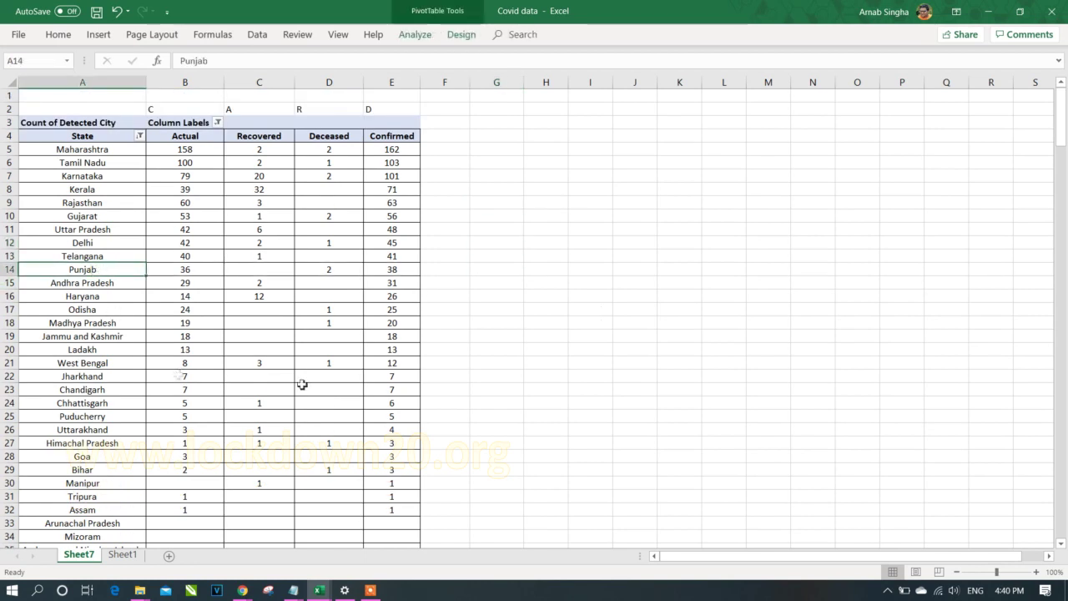
right_click(96, 232)
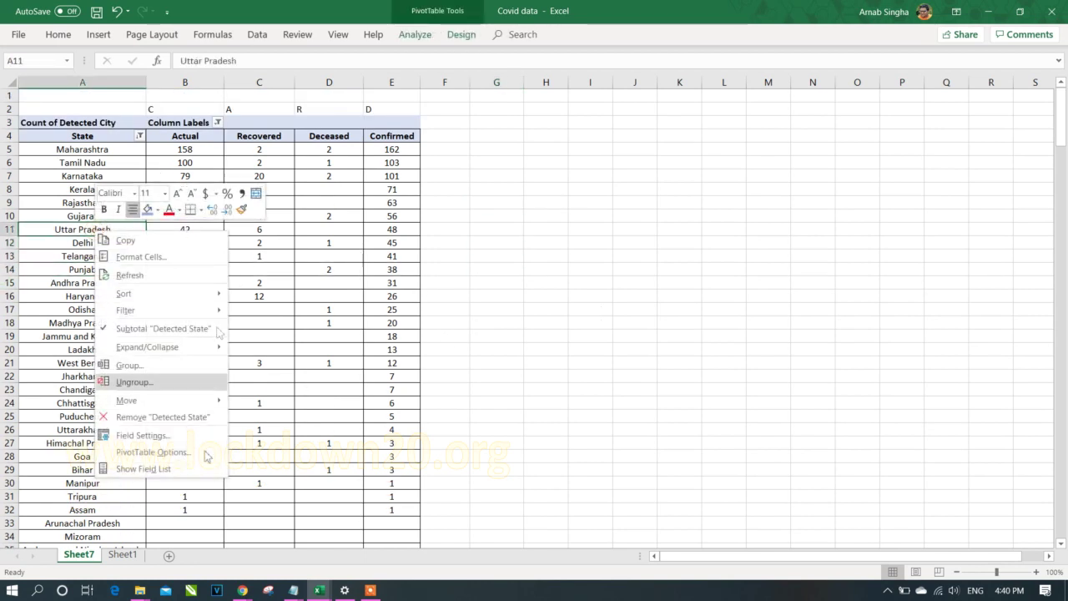
left_click(188, 472)
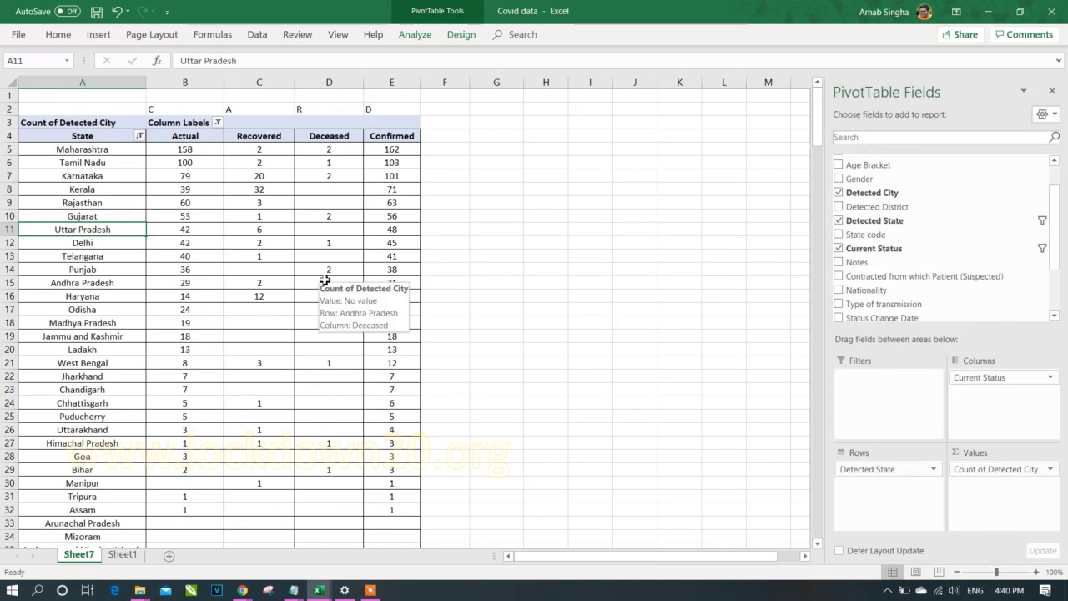
mouse_move(881, 472)
left_mouse_down()
mouse_move(693, 468)
mouse_move(884, 471)
left_mouse_up()
left_click_drag(1001, 376, 770, 472)
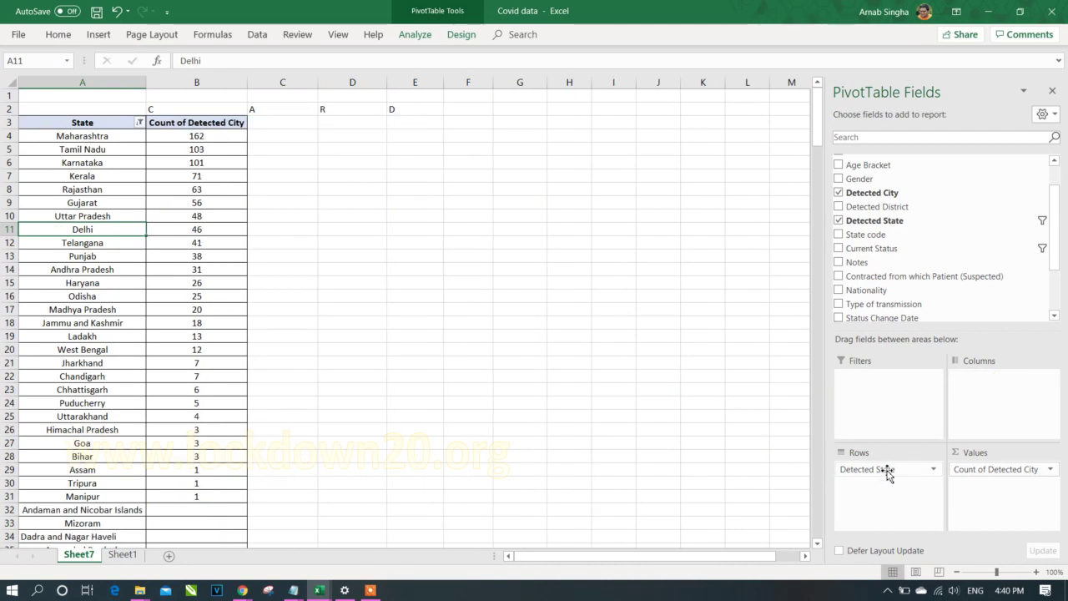
left_click(212, 125)
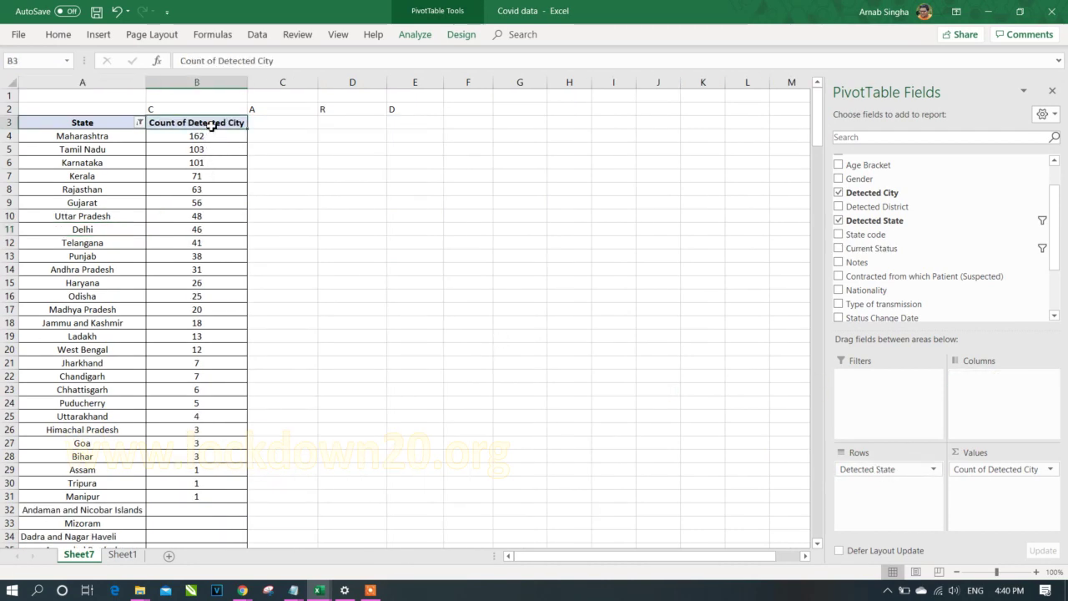
type("Confirmed Cases")
key("Return")
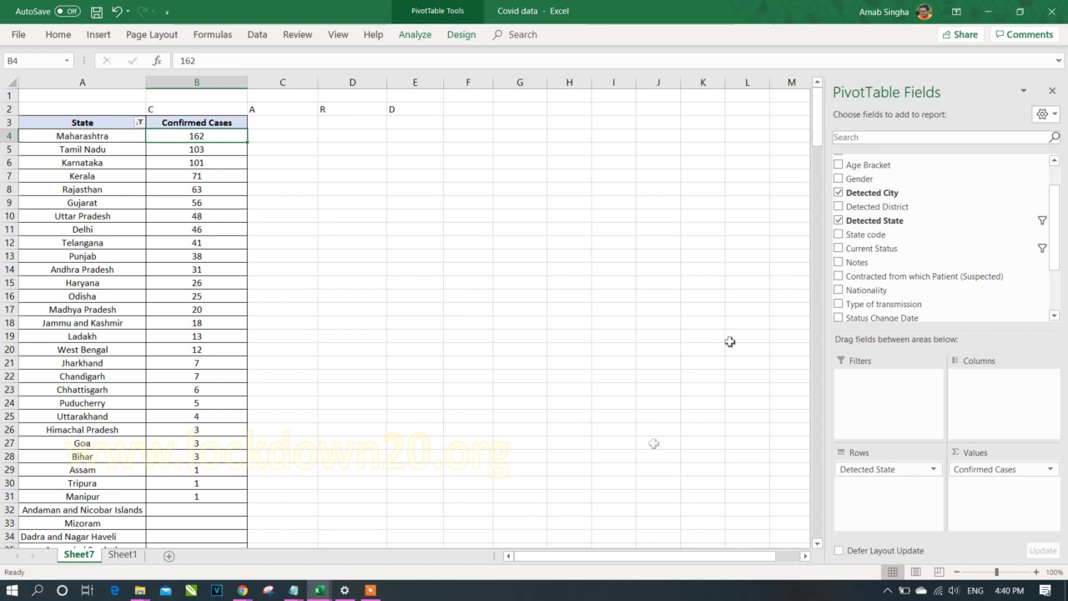
Replace Detected State with Gender in the pivot rows
left_click_drag(872, 180, 898, 527)
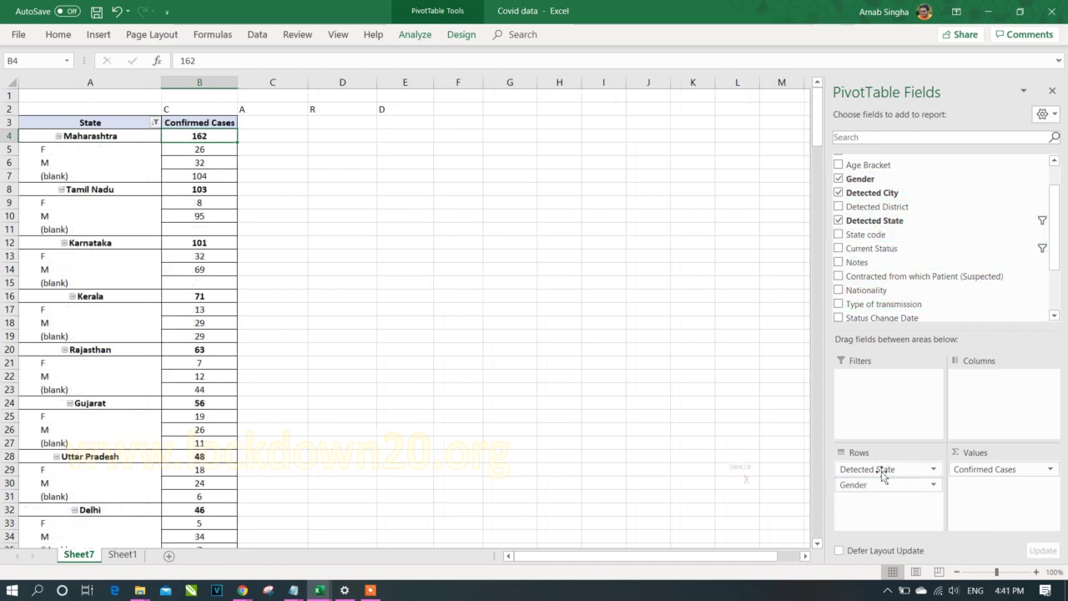
left_click_drag(886, 468, 743, 465)
left_click(61, 123)
left_click(267, 238)
left_click_drag(28, 123, 143, 177)
left_click(57, 34)
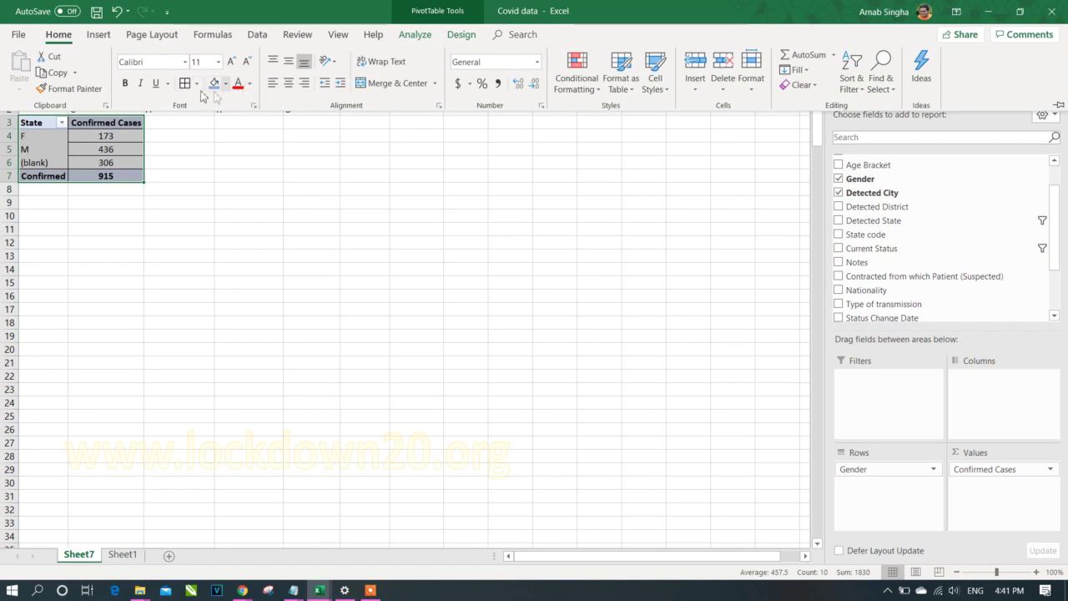
left_click(178, 242)
Exclude (blank) gender, leaving F 173, M 436, total 609
left_click(40, 164)
left_click(64, 124)
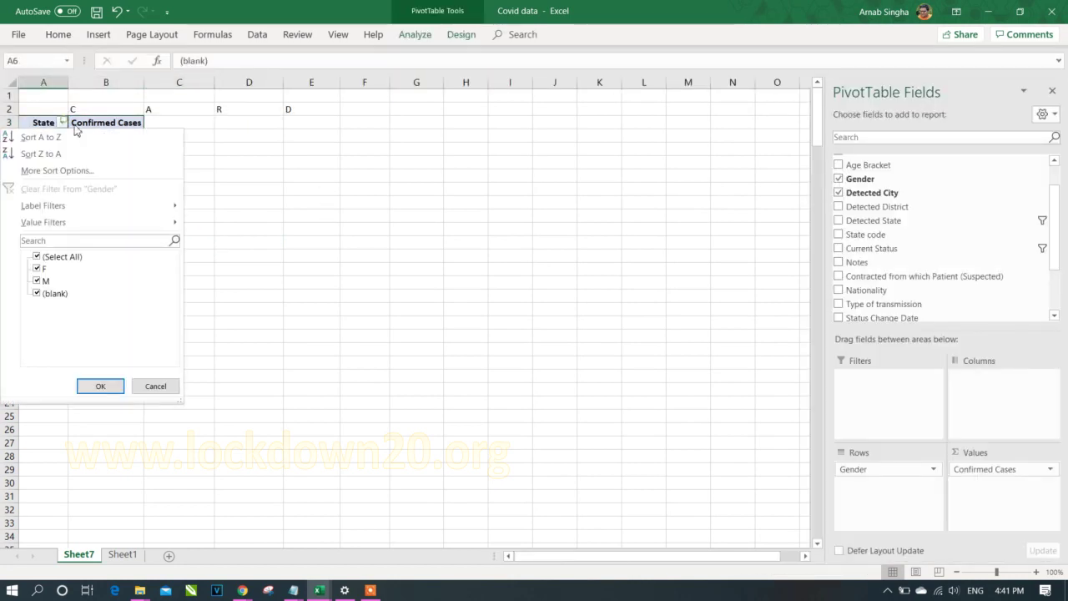
left_click(37, 293)
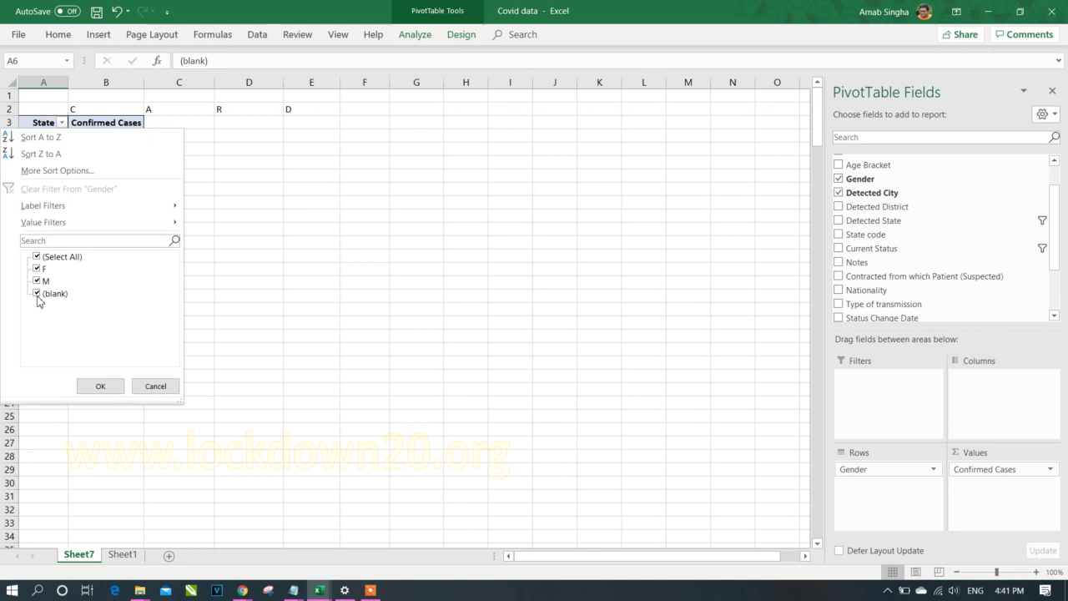
left_click(110, 390)
left_click(308, 257)
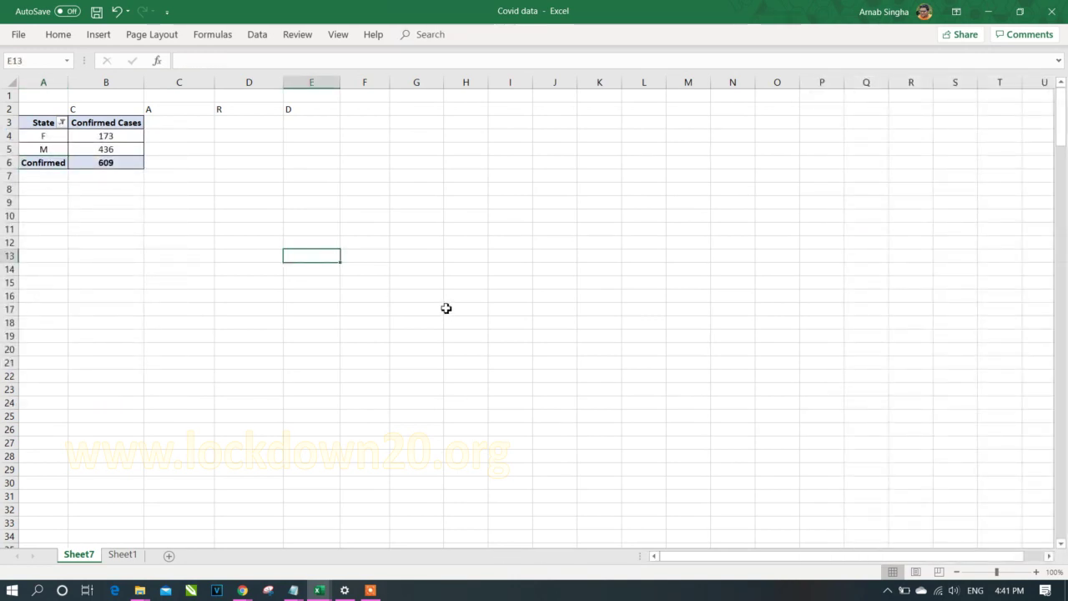
Auto-fit column A and add a 'Ratio' heading in C3
double_click(69, 82)
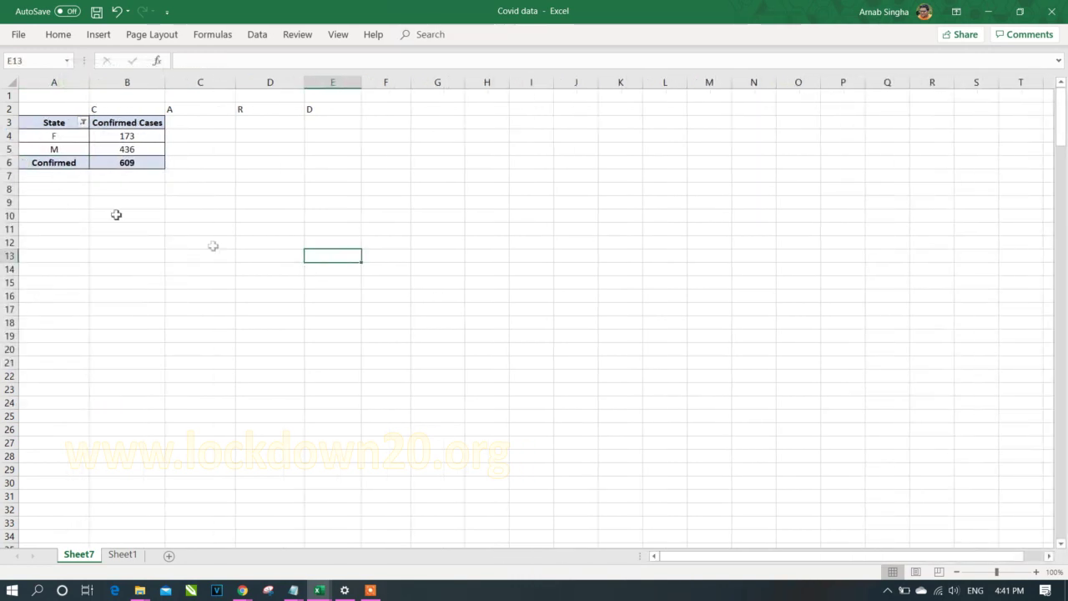
left_click(43, 124)
left_click_drag(990, 358, 81, 121)
left_click(181, 128)
type("Ratio")
key("Return")
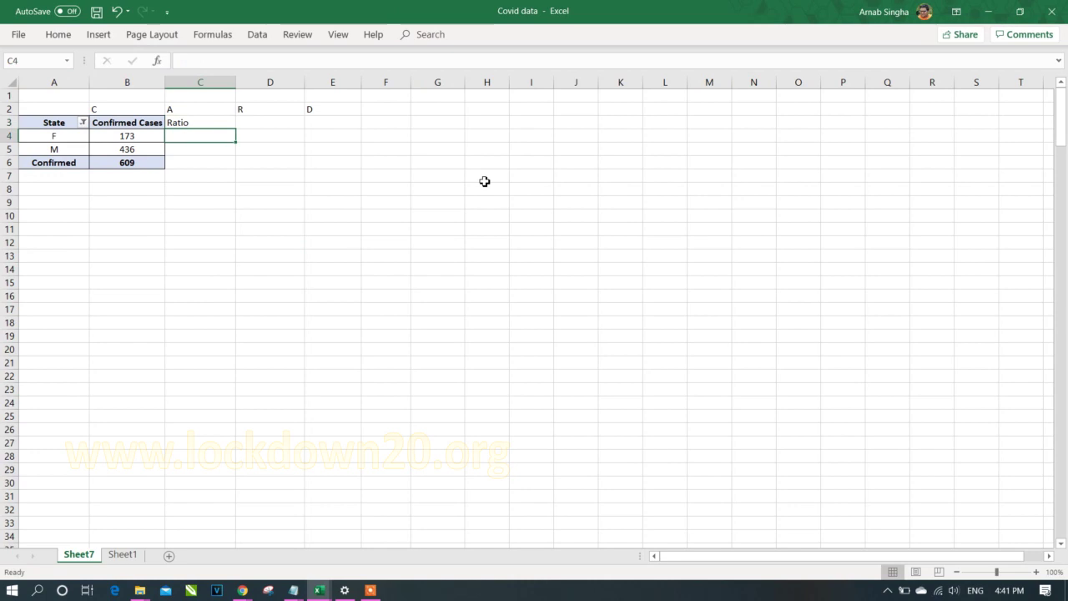
Enter =B4/$B$6 in C4 and fill it down to C6 (F 0.284, M 0.716, total 1)
type("=")
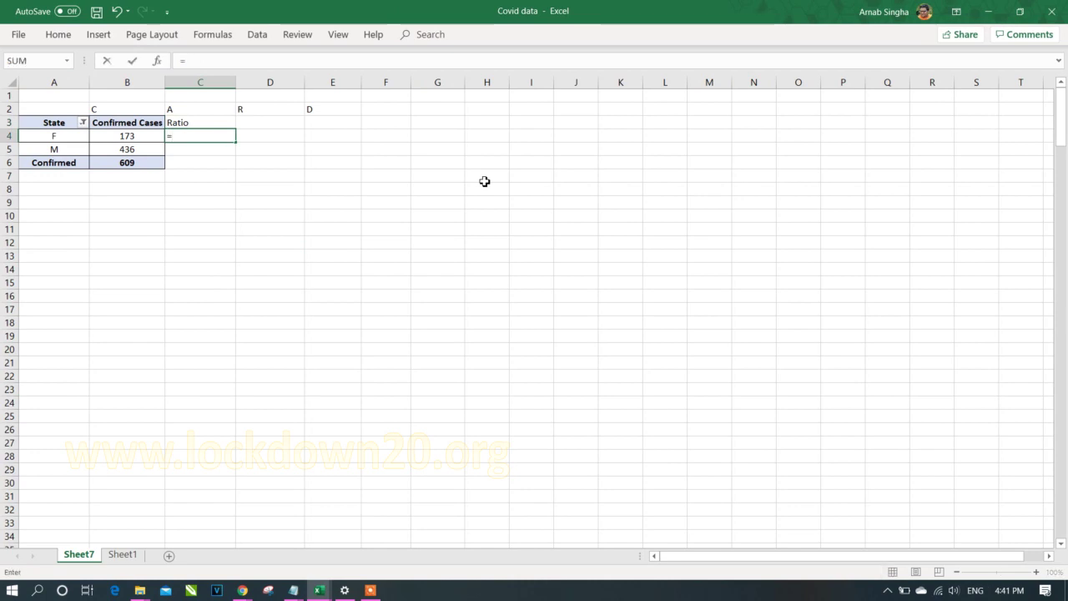
key("Left")
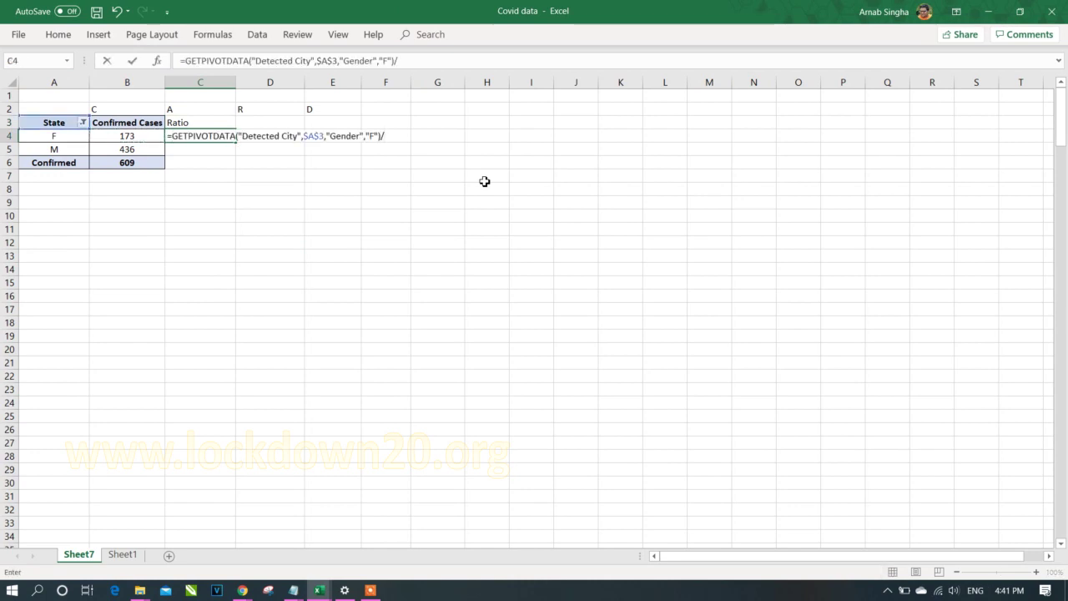
key("Escape")
type("=")
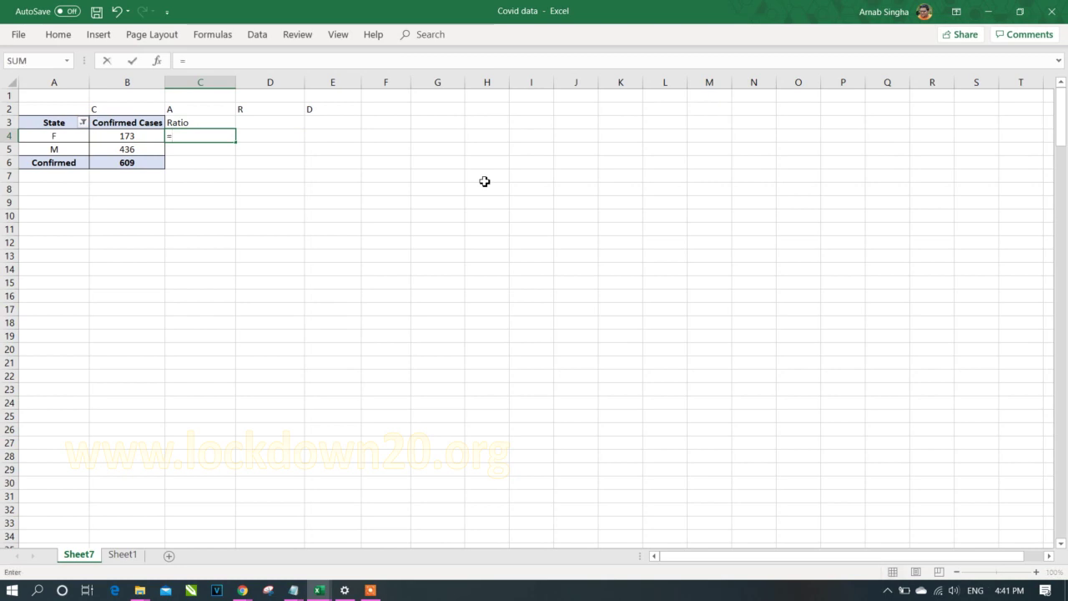
type("d4")
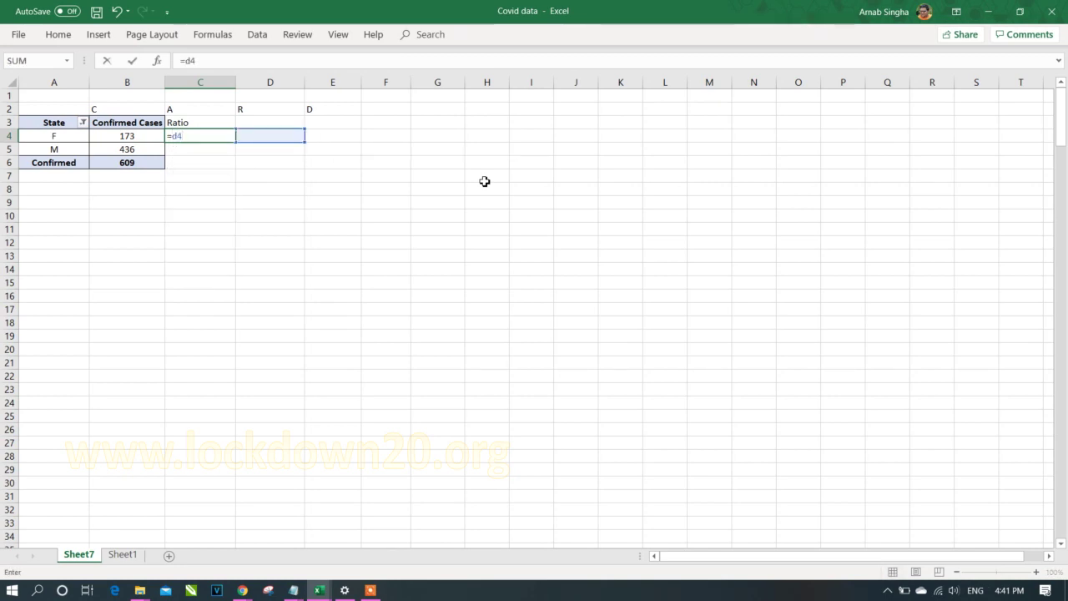
key("BackSpace")
key("BackSpace")
type("b")
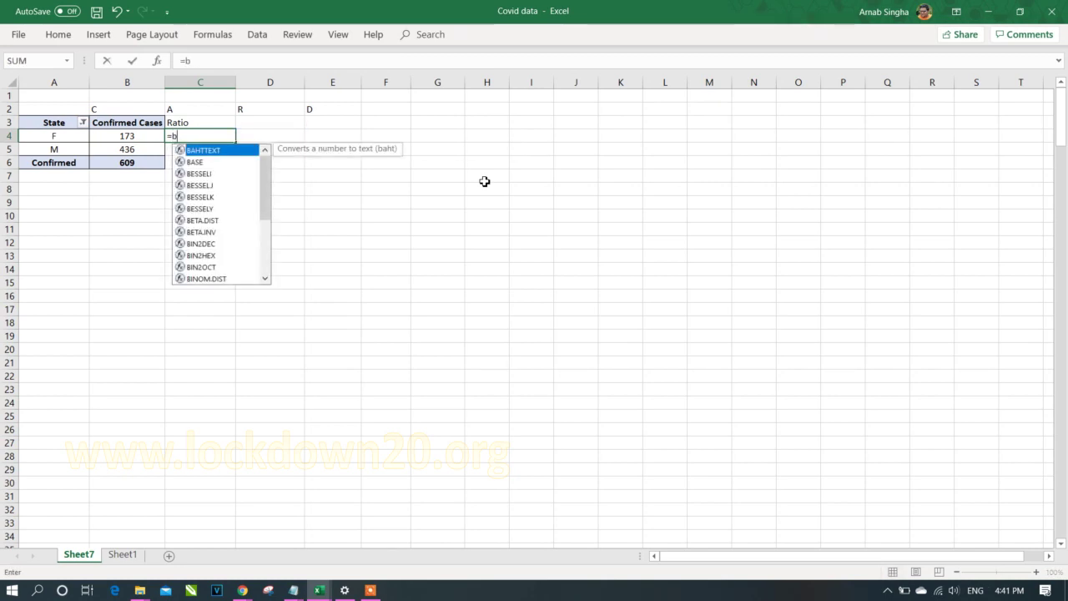
type("4/b6")
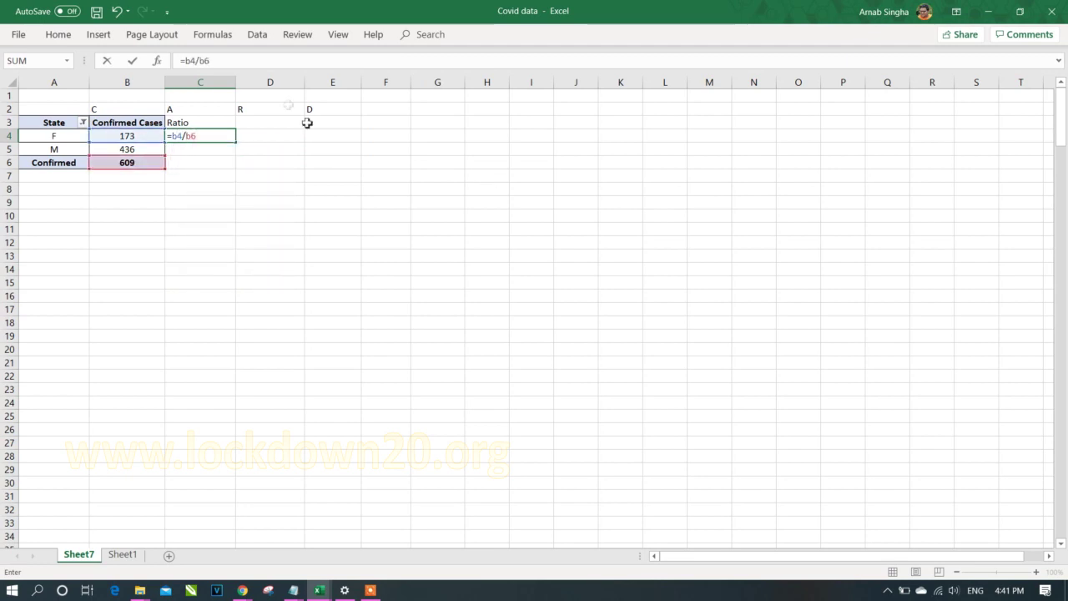
left_click_drag(198, 61, 226, 60)
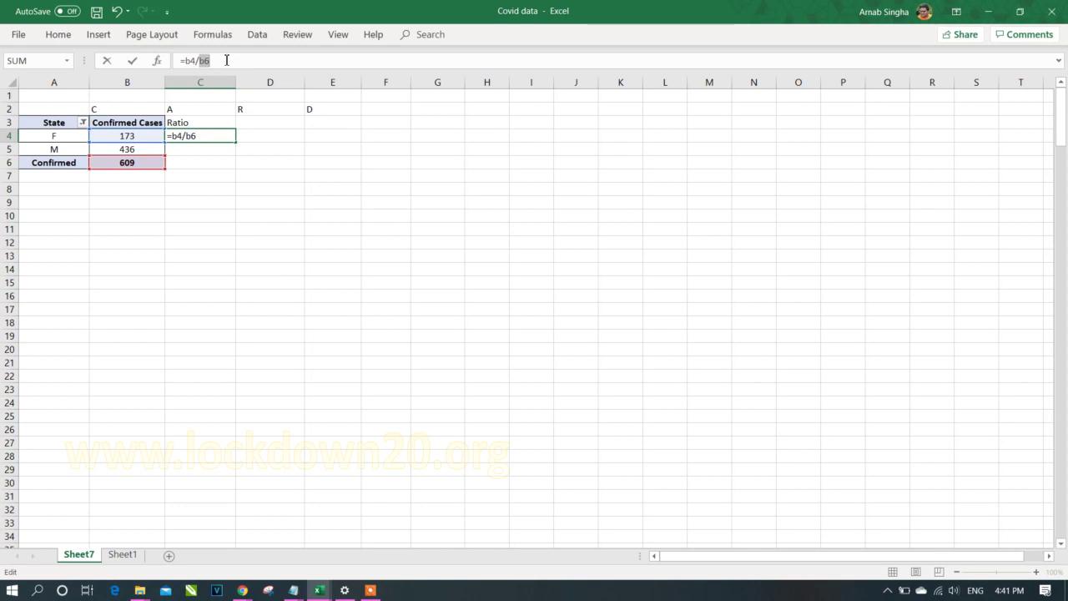
key("F4")
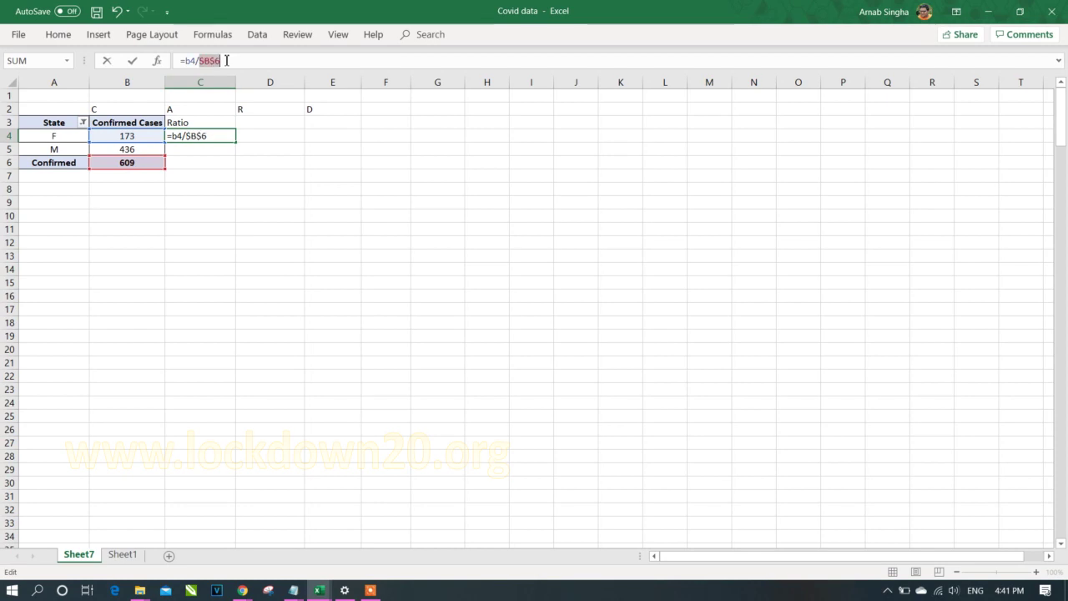
key("Return")
left_click(219, 136)
left_click_drag(239, 144, 239, 166)
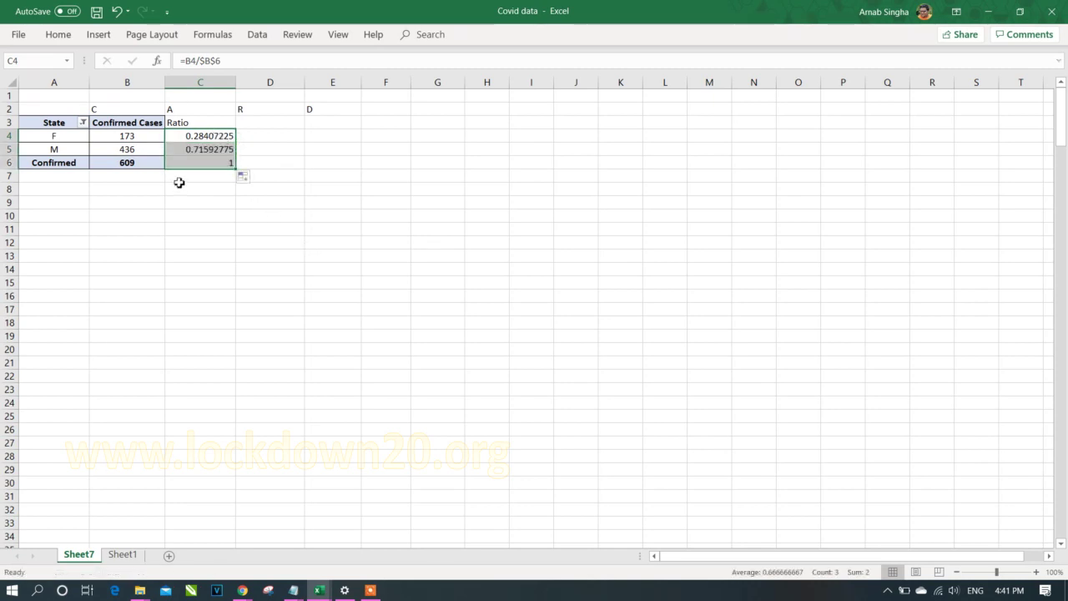
Format the Ratio cells C4:C6 as Percentage
key("ctrl+1")
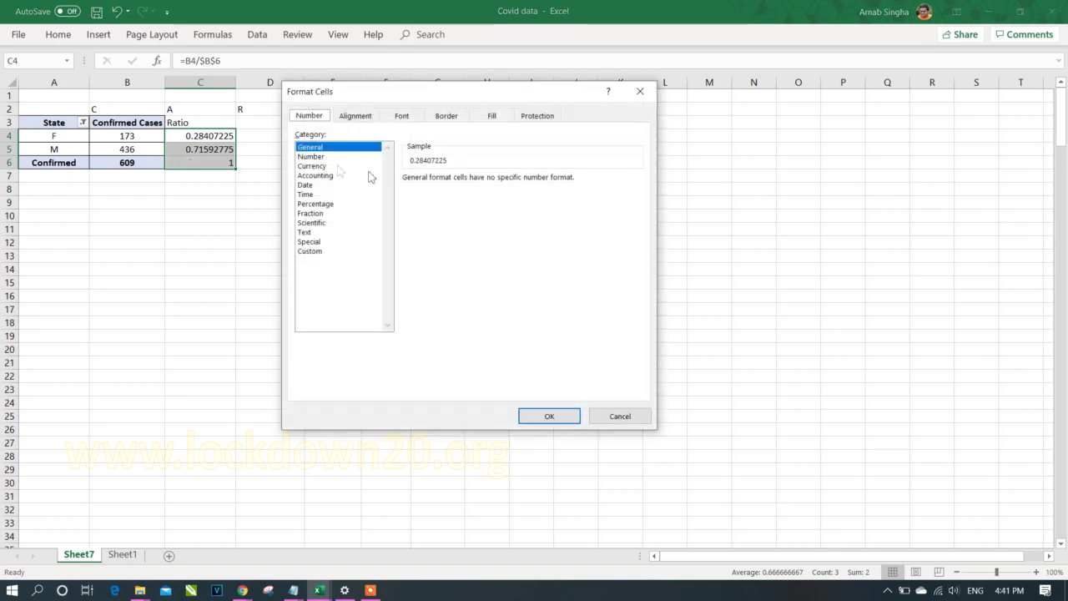
left_click(325, 205)
left_click(548, 416)
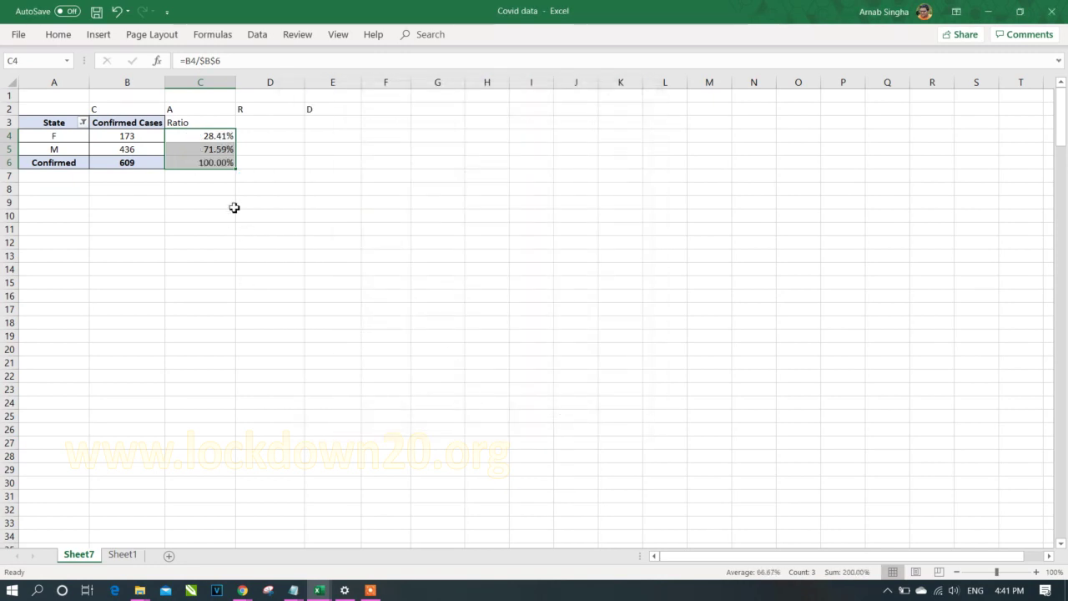
Center-align the pivot table cells A3:C6
left_click_drag(45, 123, 219, 162)
left_click(59, 34)
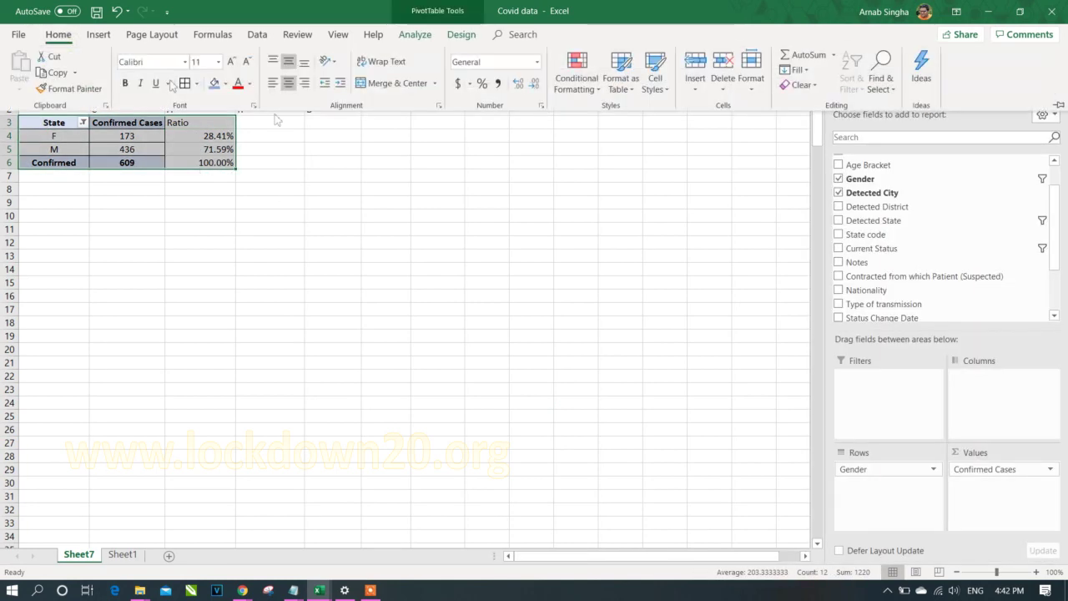
left_click(294, 83)
left_click(295, 83)
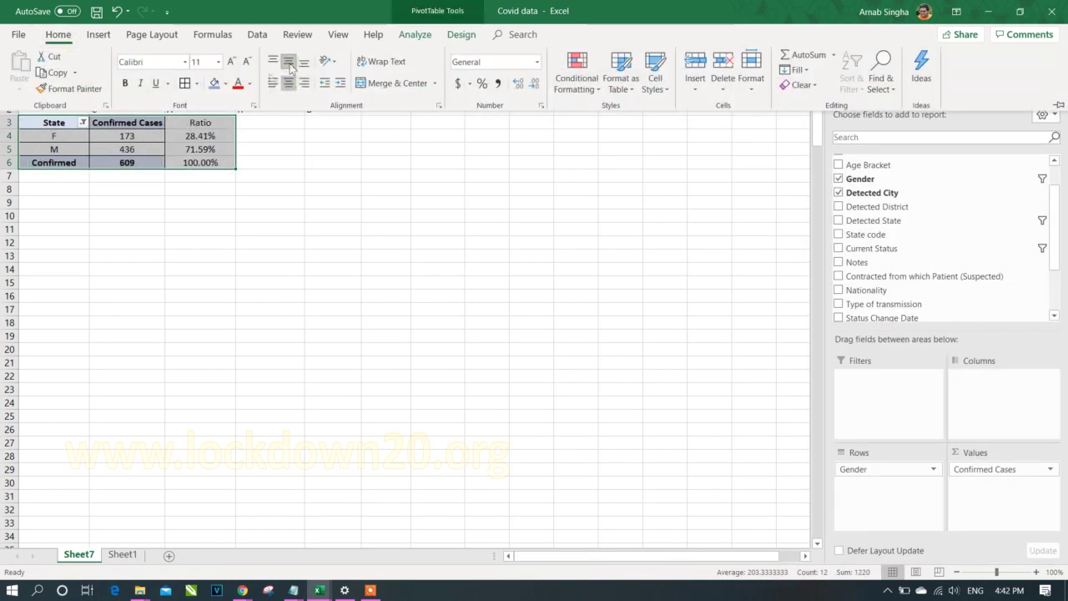
left_click(414, 238)
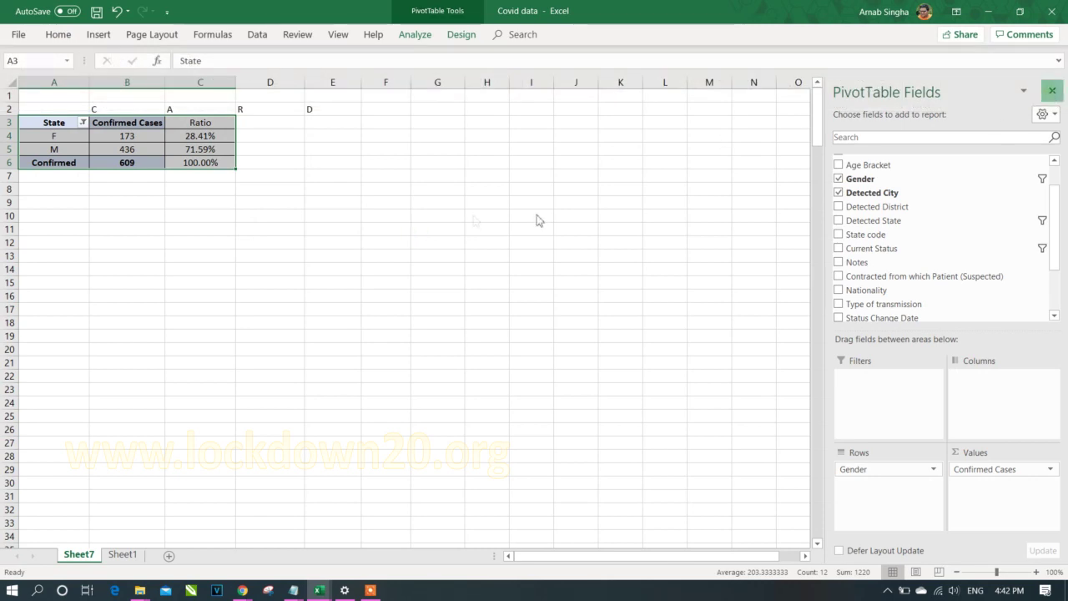
left_click(487, 216)
left_click(300, 173)
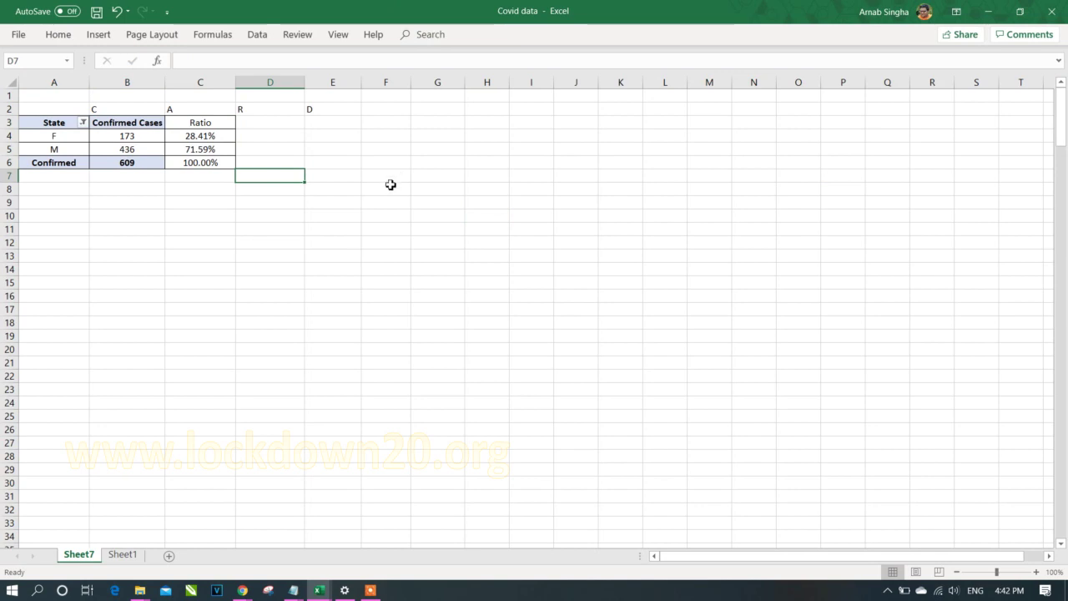
Delete the stray letters C, A, R, D in B2:E2 above the pivot
left_click_drag(112, 109, 328, 120)
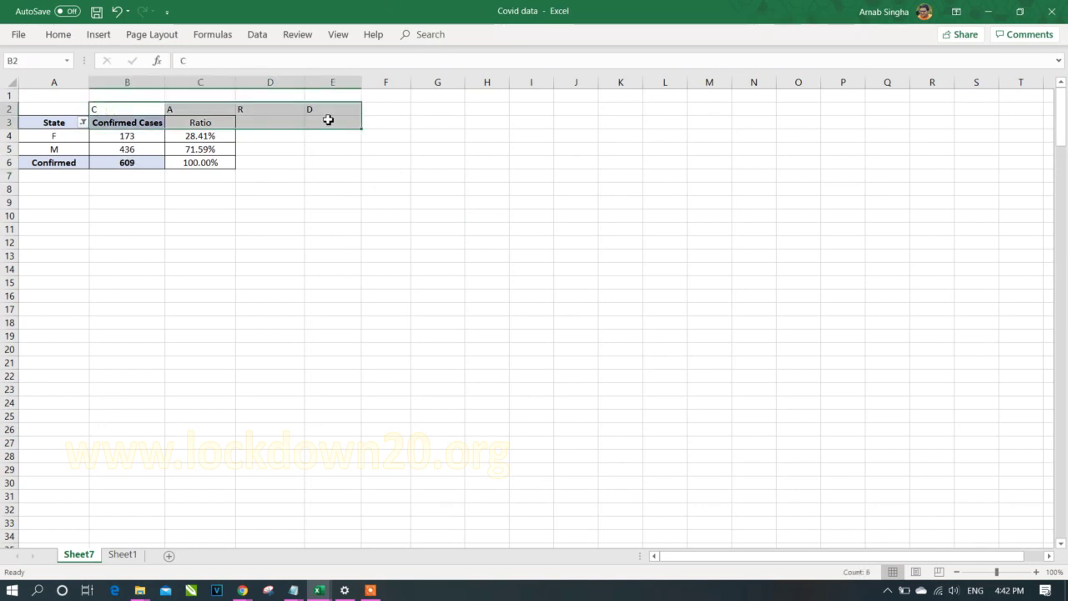
left_click(380, 228)
left_click_drag(112, 106, 282, 107)
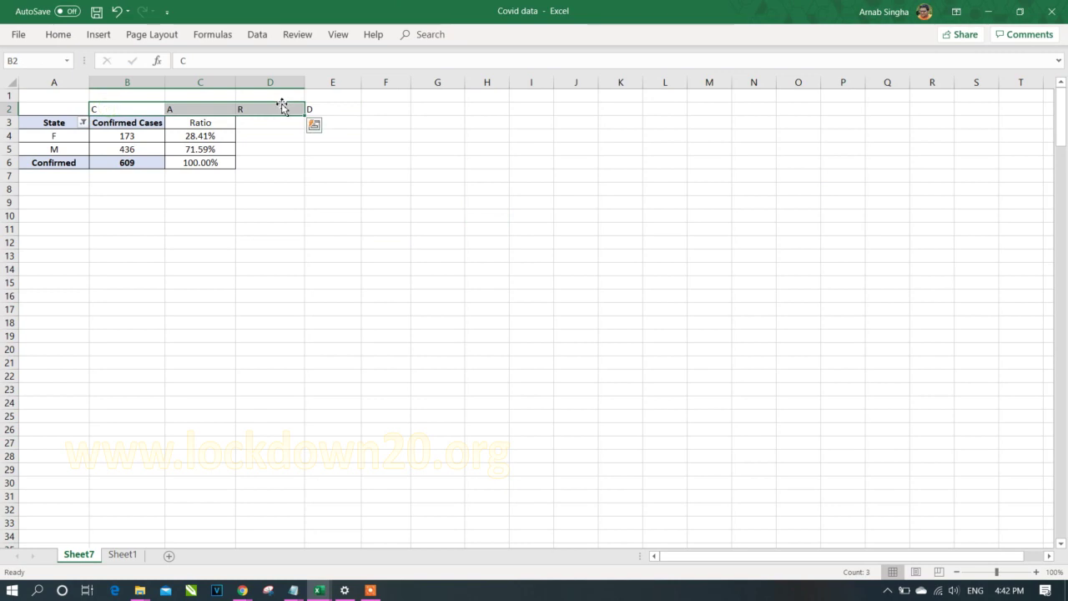
key("shift+Right")
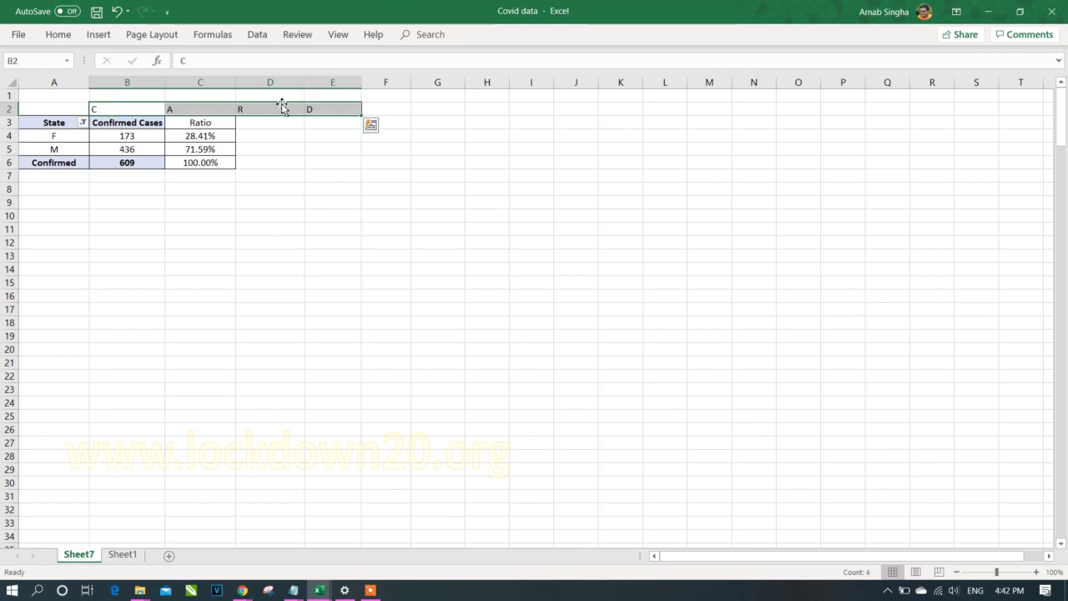
key("Delete")
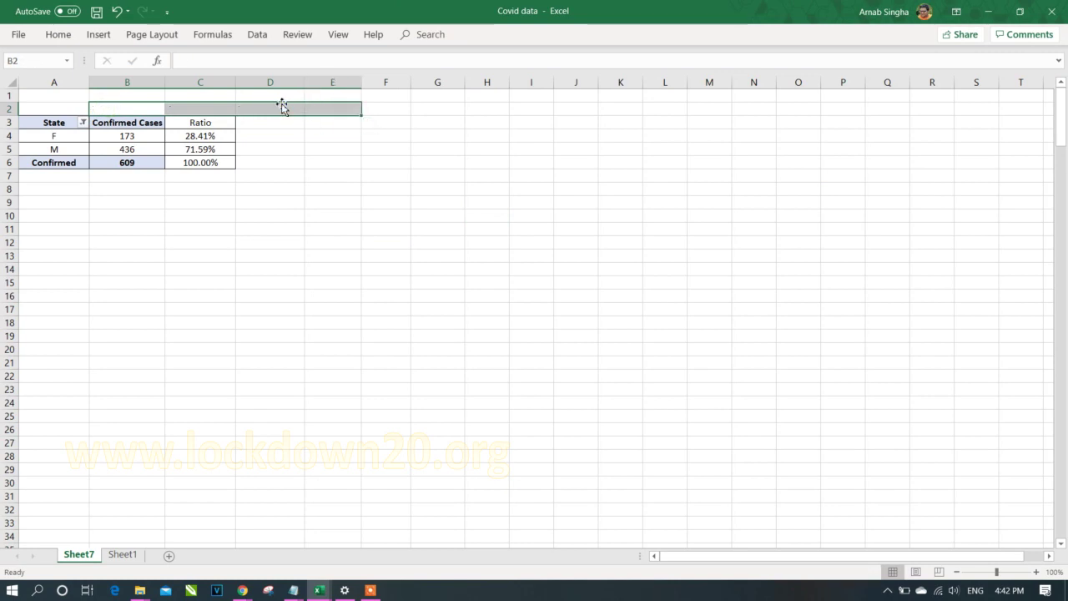
left_click(407, 137)
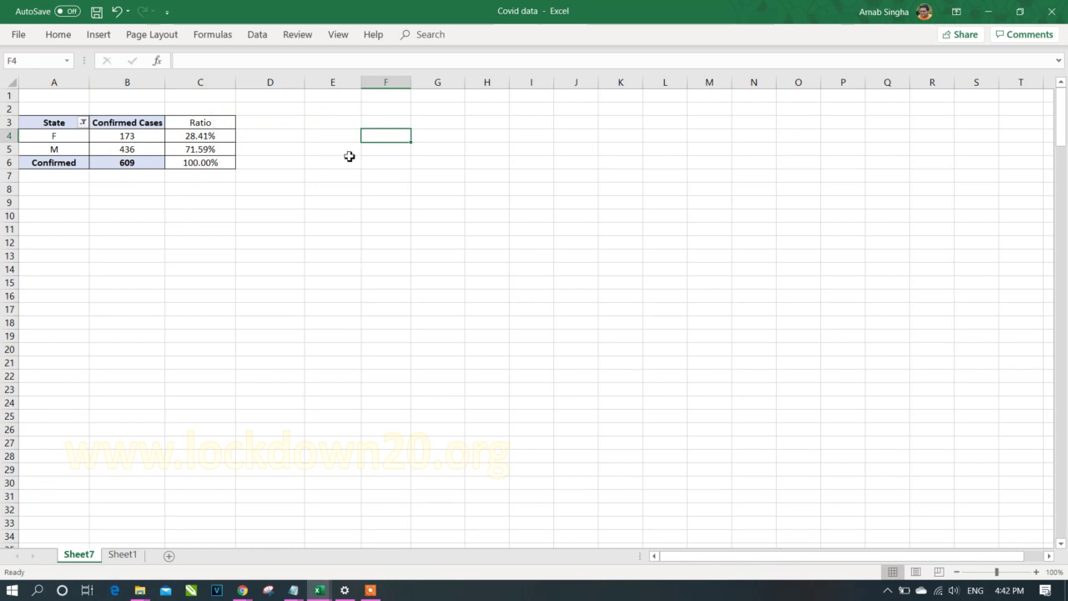
Remove Gender from the pivot table rows
left_click(66, 150)
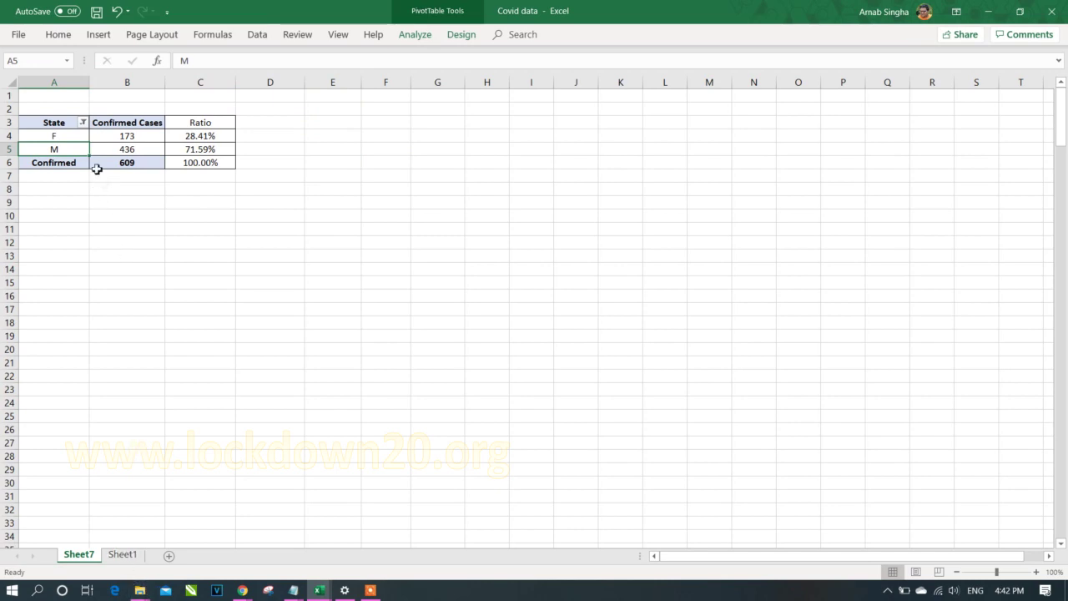
right_click(79, 144)
left_click(113, 381)
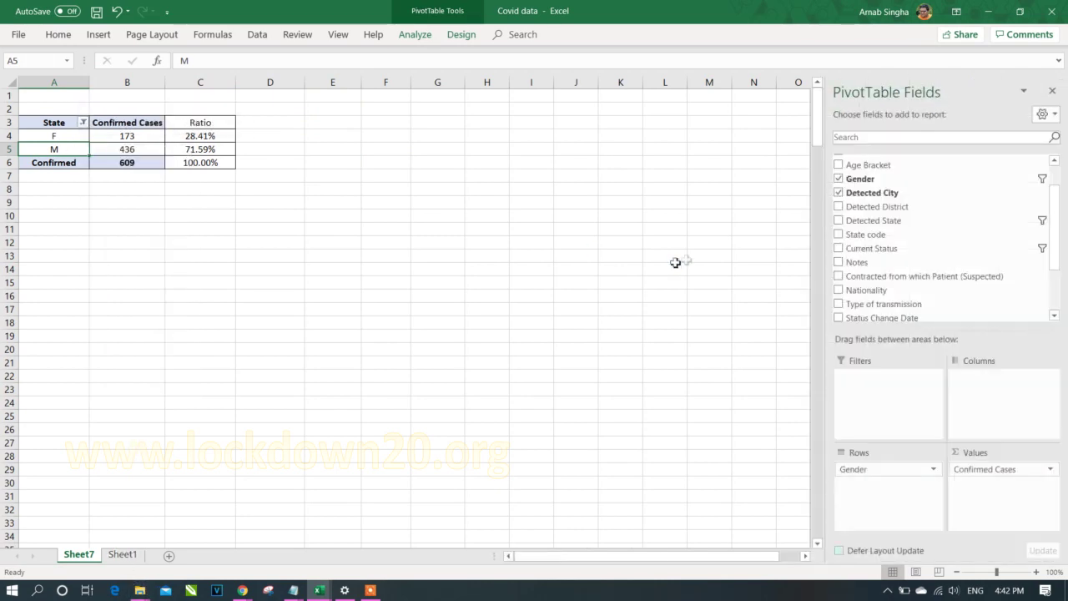
left_click_drag(934, 472, 750, 479)
Clear the old Ratio cells C2:C8 and add Type of transmission as the pivot rows
left_click(325, 172)
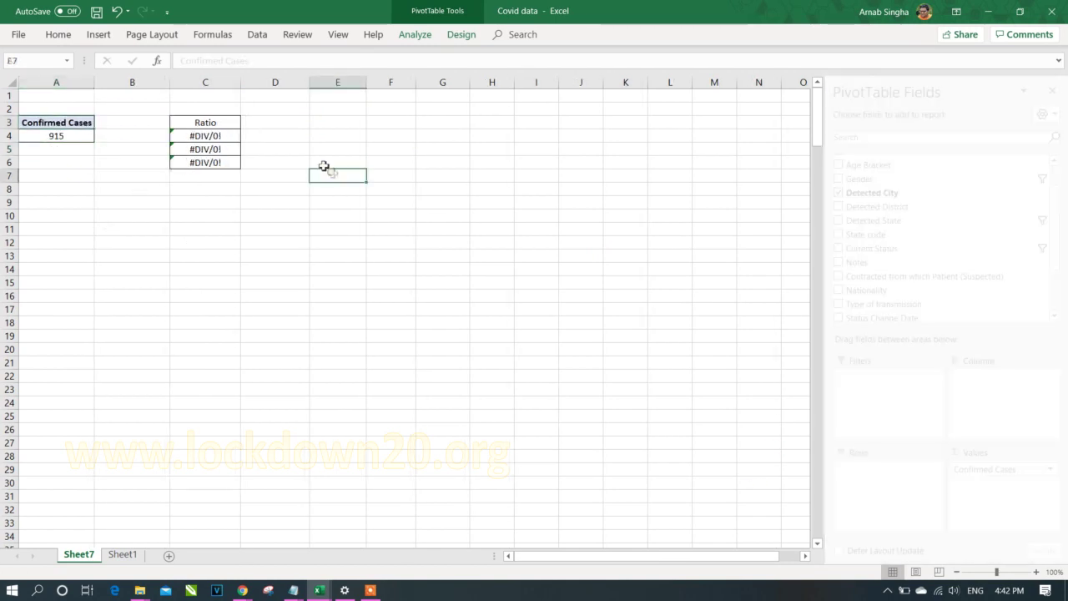
key("ctrl+c")
left_click_drag(225, 123, 225, 162)
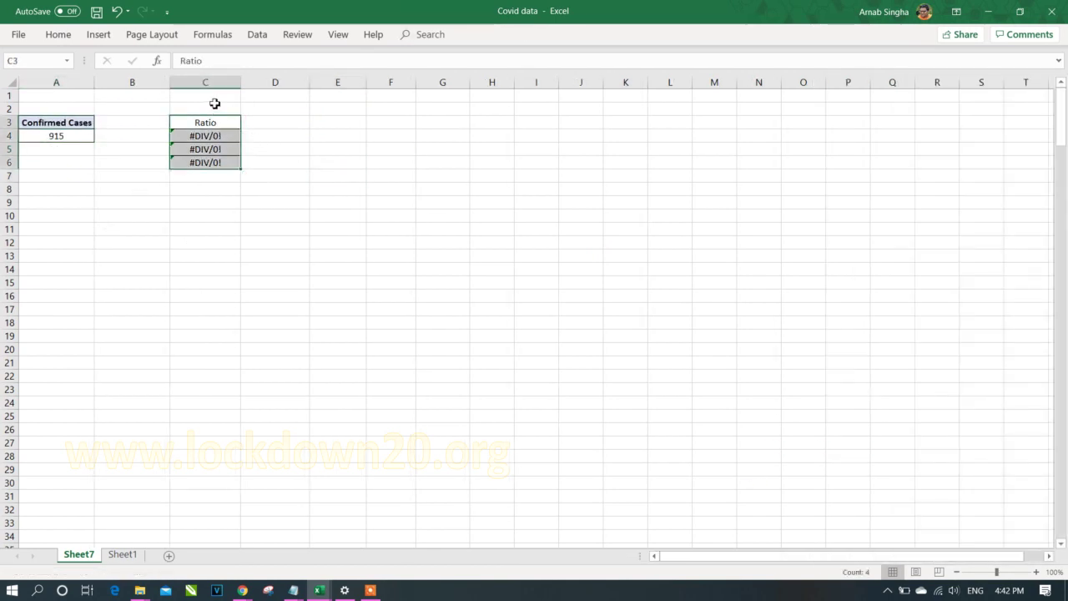
left_click_drag(214, 102, 214, 186)
key("Delete")
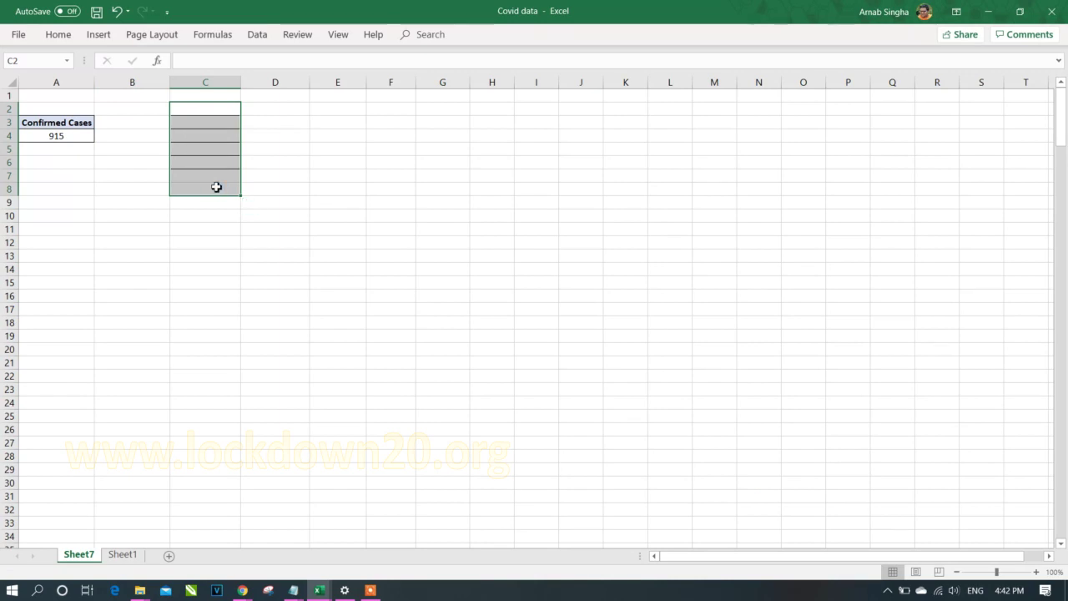
left_click(21, 139)
left_click_drag(973, 303, 901, 482)
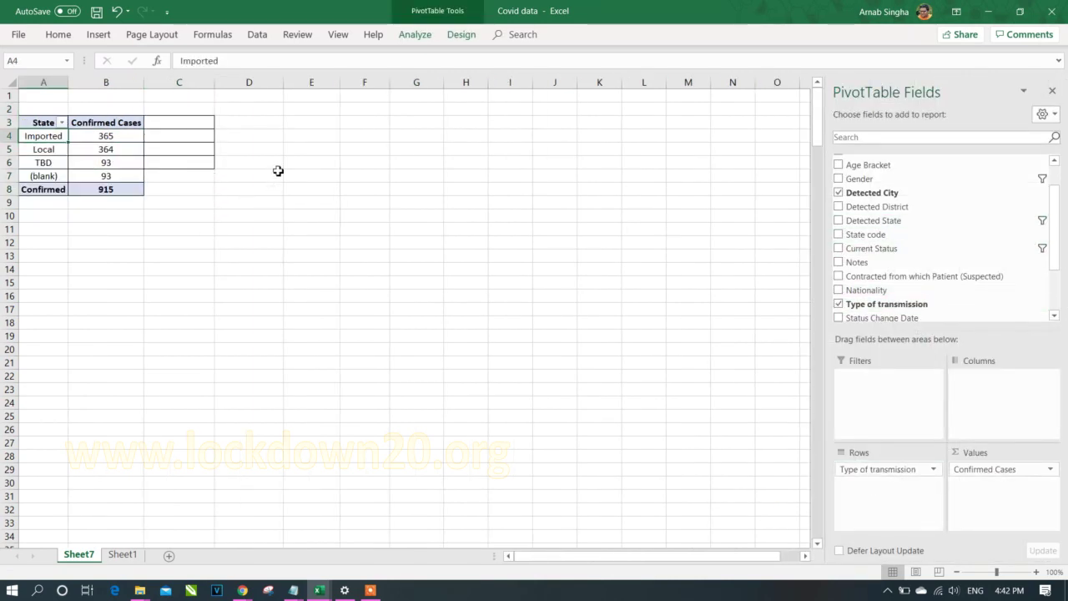
Paste a blank cell over C3:C6 to wipe leftover borders and check the counts (total 915)
left_click(271, 138)
key("ctrl+c")
left_click_drag(190, 123, 192, 163)
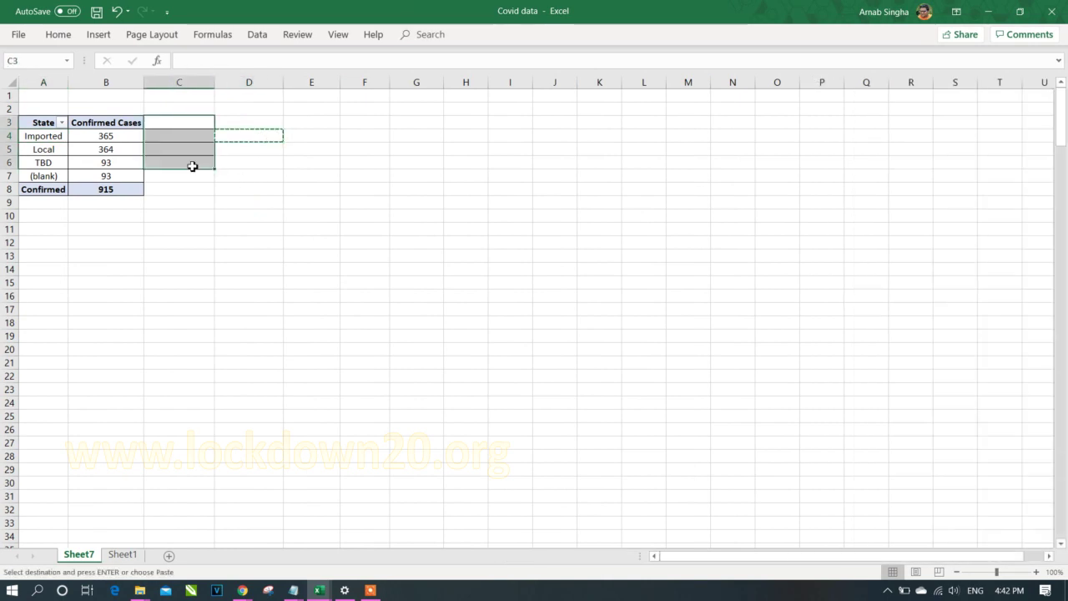
key("ctrl+v")
left_click(353, 269)
left_click_drag(44, 136, 90, 163)
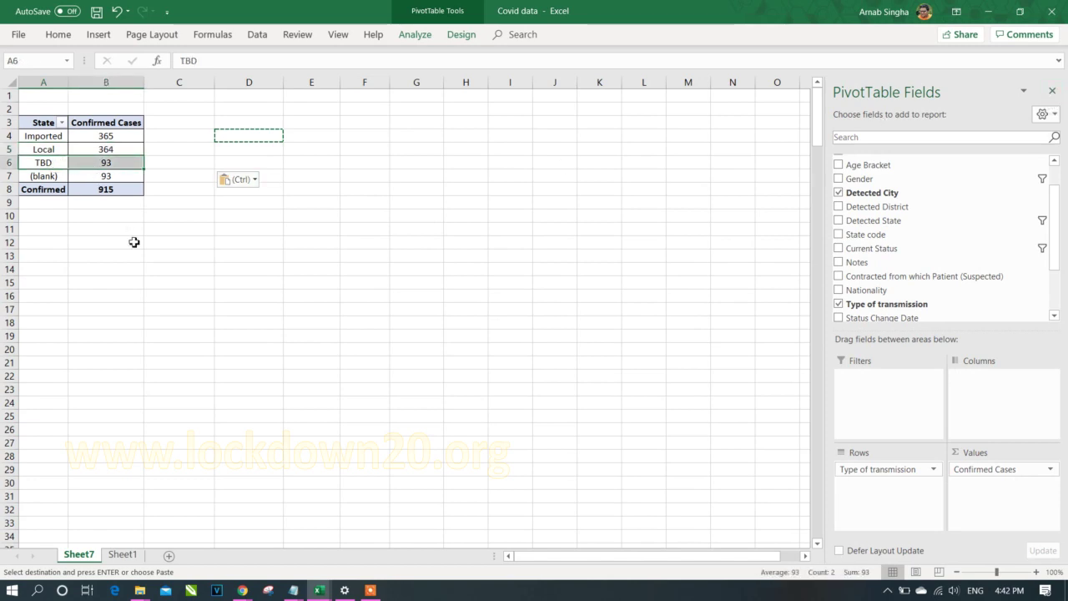
key("Escape")
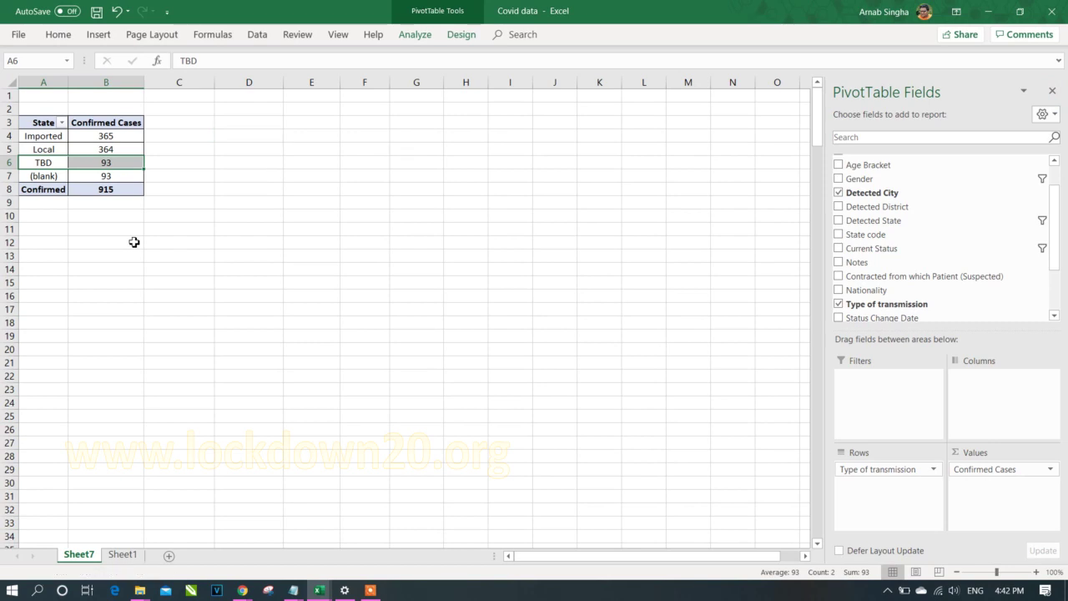
left_click(239, 254)
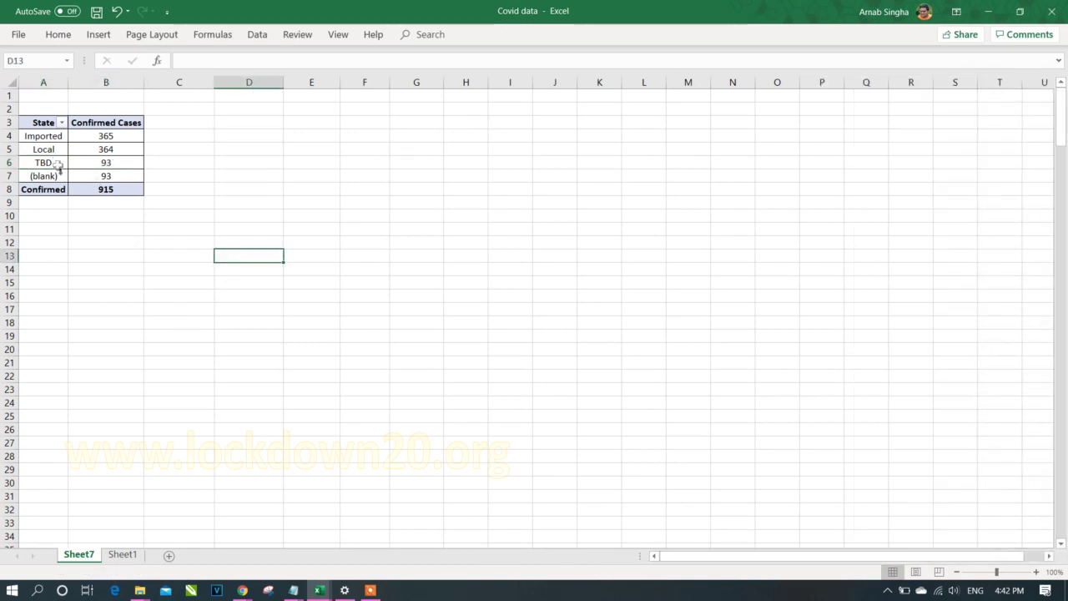
Check the Detected City column on Sheet1, then widen column A of the Sheet7 pivot
left_click(122, 554)
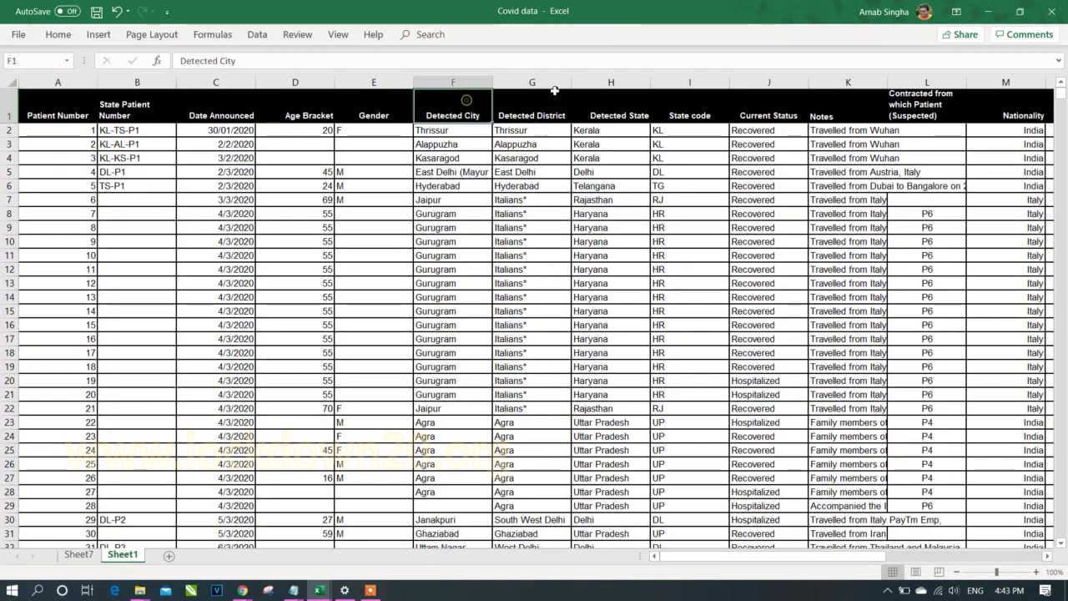
left_click(543, 82)
left_click(433, 81)
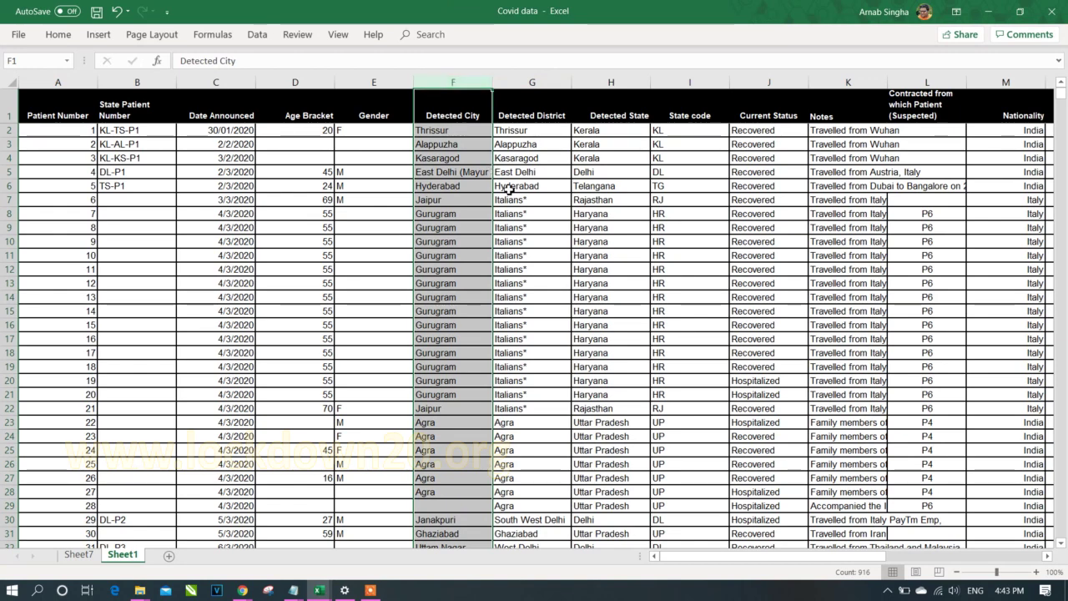
left_click(78, 554)
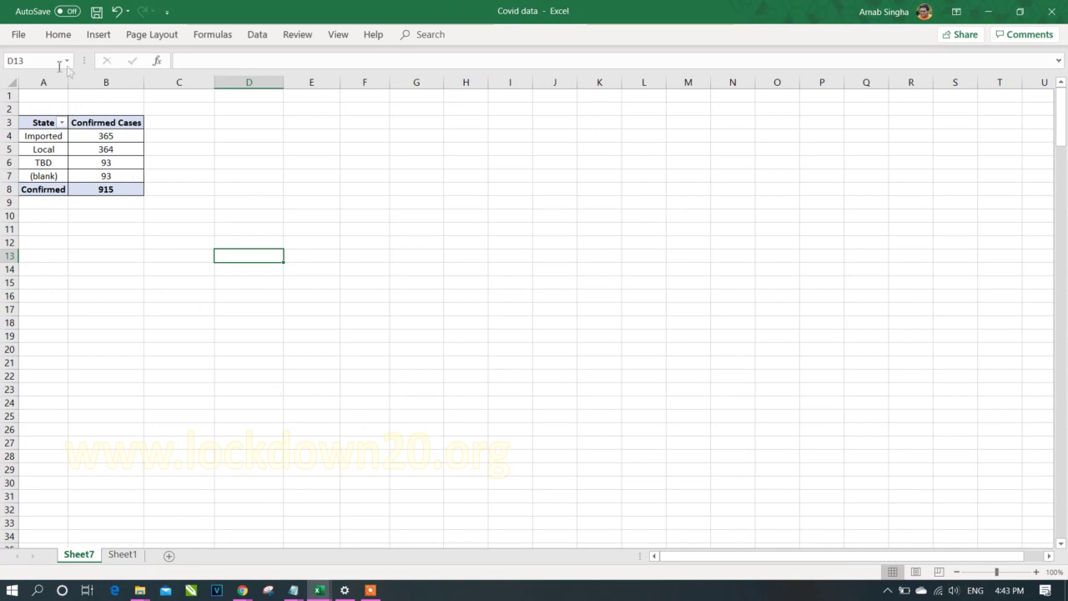
left_click_drag(71, 79, 77, 80)
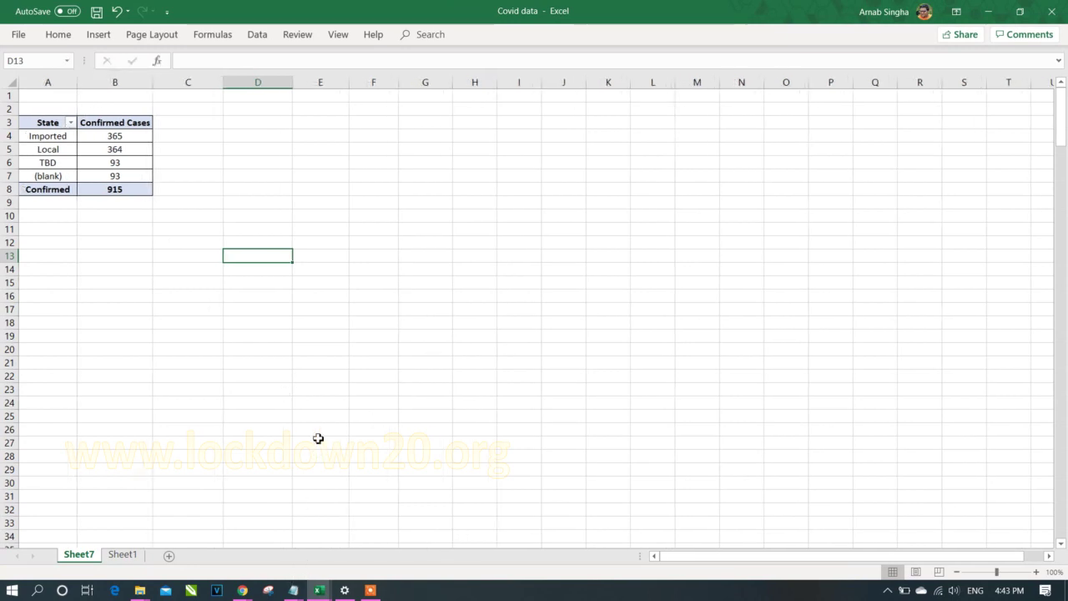
Highlight the NESTED PIVOT TABLE heading and its definition in the Notepad notes, then return to Excel
left_click(292, 590)
left_click(230, 546)
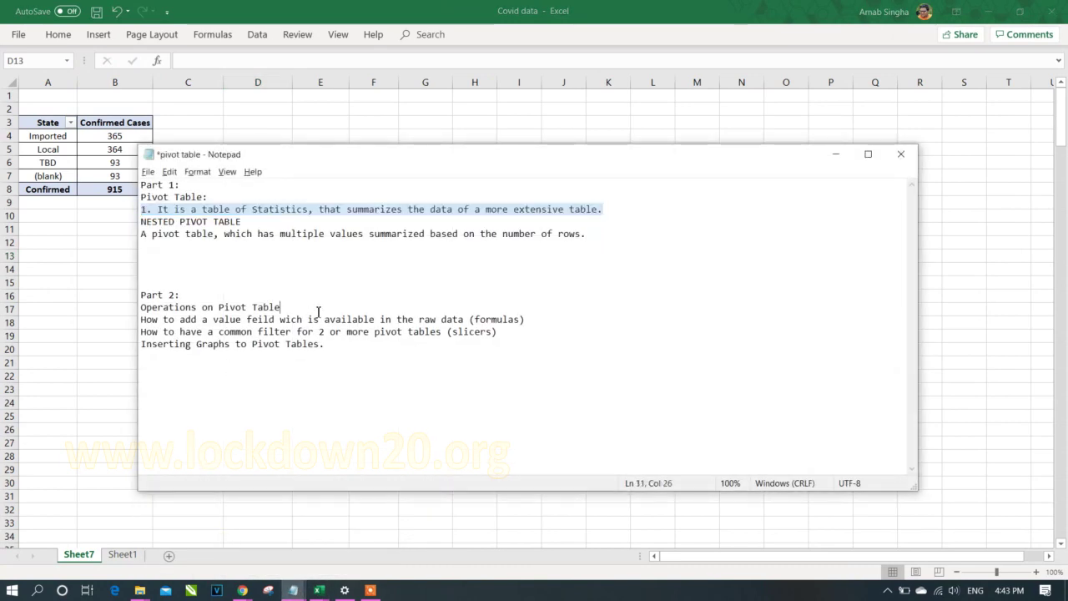
left_click_drag(242, 222, 140, 222)
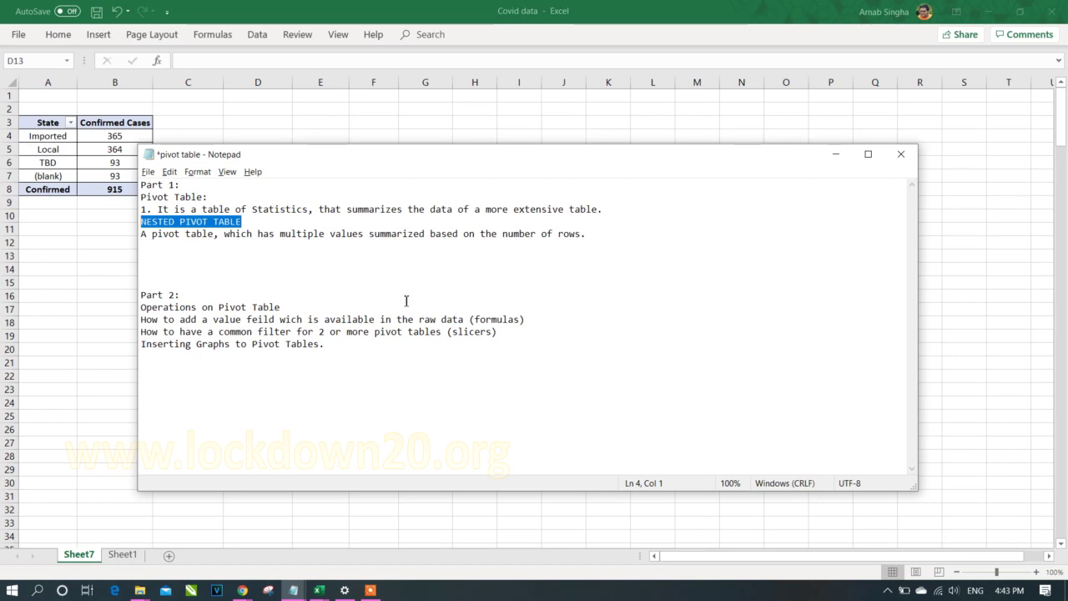
left_click_drag(141, 234, 592, 237)
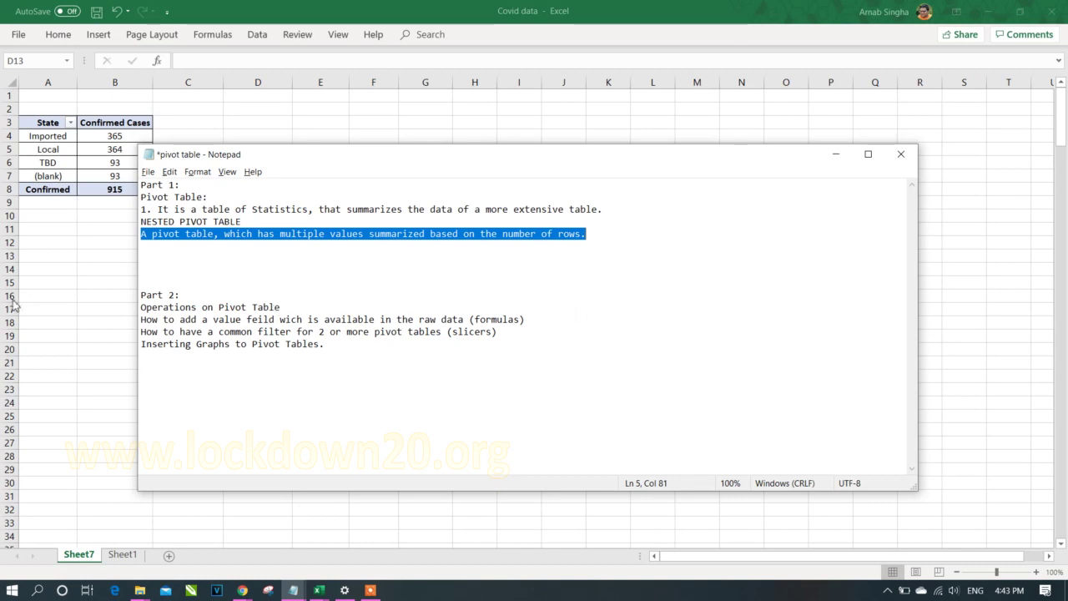
key("alt+Tab")
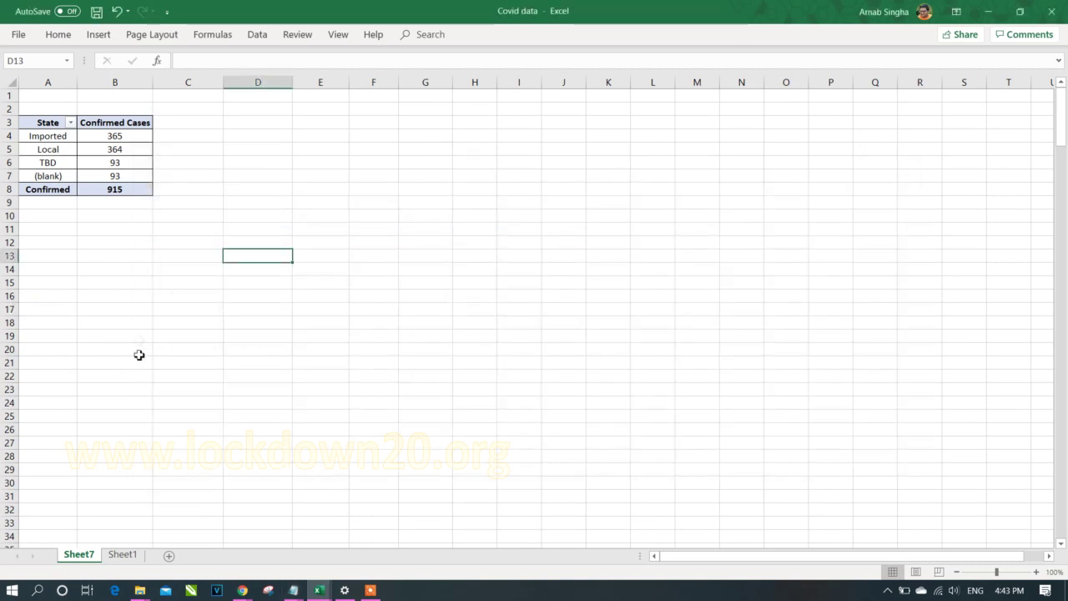
Review the Detected District and Detected State columns on Sheet1, then return to Sheet7
left_click(118, 556)
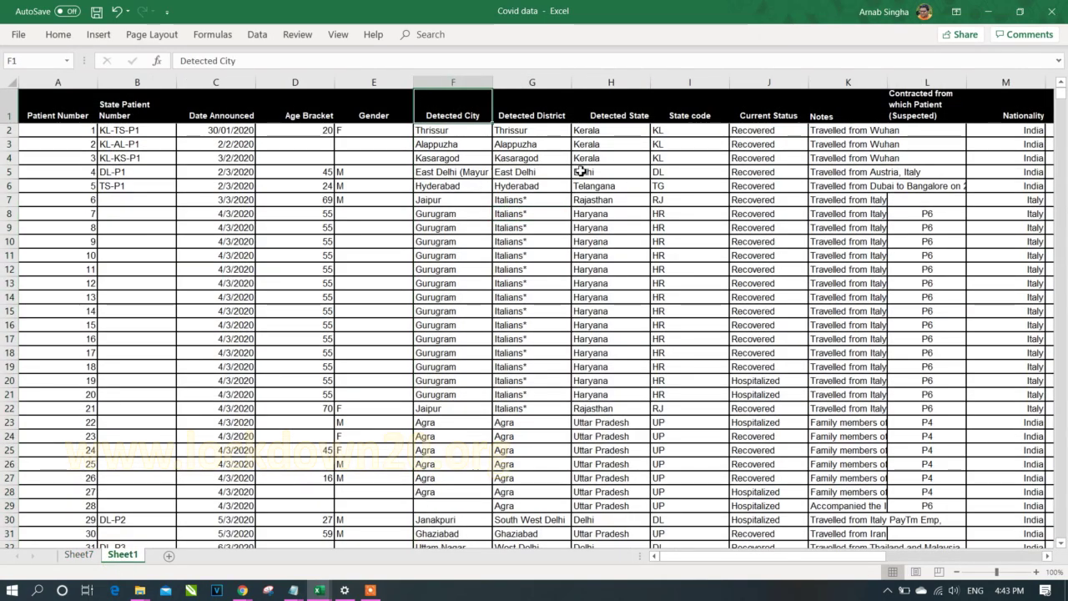
left_click(538, 116)
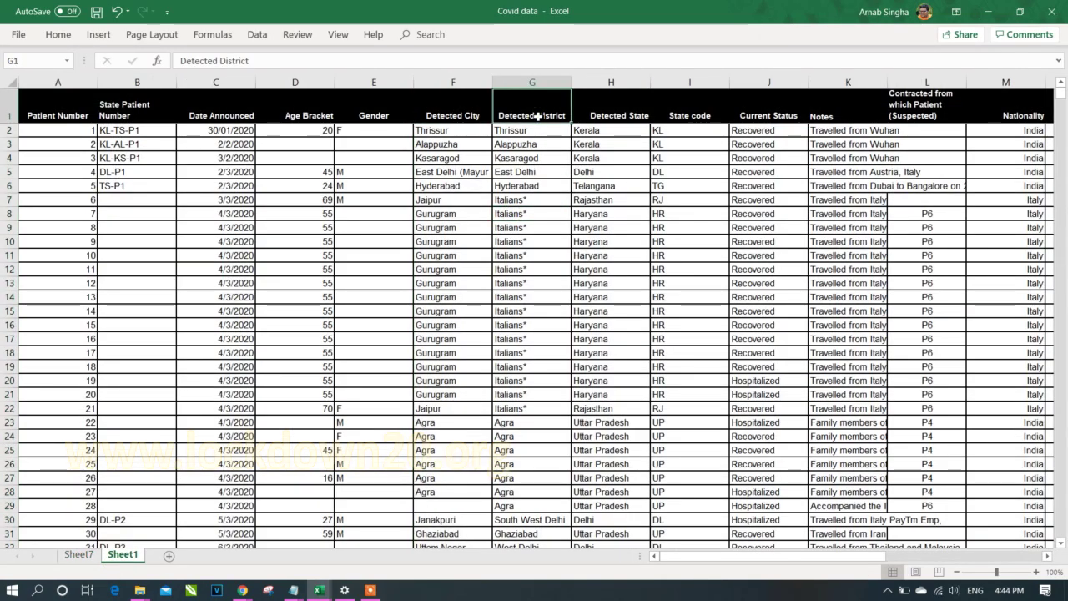
left_click(629, 99)
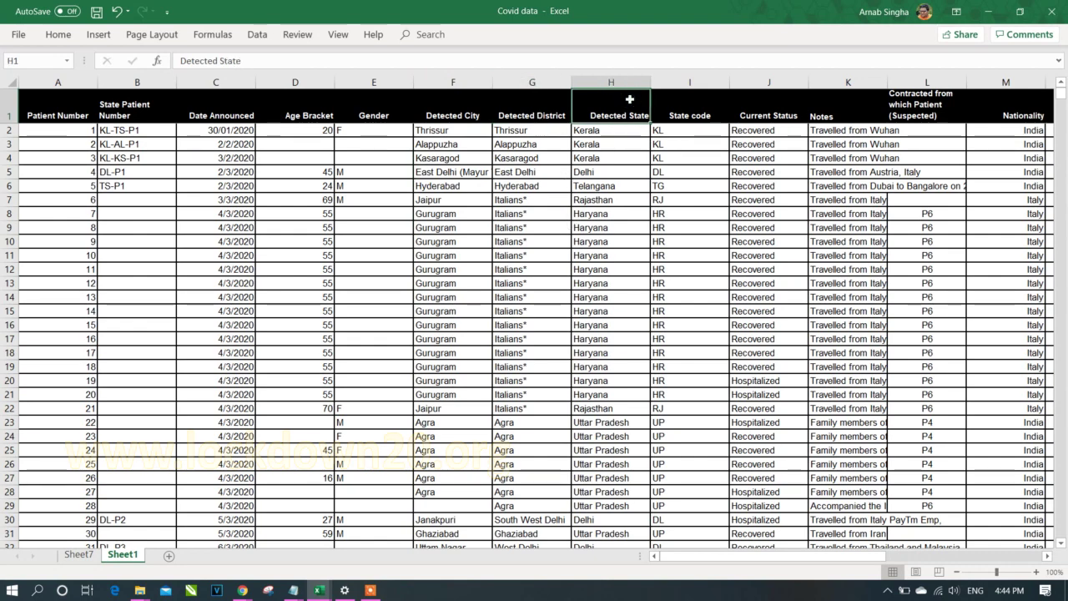
scroll(629, 100, "right", 3)
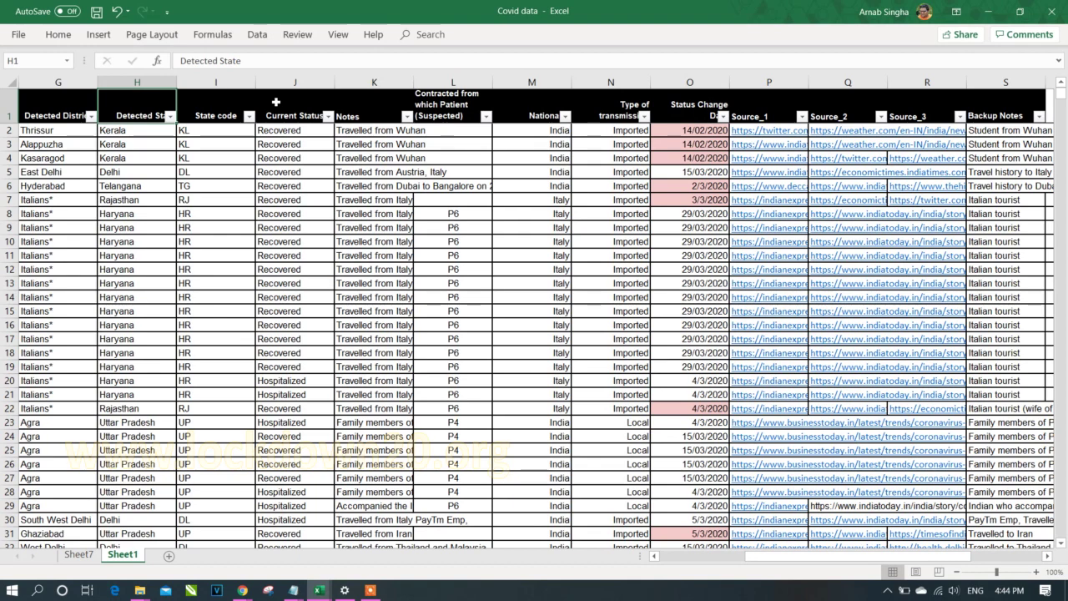
key("Left")
key("Left")
key("Left")
key("ctrl+Page_Up")
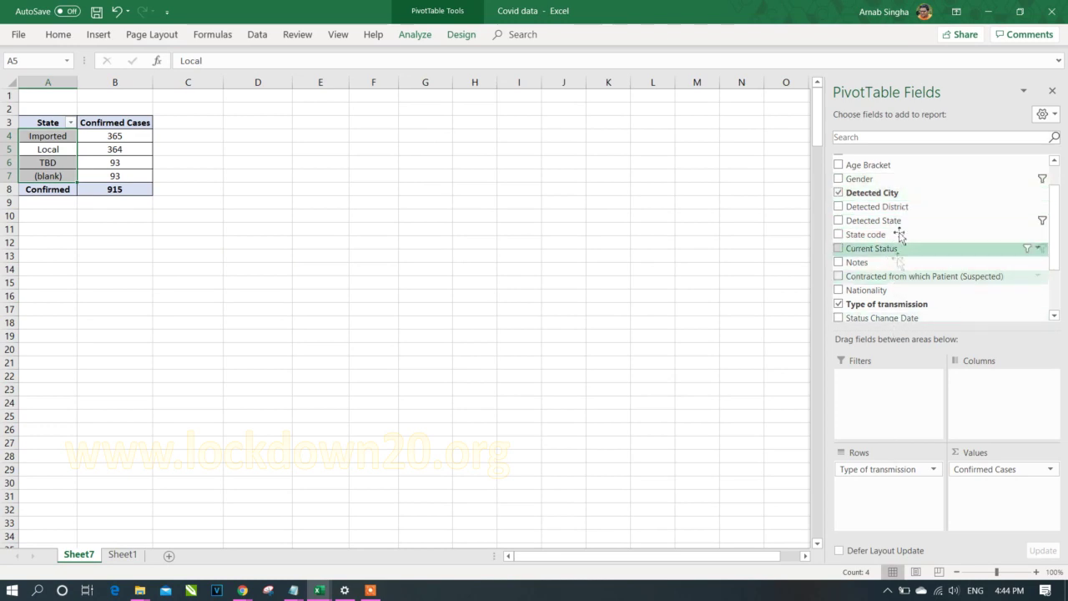
Add Detected State as a report filter on the transmission pivot
left_click_drag(899, 221, 891, 417)
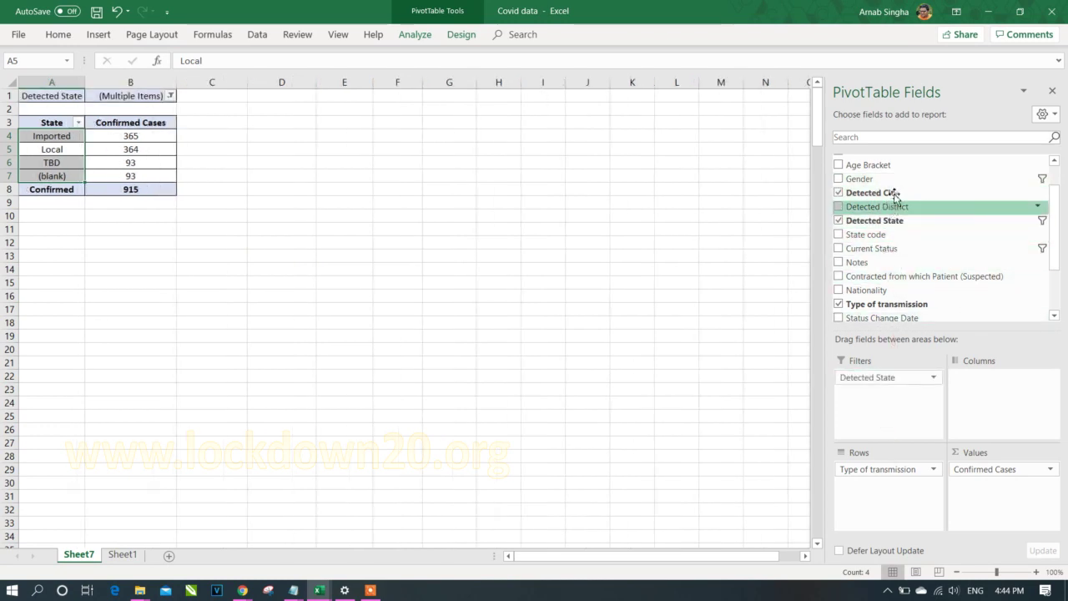
left_click_drag(896, 194, 882, 243)
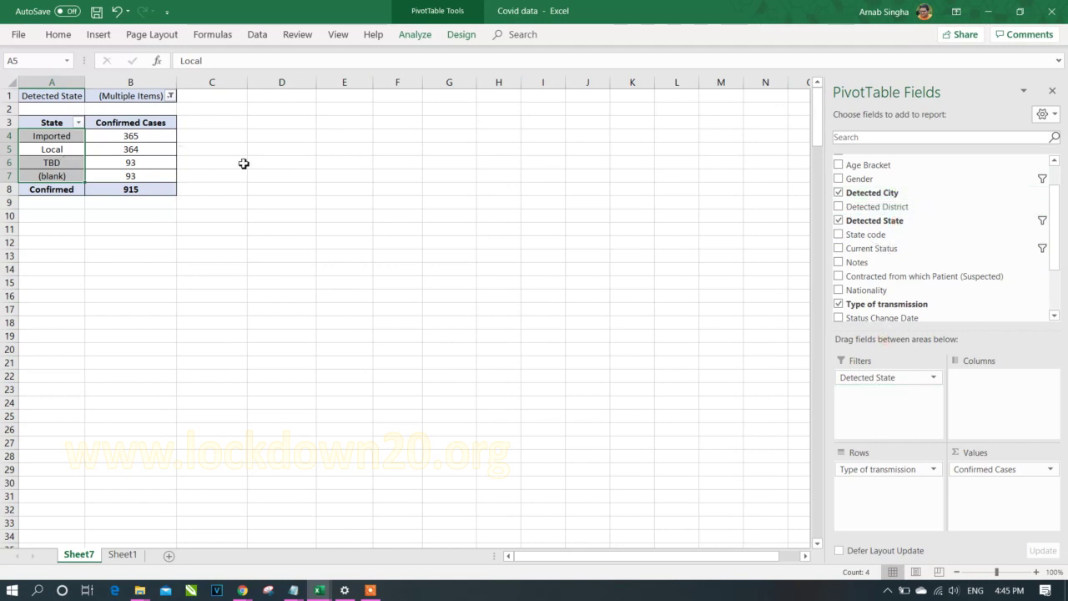
left_click(243, 162)
Filter the pivot to Maharashtra as the only Detected State
left_click(170, 96)
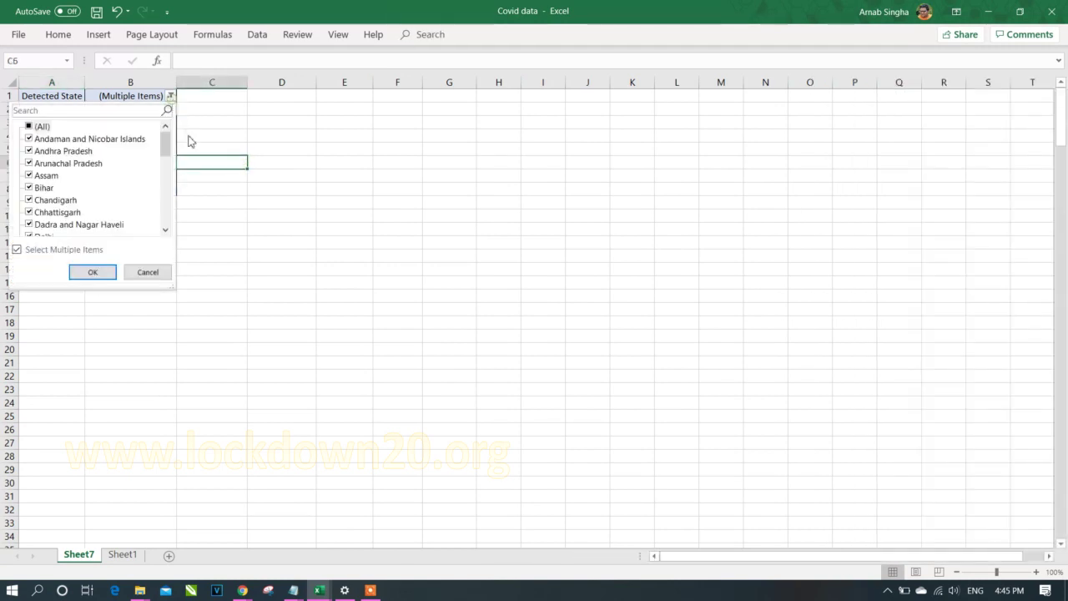
left_click(45, 131)
key("m")
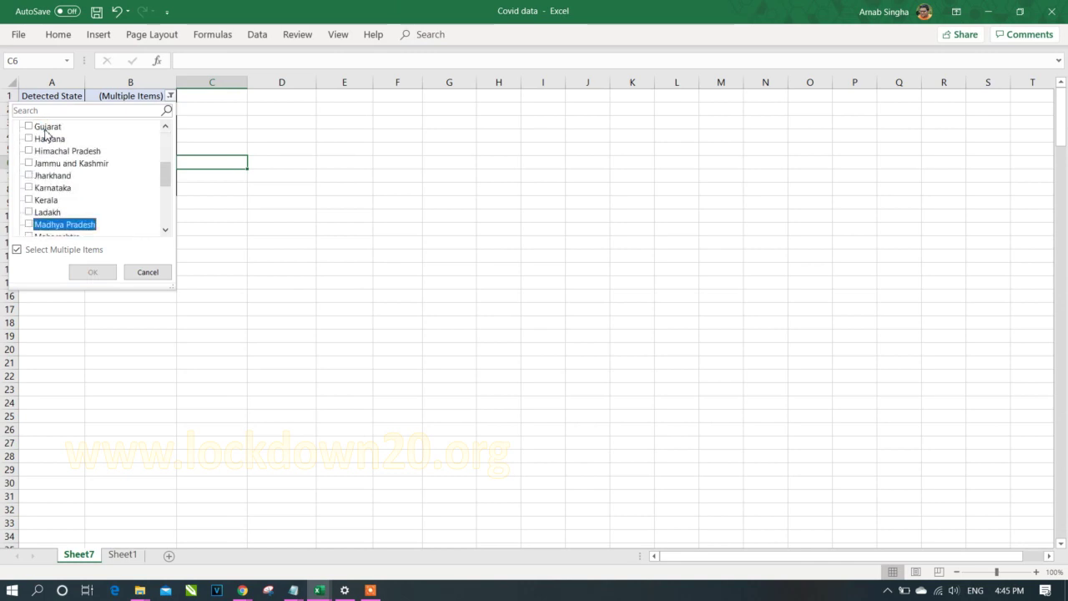
key("m")
key("m")
key("Up")
key("space")
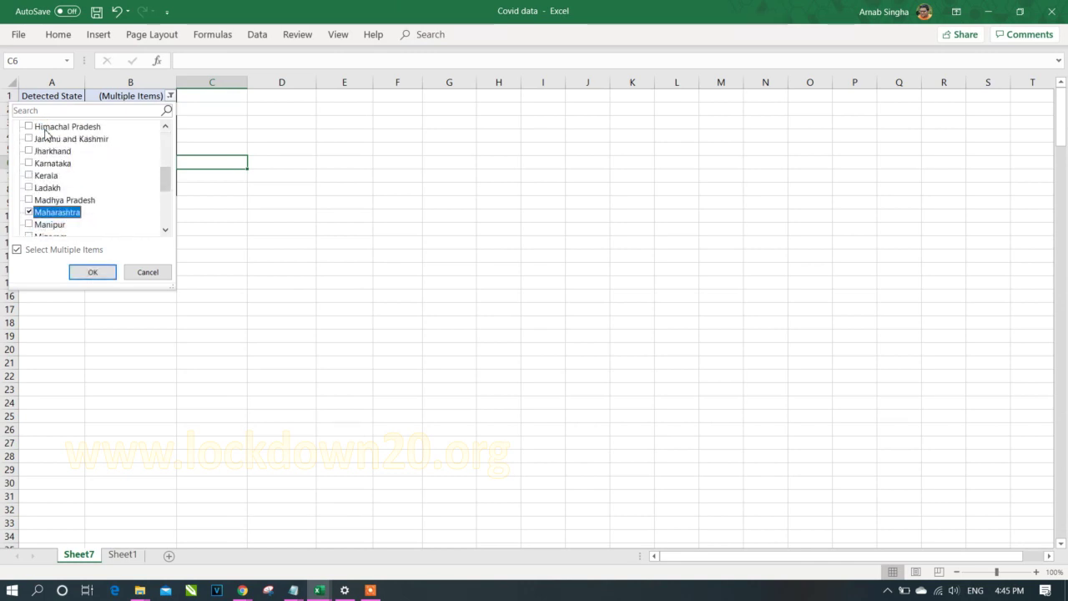
key("Return")
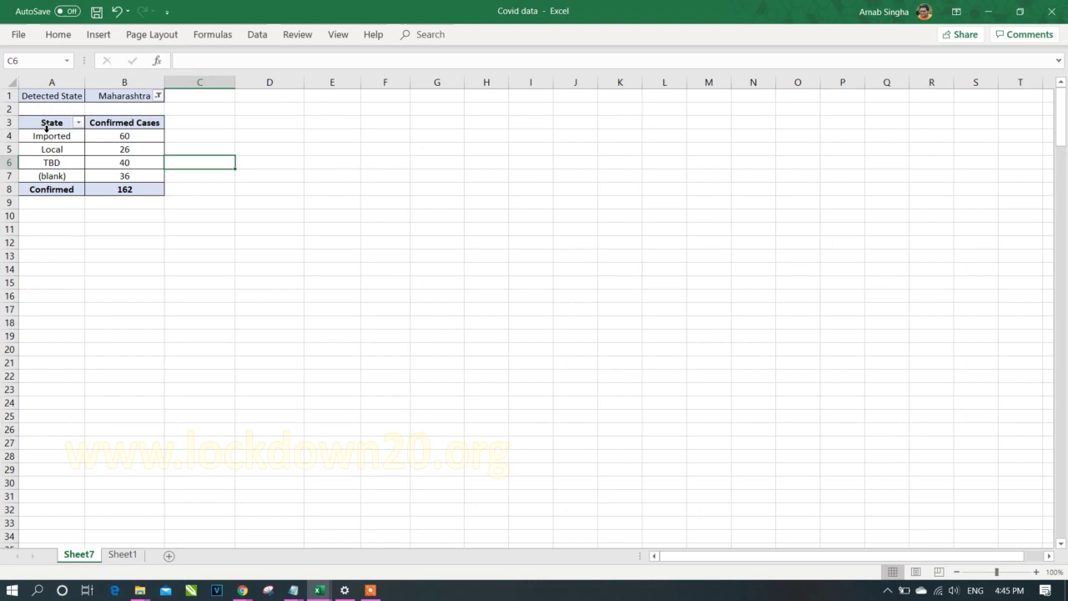
Change the state filter to West Bengal only and add Detected District as a second filter
left_click(158, 97)
left_click(37, 128)
key("space")
key("w")
key("space")
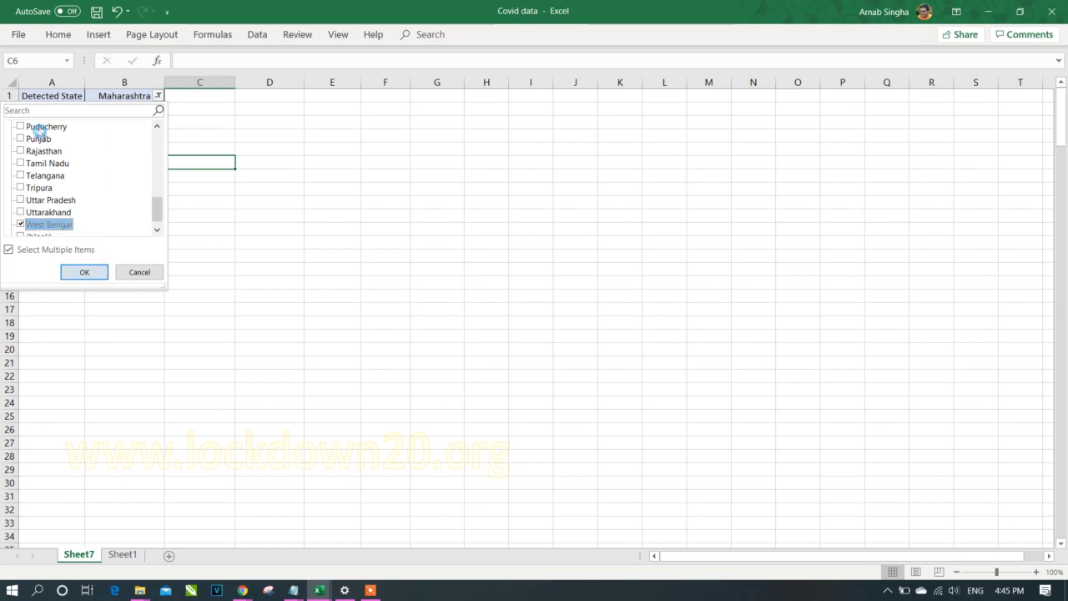
key("Return")
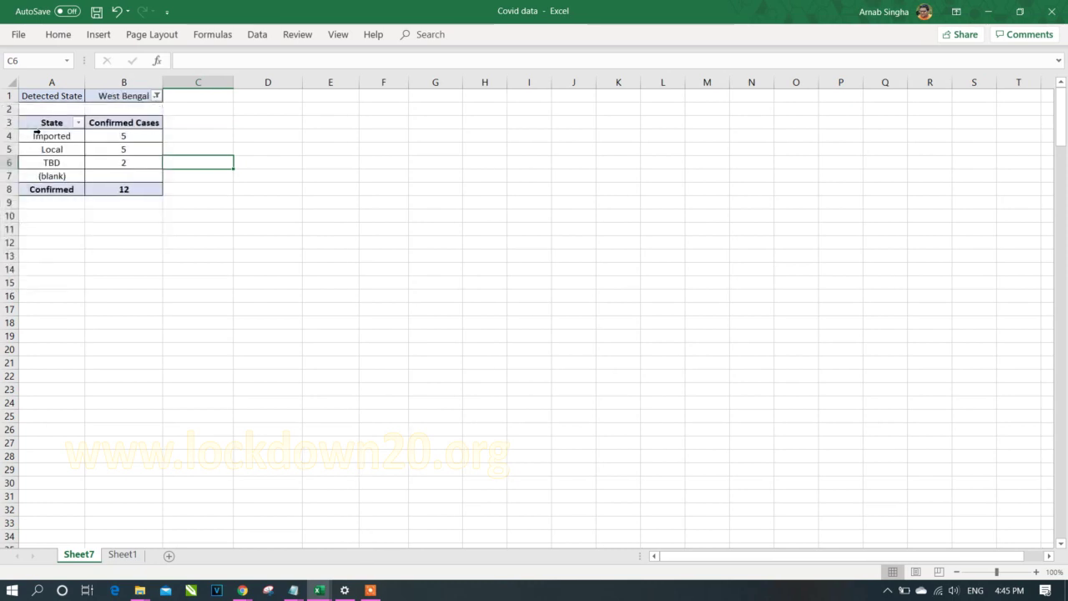
left_click(137, 151)
left_click_drag(890, 366, 896, 399)
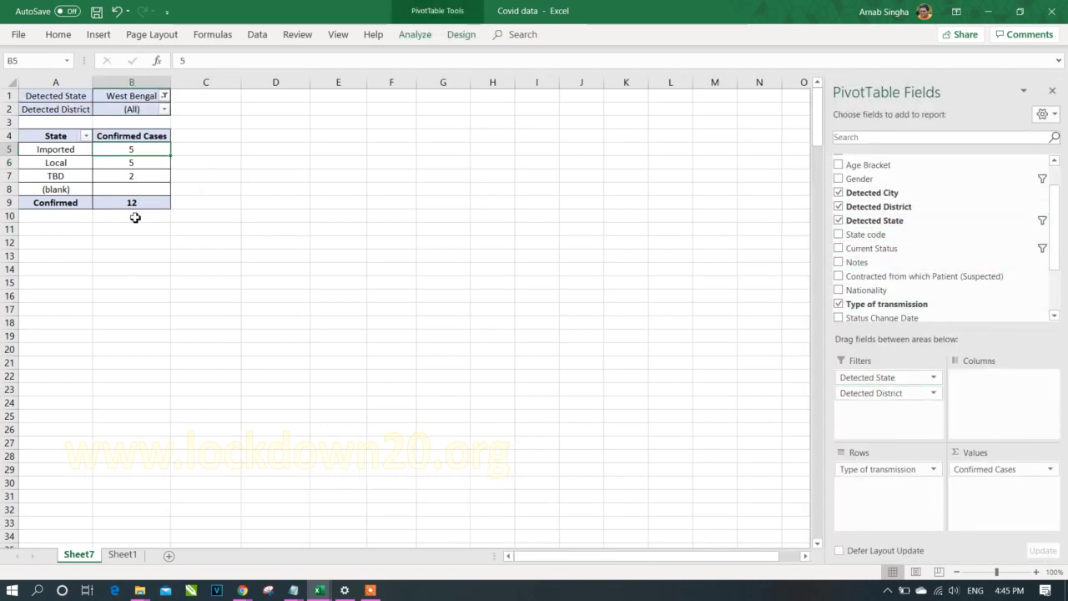
left_click(165, 109)
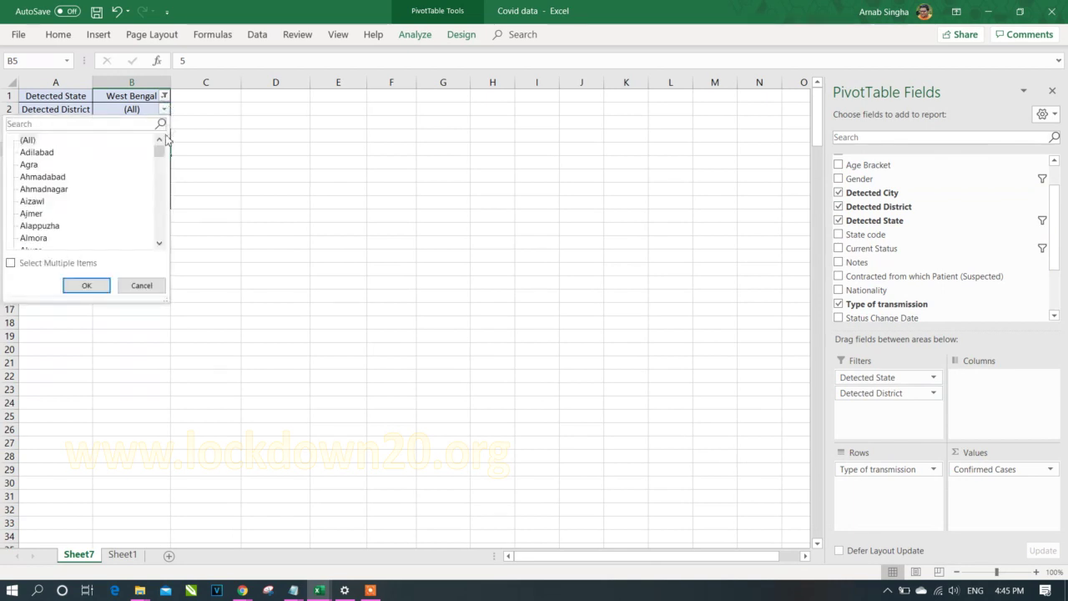
mouse_move(162, 154)
left_mouse_down()
mouse_move(160, 174)
mouse_move(160, 150)
left_mouse_up()
left_click(275, 170)
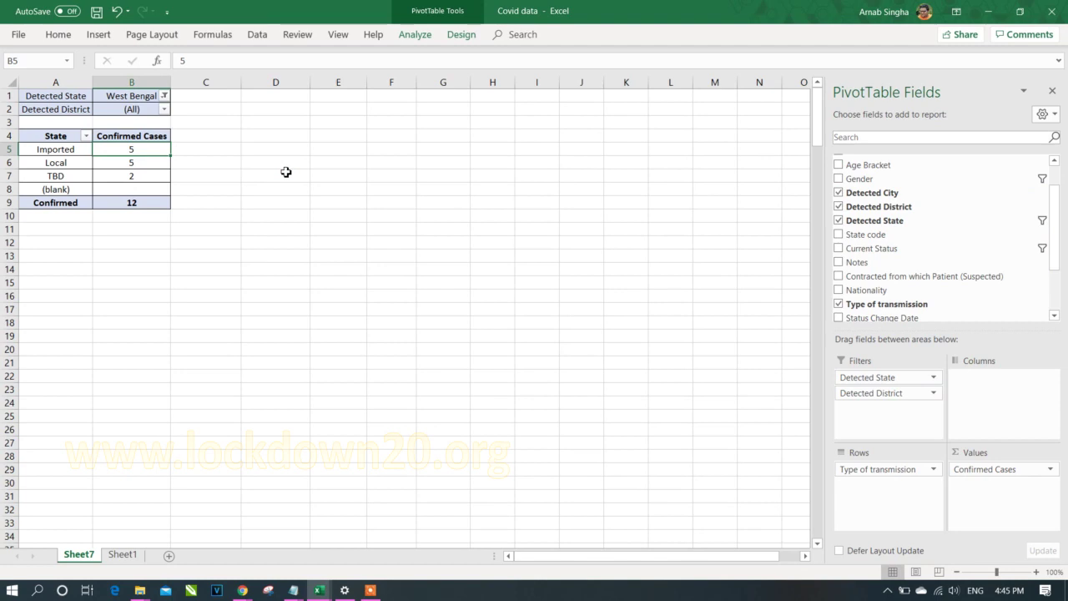
left_click_drag(872, 192, 908, 414)
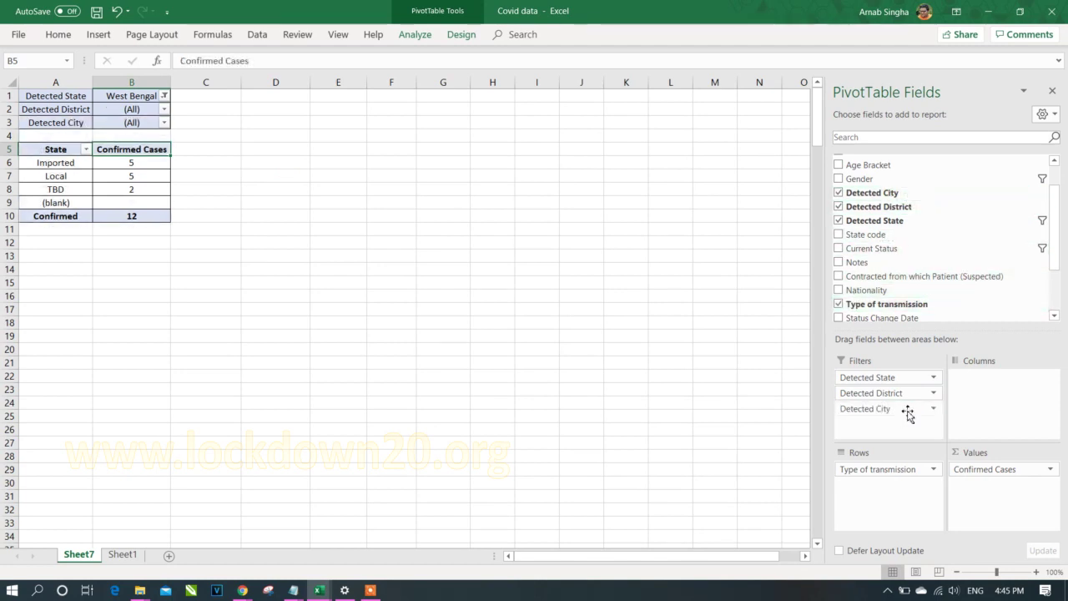
left_click_drag(878, 413, 723, 414)
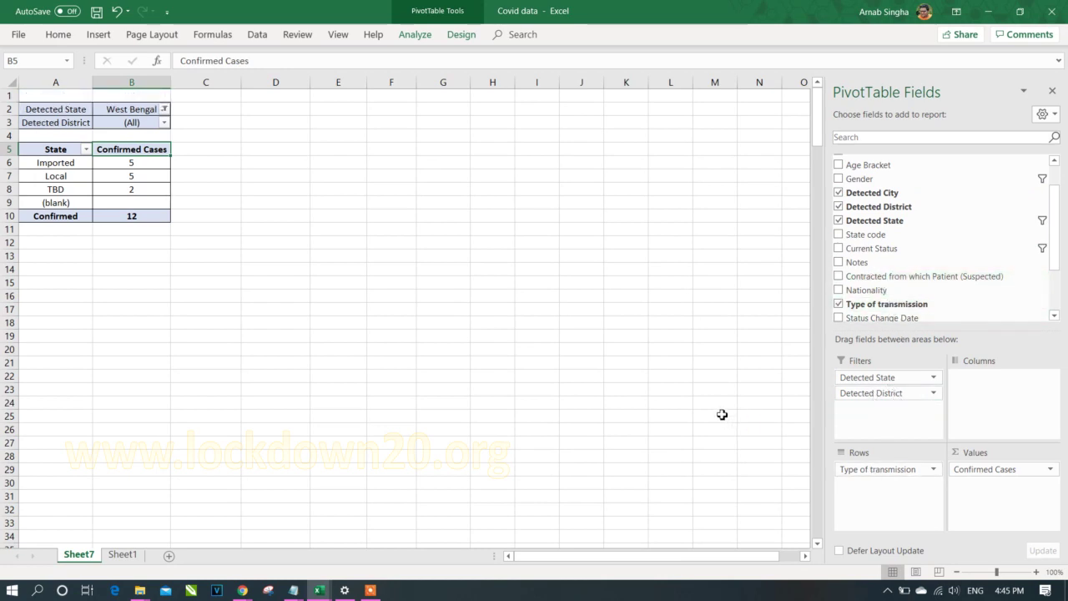
key("ctrl+Page_Down")
left_click(405, 130)
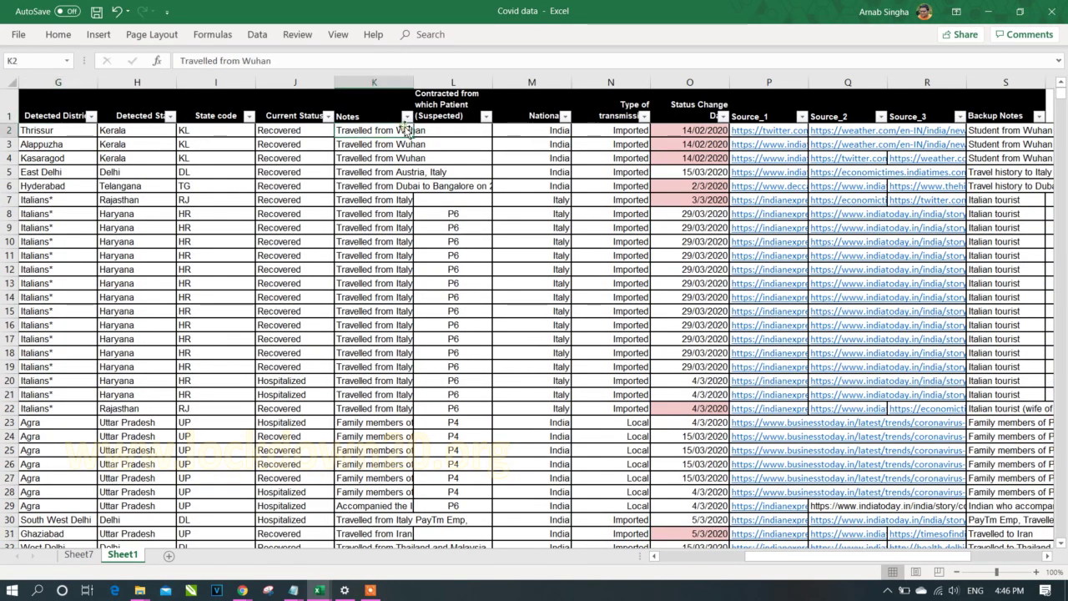
key("ctrl+Down")
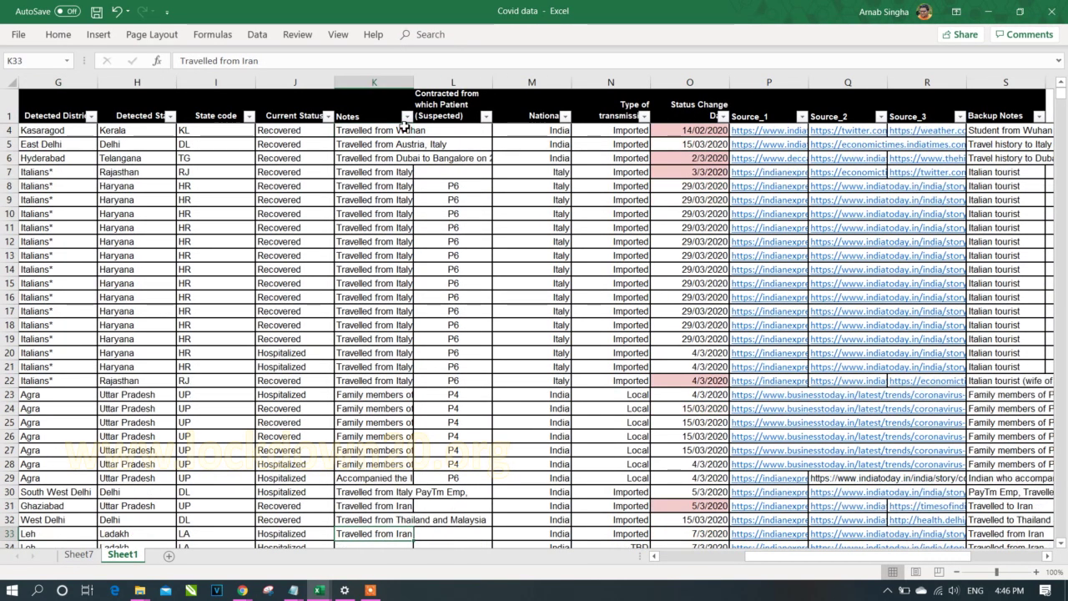
key("Left")
key("ctrl+Up")
key("Down")
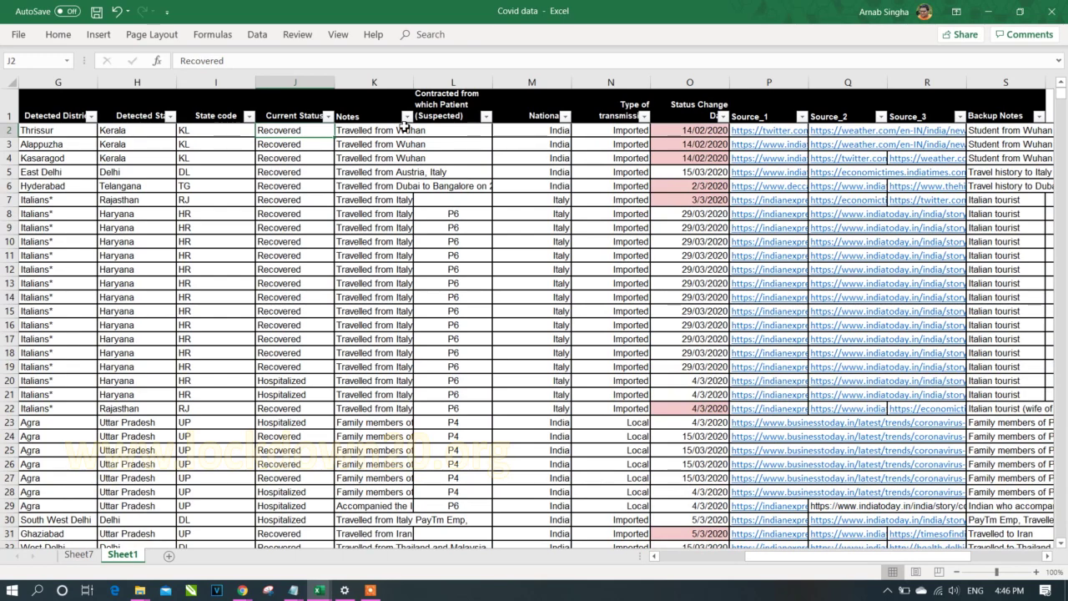
key("ctrl+shift+Down")
key("Down")
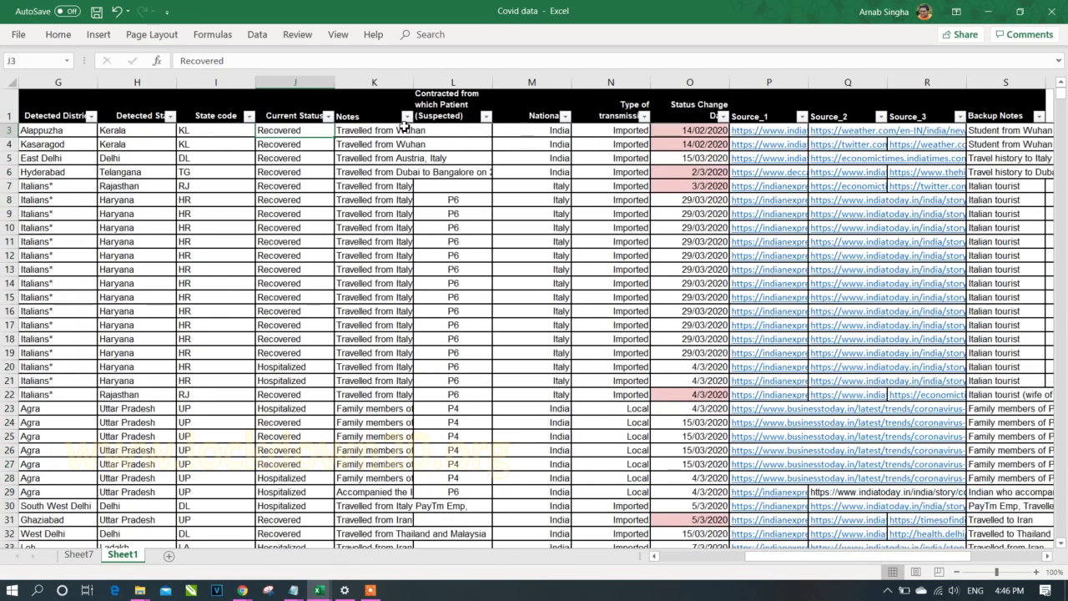
key("ctrl+Up")
key("ctrl+Left")
key("Down")
key("Right")
key("Right")
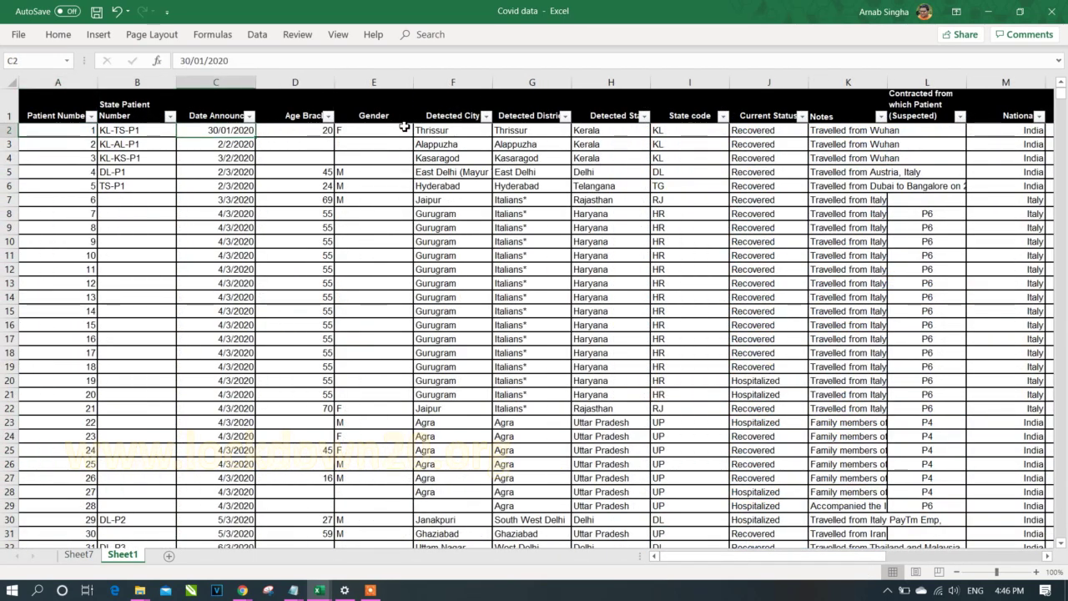
key("ctrl+shift+Down")
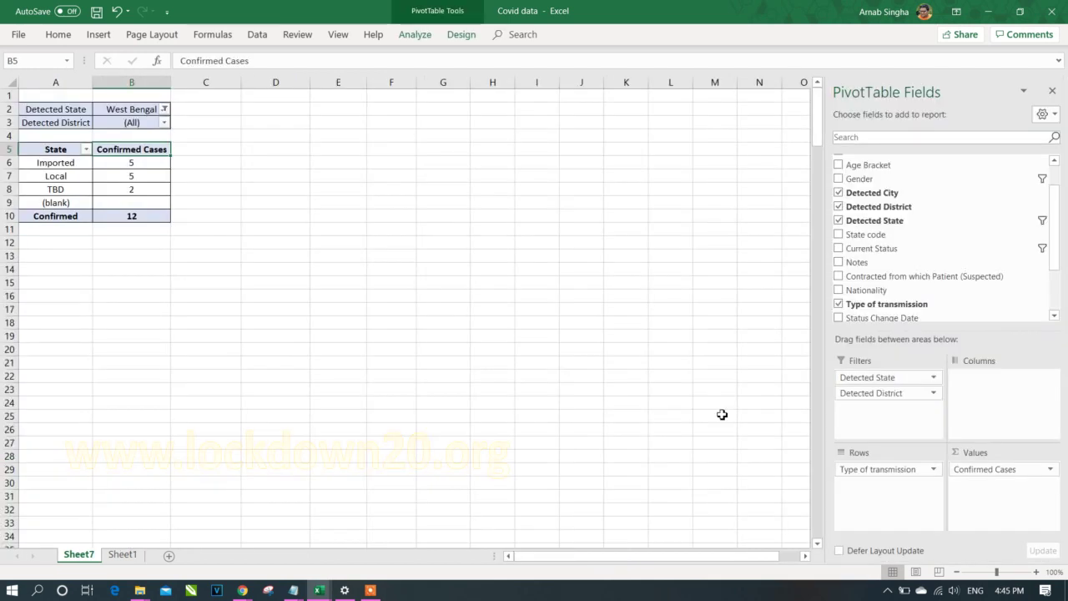
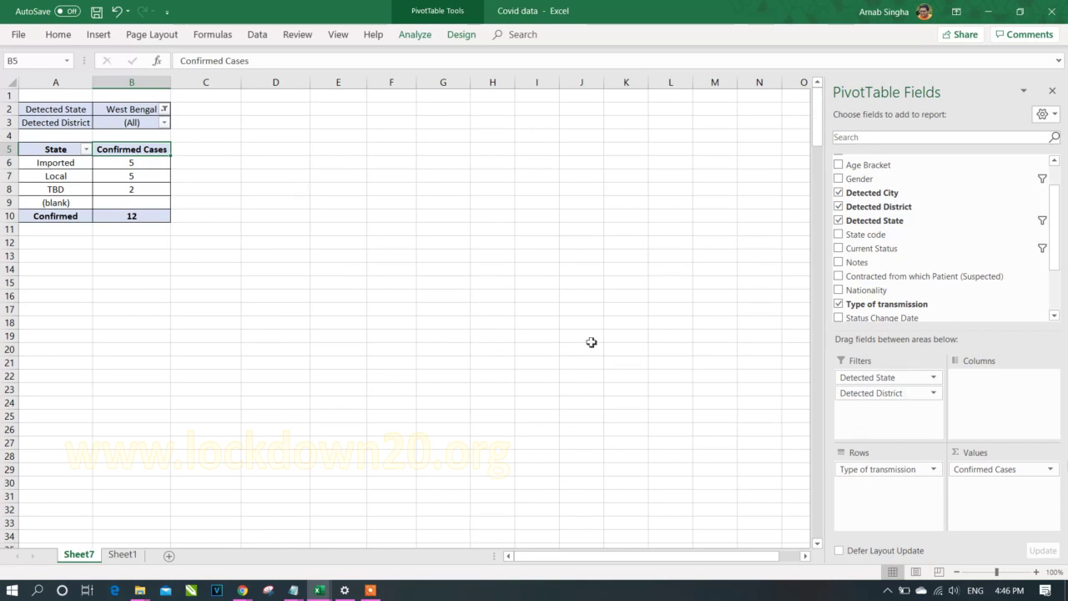
Remove Type of transmission, Detected State and Detected District from the pivot, leaving the 915 Confirmed Cases total
left_click_drag(913, 470, 759, 404)
left_click_drag(970, 470, 637, 404)
left_click_drag(855, 393, 698, 380)
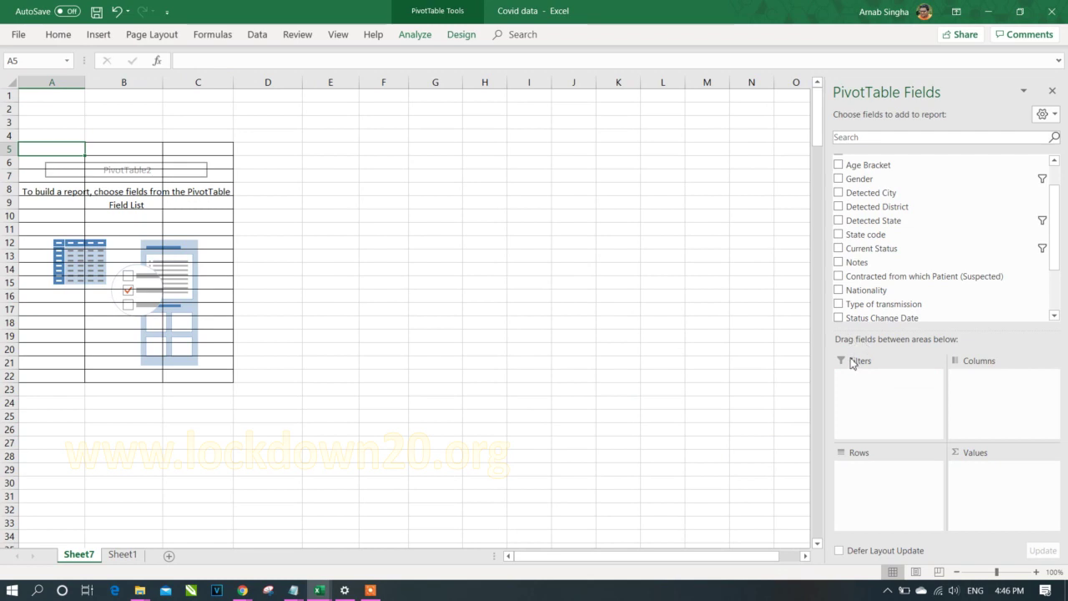
left_click_drag(852, 363, 853, 362)
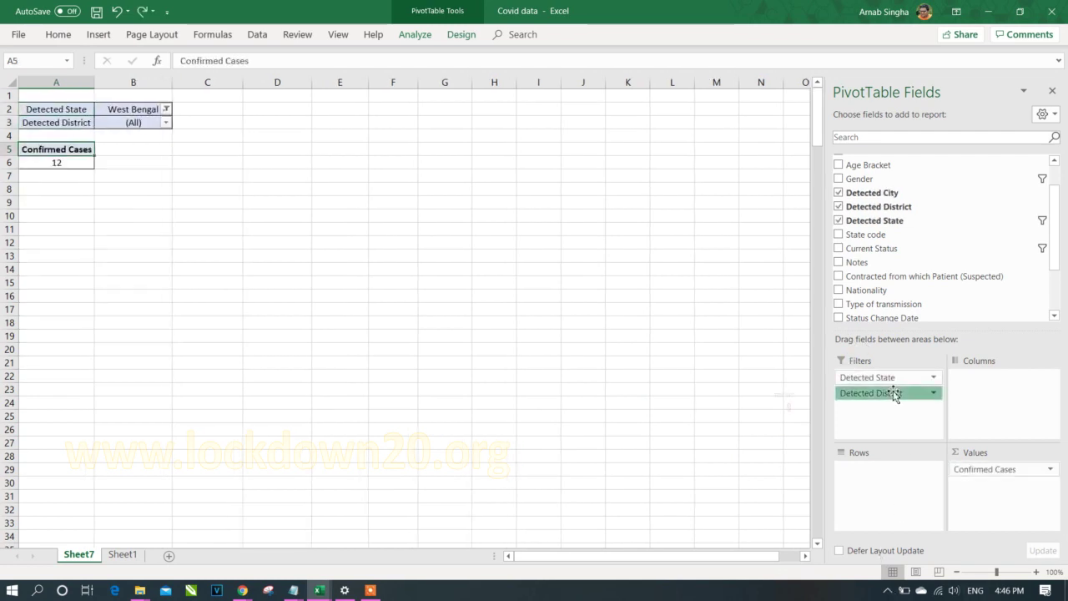
left_click_drag(894, 395, 534, 384)
left_click(42, 162)
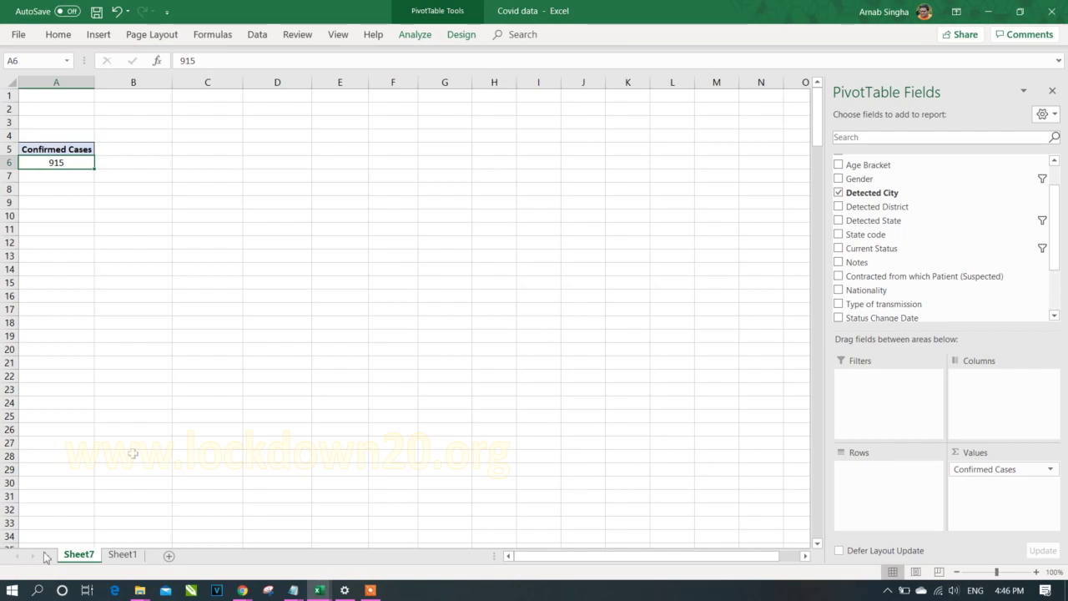
left_click(115, 557)
Clear the West Bengal AutoFilter on Sheet1 so every state's records show again
left_click(389, 112)
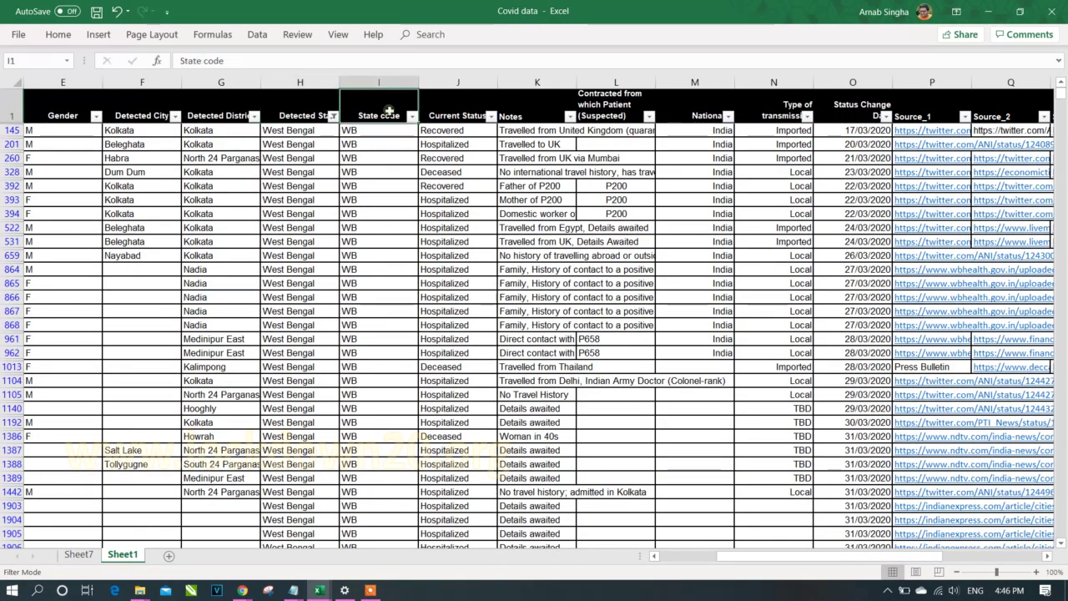
key("ctrl+shift+l")
key("Home")
key("Right")
key("Right")
key("Right")
key("Right")
key("Right")
key("Right")
key("ctrl+shift+l")
scroll(389, 111, "right", 3)
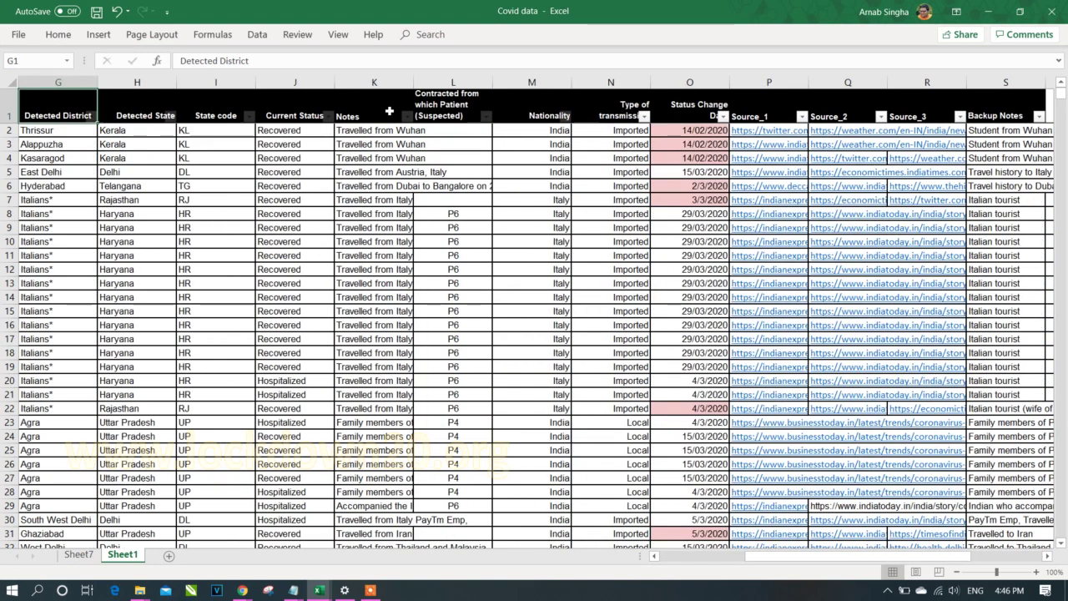
key("alt+Down")
key("Escape")
Review the Notes and Current Status columns, selecting Current Status down to the last record
left_click(405, 130)
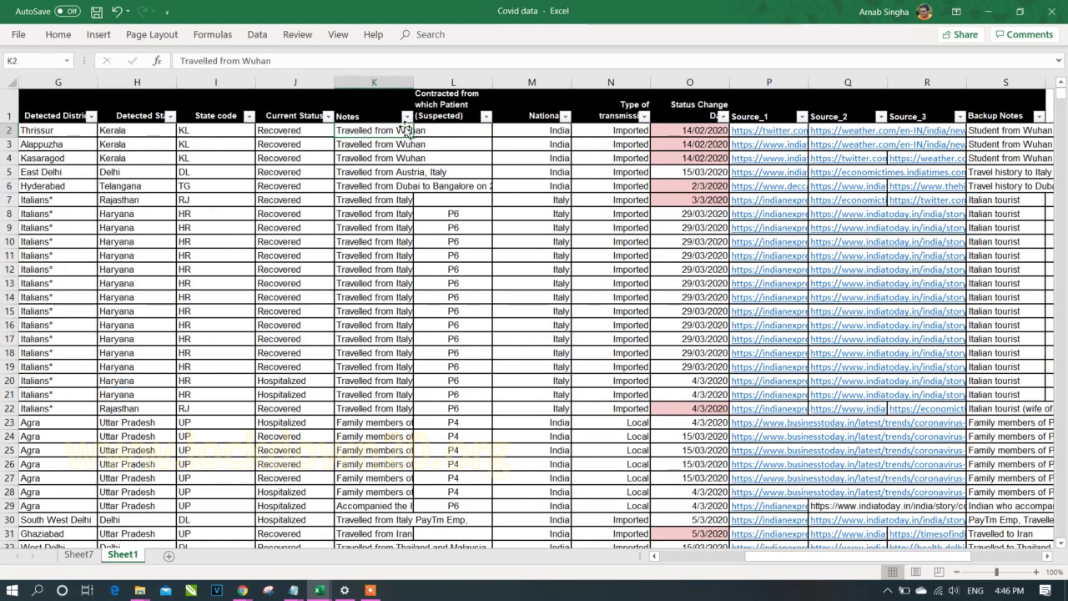
key("Down")
key("Down")
key("Down")
key("Down")
key("Down")
key("Down")
key("Down")
key("Down")
key("Down")
key("Down")
key("Down")
key("Down")
key("Down")
key("Down")
key("Down")
key("Down")
key("Down")
key("Down")
key("Down")
key("Down")
key("Left")
key("ctrl+Up")
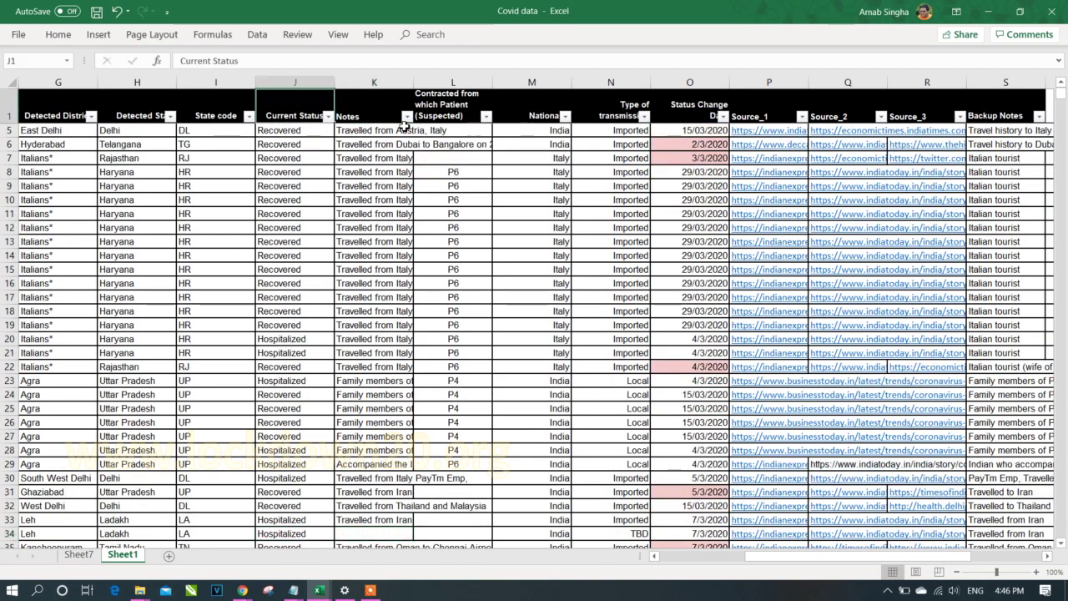
key("Down")
key("ctrl+shift+Down")
key("Down")
key("ctrl+Home")
Select down the announcement date, Detected City and Detected District columns to review the data
key("Right")
key("Right")
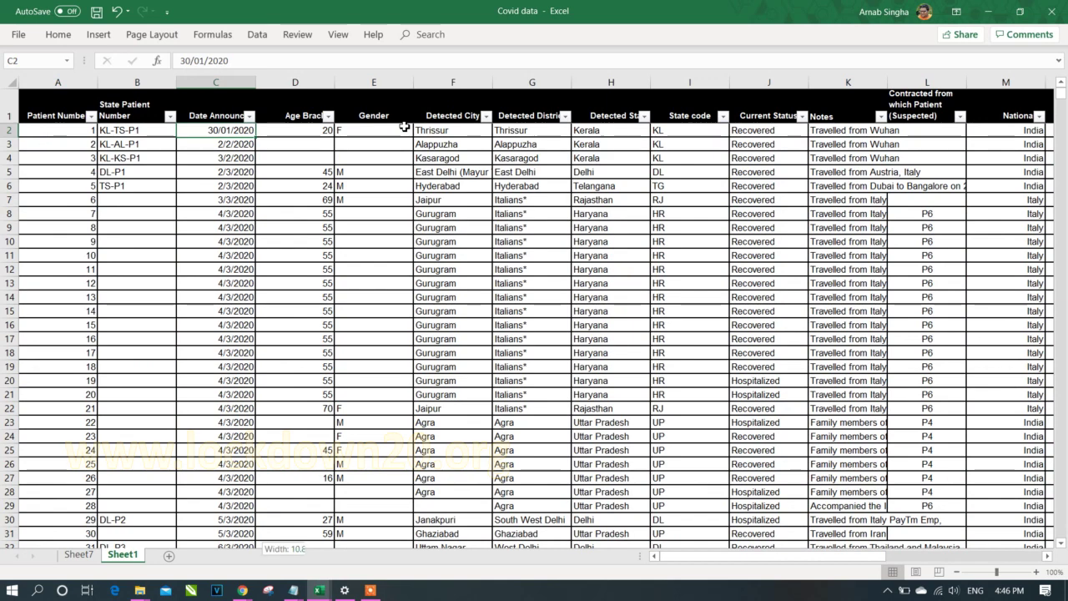
key("ctrl+shift+Down")
key("Up")
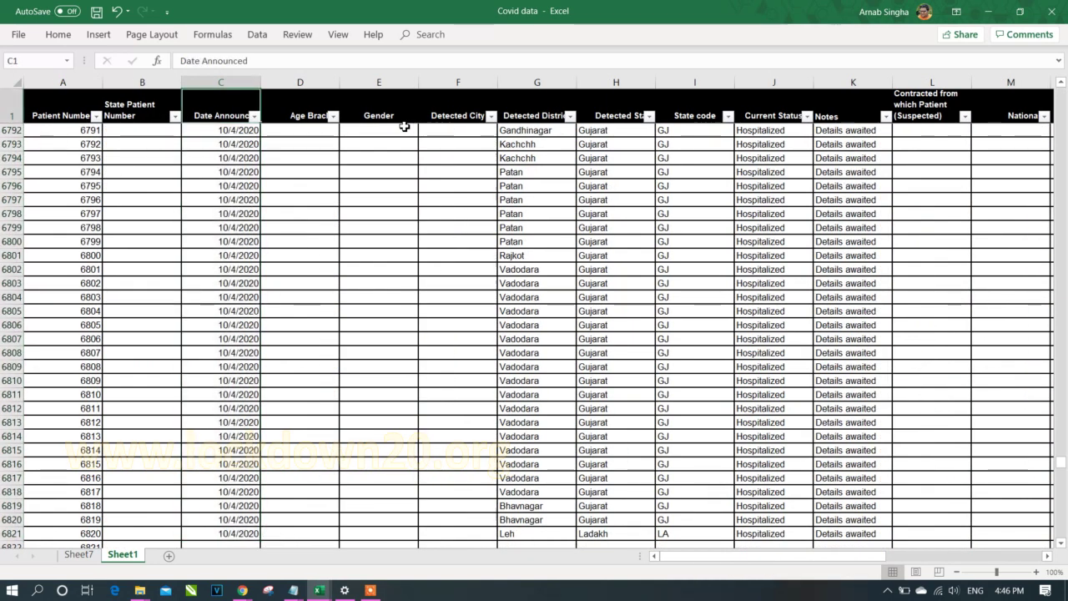
key("Down")
key("Right")
key("Right")
key("Right")
key("ctrl+shift+Down")
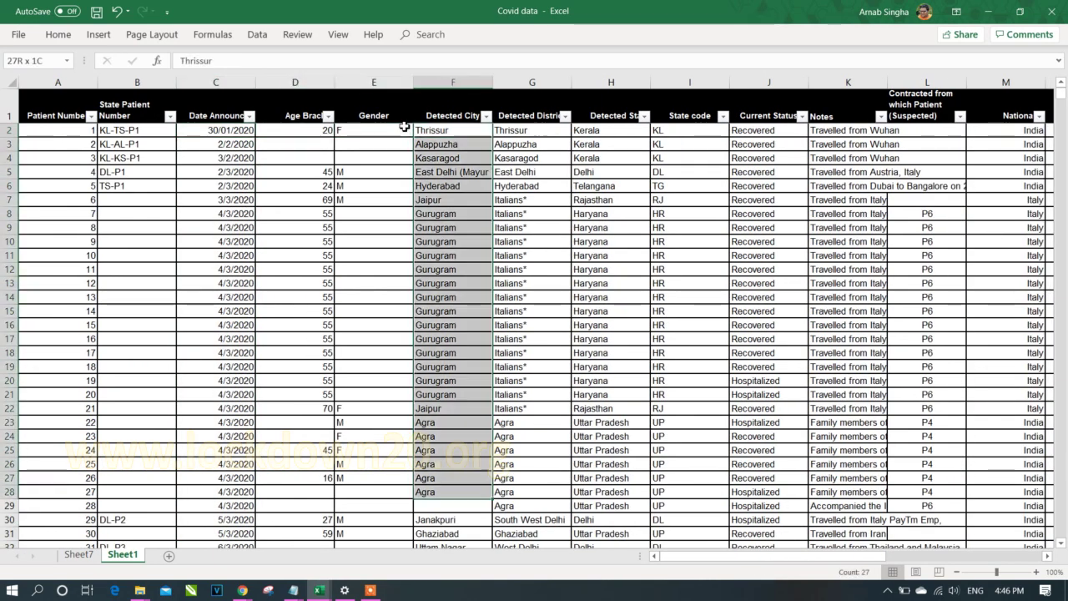
key("Right")
key("shift+Down")
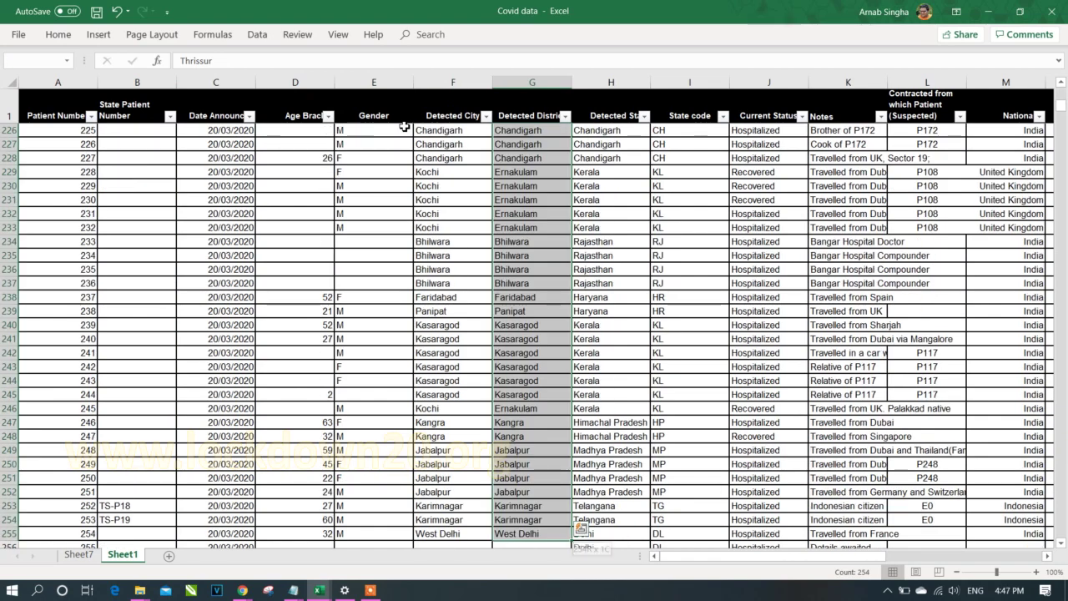
key("shift+Down")
key("shift+Down")
key("shift+Down")
key("shift+Down")
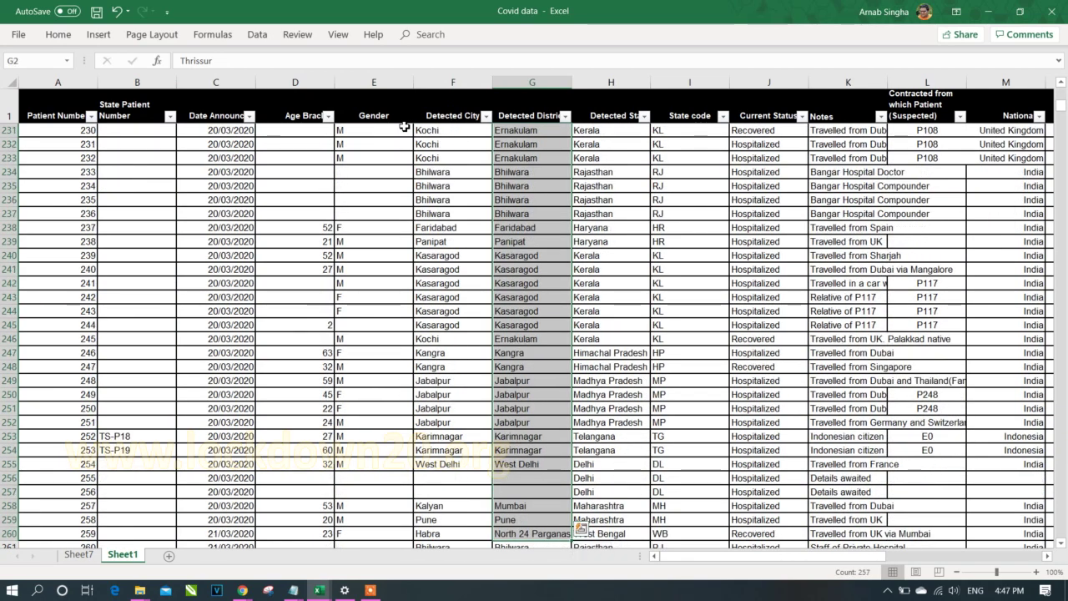
key("Up")
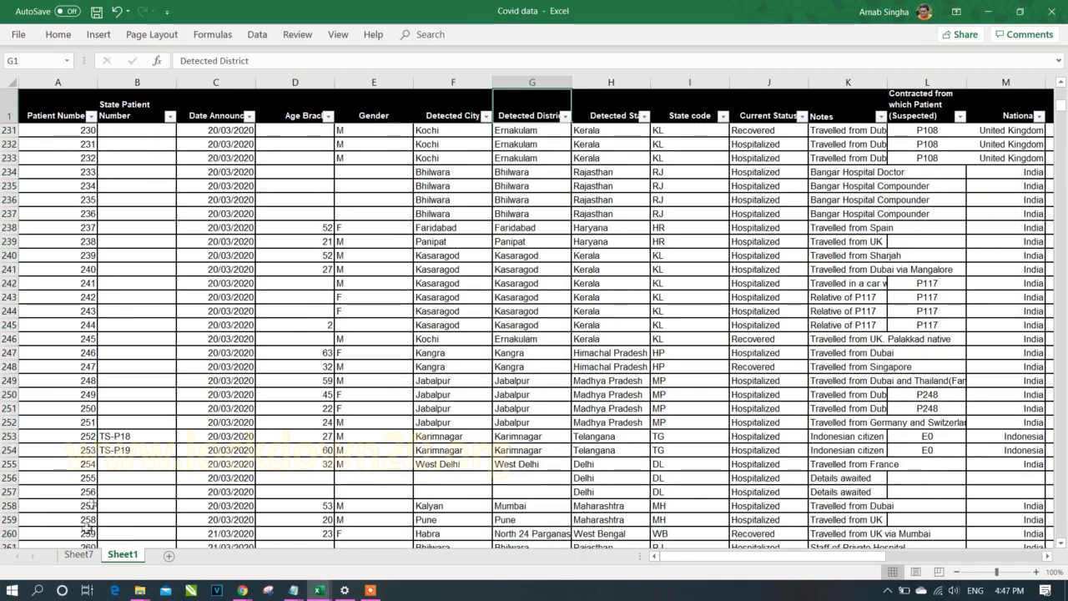
left_click(79, 553)
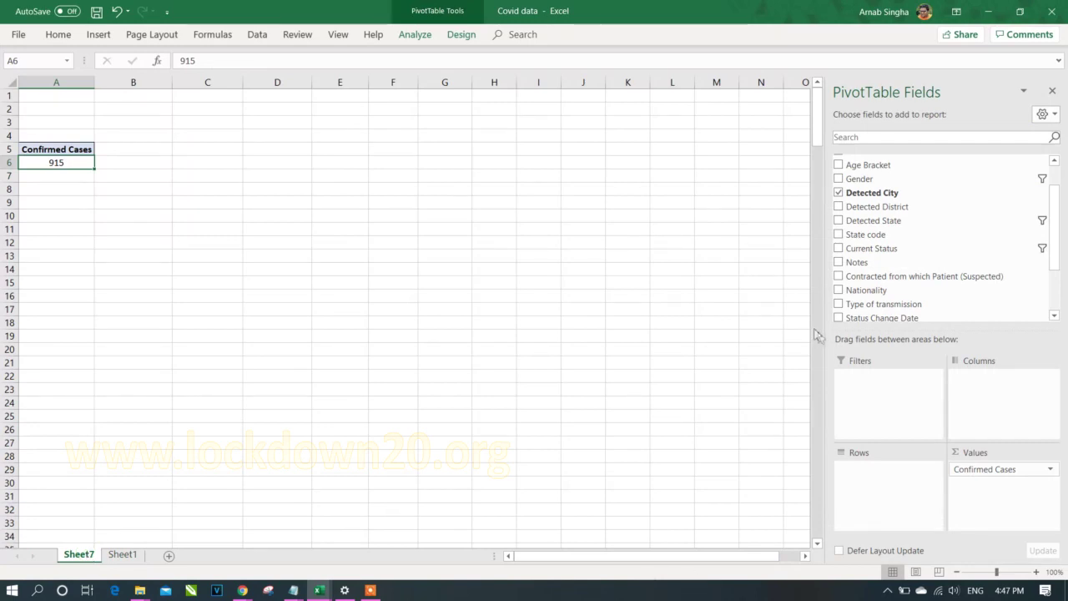
Add Detected State, then Detected City, to the pivot rows so cases show by state and city (Maharashtra 162)
scroll(1059, 251, "up", 1)
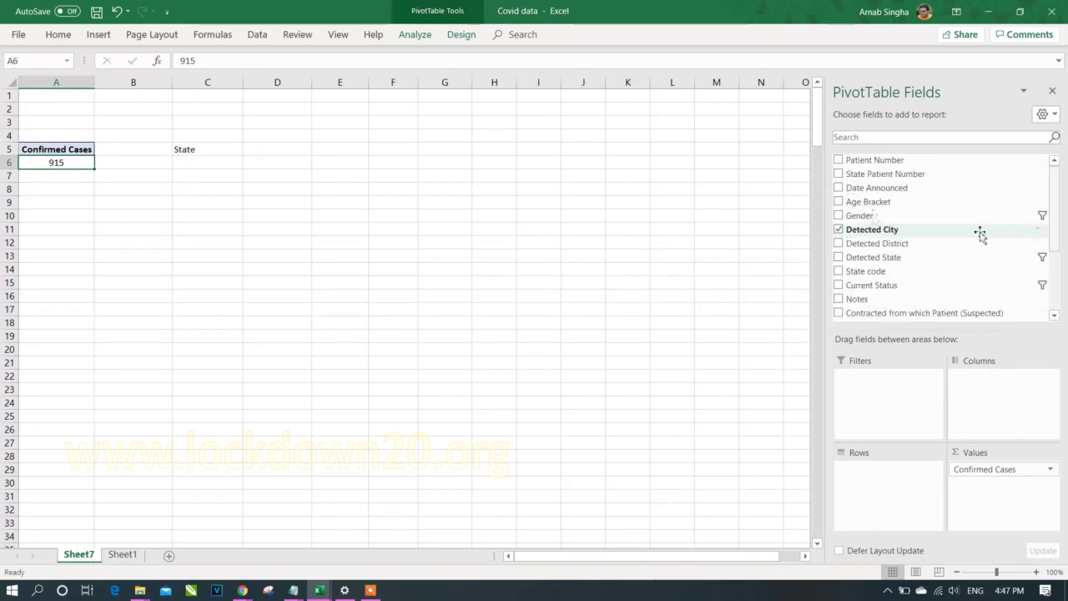
left_click_drag(873, 257, 889, 500)
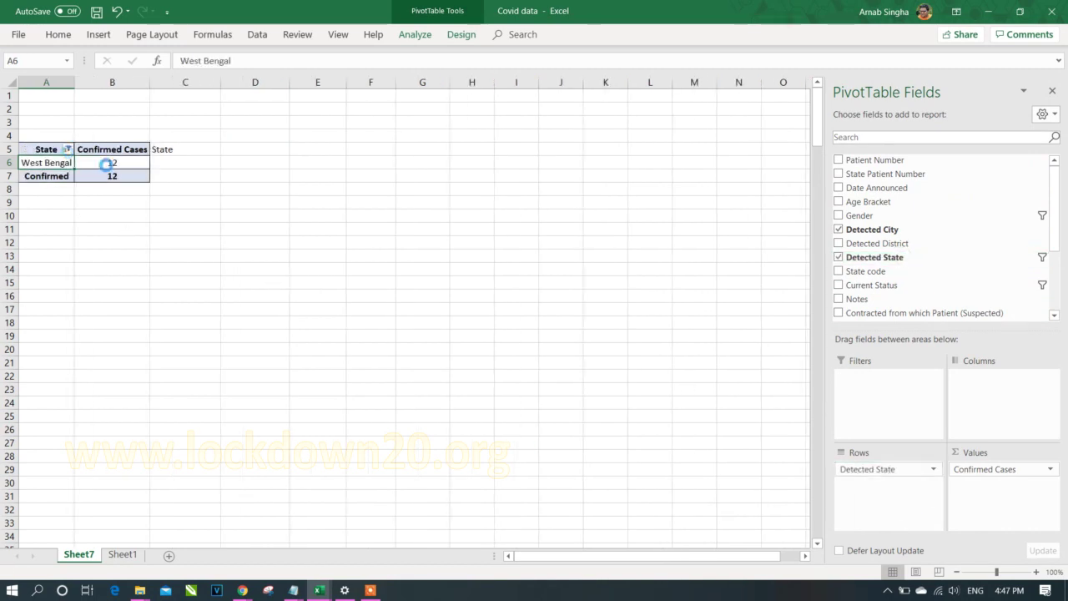
left_click(69, 149)
key("Return")
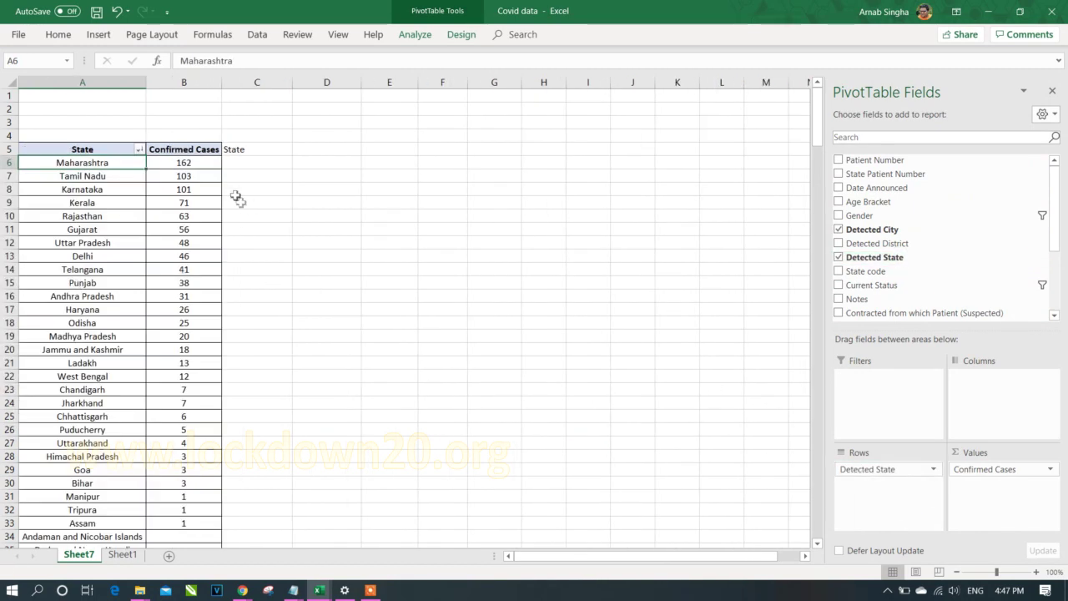
left_click(249, 151)
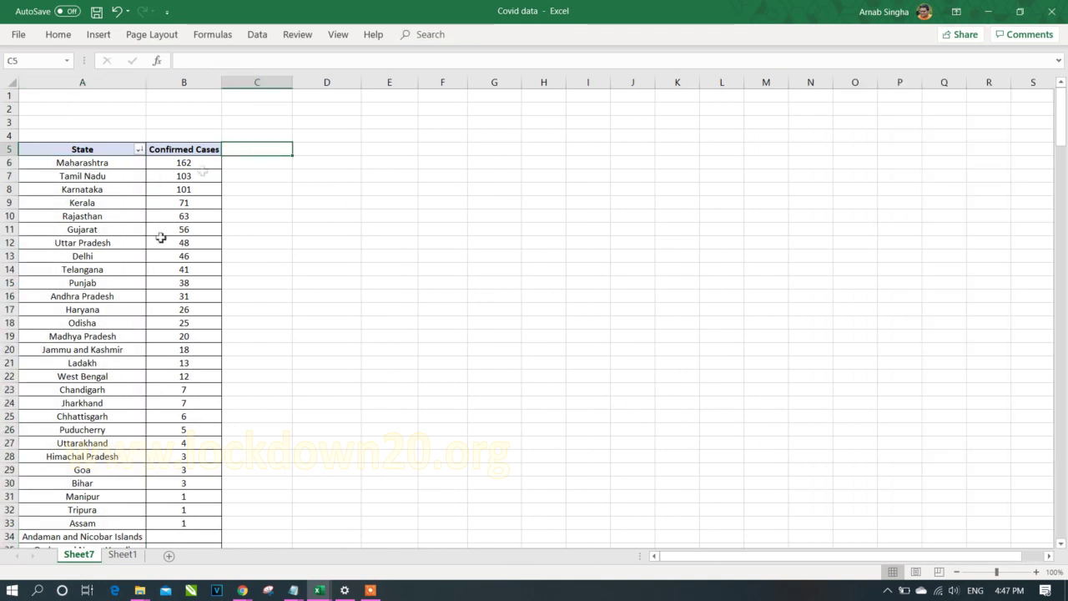
left_click(138, 252)
left_click_drag(910, 228, 886, 487)
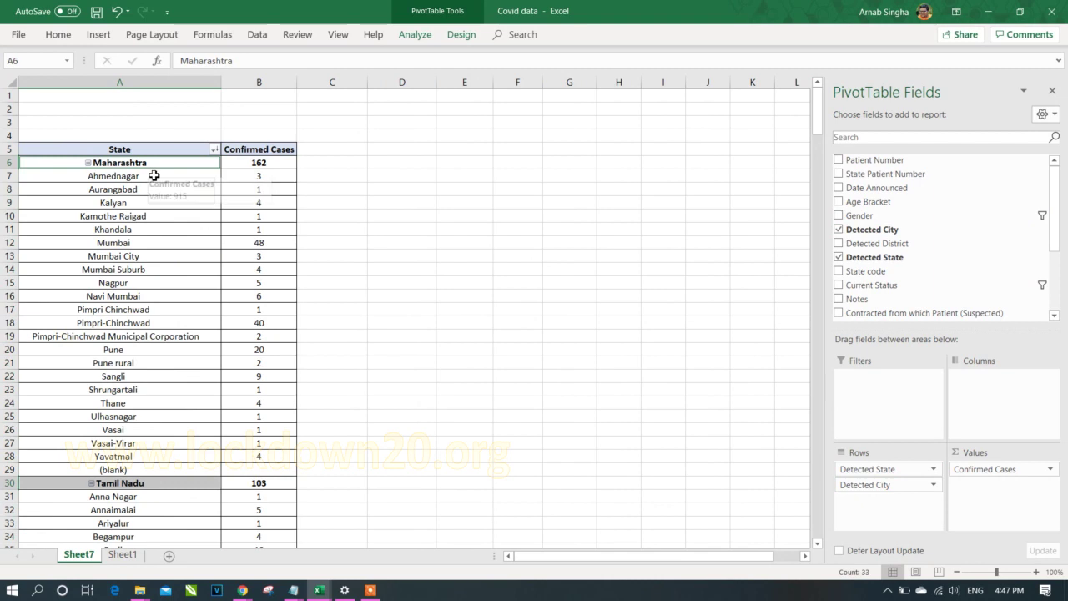
Add Gender below Detected City in the pivot rows, splitting each city into M and F counts
left_click(237, 162)
left_click_drag(177, 178, 260, 456)
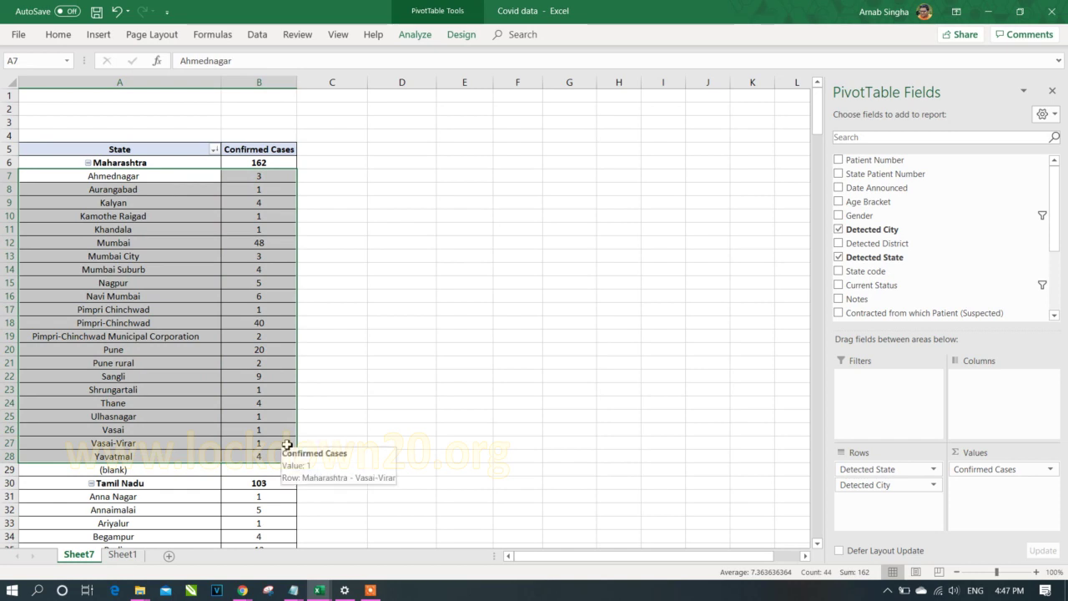
left_click(116, 180)
left_click_drag(859, 215, 912, 512)
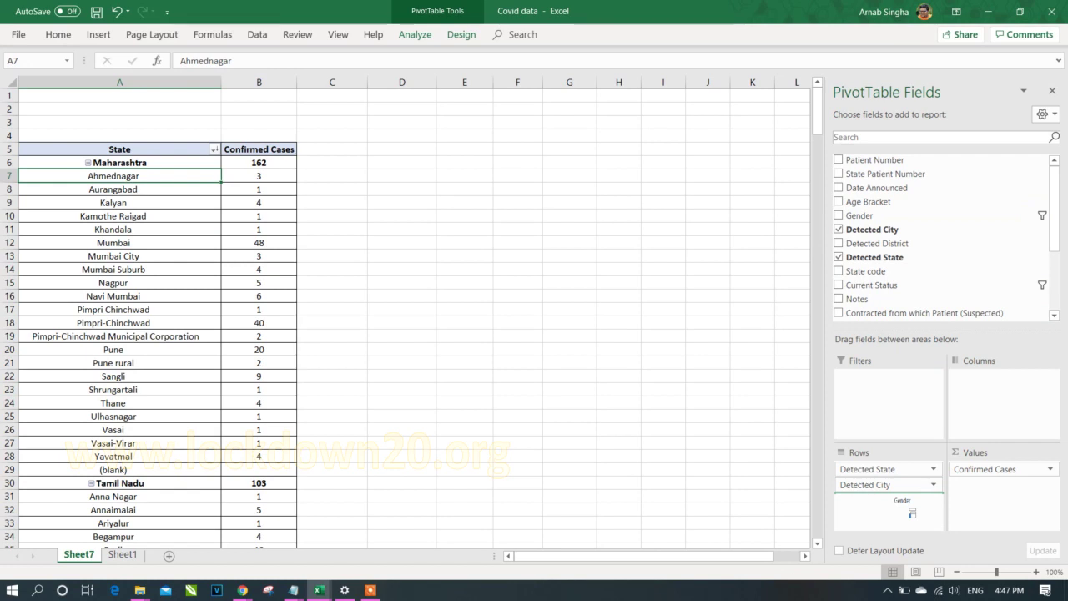
left_click_drag(912, 512, 911, 512)
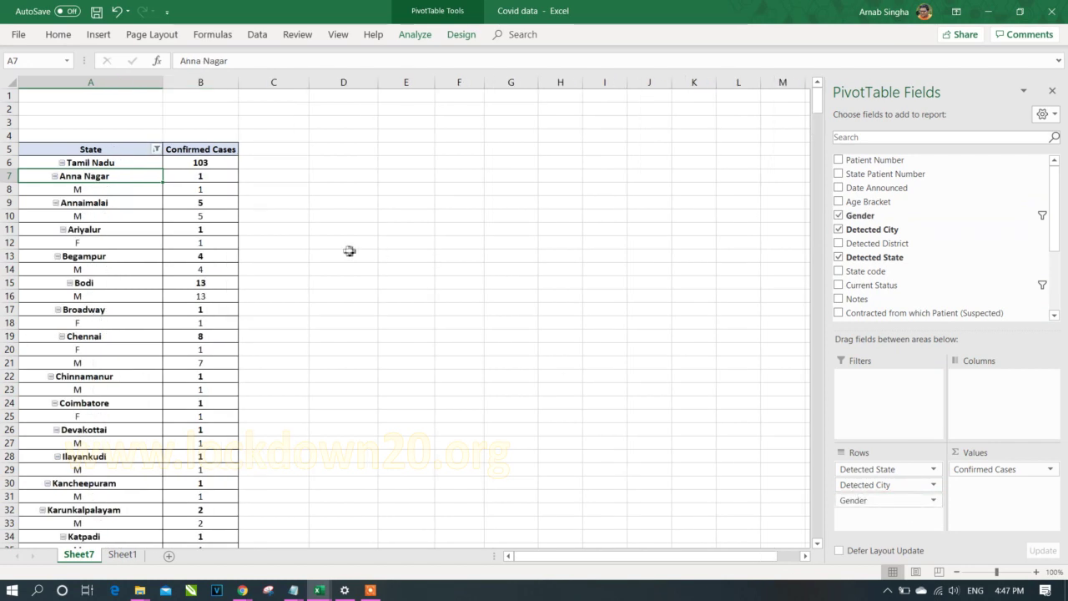
left_click(137, 162)
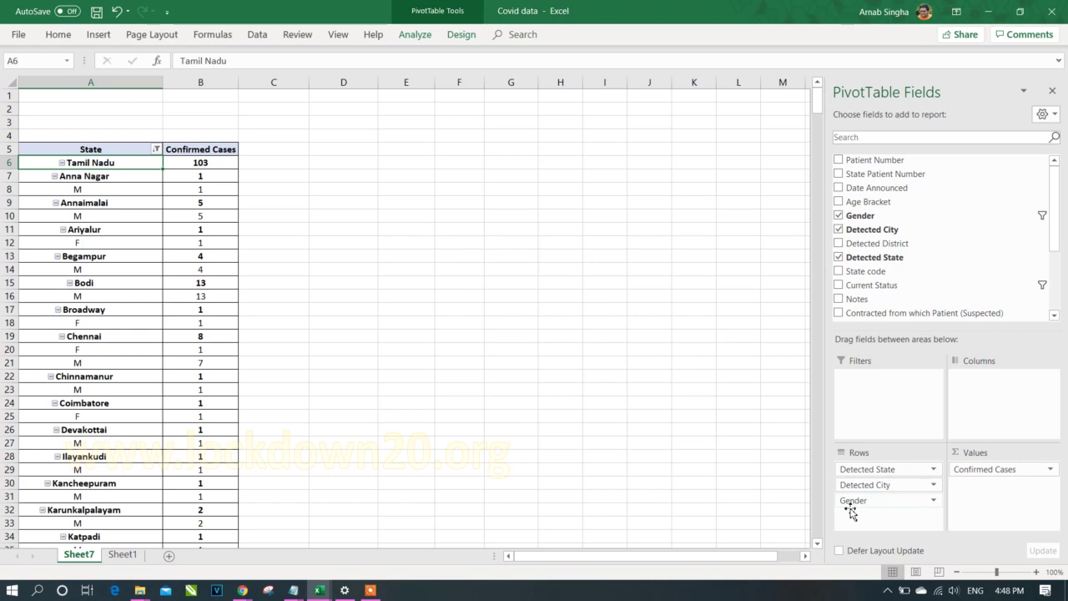
Filter Sheet1's Detected State column to Maharashtra only, showing 1364 of 6883 records
left_click(122, 553)
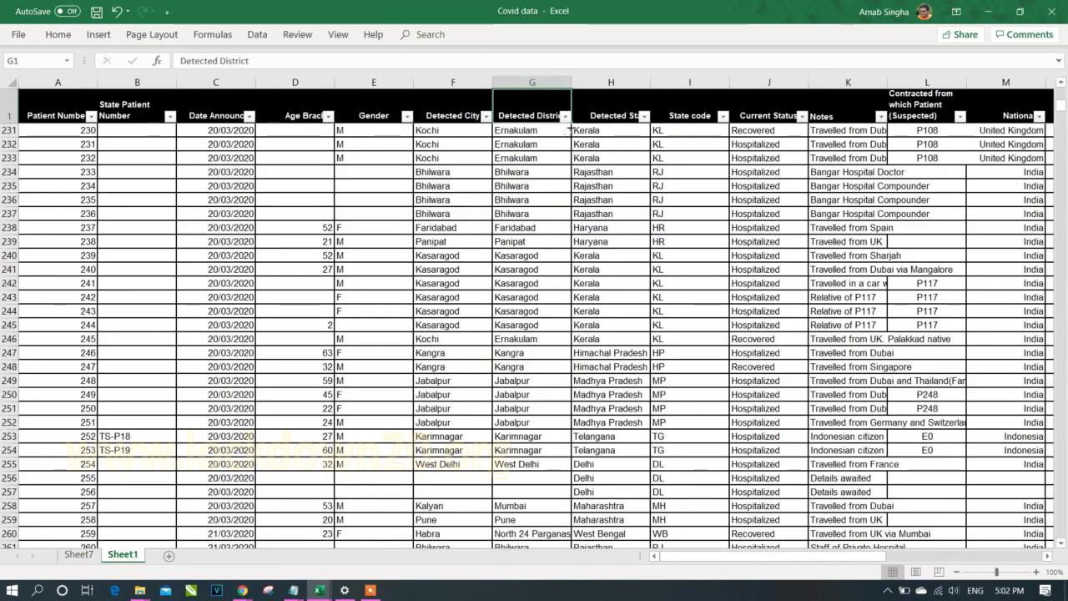
left_click(644, 116)
left_click(522, 251)
left_click_drag(640, 268, 643, 323)
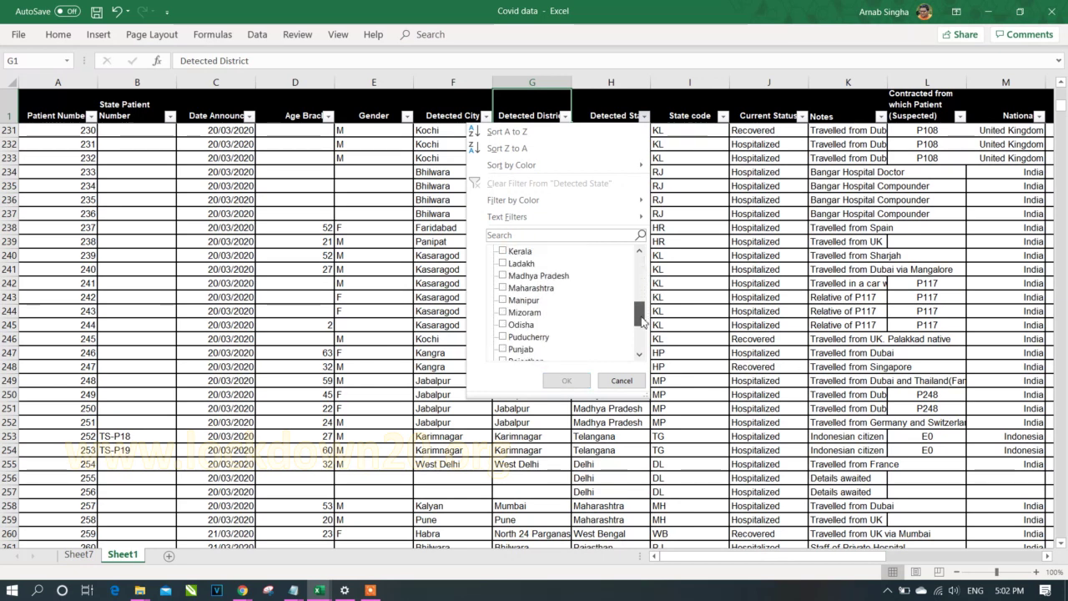
left_click(523, 289)
key("Return")
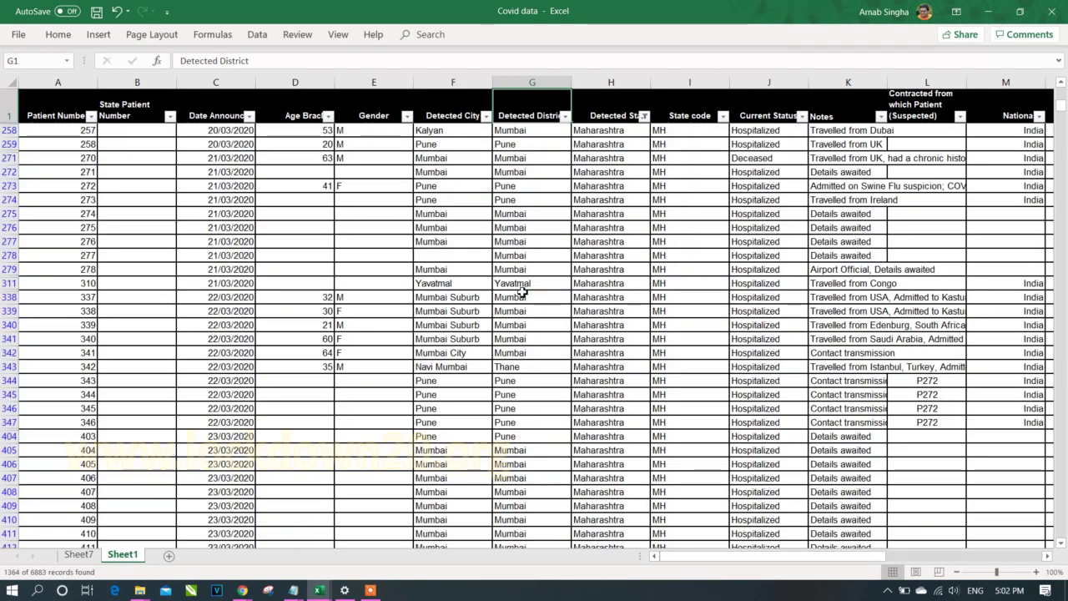
Inspect the Detected District and Detected City filter lists without changing them
left_click(566, 117)
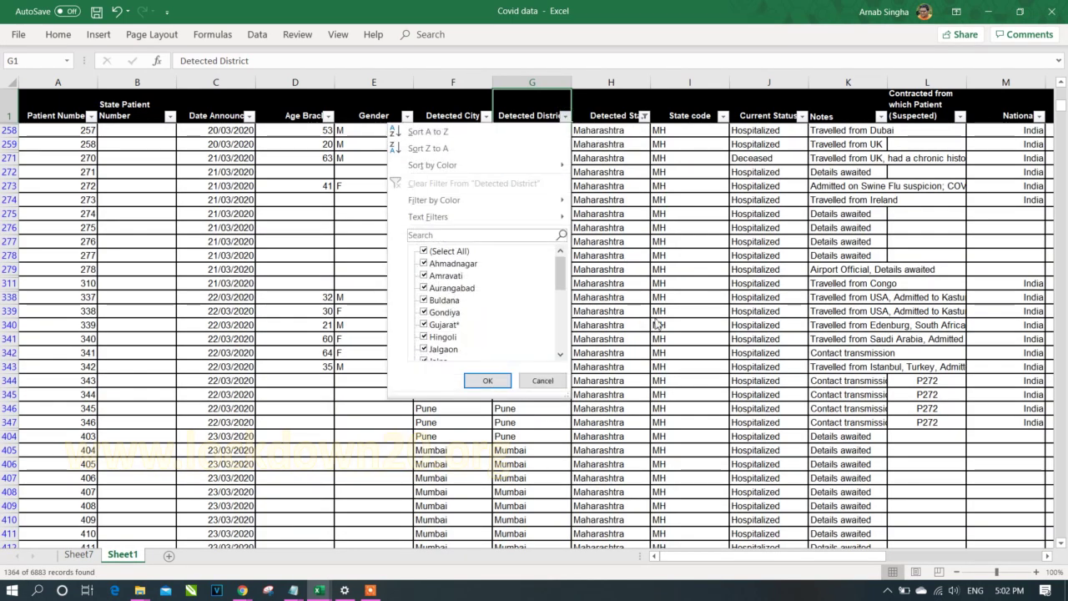
key("Escape")
left_click(485, 116)
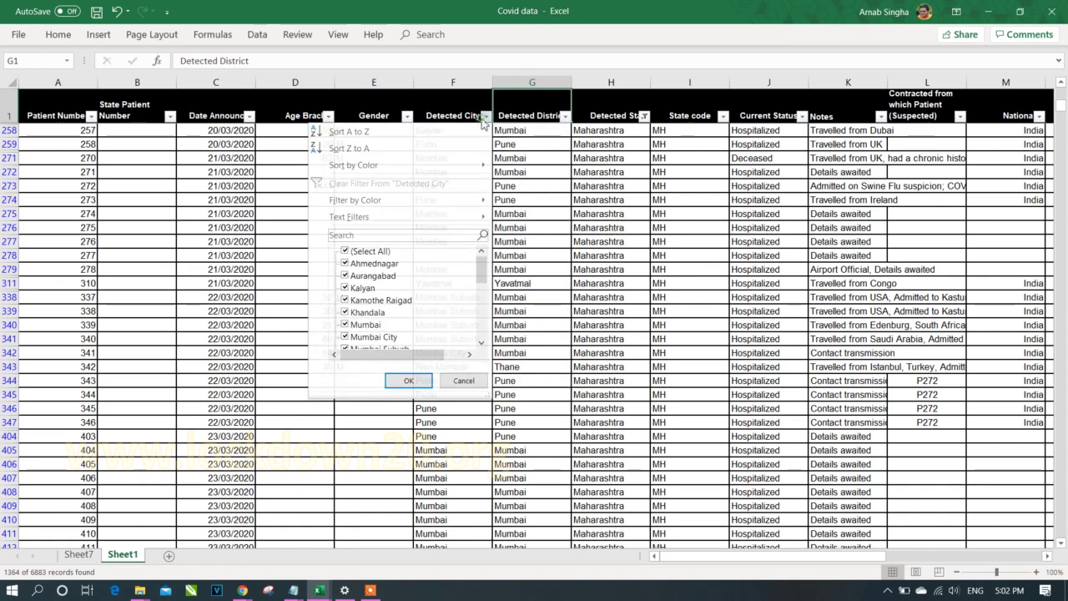
key("Escape")
left_click(452, 131)
scroll(452, 131, "up", 4)
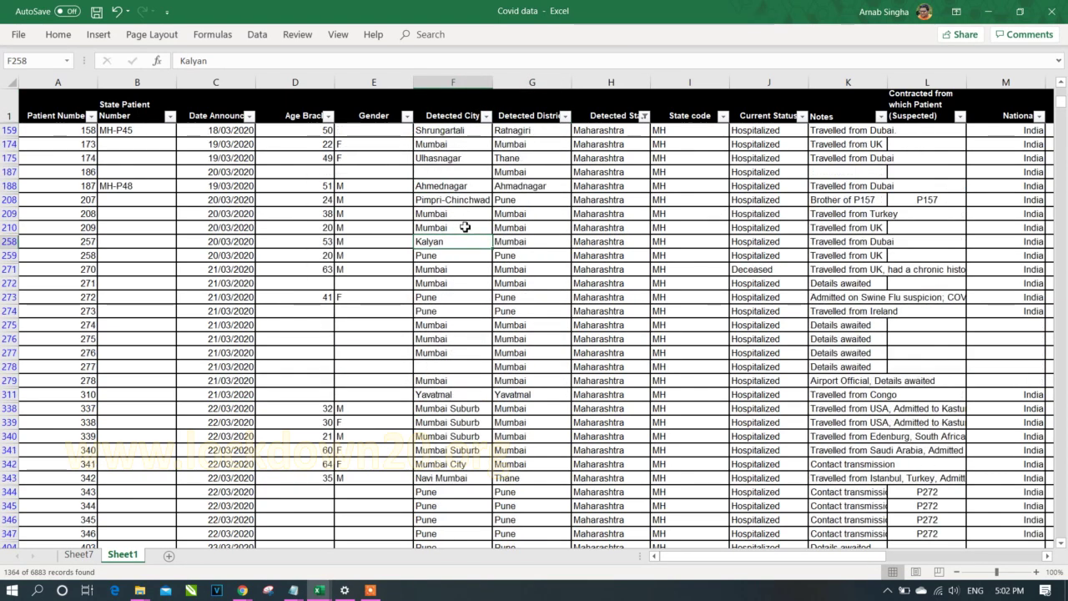
left_click(485, 116)
left_click(349, 131)
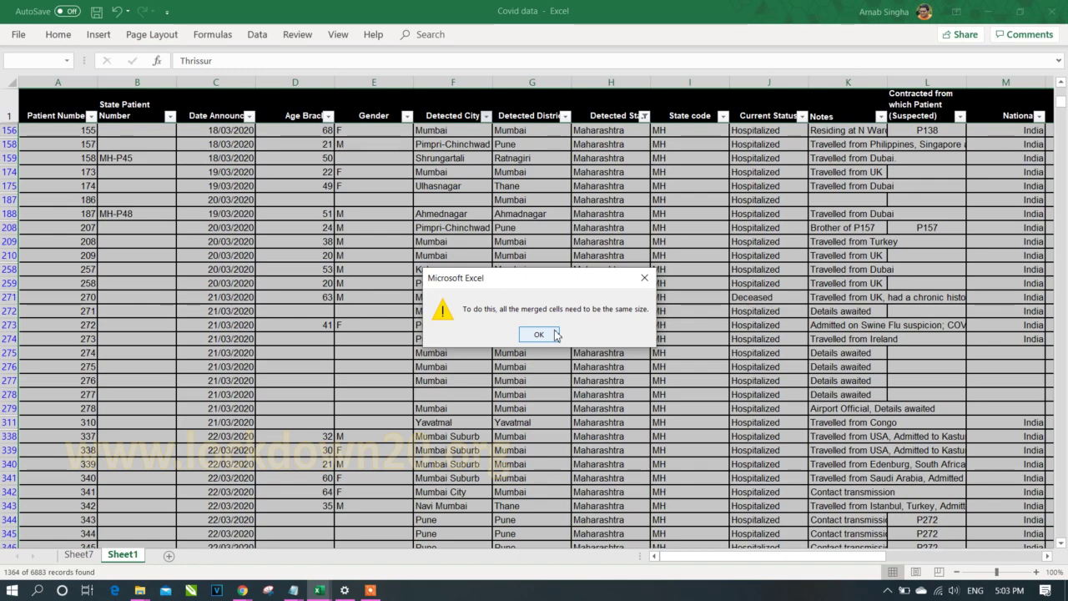
Dismiss the merged-cells warning, review the Pune rows, then go back to the Tamil Nadu pivot on Sheet7
left_click(557, 335)
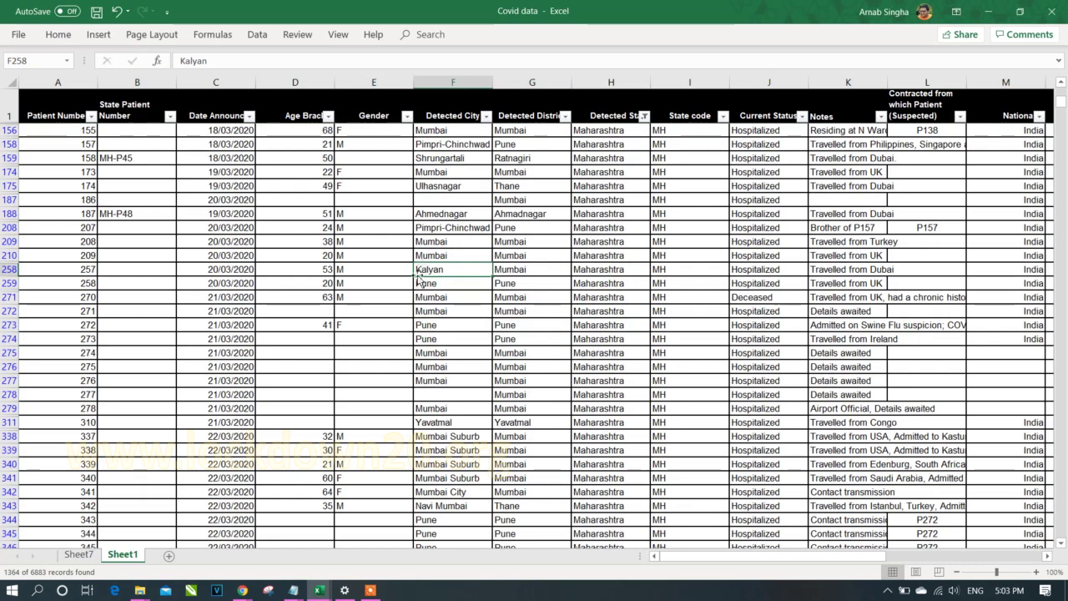
scroll(513, 309, "up", 15)
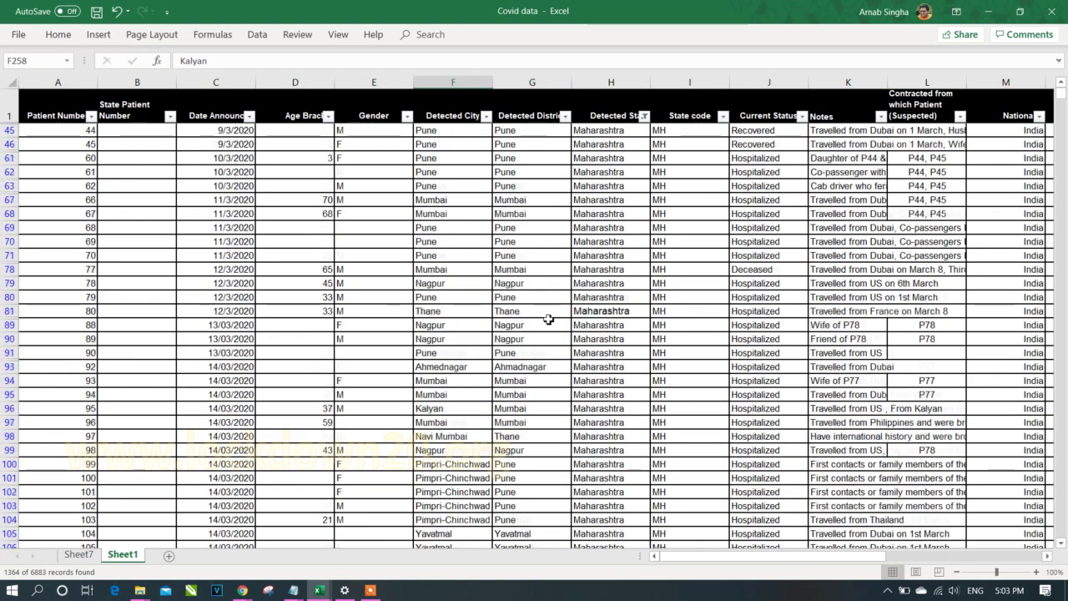
left_click_drag(445, 129, 505, 186)
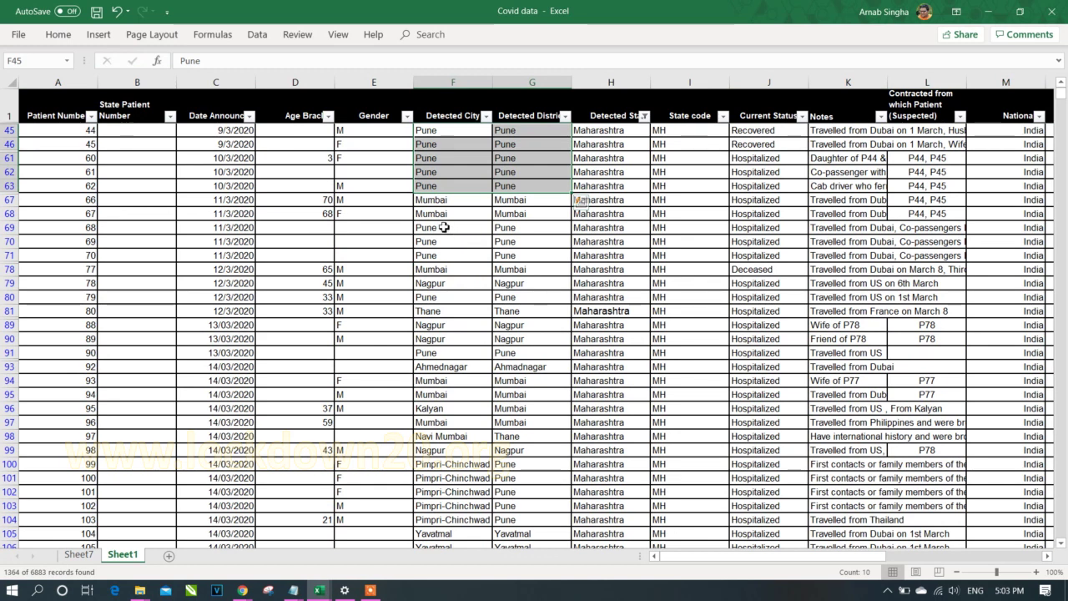
left_click_drag(445, 227, 532, 254)
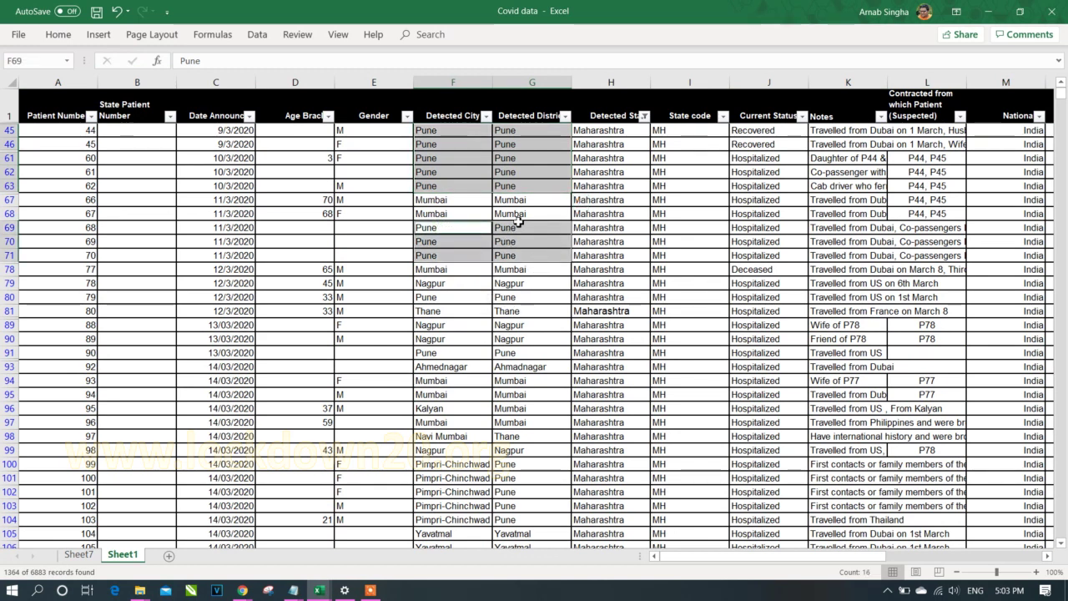
left_click_drag(443, 298, 532, 298)
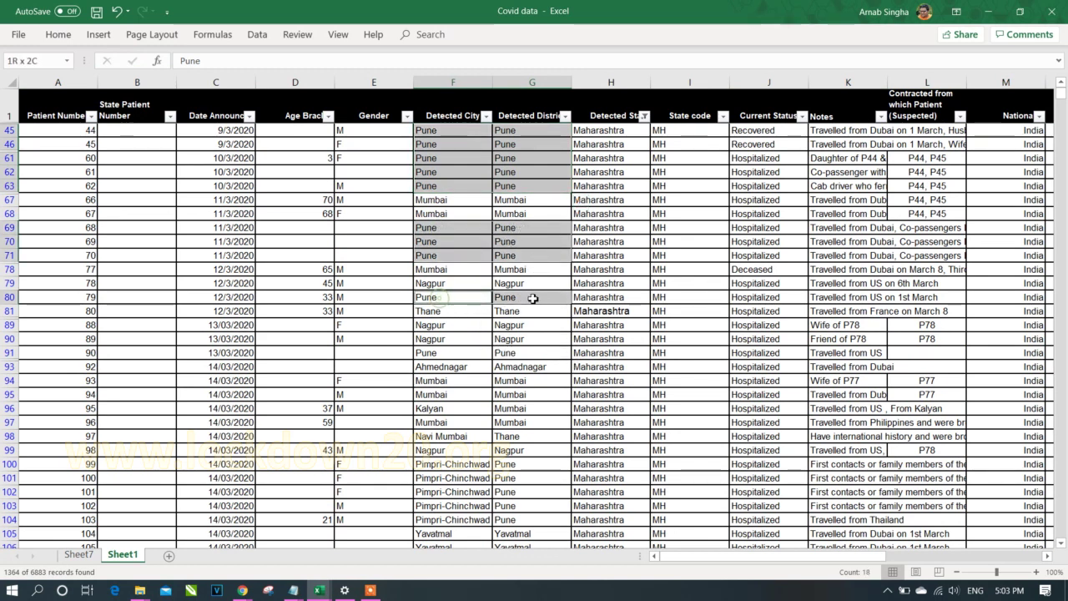
left_click_drag(444, 352, 558, 359)
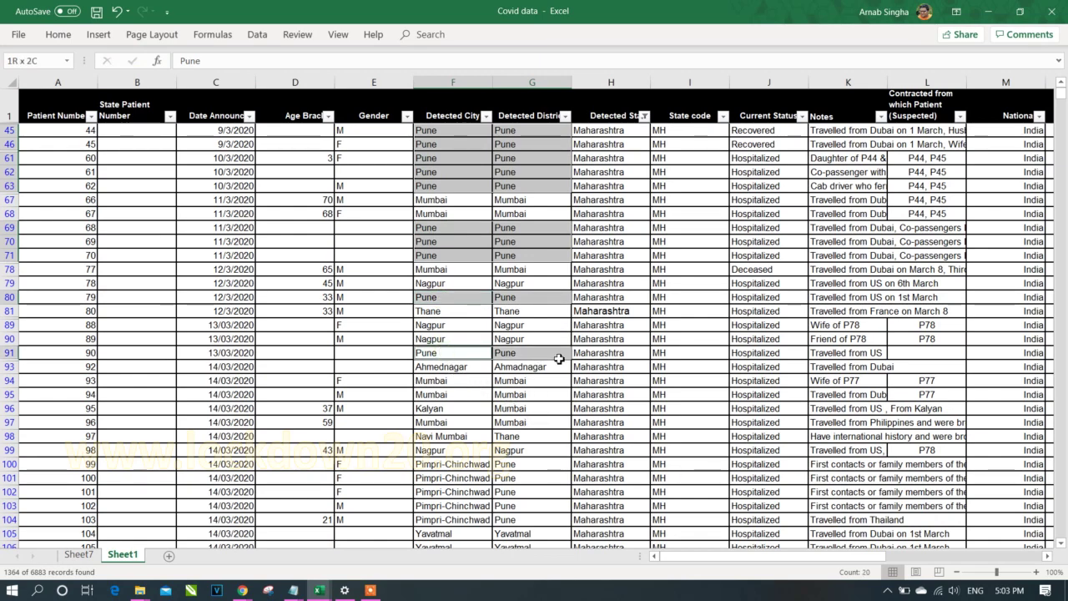
scroll(558, 359, "down", 10)
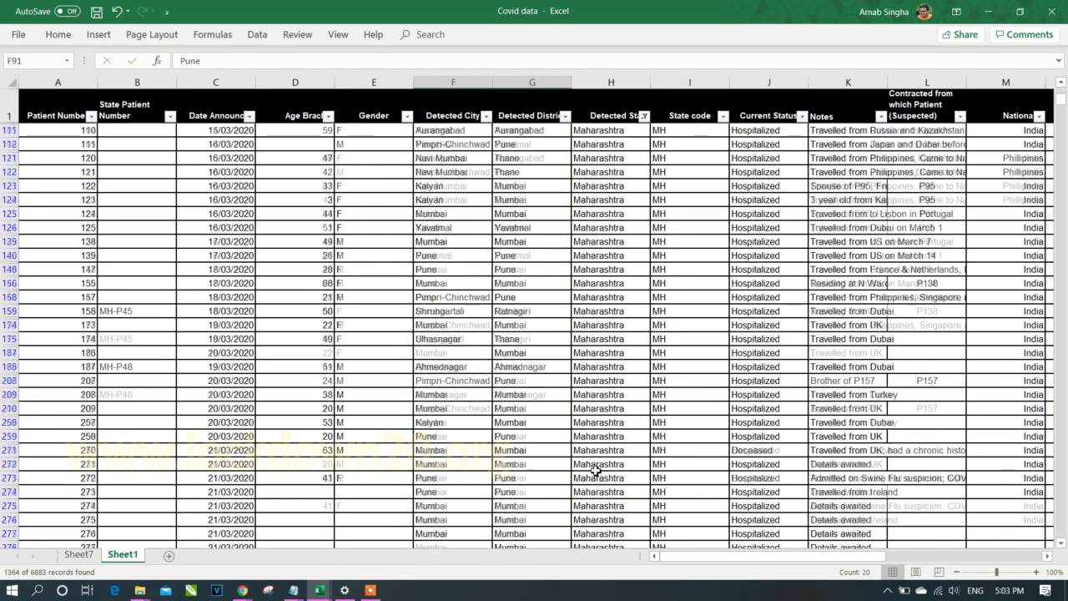
scroll(595, 470, "down", 4)
left_click_drag(457, 354, 528, 353)
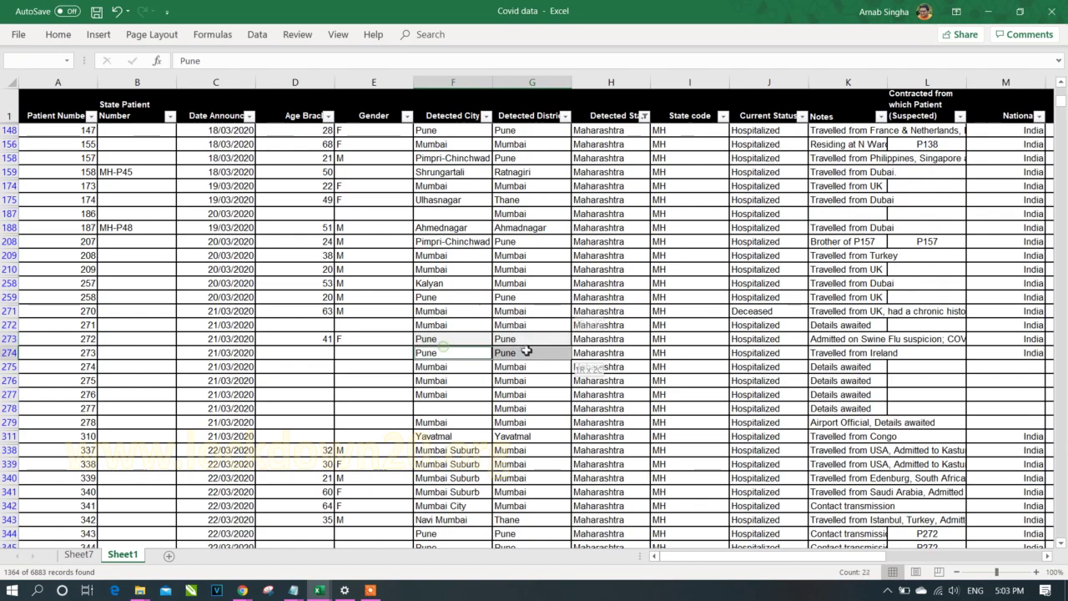
left_click(552, 451)
scroll(556, 369, "up", 14)
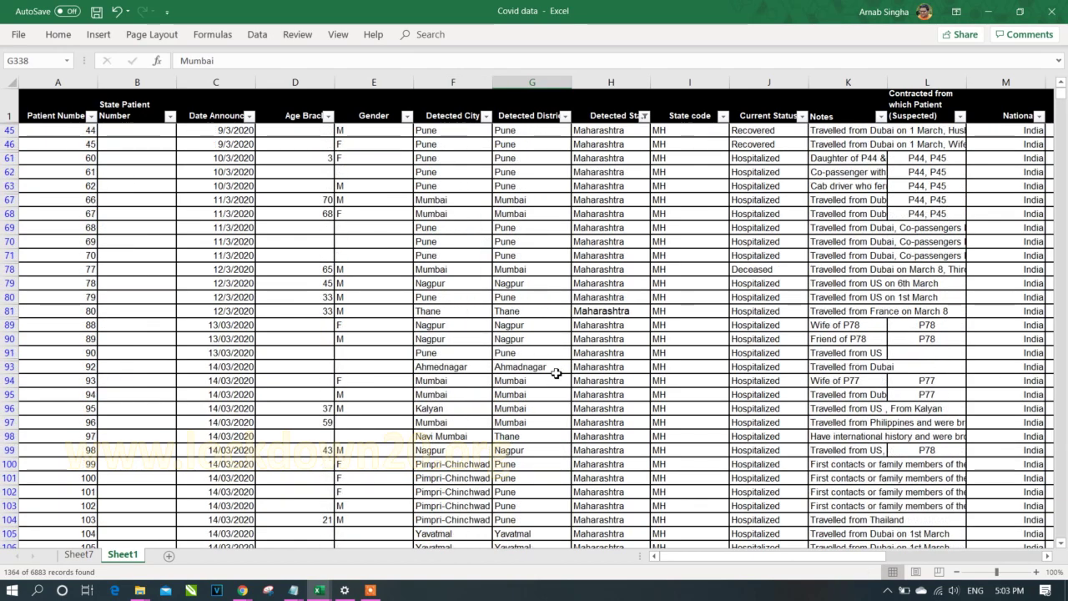
left_click(79, 554)
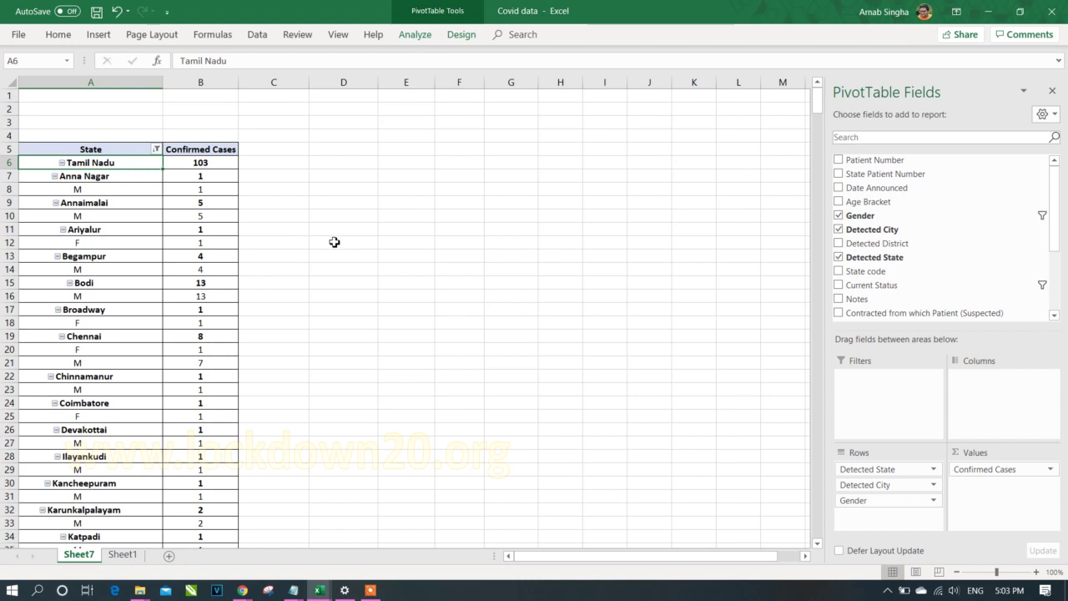
left_click_drag(140, 179, 183, 190)
left_click_drag(100, 205, 214, 216)
left_click_drag(106, 229, 194, 242)
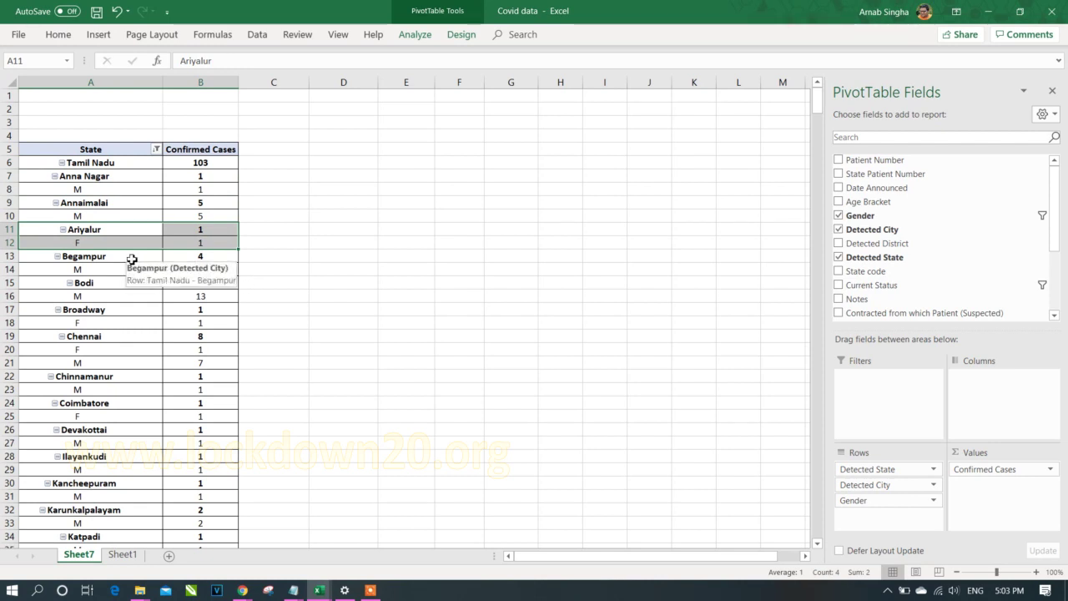
left_click_drag(132, 260, 219, 269)
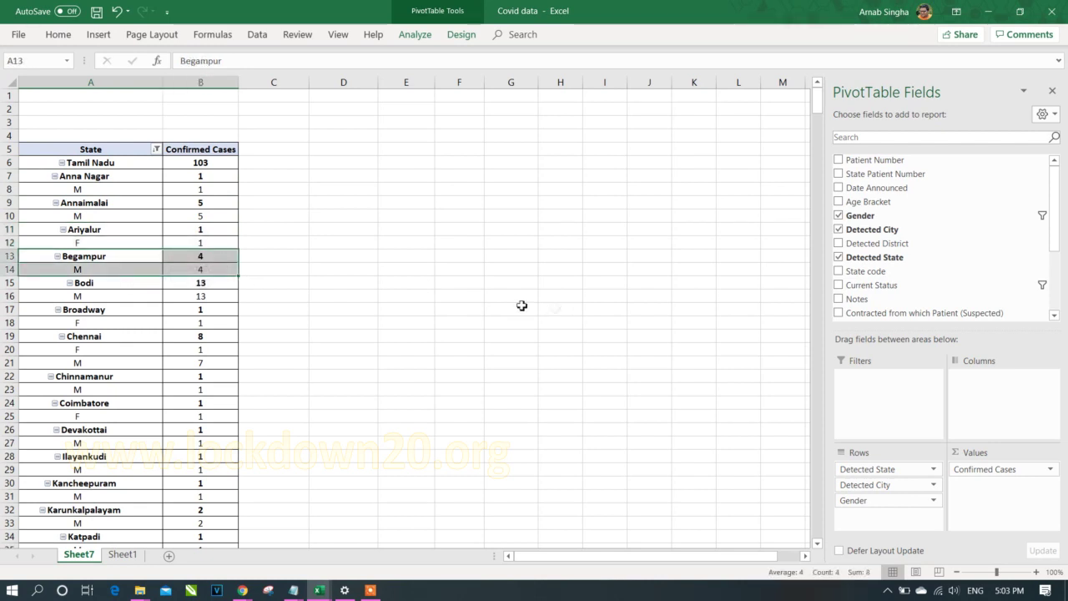
scroll(167, 338, "down", 1)
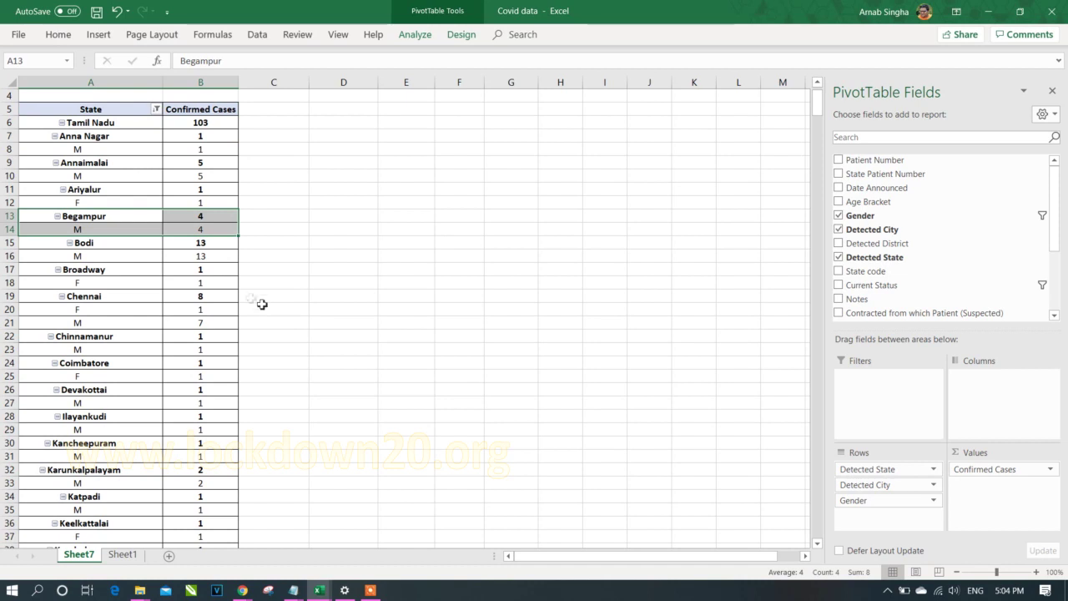
Enter the headings State, City/District, Gender and Confirmed in cells D5 to G5
mouse_move(215, 296)
left_click(363, 114)
type("State")
key("Tab")
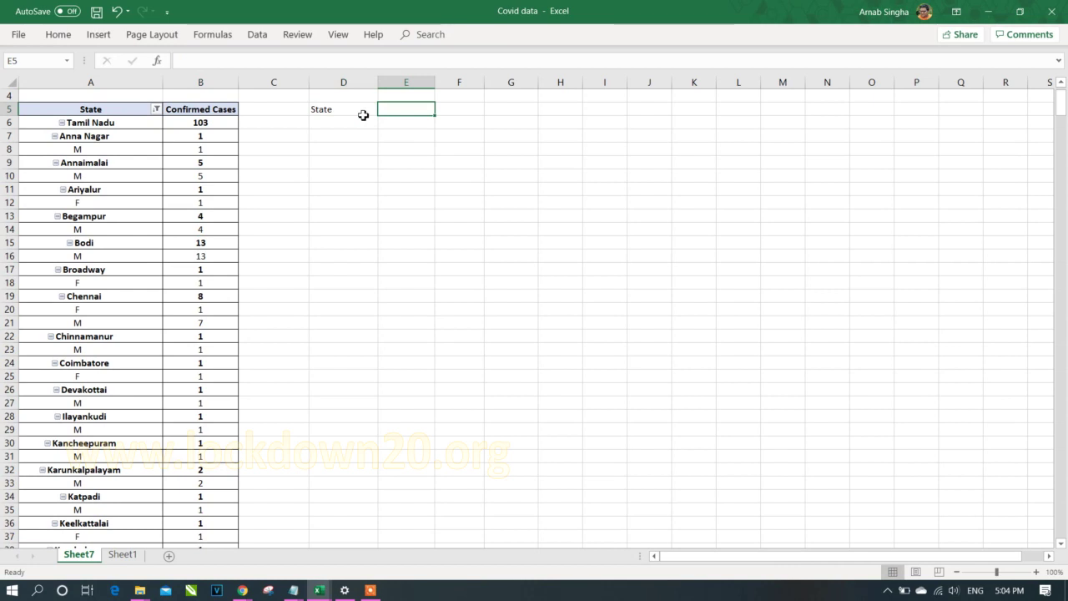
type("City")
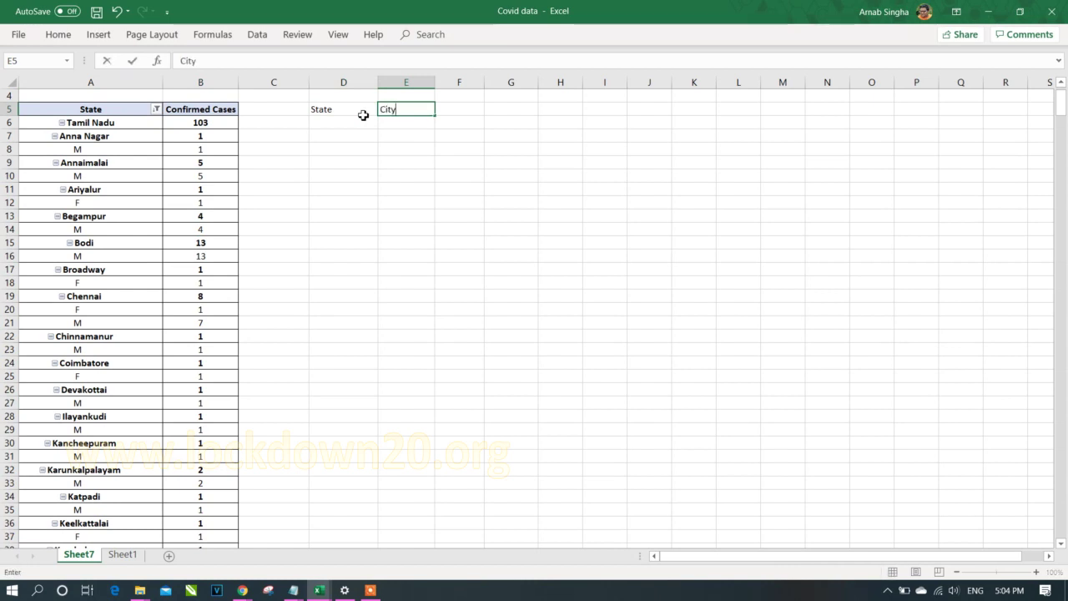
type("/District")
key("Tab")
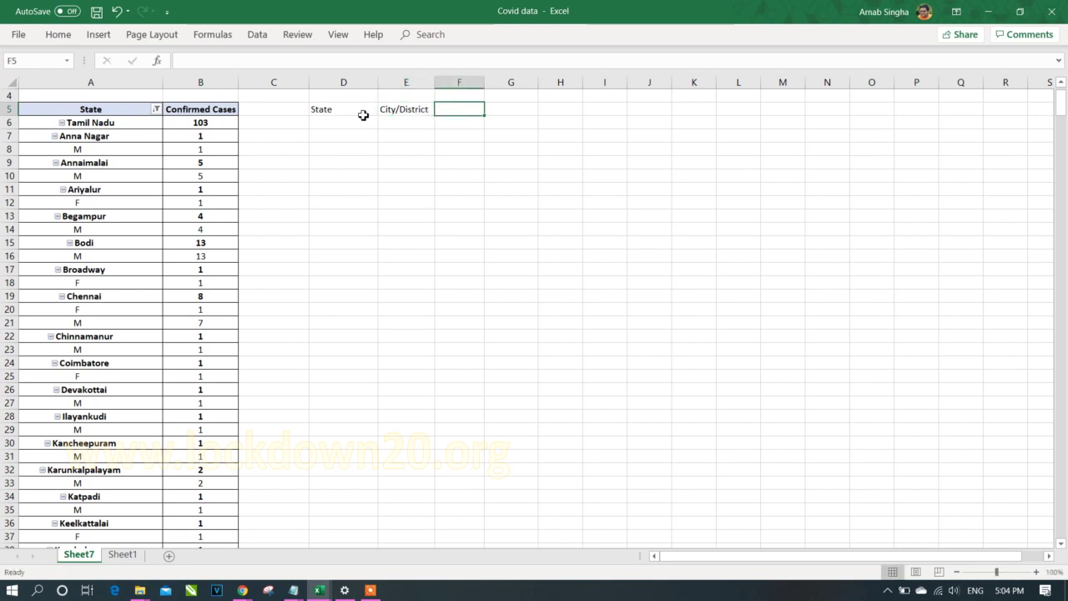
type("Gender'")
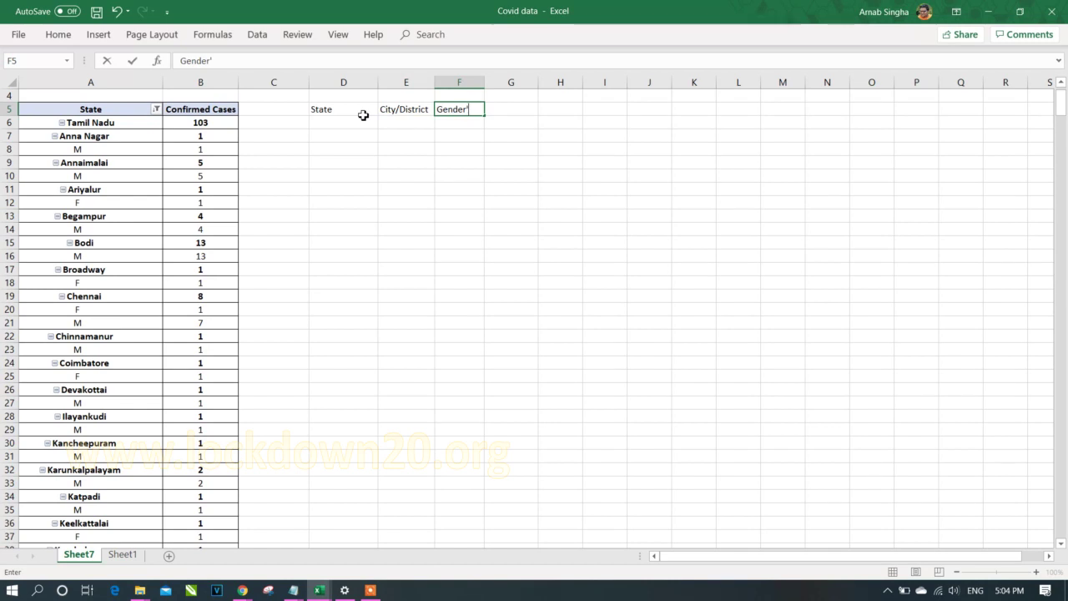
key("Tab")
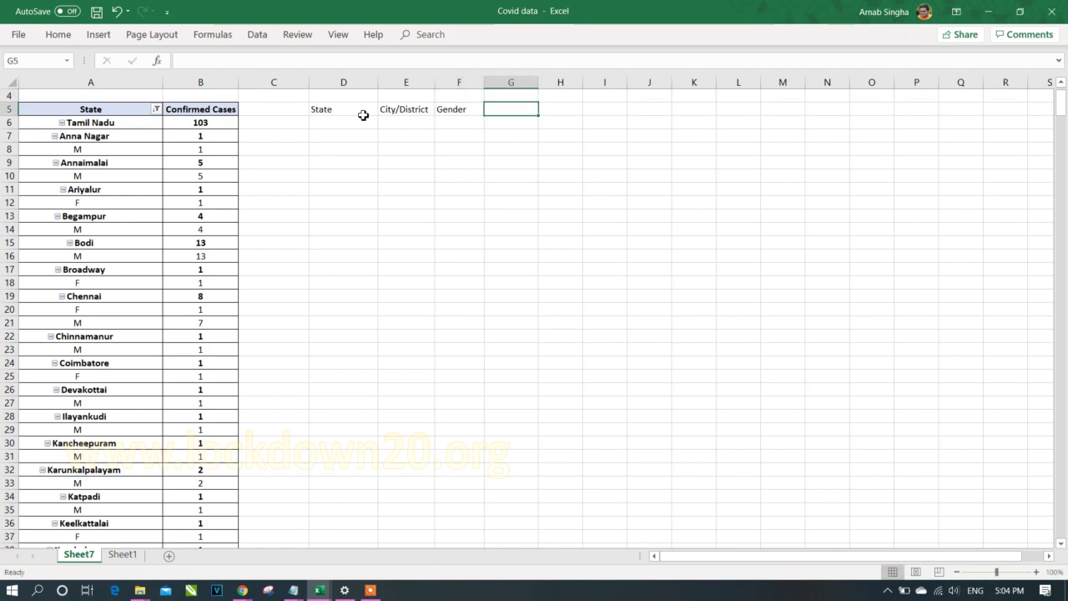
type("M")
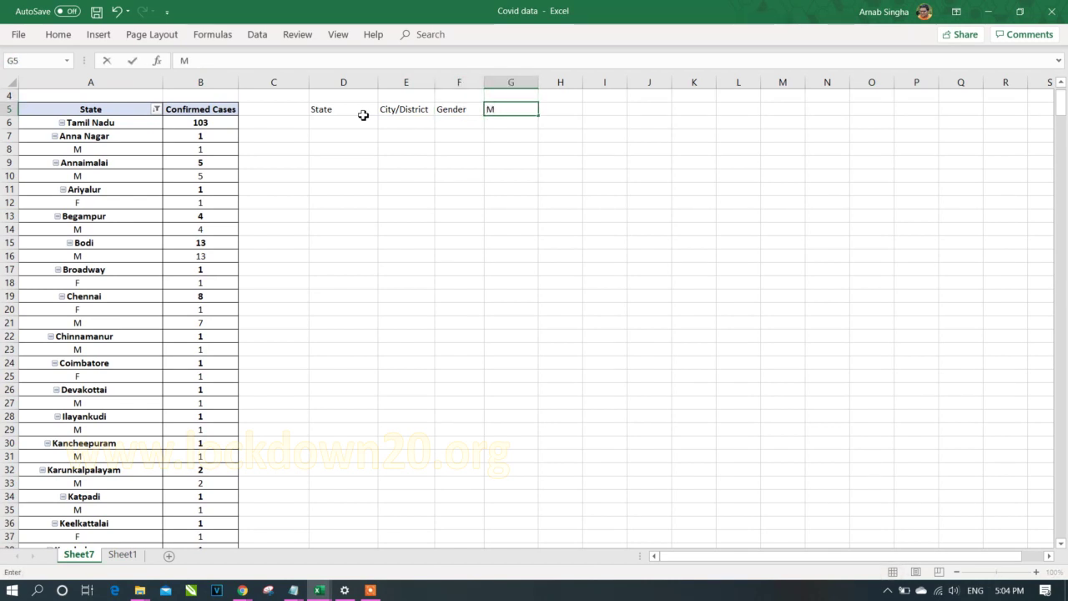
type("Confirmed")
key("Return")
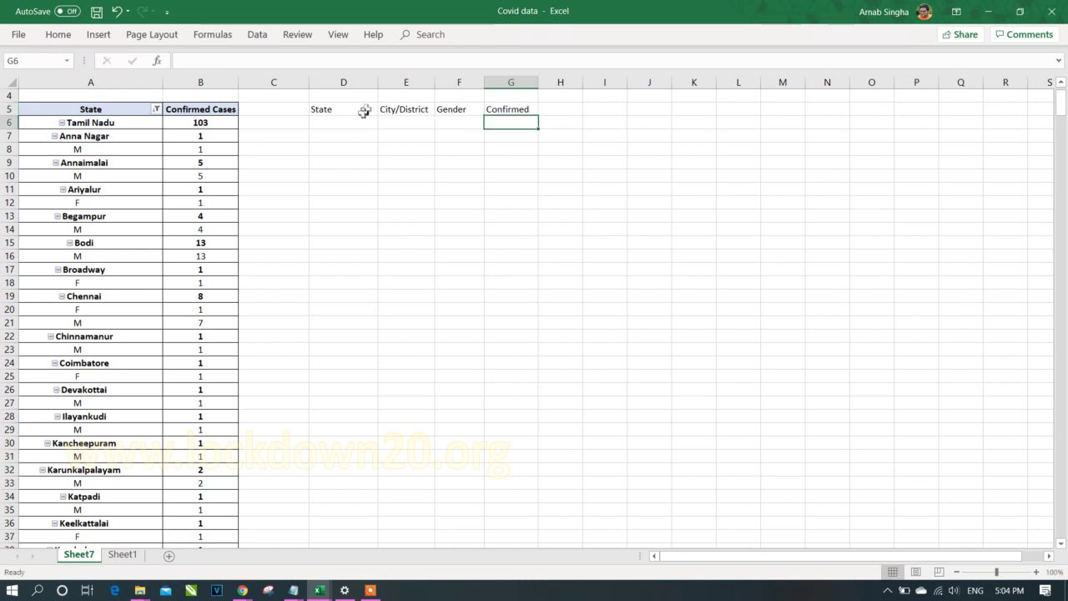
AutoFit columns D to G to the new headings, then widen columns D and F
left_click_drag(360, 81, 548, 90)
left_click(548, 94)
left_click_drag(328, 85, 540, 84)
double_click(541, 83)
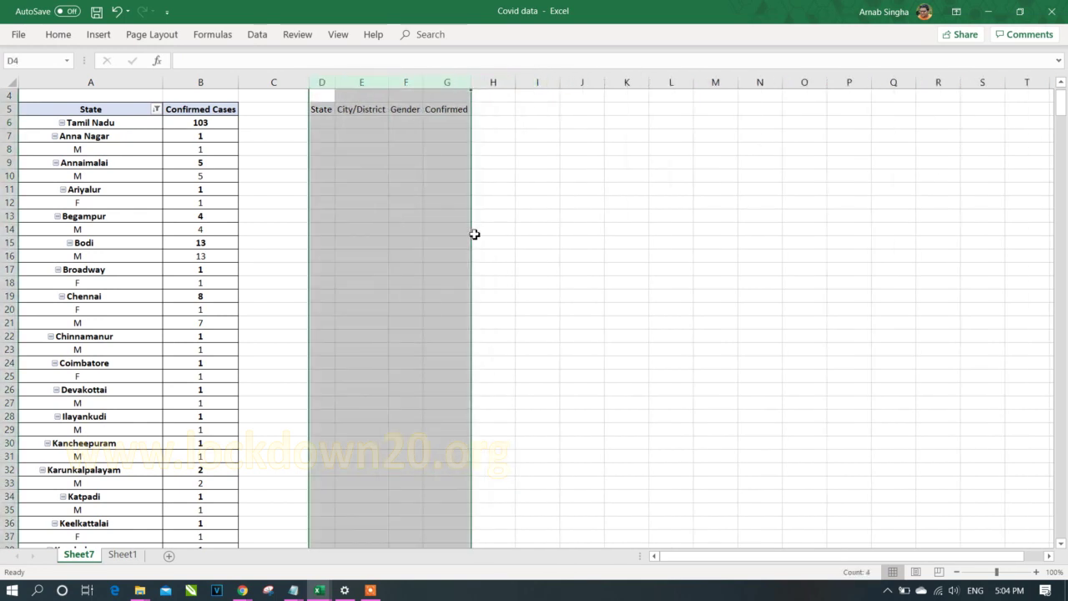
left_click(493, 229)
left_click(167, 282)
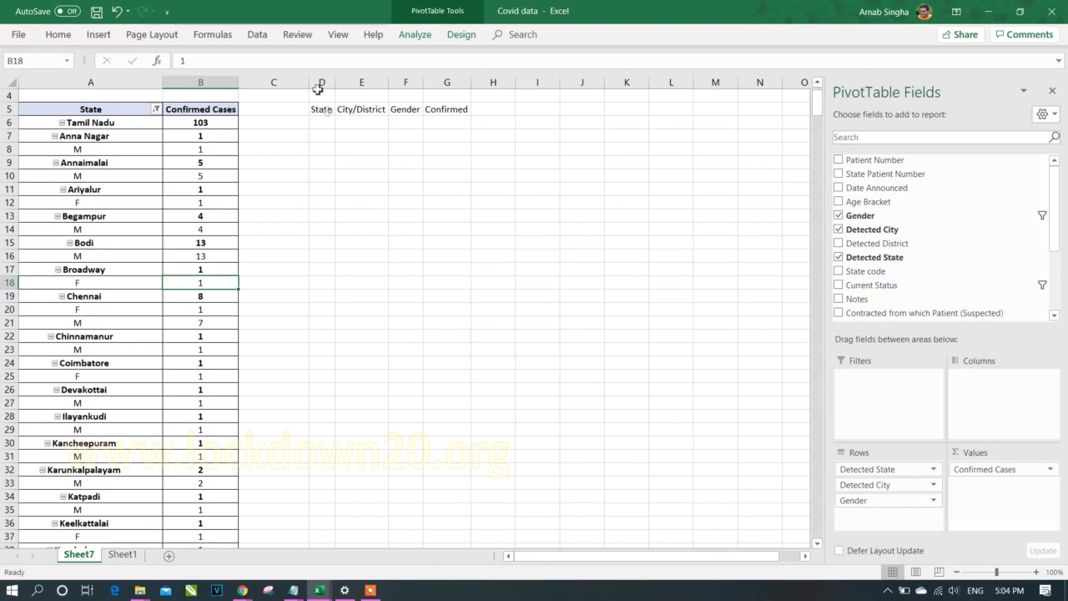
left_click_drag(336, 82, 374, 82)
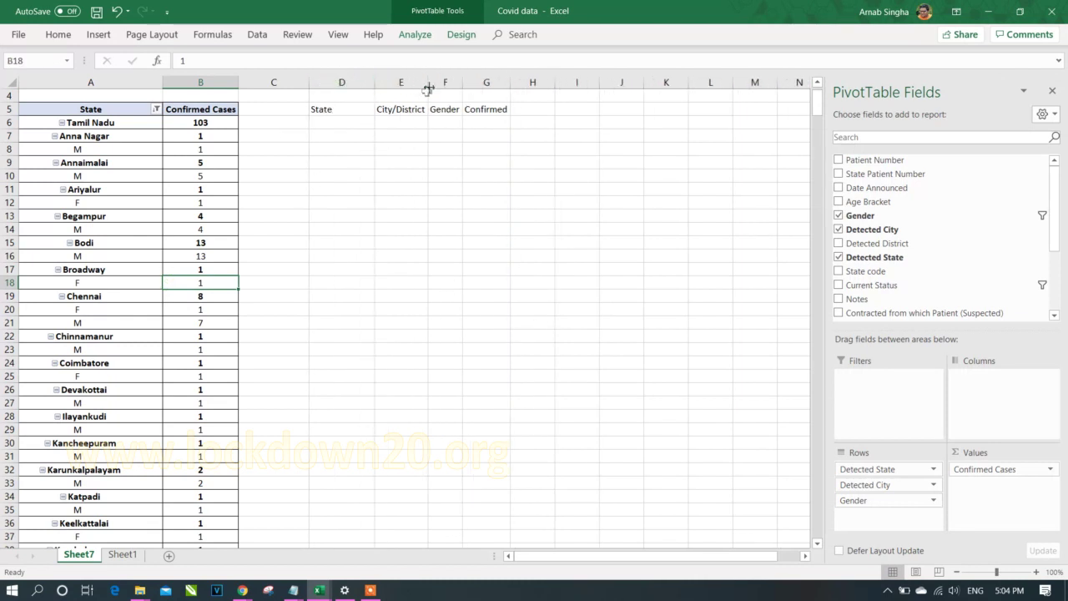
left_click_drag(329, 108, 484, 110)
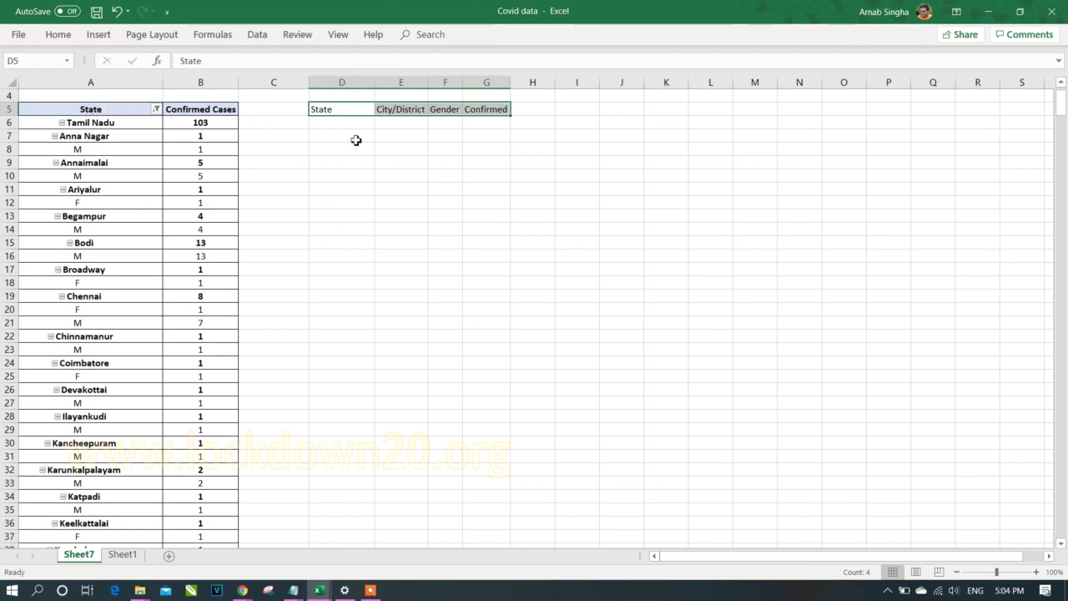
left_click_drag(355, 109, 354, 369)
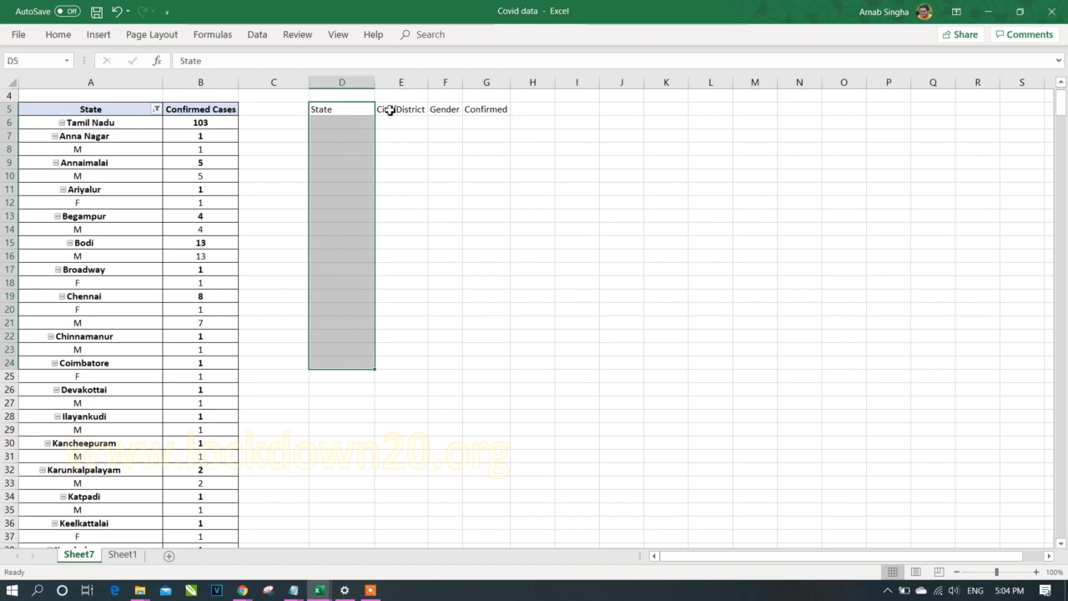
left_click_drag(390, 109, 384, 353)
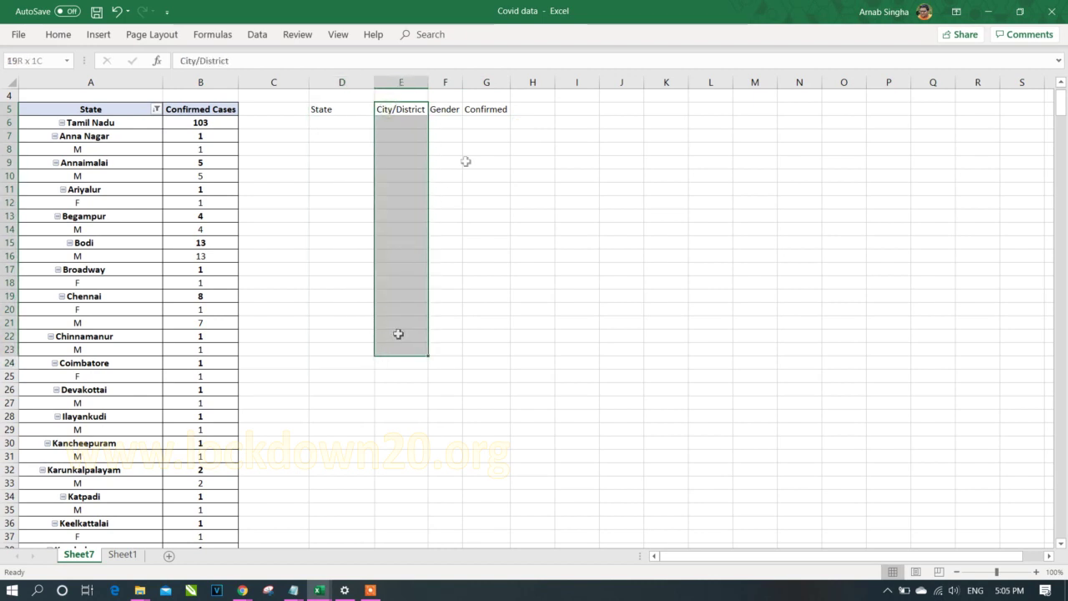
left_click_drag(462, 82, 452, 310)
left_click_drag(501, 109, 529, 293)
left_click(139, 164)
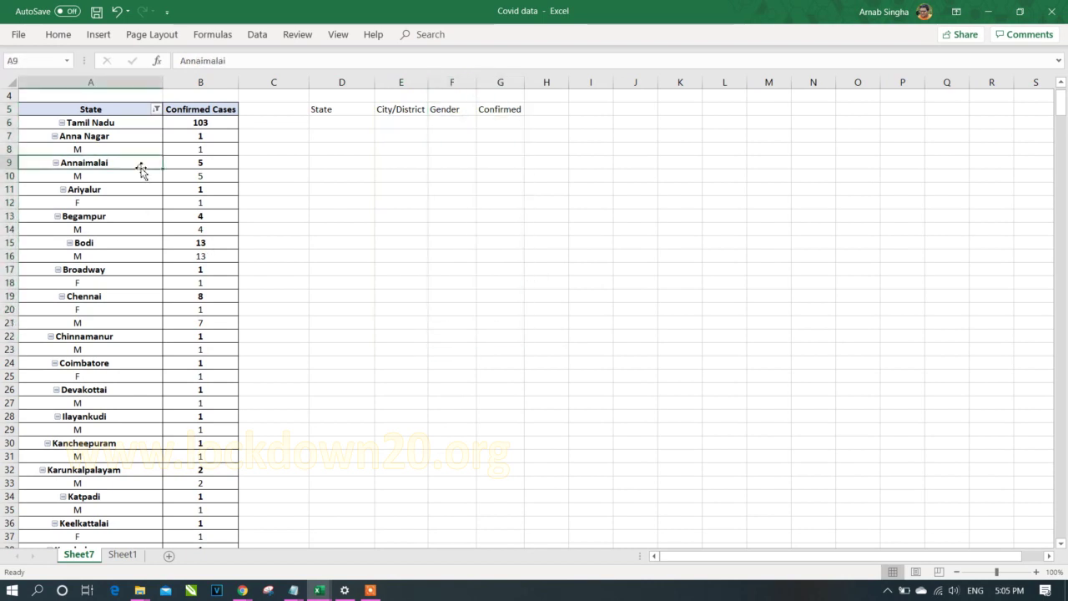
Set the Detected State field to show its item labels in tabular form
left_click(90, 110)
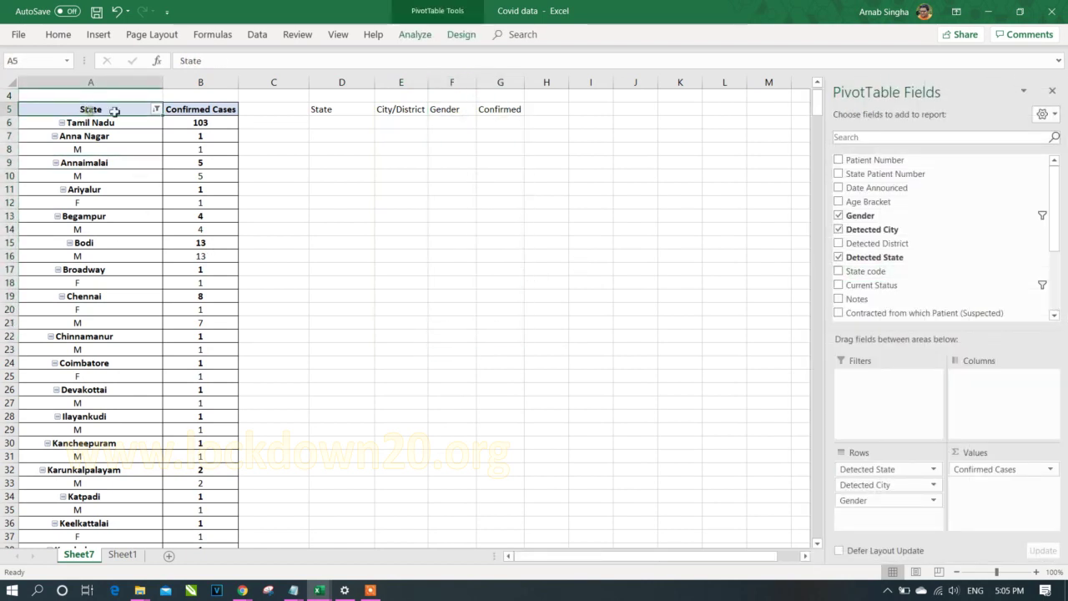
left_click(934, 469)
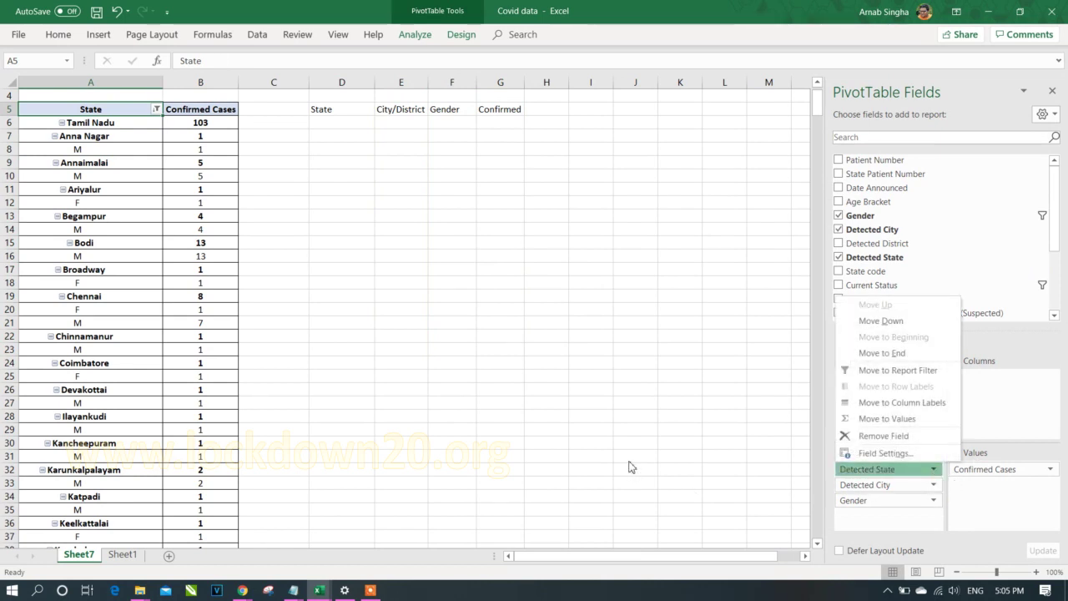
left_click(934, 469)
left_click(934, 471)
left_click(918, 453)
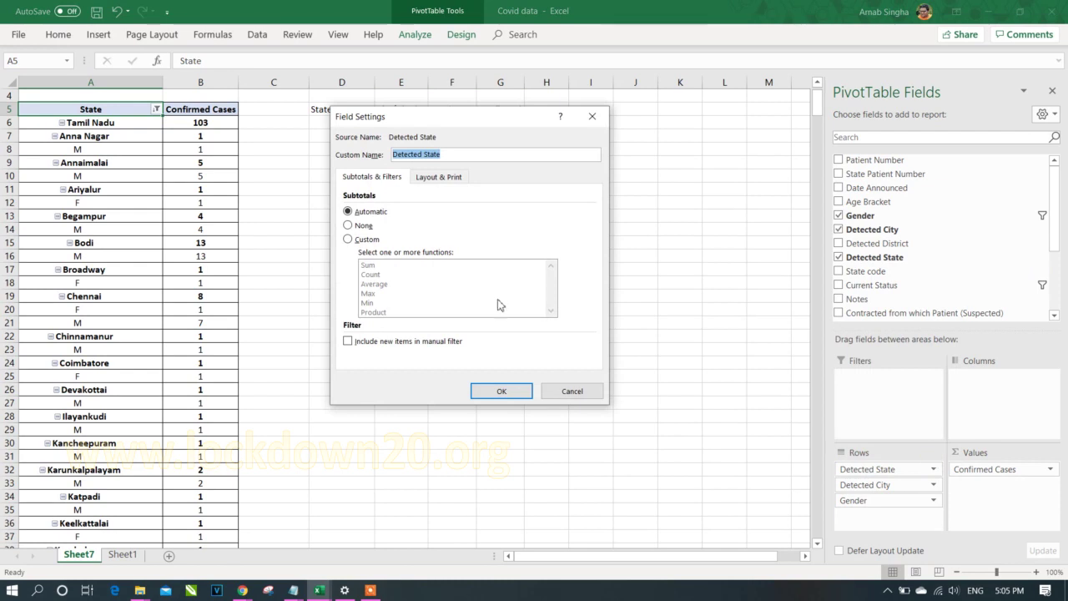
left_click(435, 178)
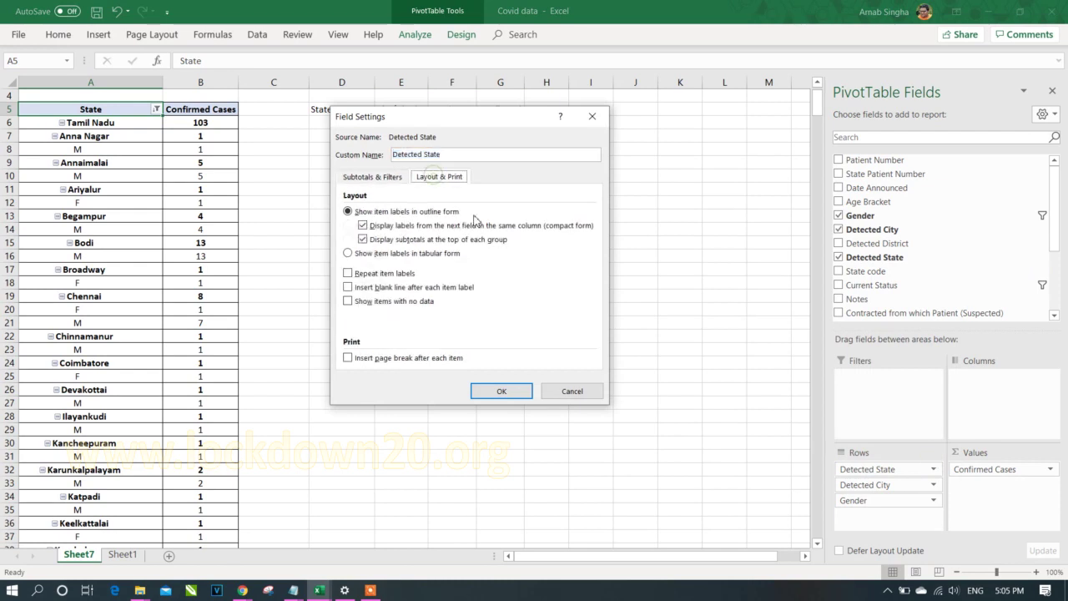
left_click(370, 255)
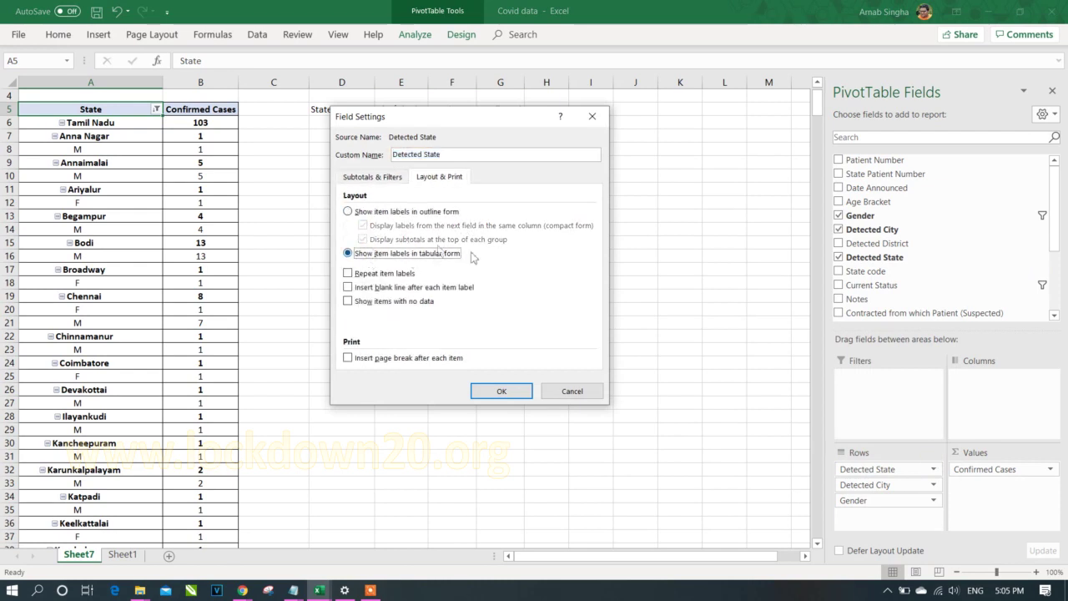
left_click(517, 393)
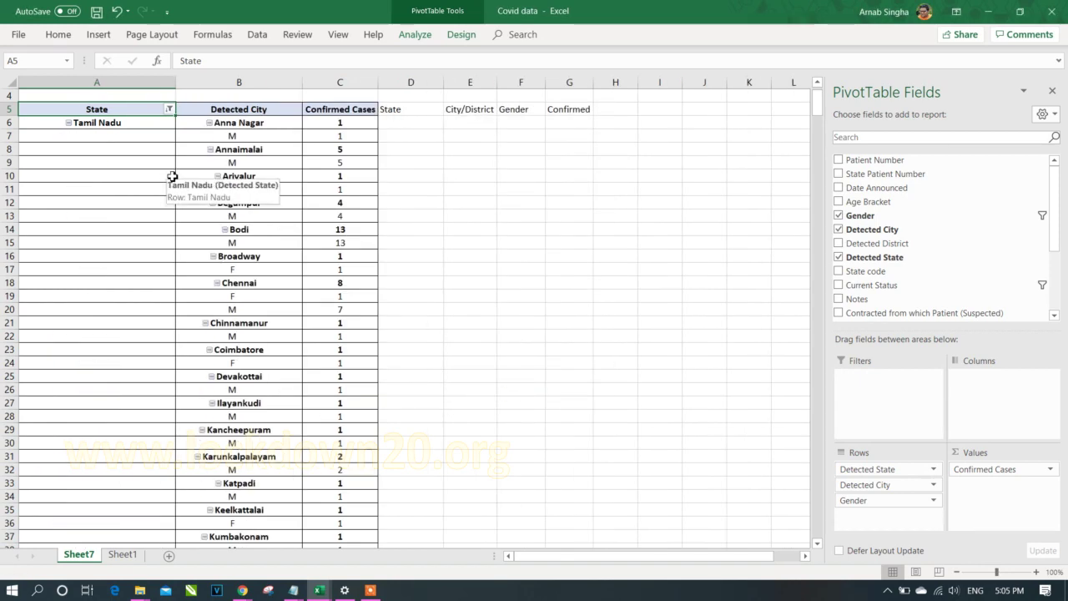
Switch Detected City to tabular form, accepting the prompt to replace data beside the pivot
left_click(900, 487)
left_click(907, 472)
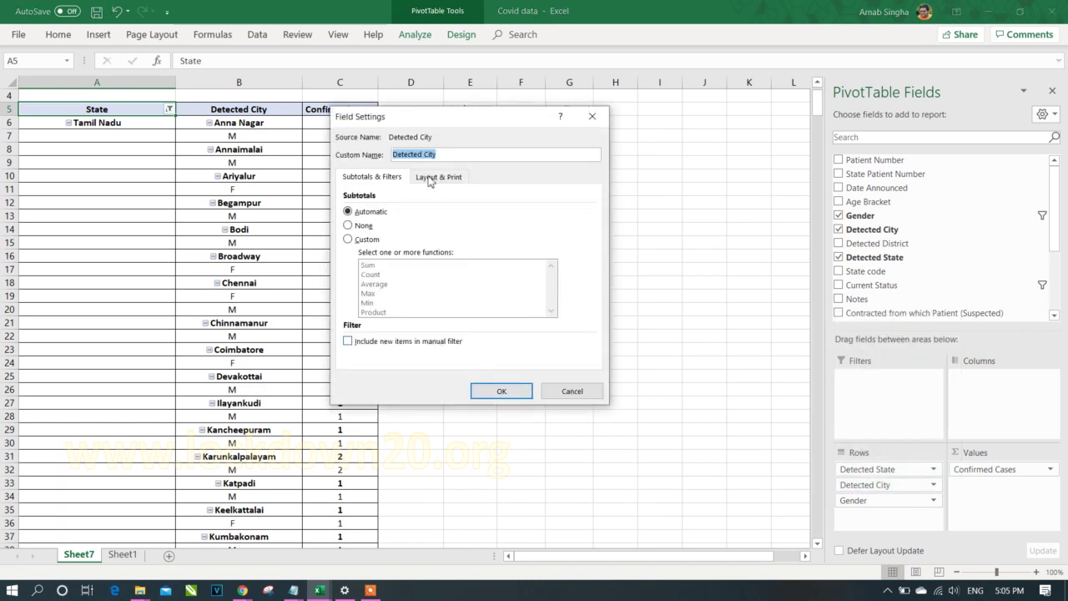
left_click(429, 179)
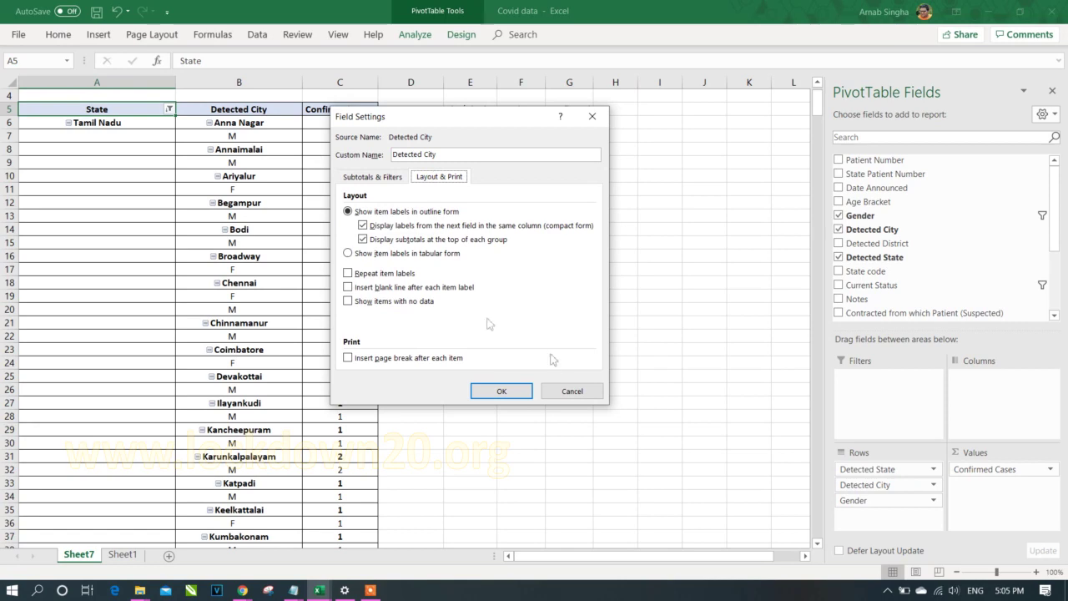
left_click(367, 253)
left_click(502, 391)
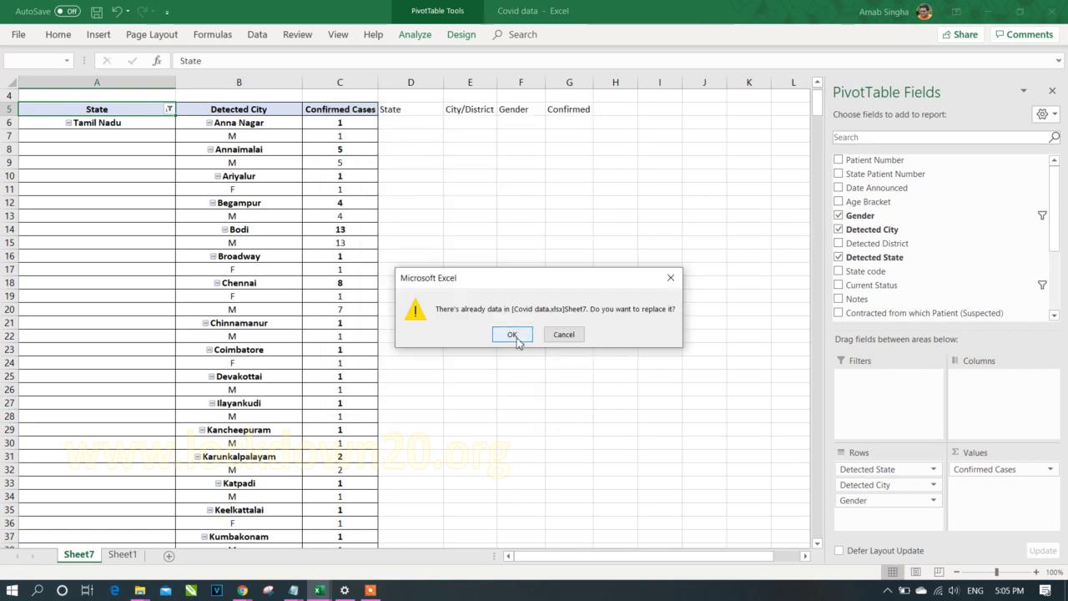
left_click(512, 334)
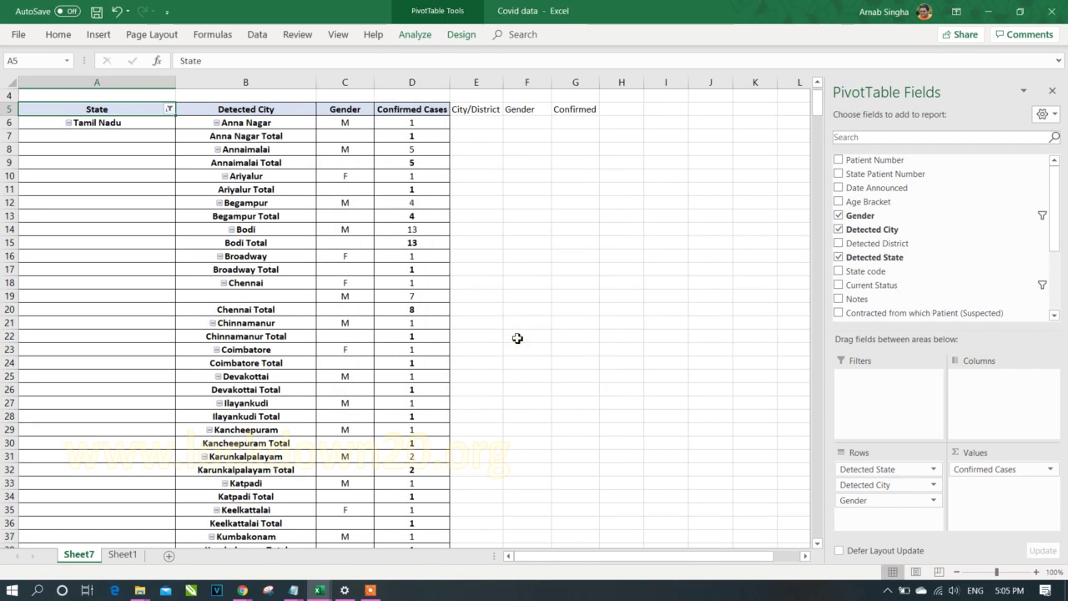
Set the Gender field to show its item labels in tabular form
left_click(933, 500)
left_click(917, 486)
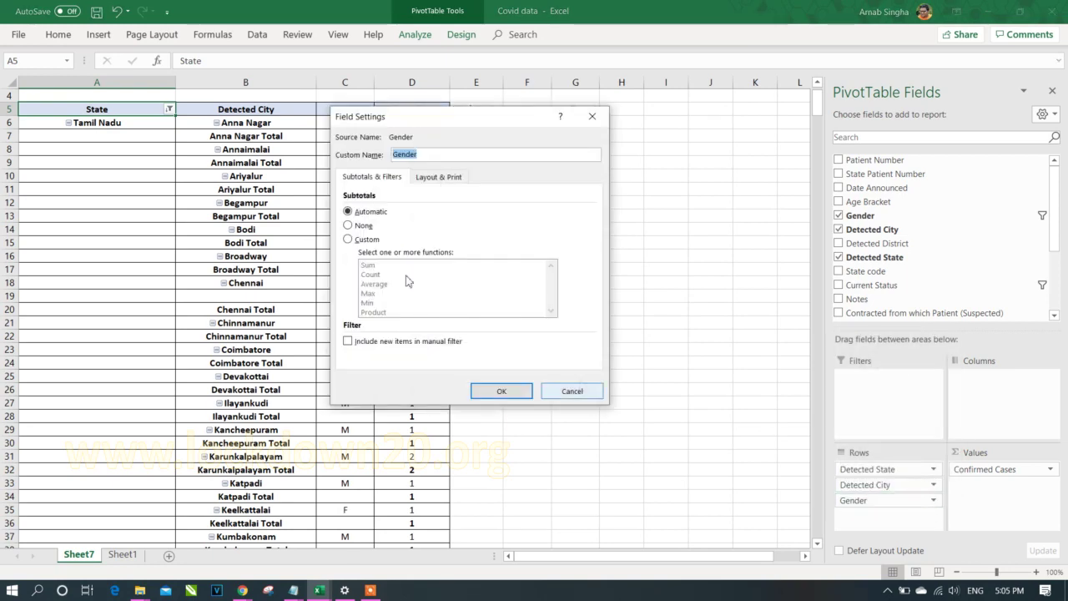
left_click(438, 177)
left_click(399, 252)
left_click(502, 390)
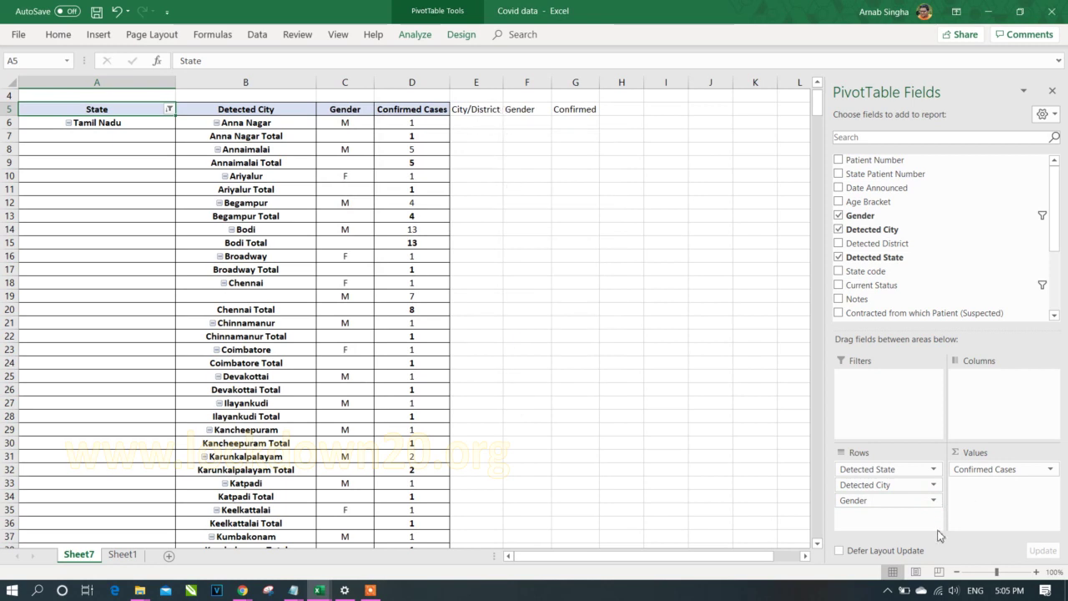
Delete the leftover City/District, Gender and Confirmed headings in E5:H5
left_click_drag(469, 112, 615, 111)
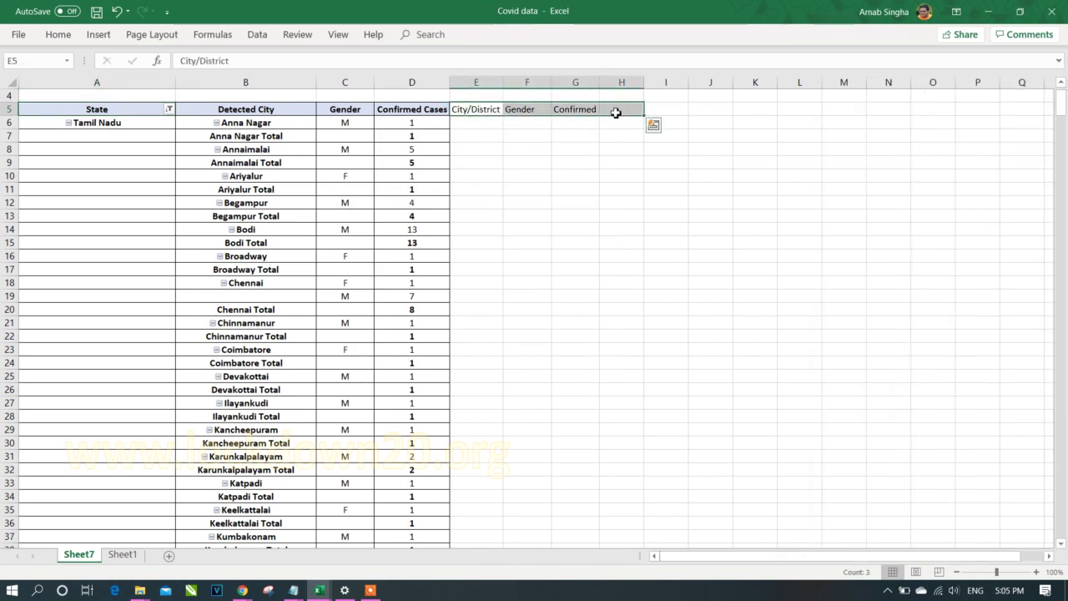
key("Delete")
left_click(527, 284)
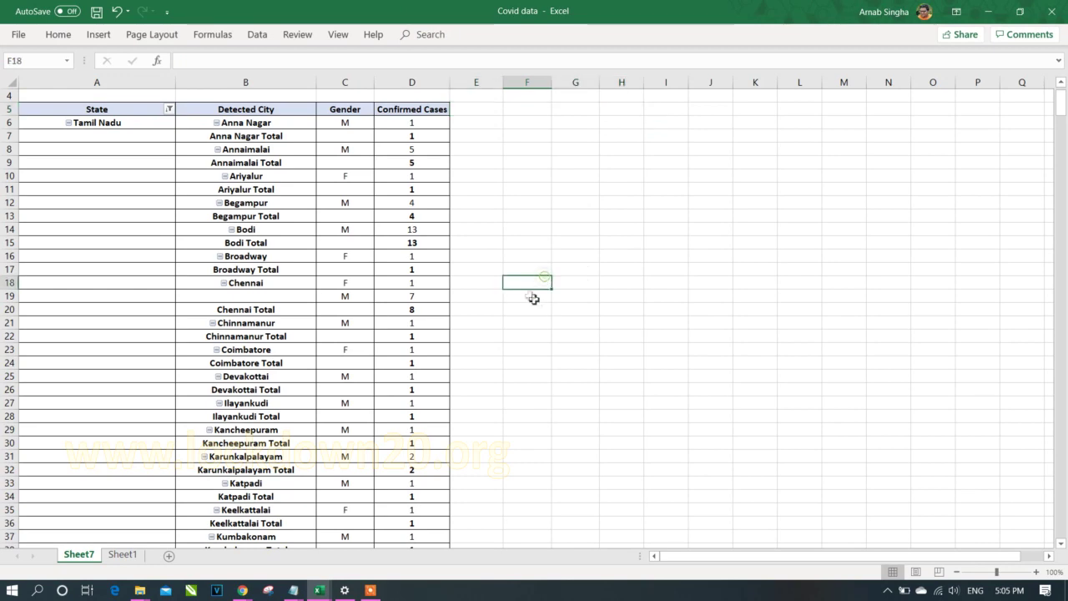
scroll(219, 160, "down", 4)
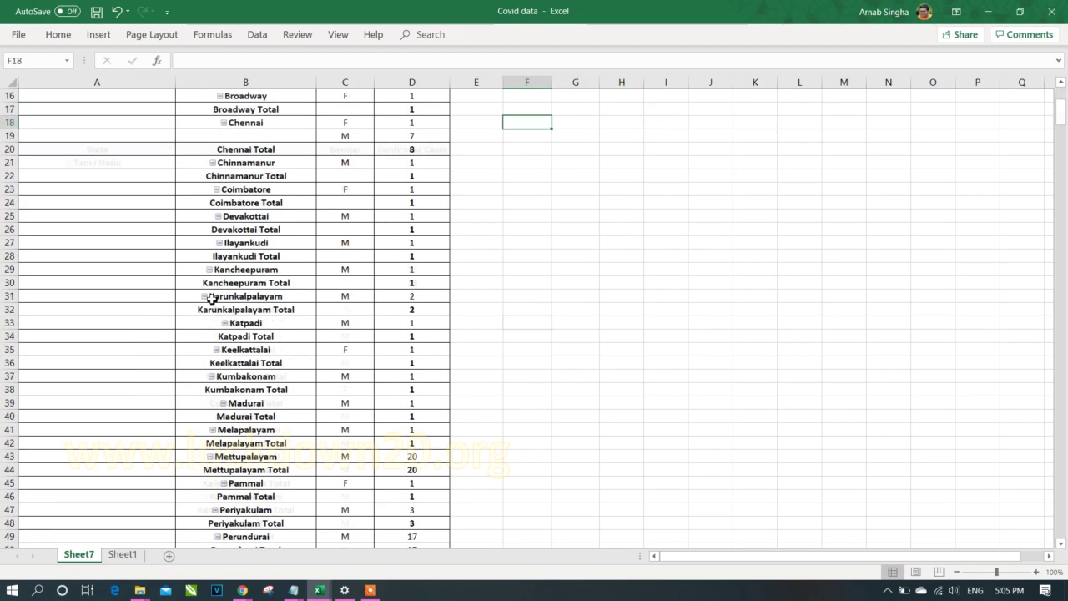
scroll(246, 298, "up", 5)
Select all the city total rows in the Tamil Nadu pivot at once
left_click(235, 177)
left_click(274, 202)
left_click(278, 228)
scroll(275, 317, "down", 4)
scroll(250, 375, "down", 15)
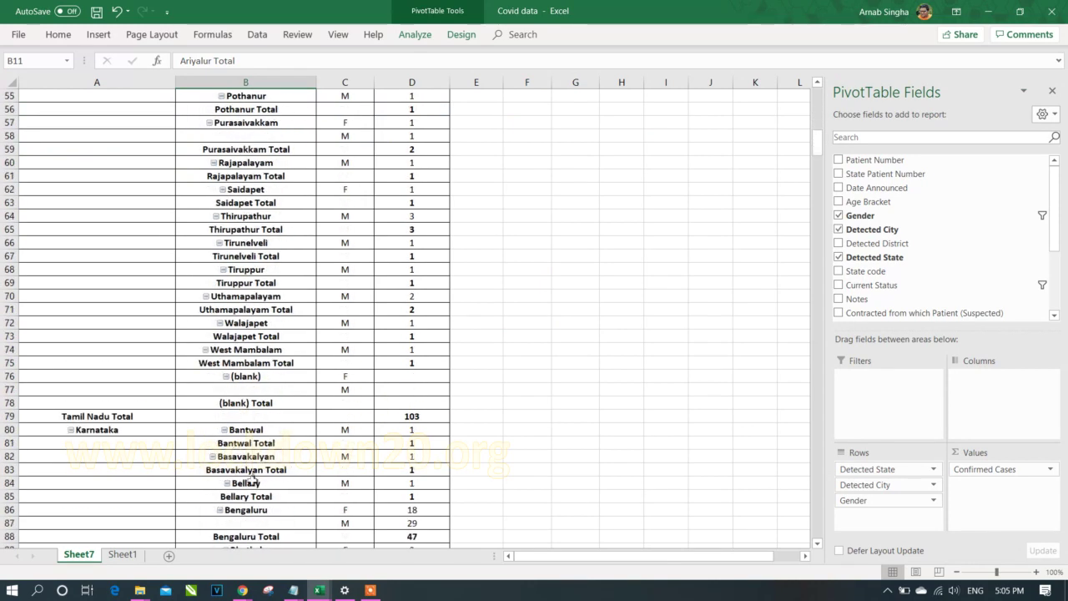
left_click(140, 376)
left_click(29, 376)
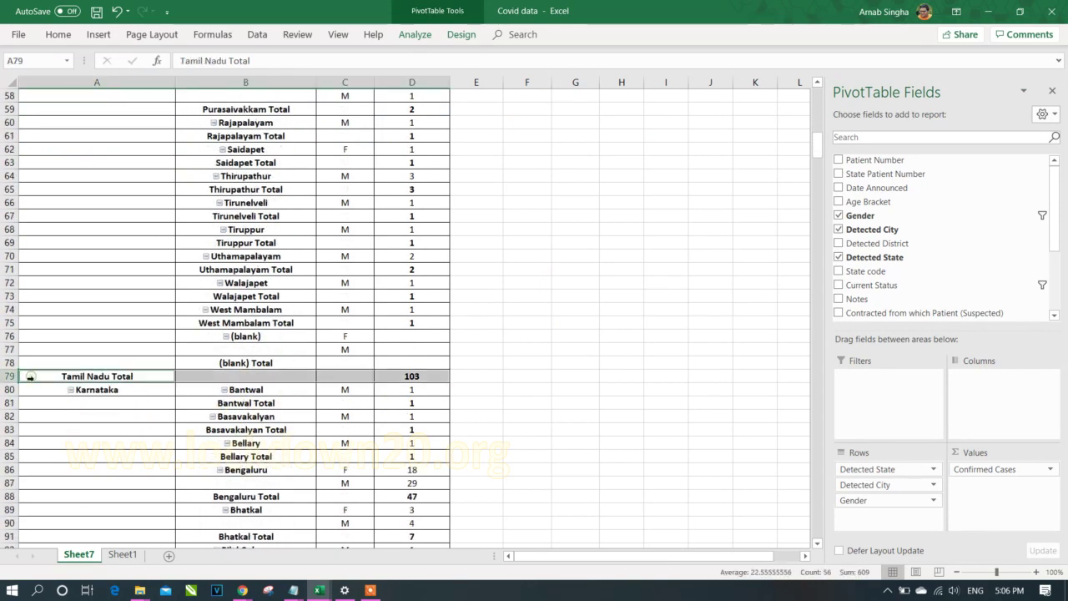
scroll(398, 446, "up", 18)
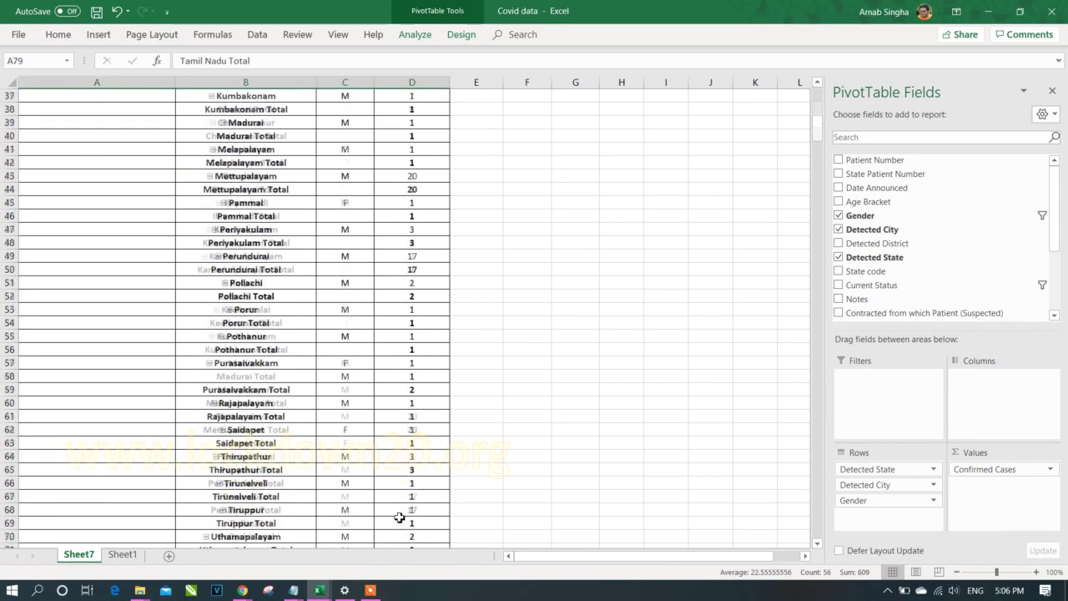
left_click(193, 135)
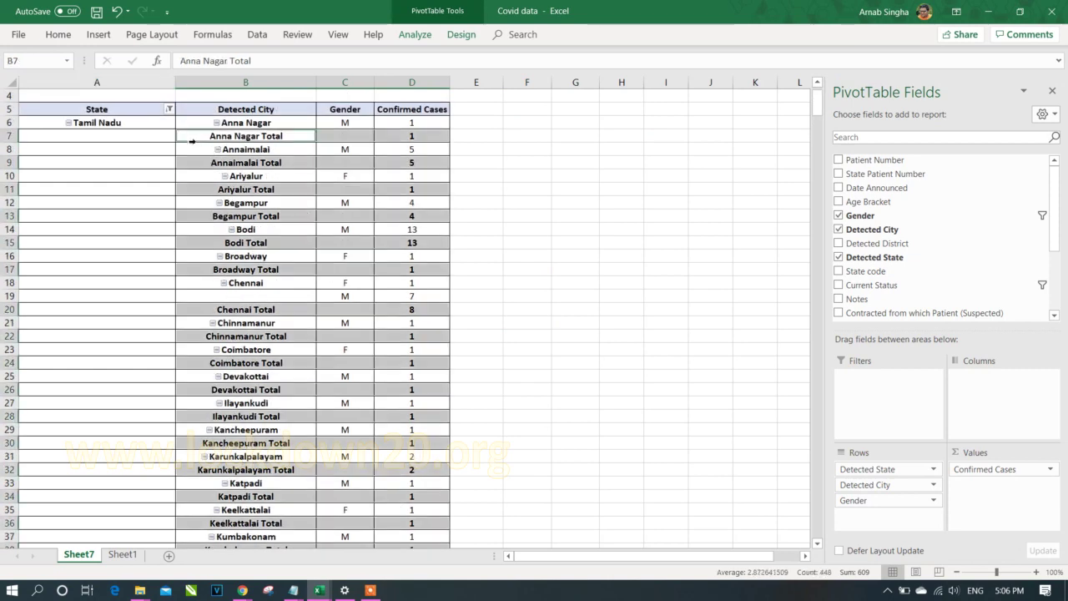
scroll(335, 463, "up", 1)
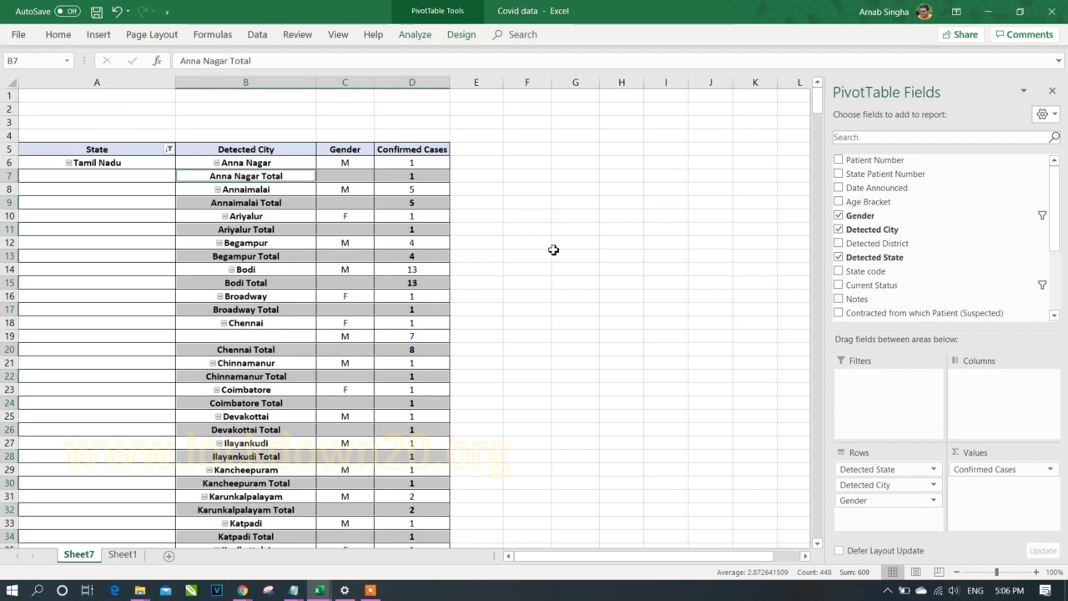
Turn off the Detected City subtotals and widen the Gender and Confirmed Cases columns
right_click(296, 175)
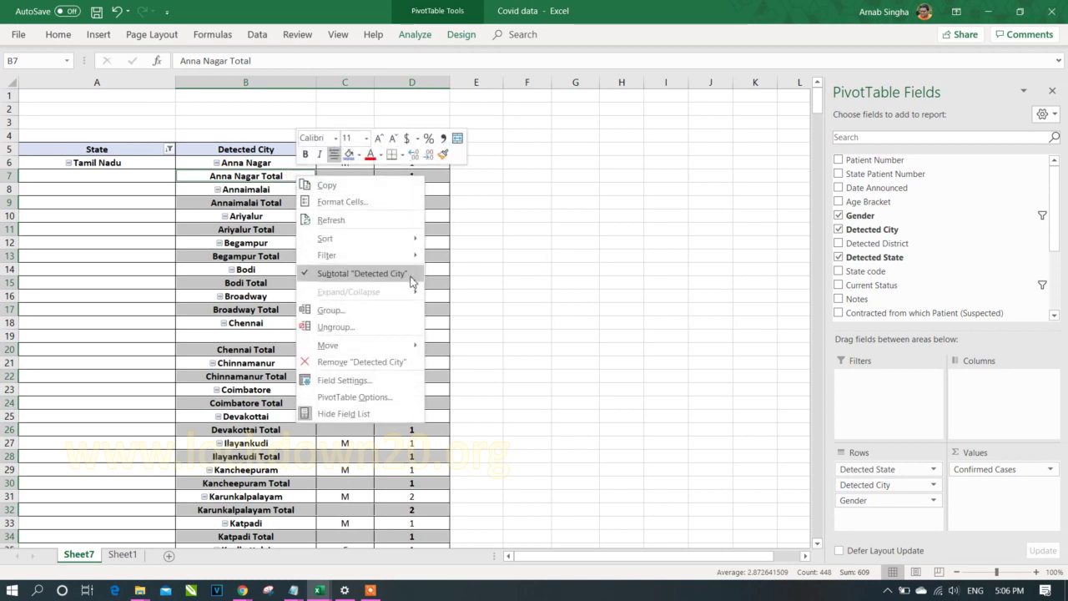
left_click(411, 275)
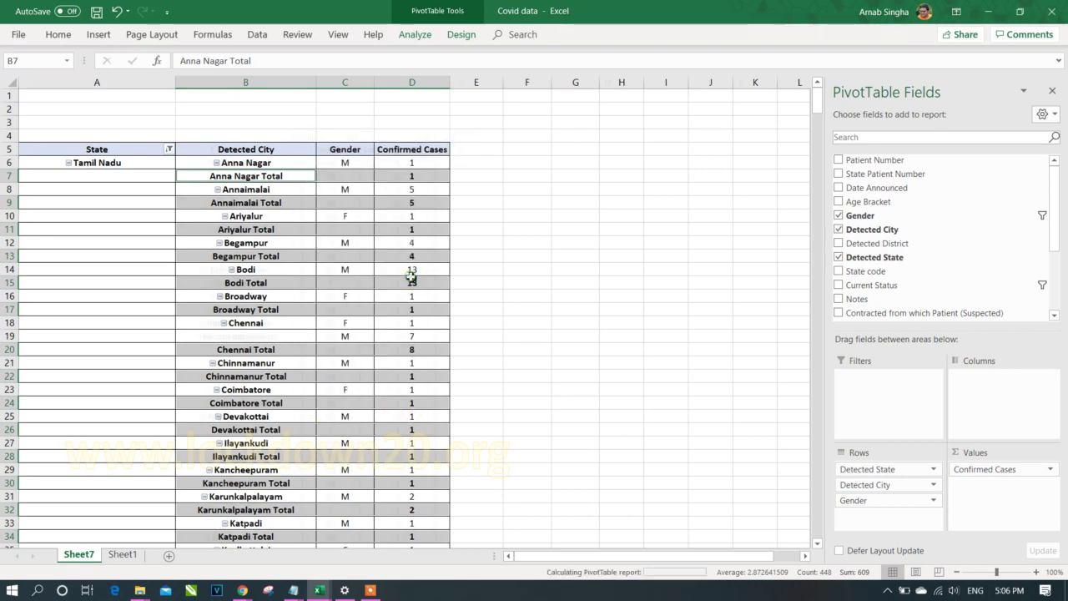
left_click(530, 296)
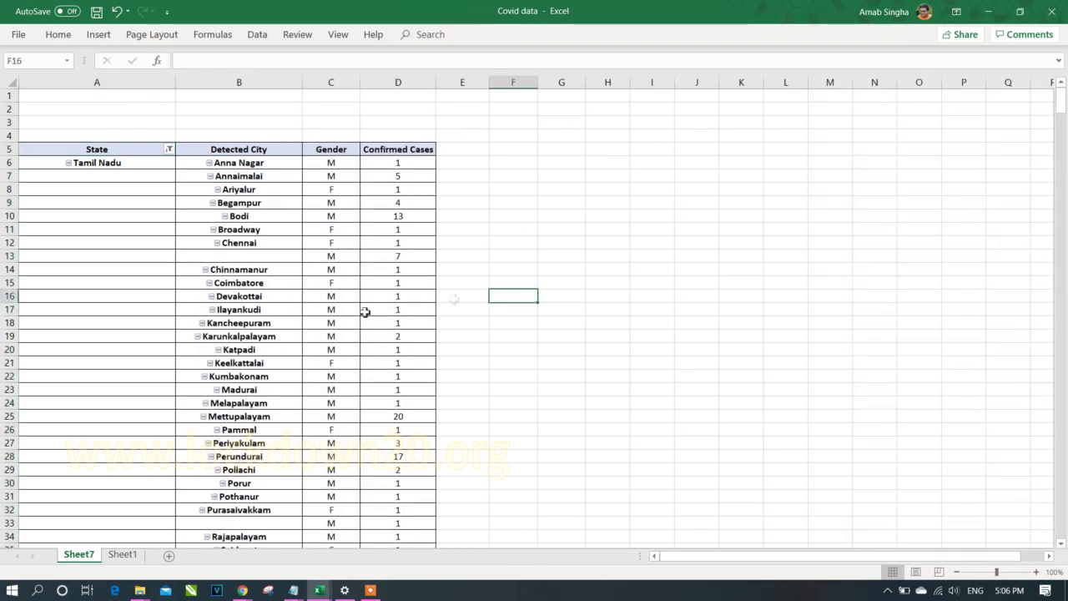
scroll(356, 327, "down", 2)
scroll(355, 327, "up", 2)
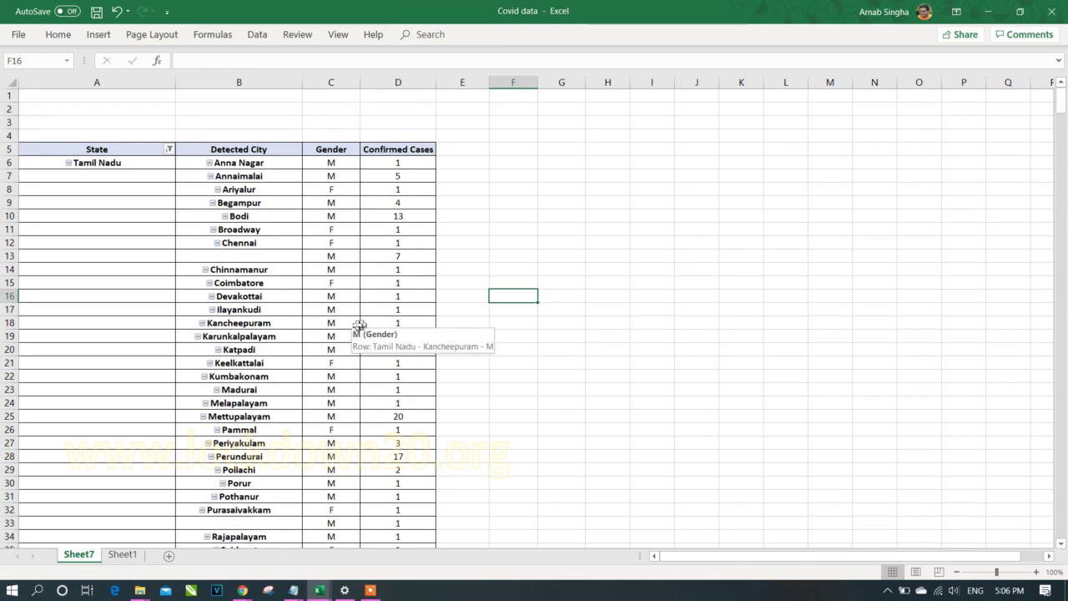
left_click_drag(435, 81, 484, 82)
left_click_drag(358, 82, 404, 86)
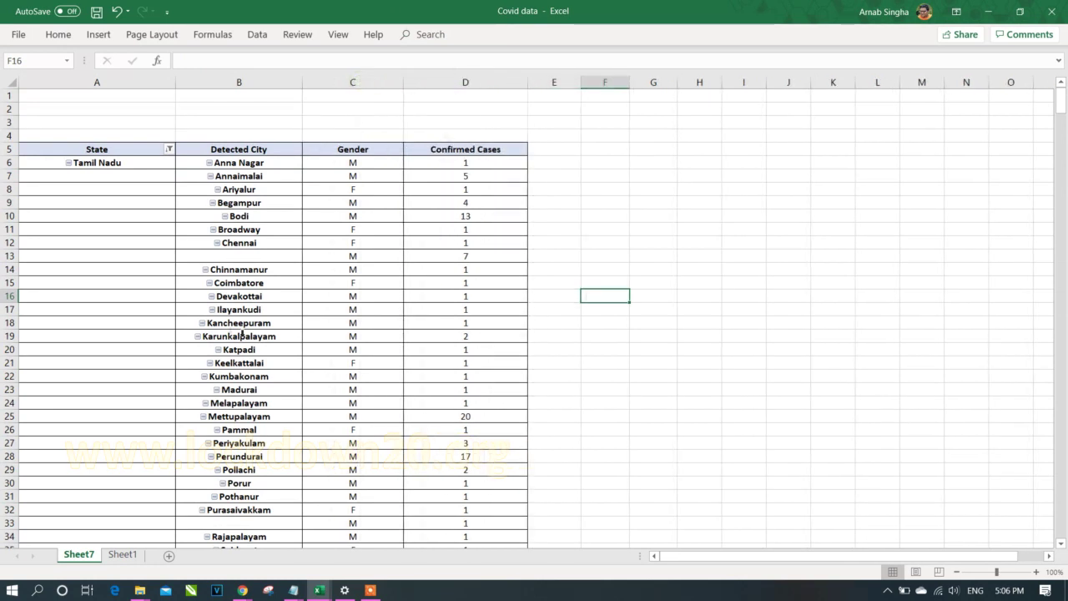
Check the Anna Nagar, Annaimalai and Chennai gender values in the pivot
left_click(255, 160)
left_click(353, 165)
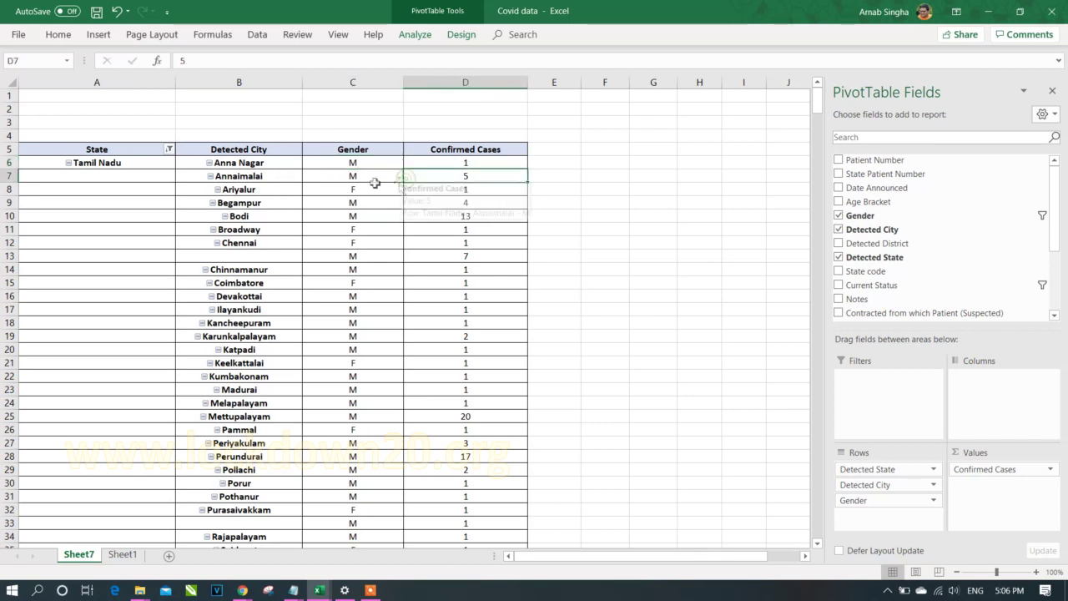
left_click(367, 178)
scroll(435, 361, "down", 3)
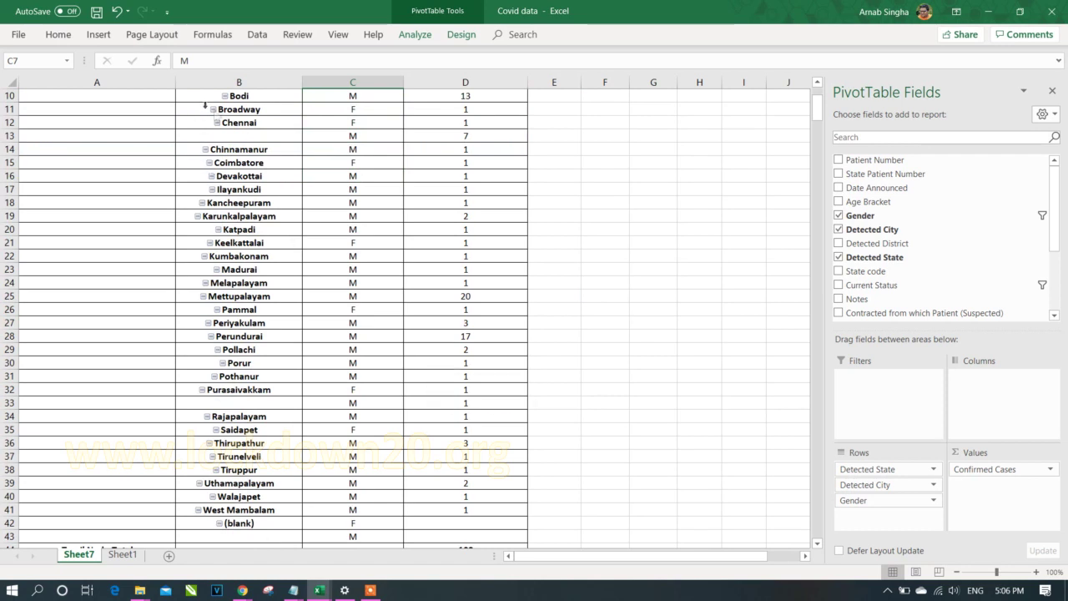
left_click_drag(252, 121, 466, 137)
mouse_move(510, 295)
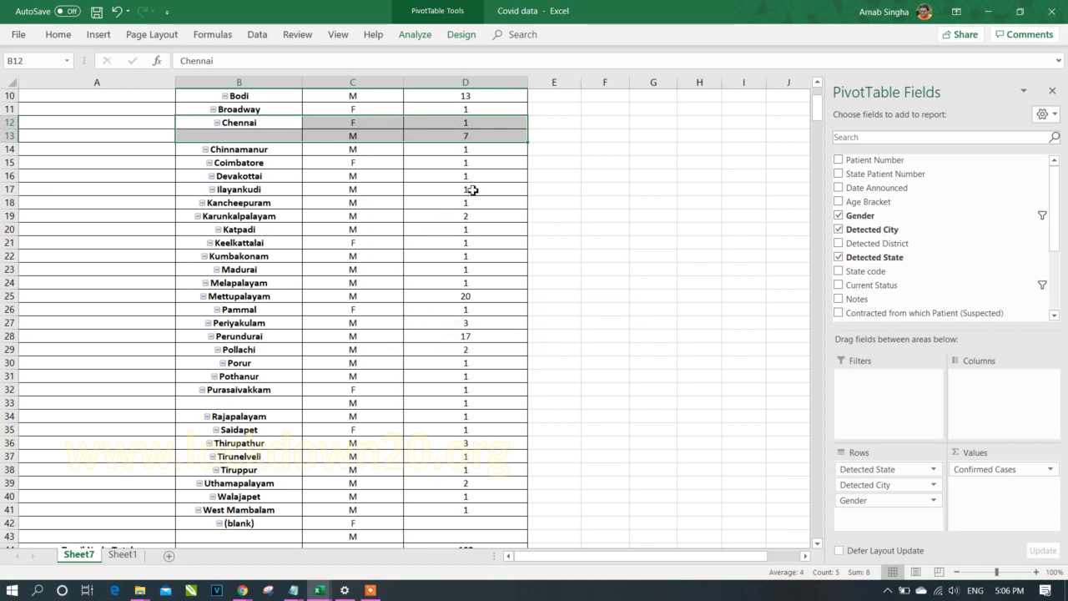
Widen the Gender column, review the rows, and open the Detected State filter list
left_click_drag(487, 392, 269, 405)
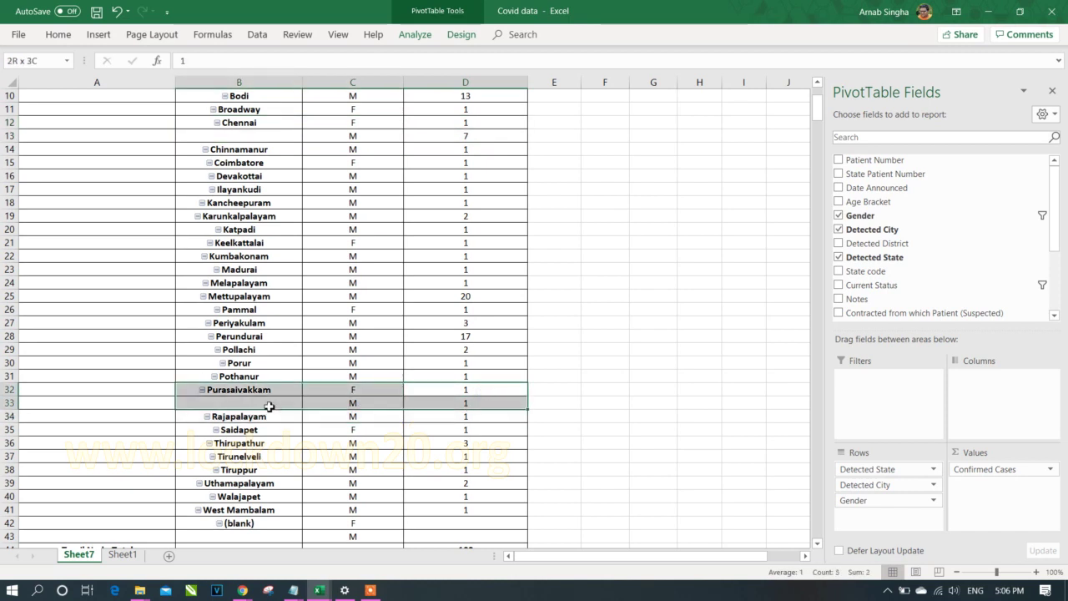
scroll(395, 503, "down", 5)
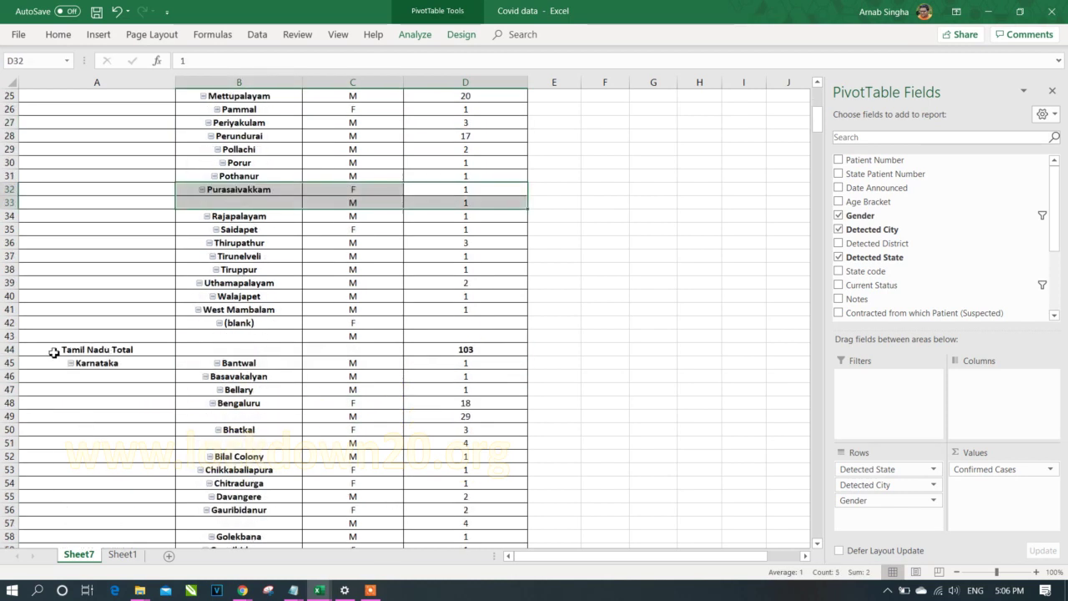
left_click_drag(98, 351, 512, 353)
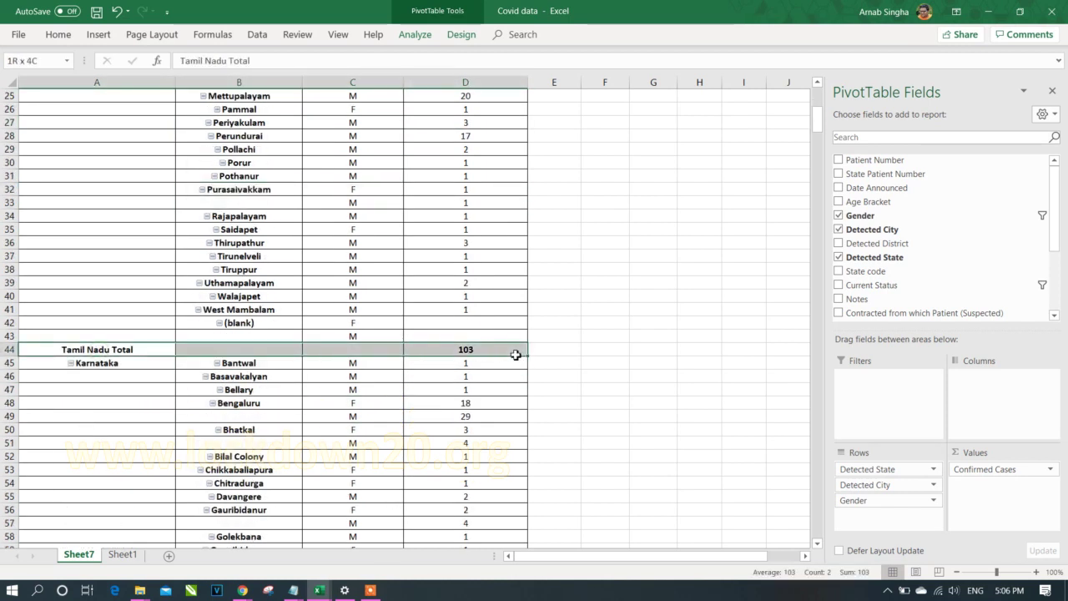
scroll(476, 477, "down", 11)
scroll(480, 482, "up", 19)
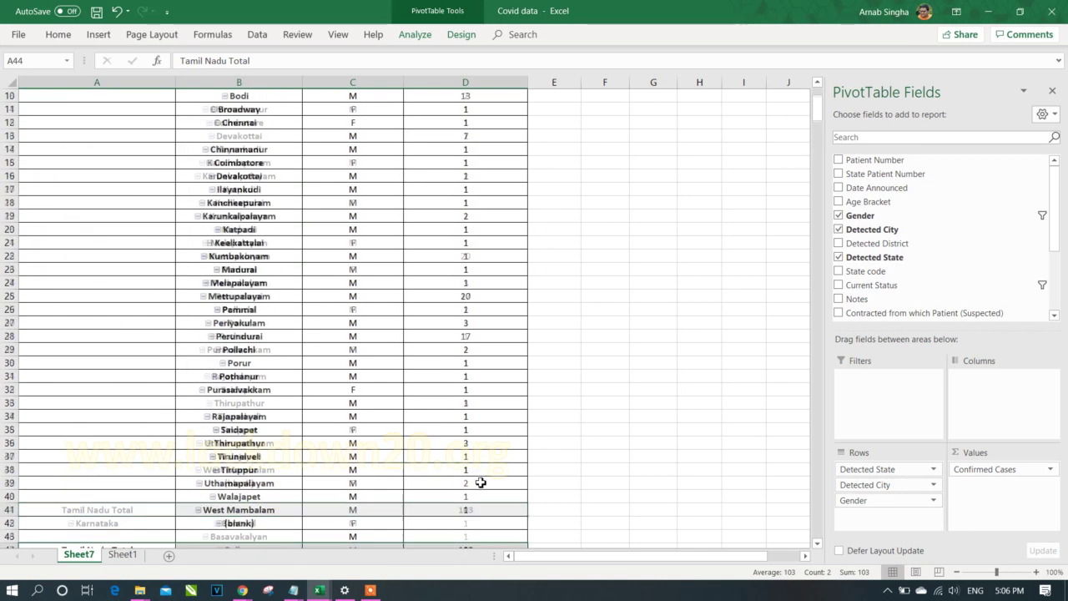
scroll(481, 482, "down", 4)
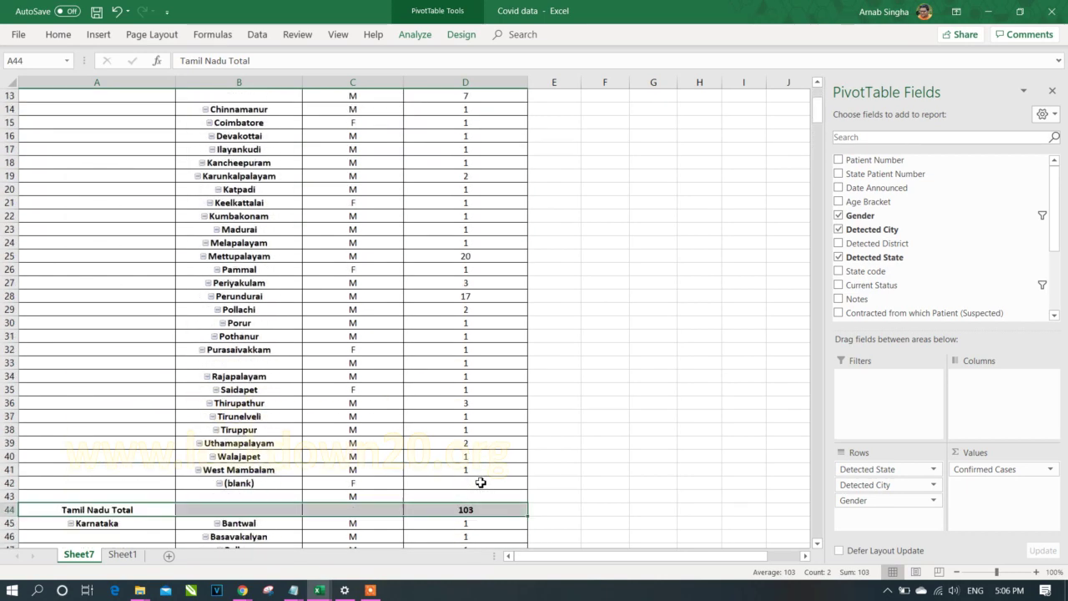
scroll(481, 482, "up", 4)
left_click(169, 149)
Exclude the (blank) entry from the State filter and apply it
left_click_drag(173, 332, 173, 408)
left_click(37, 414)
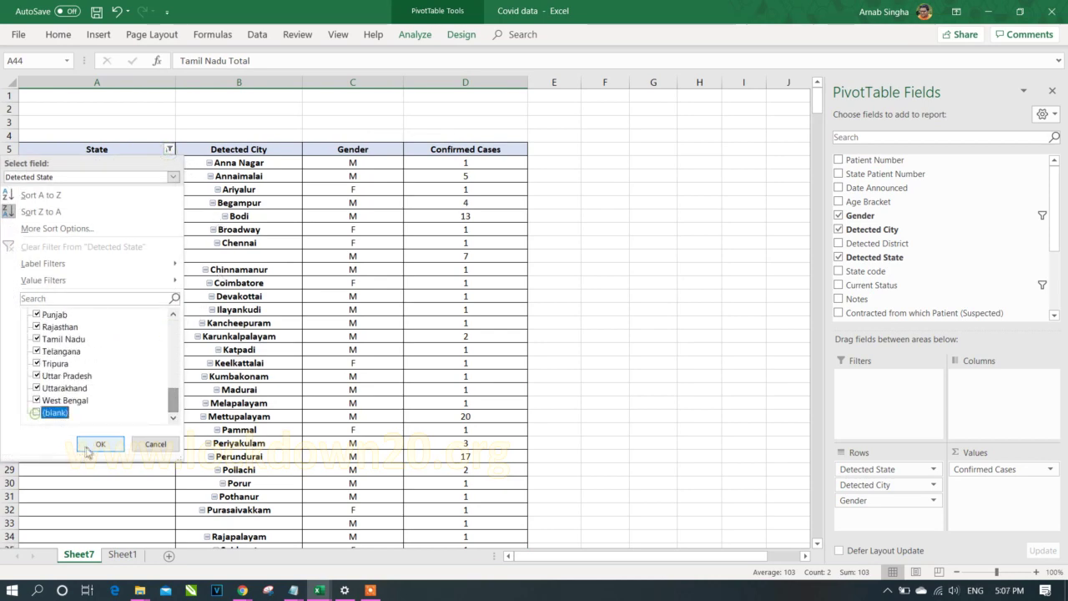
left_click(92, 443)
scroll(417, 448, "down", 4)
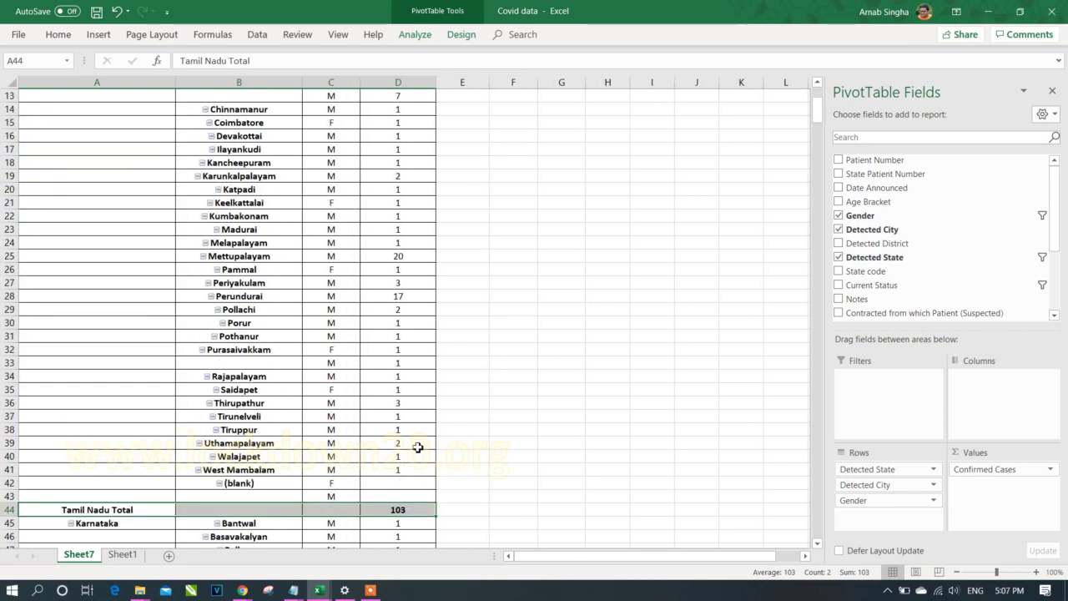
left_click(520, 429)
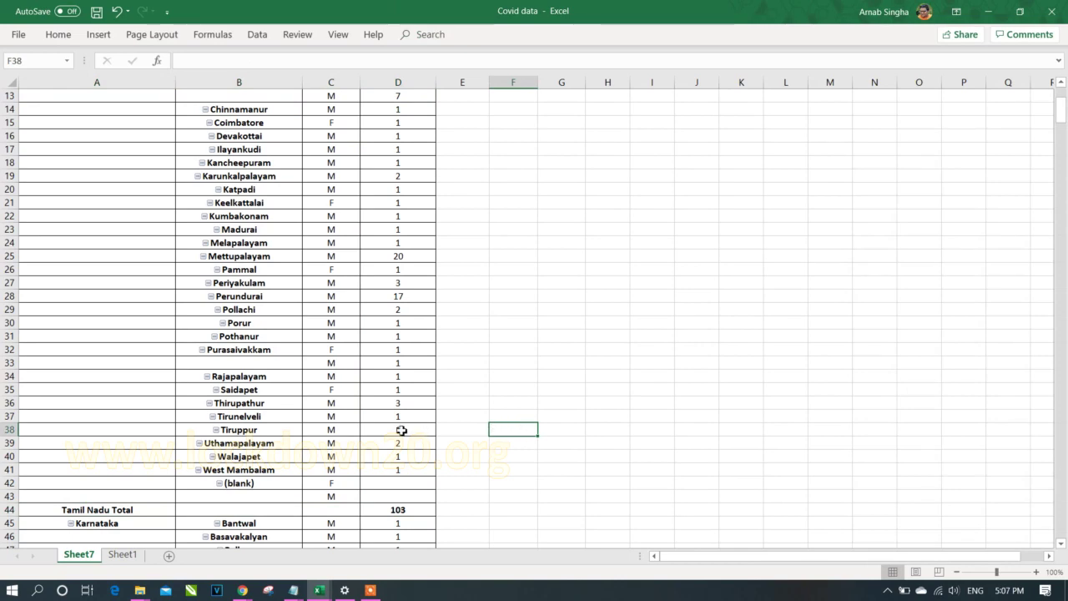
scroll(401, 430, "down", 1)
scroll(401, 428, "up", 5)
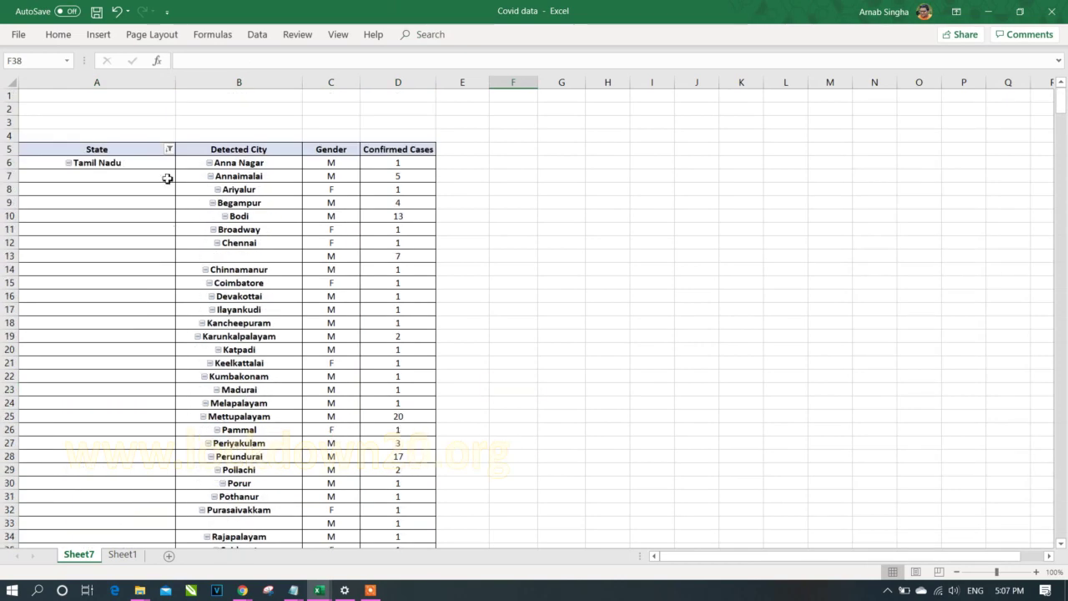
Switch the filter field to Detected City and exclude (blank) cities, then select Tamil Nadu
left_click(168, 149)
left_click(173, 176)
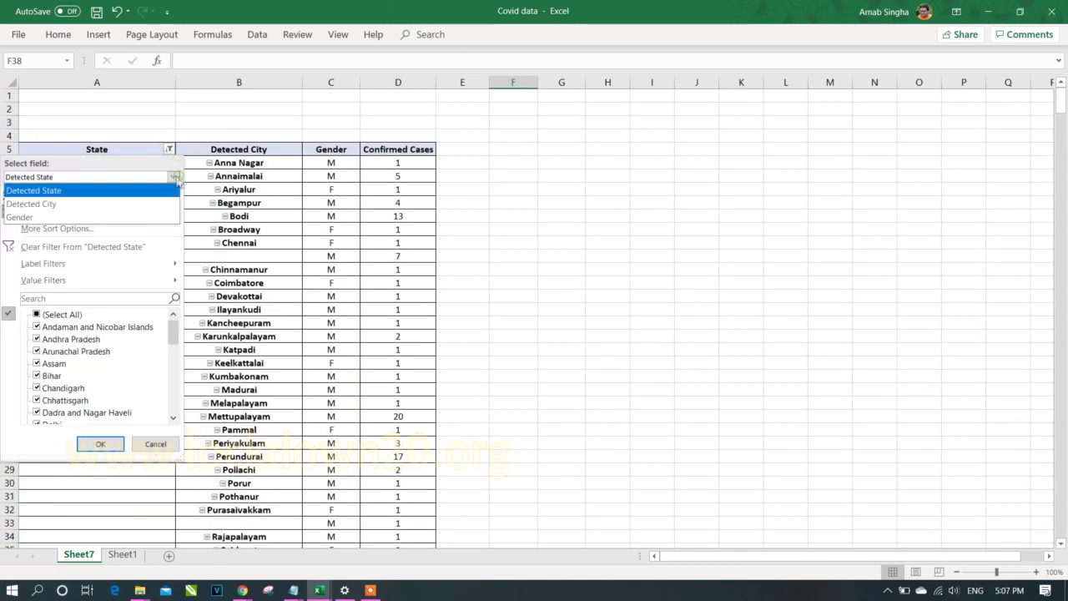
left_click(110, 204)
scroll(50, 392, "down", 15)
left_click(47, 404)
left_click(100, 443)
scroll(345, 499, "down", 4)
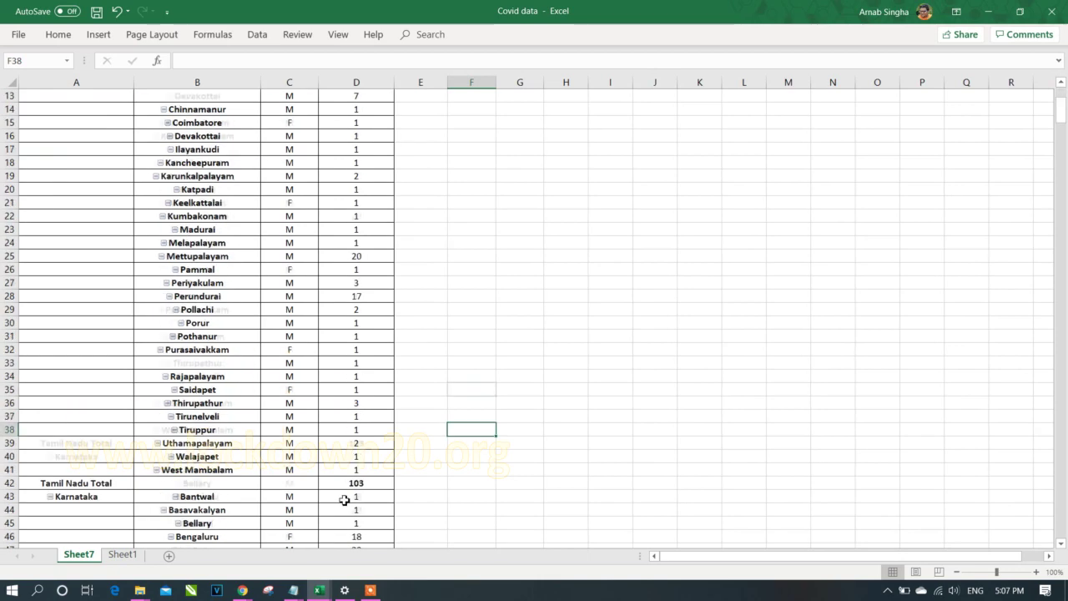
scroll(344, 499, "down", 4)
scroll(91, 181, "up", 8)
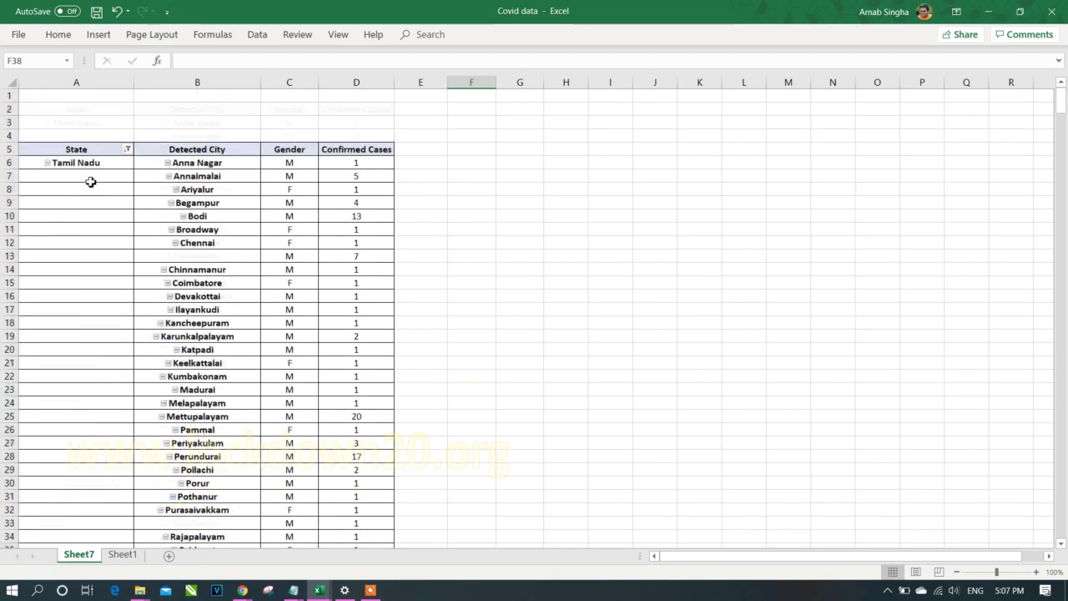
left_click(35, 167)
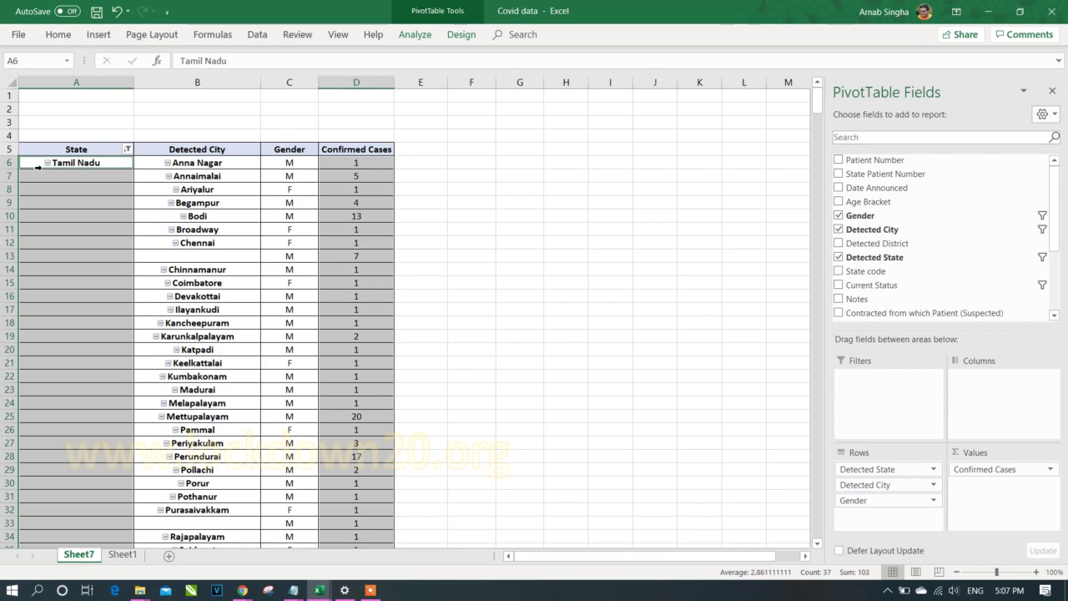
Review the pivot, checking the Anna Nagar row and the 609 grand total
mouse_move(345, 260)
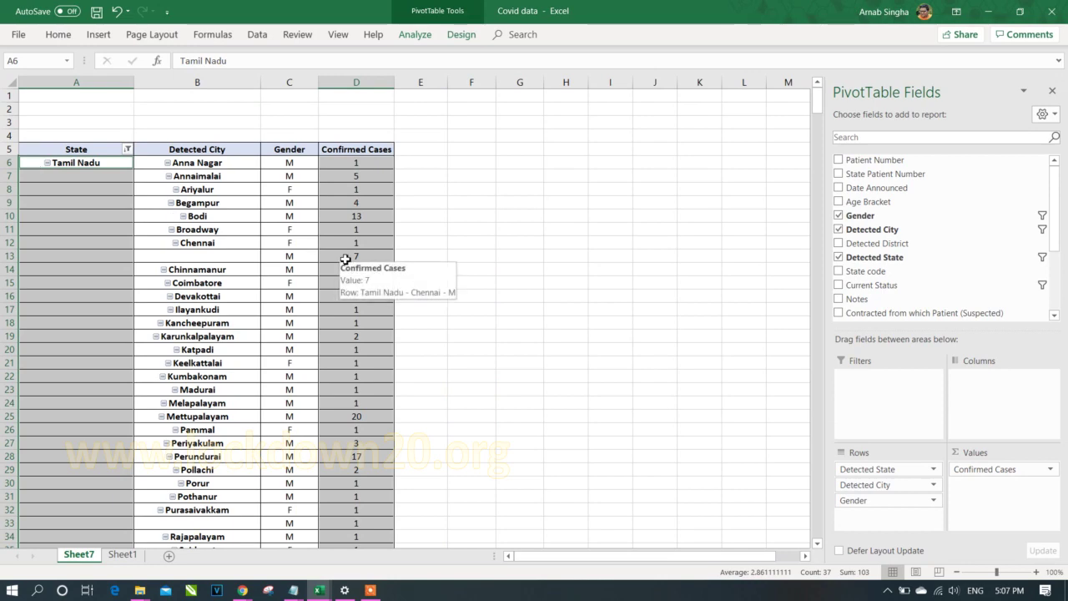
scroll(345, 259, "down", 4)
scroll(345, 259, "up", 3)
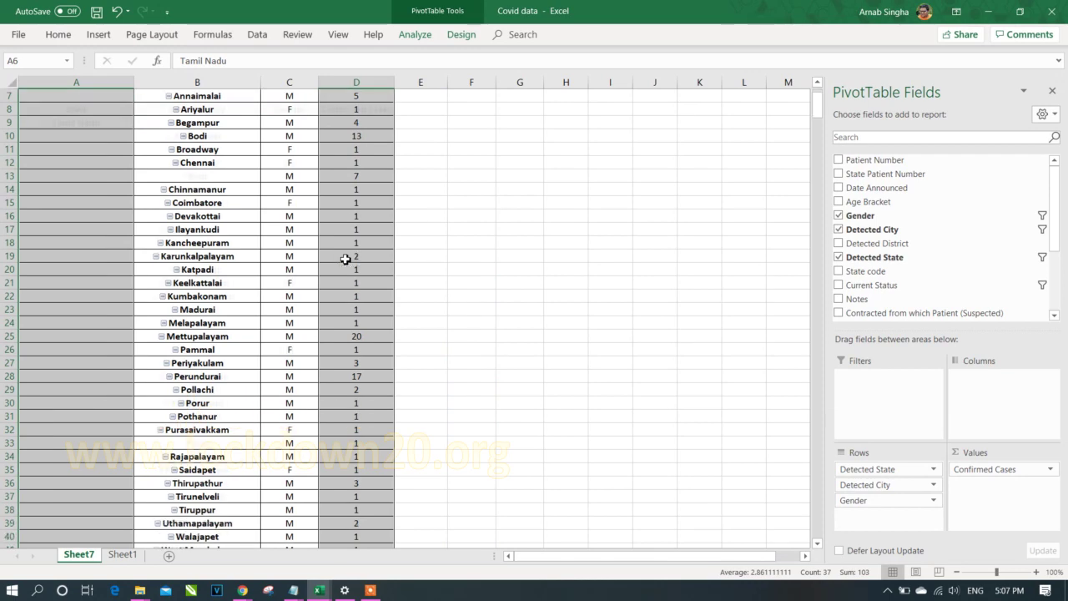
scroll(345, 259, "down", 2)
scroll(345, 259, "up", 3)
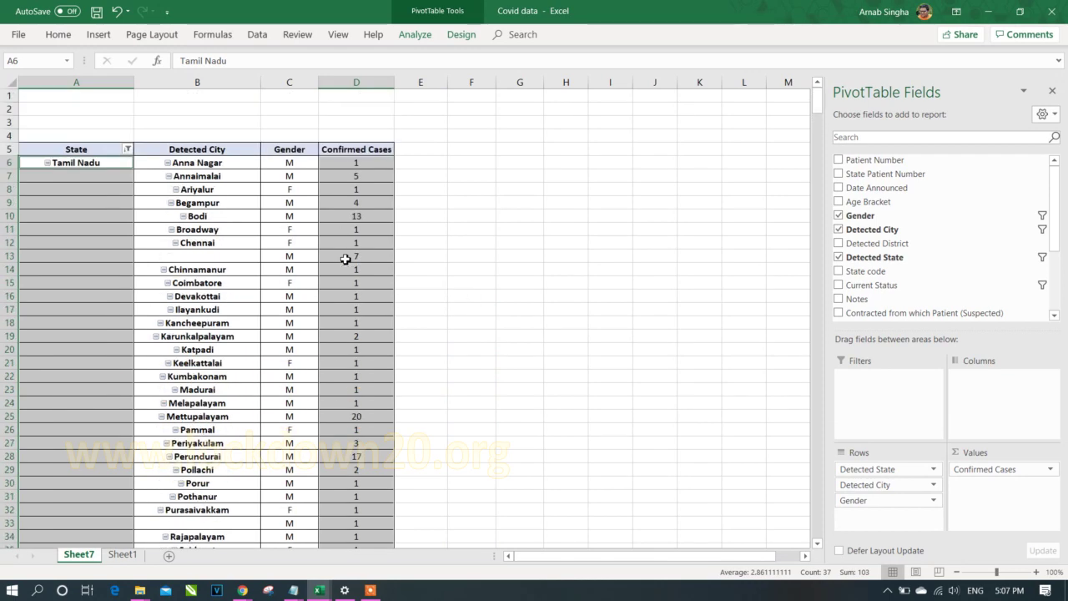
left_click(151, 162)
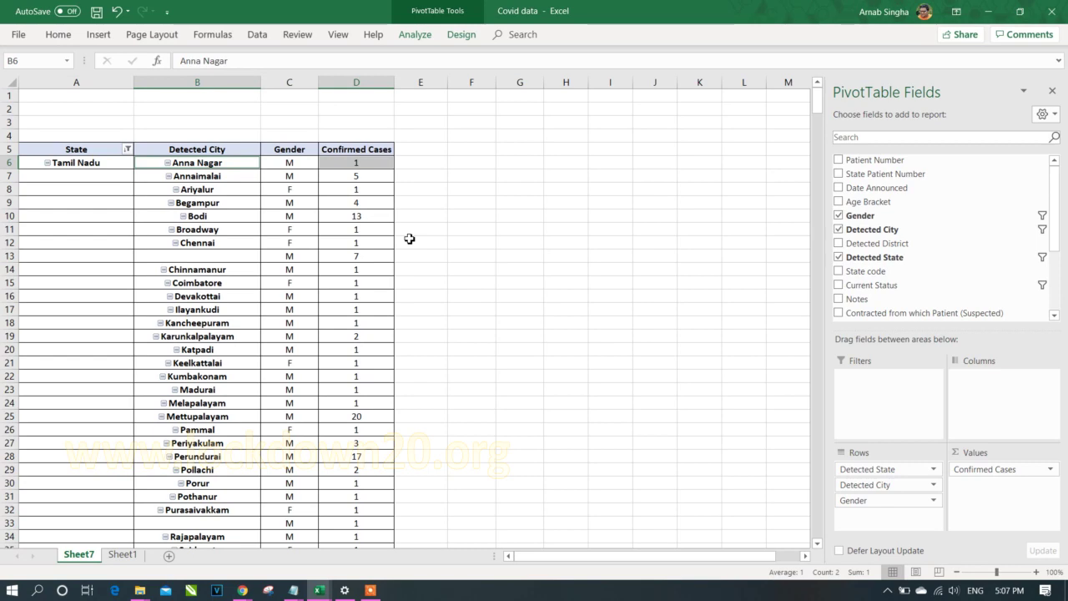
scroll(409, 239, "down", 20)
scroll(409, 238, "down", 20)
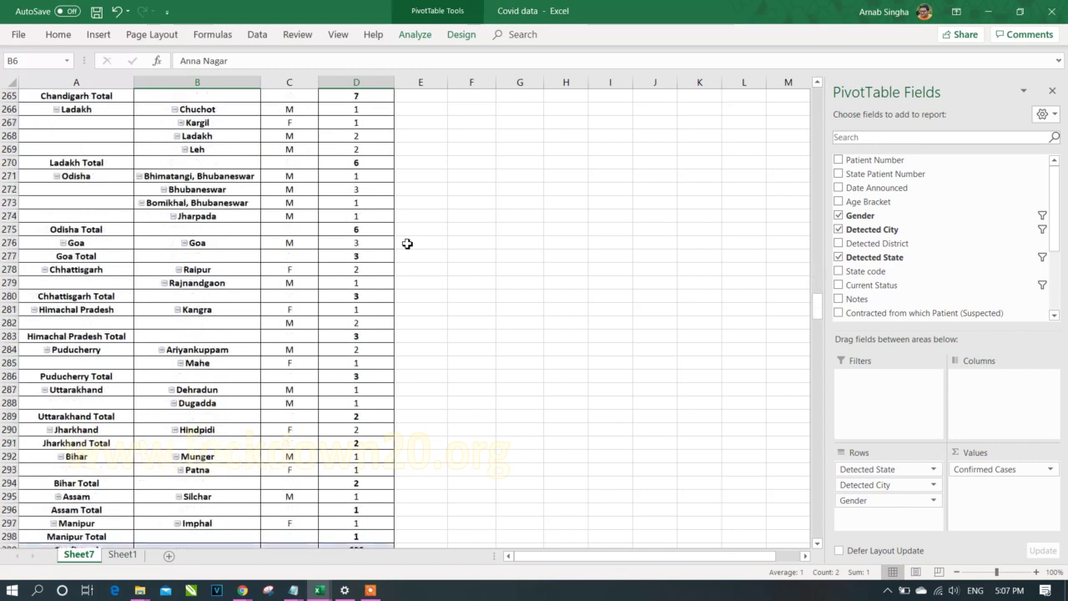
scroll(407, 242, "down", 8)
left_click(377, 229)
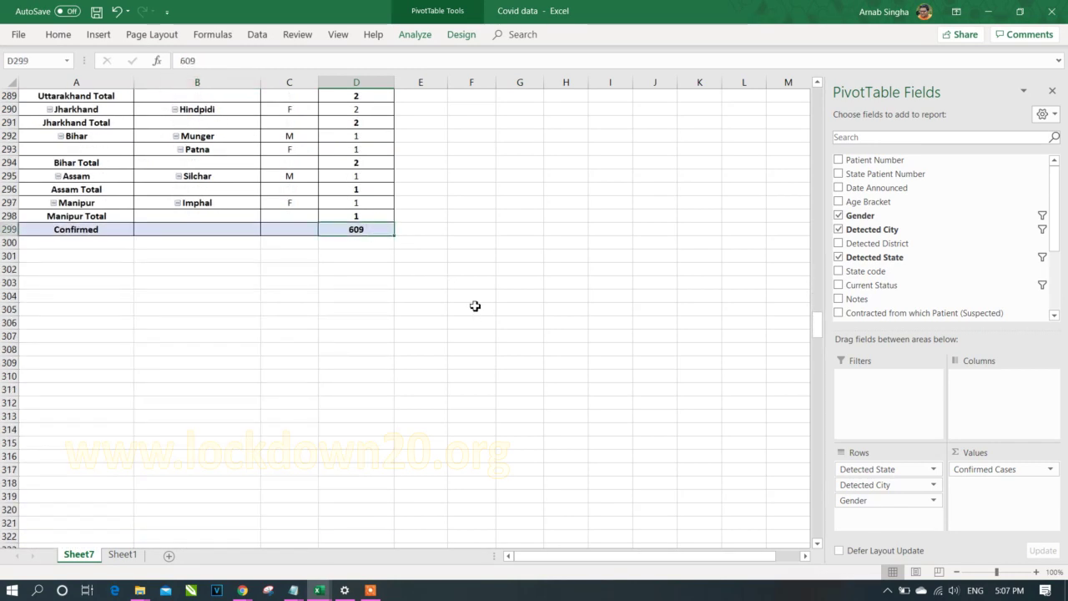
scroll(475, 306, "up", 3)
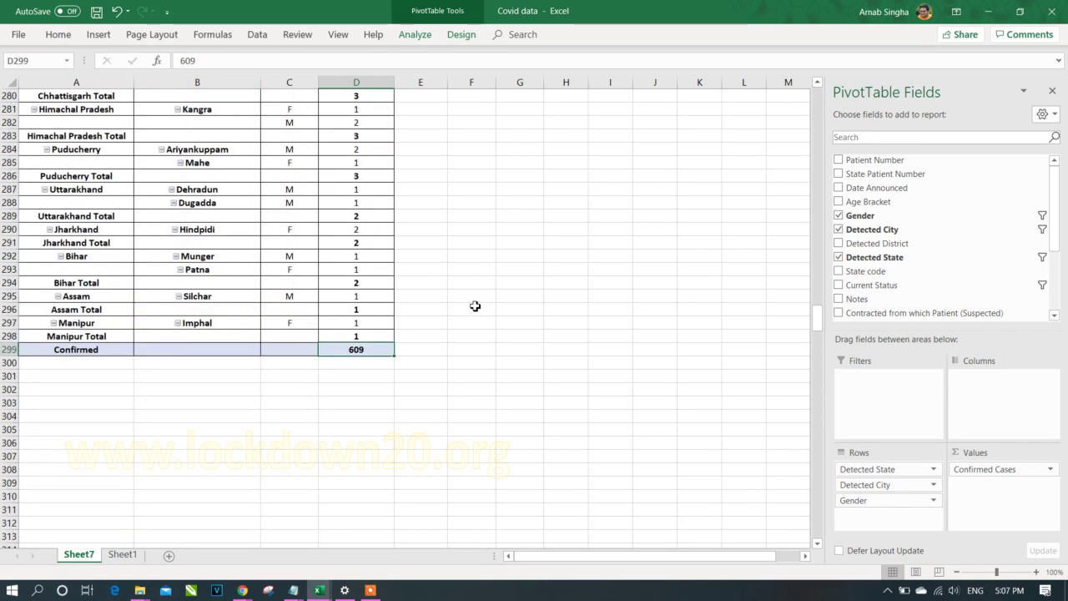
scroll(461, 308, "up", 4)
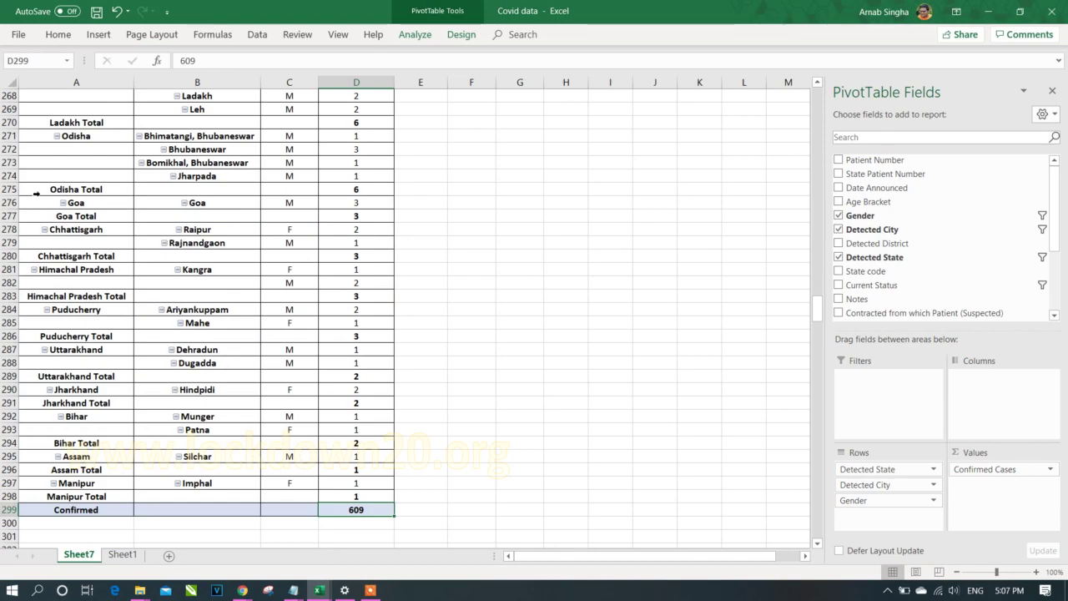
Select all state total rows and give them a blue fill
left_click(36, 193)
scroll(281, 499, "up", 20)
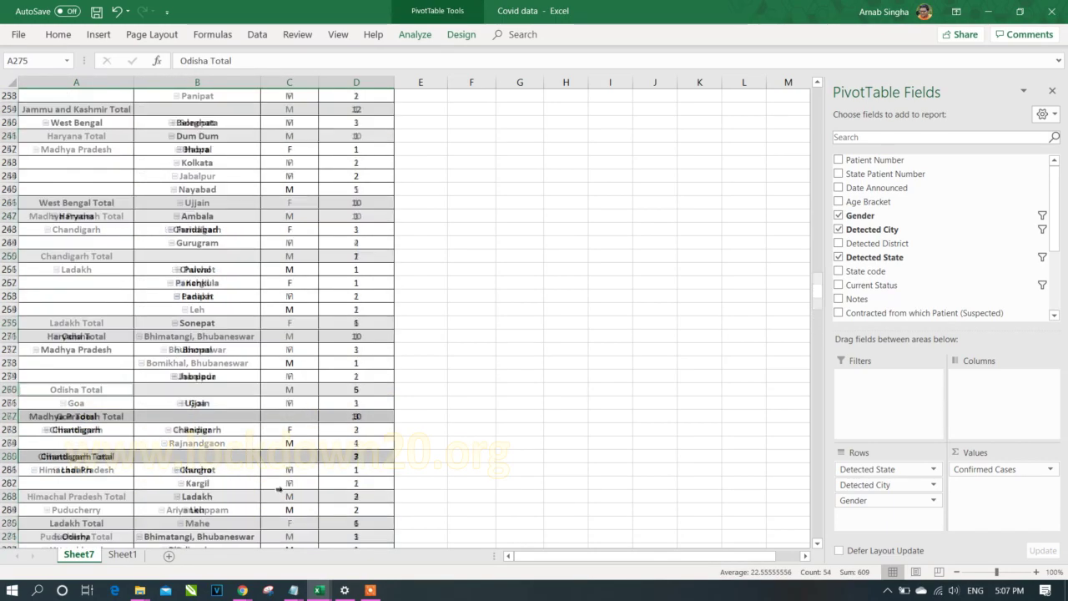
scroll(278, 479, "up", 20)
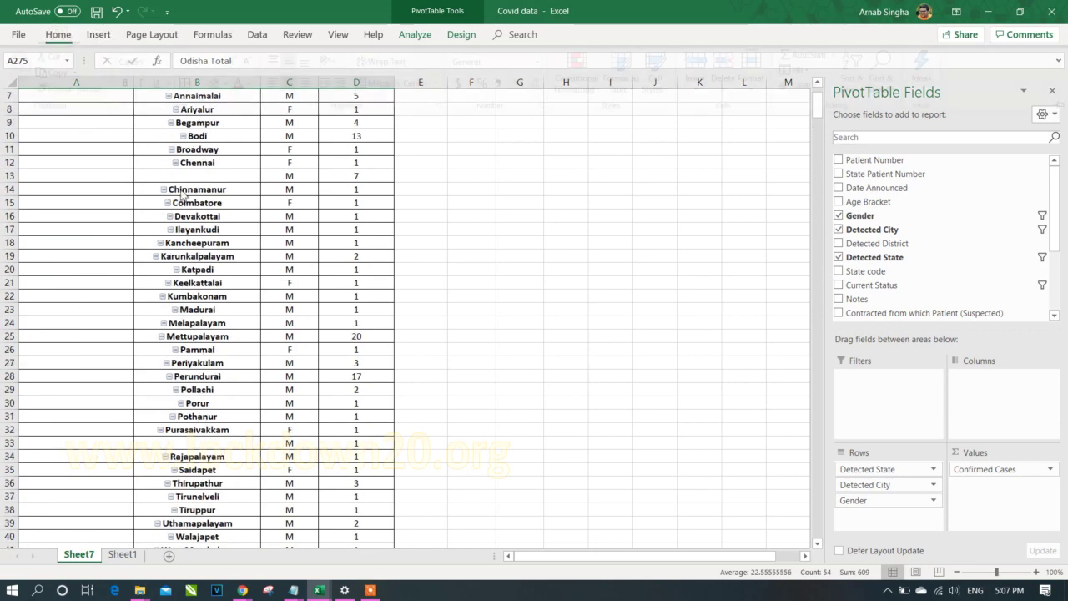
left_click(58, 35)
scroll(322, 226, "down", 20)
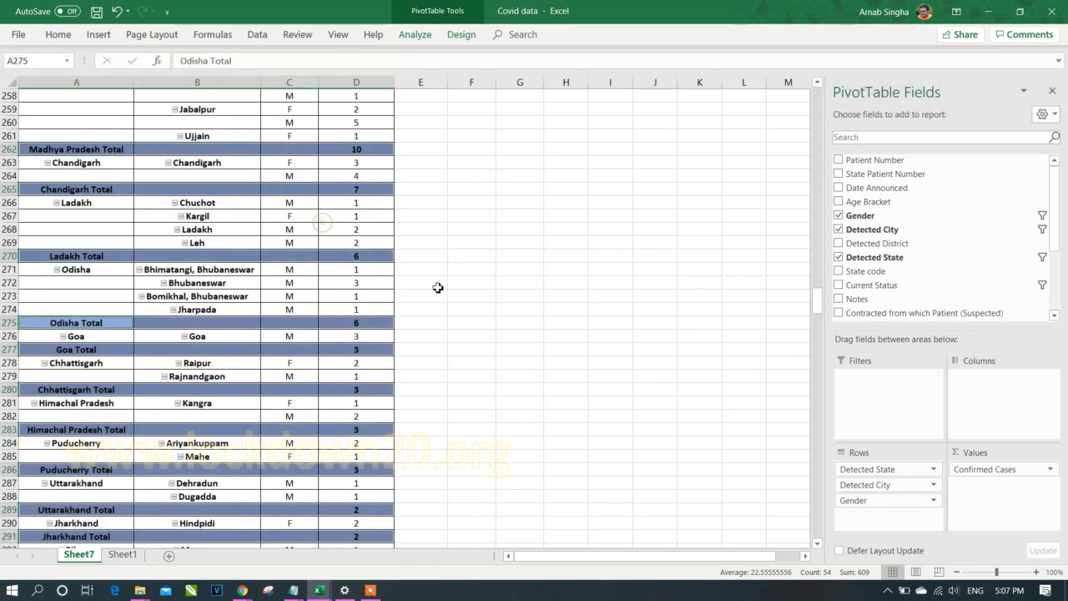
left_click(445, 400)
scroll(447, 401, "up", 8)
scroll(447, 401, "up", 1)
left_click_drag(1060, 280, 1062, 106)
Select the whole pivot, A5 through the grand total, and copy it
left_click(342, 268)
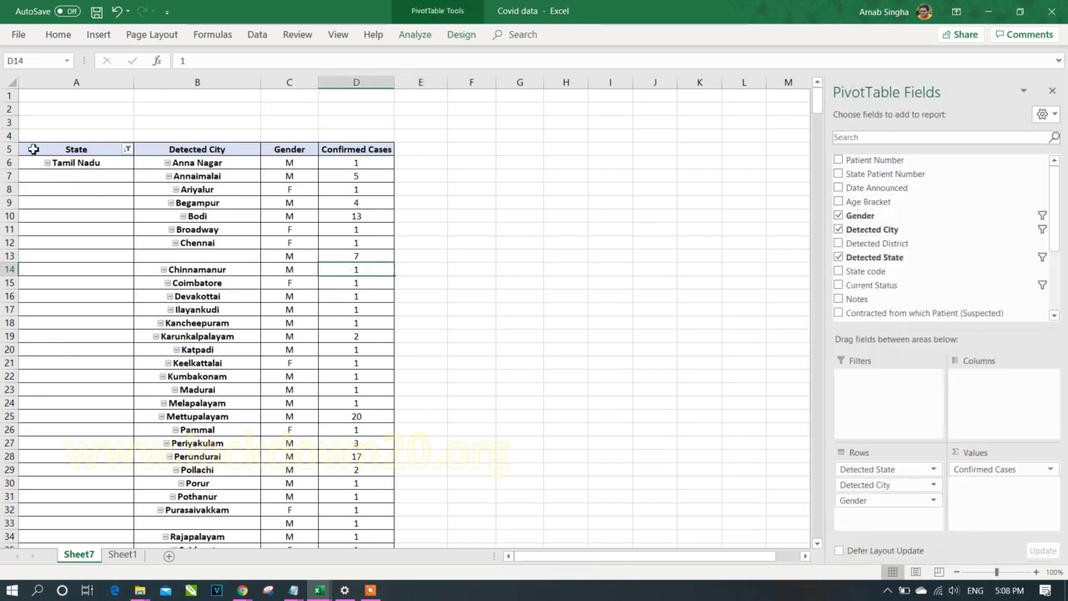
left_click_drag(34, 149, 373, 483)
scroll(369, 480, "down", 5)
scroll(370, 482, "up", 4)
scroll(370, 482, "down", 2)
scroll(372, 483, "down", 20)
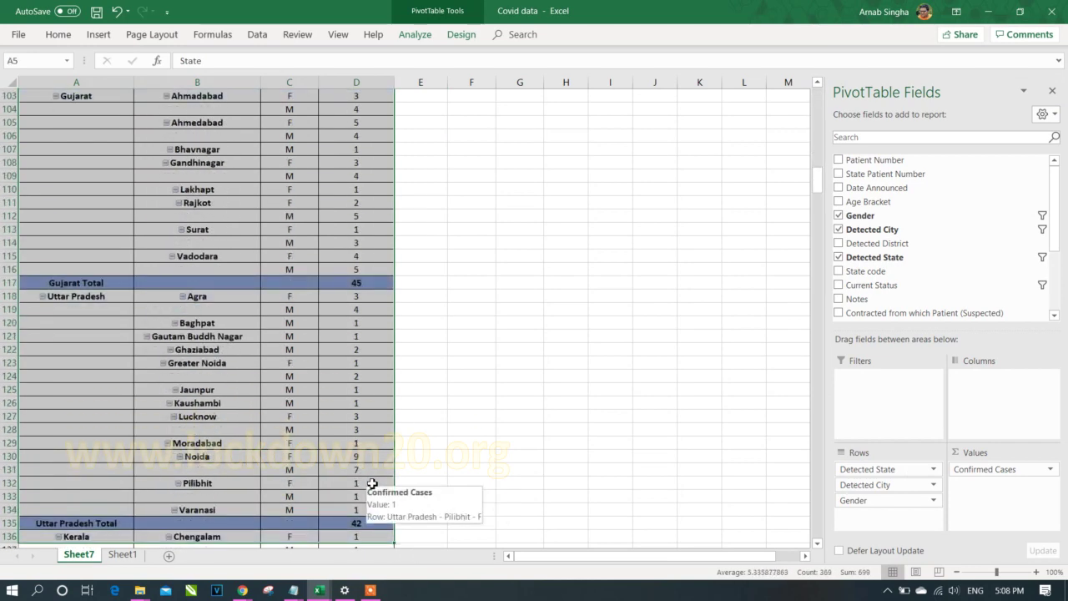
scroll(372, 484, "down", 20)
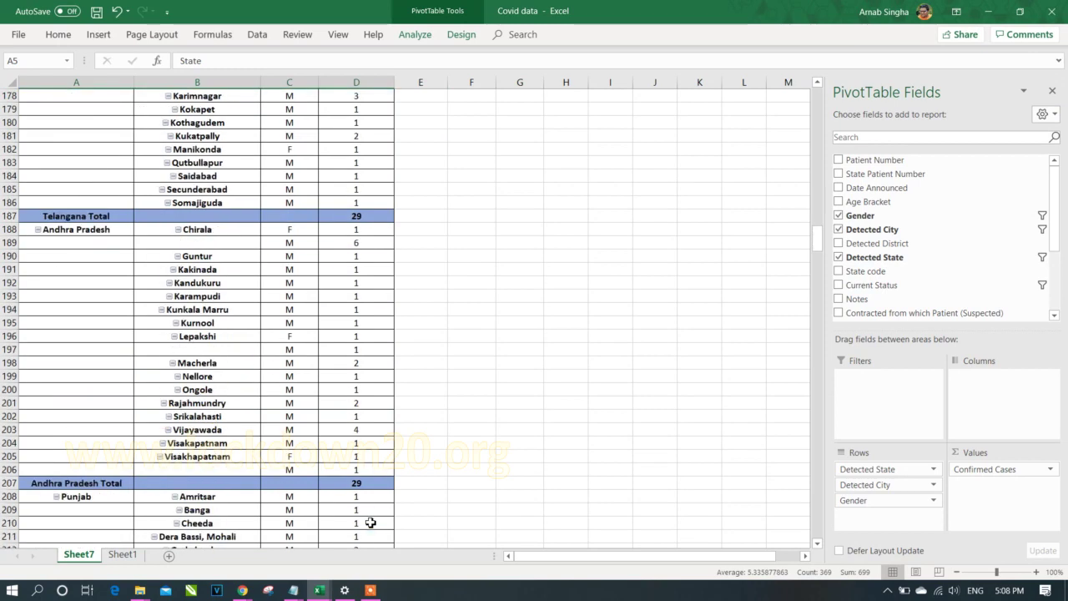
scroll(371, 521, "down", 20)
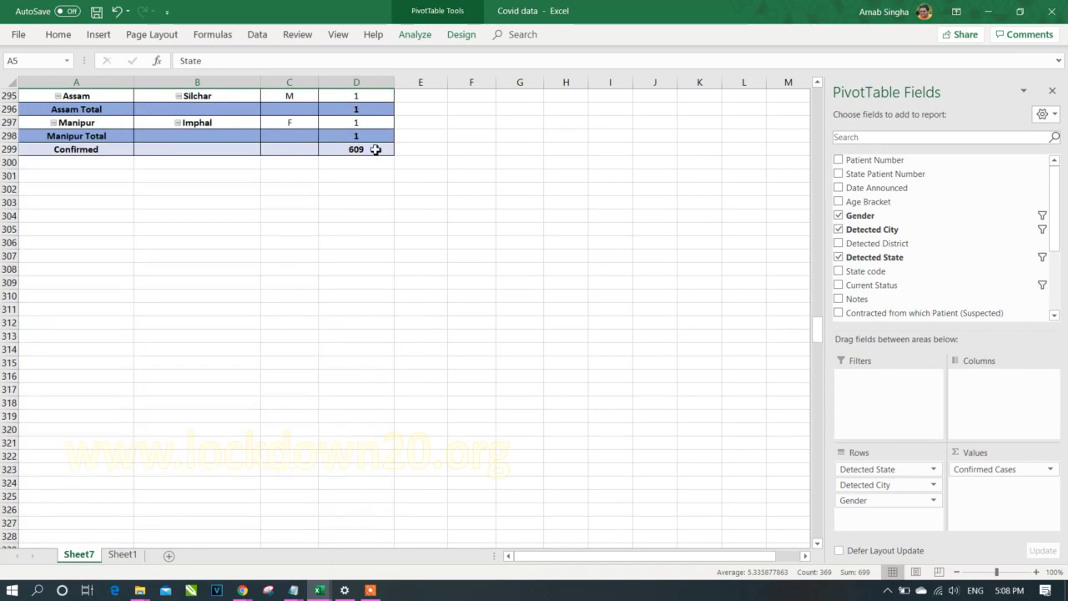
left_click(376, 150, "shift")
key("ctrl+c")
Paste the pivot's values, then its formats, at A306 with Paste Special
left_click(88, 244)
key("ctrl+alt+v")
key("v")
key("Return")
key("ctrl+alt+v")
key("t")
key("Return")
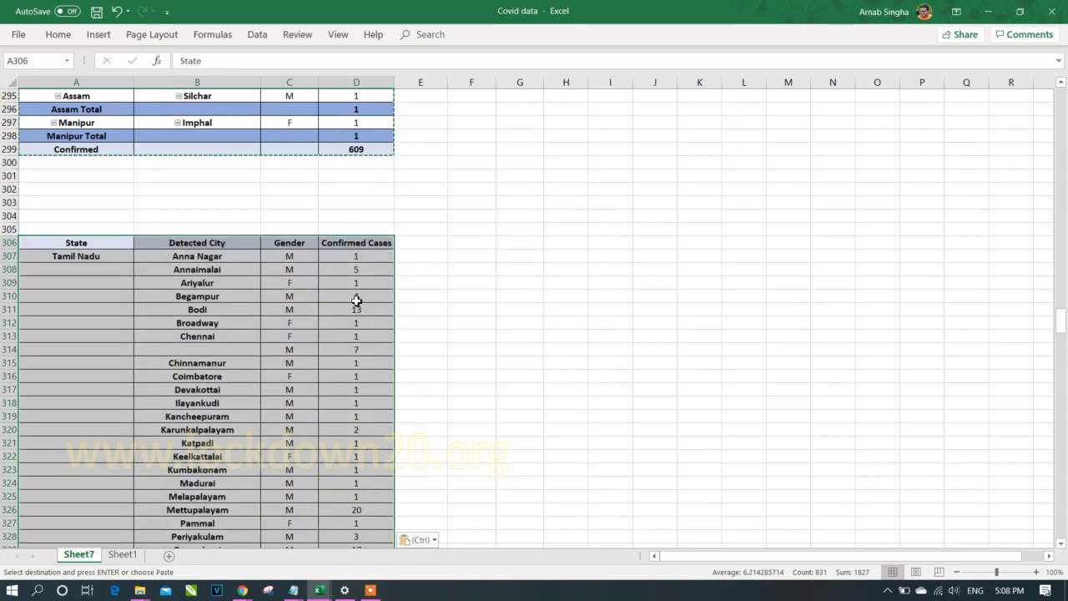
Inspect the pasted copy around the Nagpur cell, leaving it unchanged
left_click(392, 310)
scroll(399, 379, "down", 14)
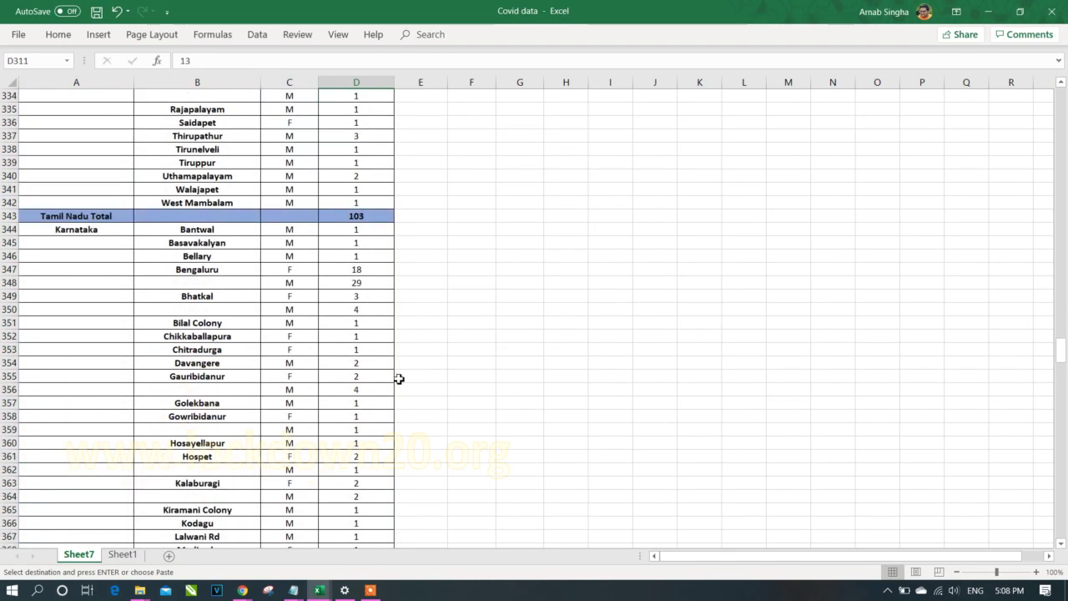
scroll(399, 379, "down", 5)
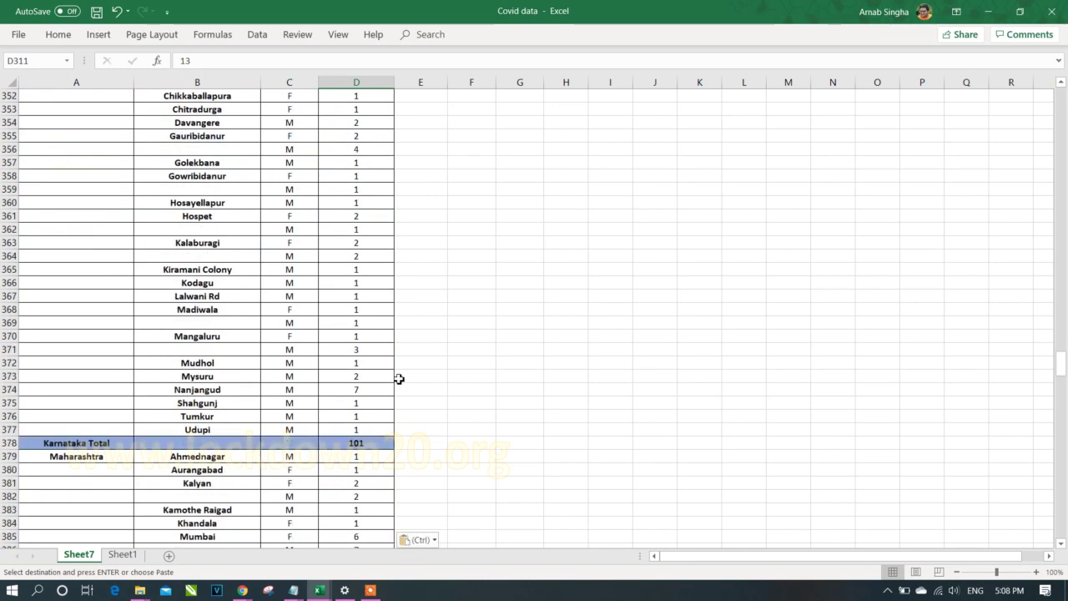
scroll(399, 379, "down", 6)
left_click(289, 362)
left_click(191, 362)
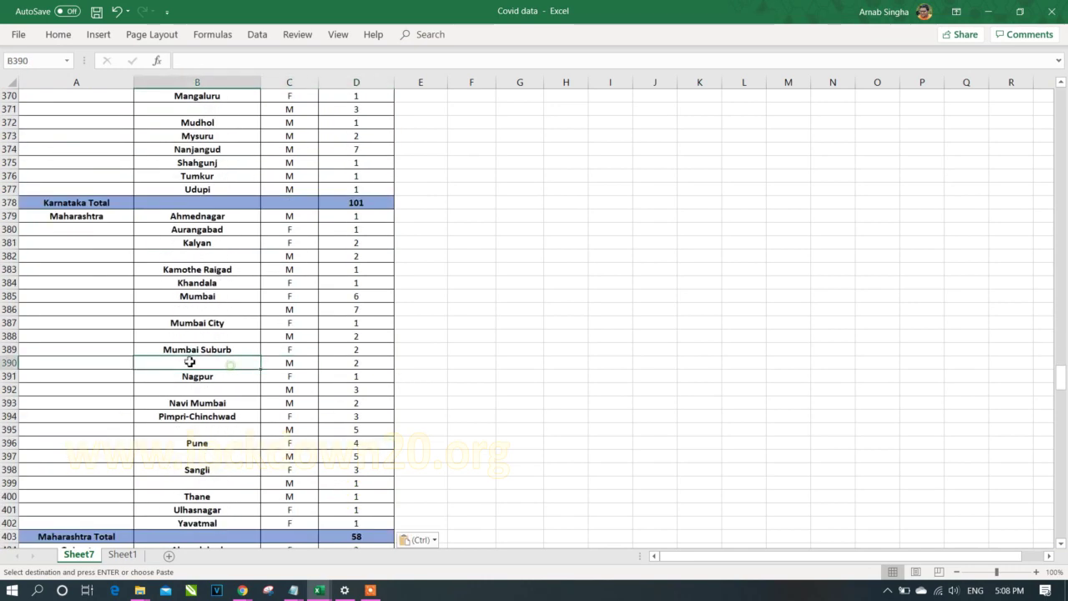
left_click(239, 376)
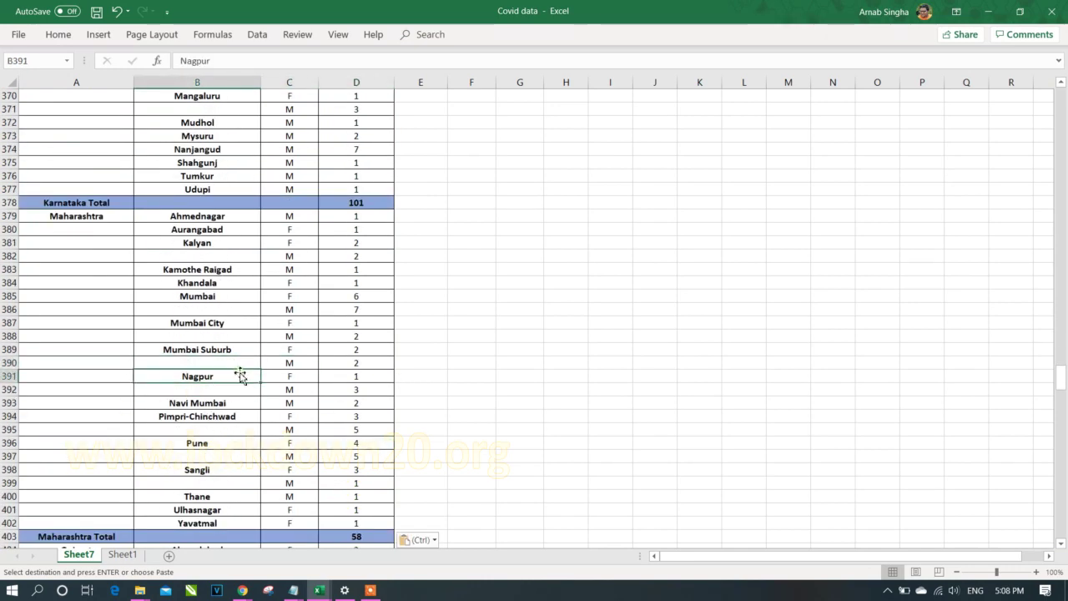
double_click(239, 375)
key("Escape")
scroll(353, 449, "up", 20)
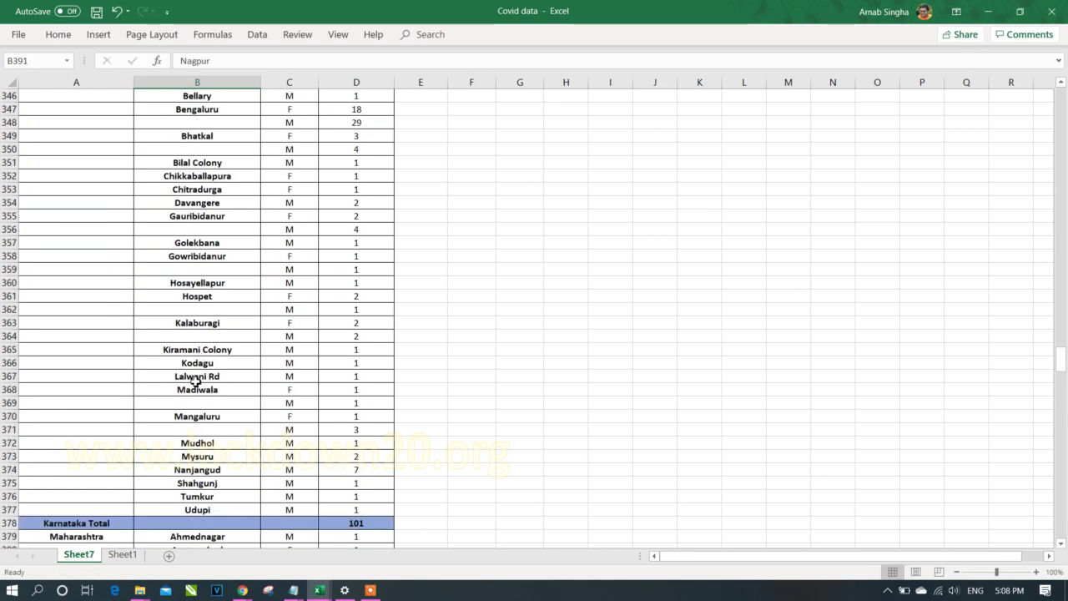
scroll(52, 370, "down", 6)
Delete rows 306 to the sheet's end, return to the top, then go to Sheet1
left_click(8, 322)
mouse_move(8, 322)
left_mouse_down()
mouse_move(9, 331)
mouse_move(8, 306)
mouse_move(10, 323)
left_mouse_up()
key("ctrl+shift+Down")
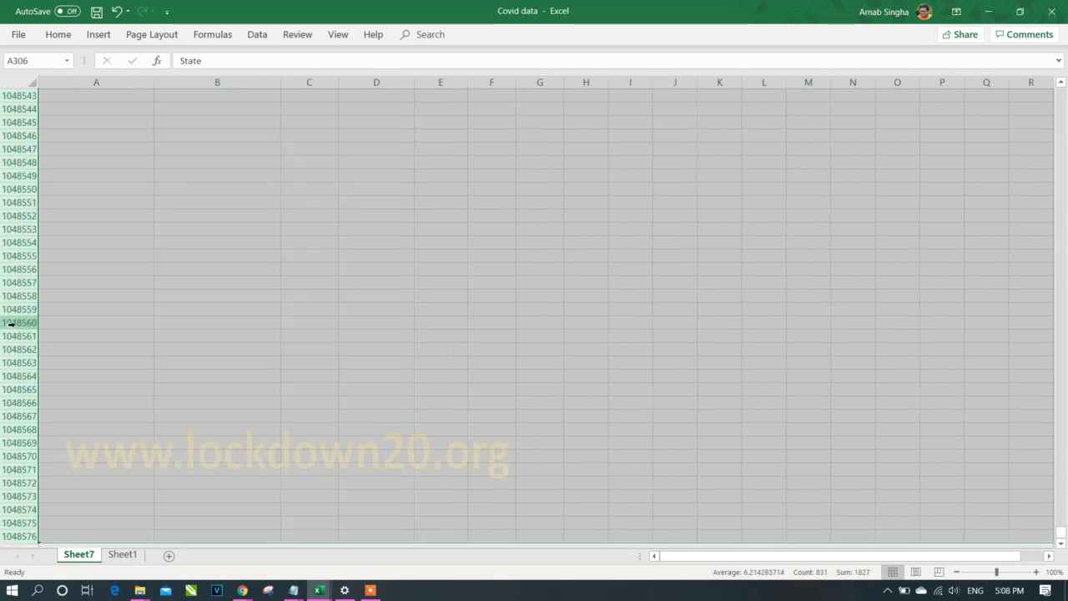
key("ctrl+BackSpace")
left_click(458, 243)
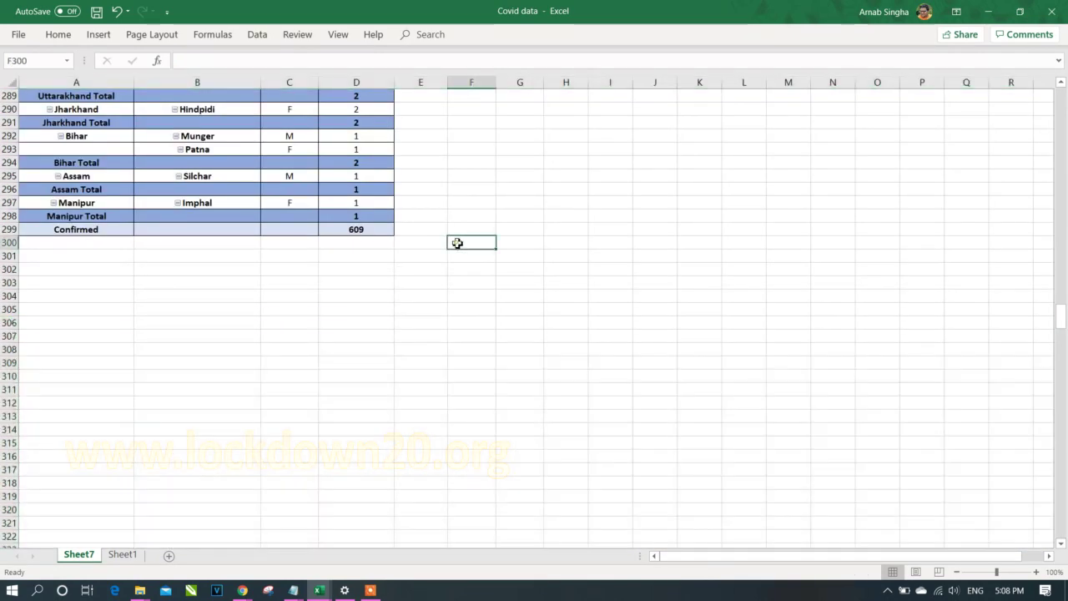
key("ctrl+Up")
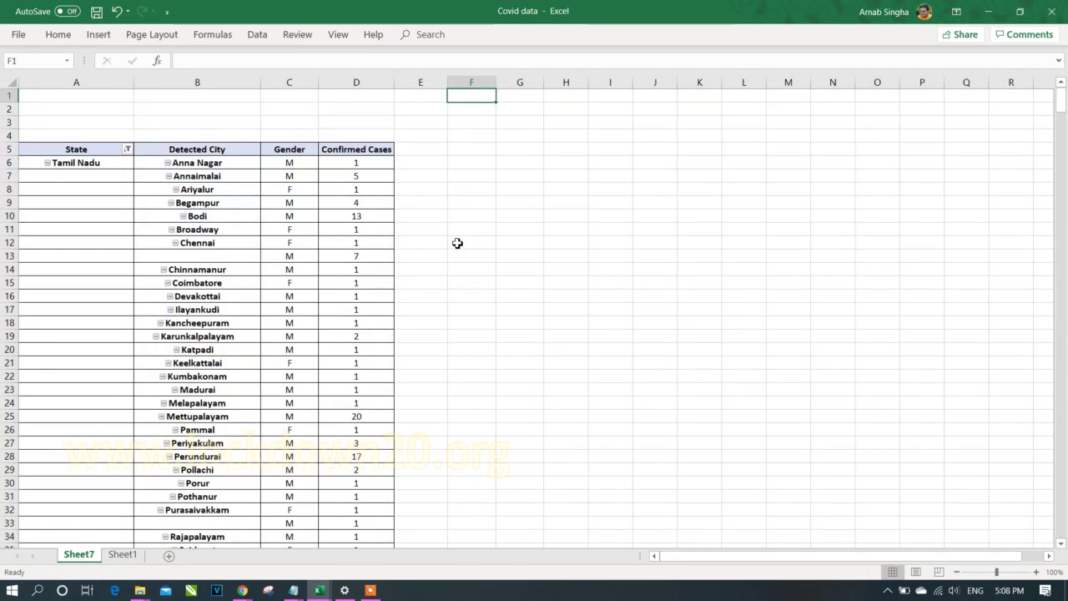
left_click(121, 554)
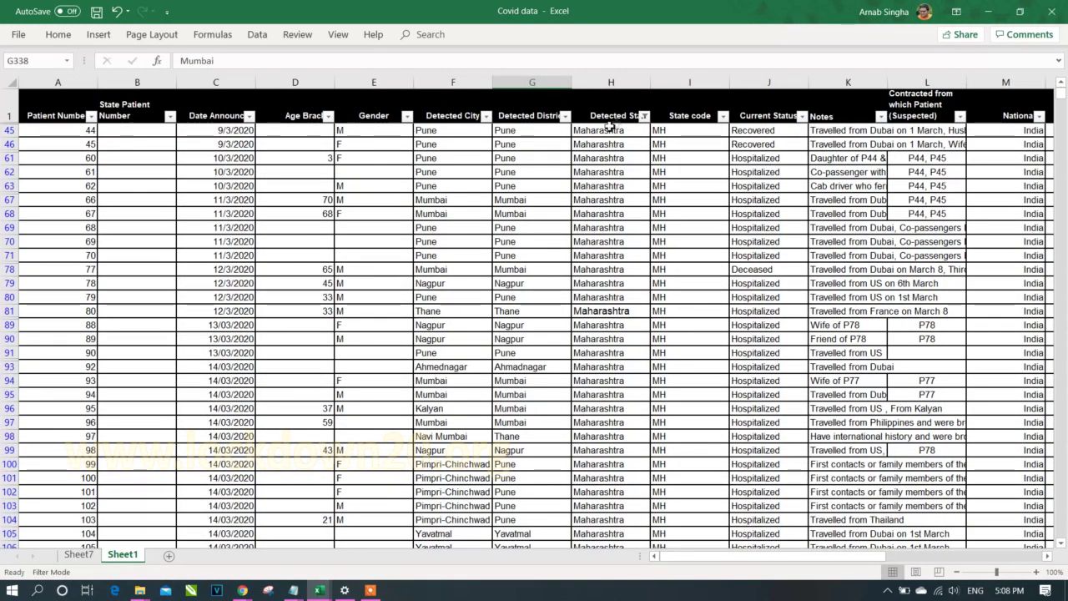
Glance at Sheet1's Detected State filter, then return to Sheet7
left_click(644, 116)
key("Escape")
left_click(83, 555)
Drill into the Tamil Nadu total of 103, check its Detected State filter, and delete Sheet8
scroll(370, 492, "down", 4)
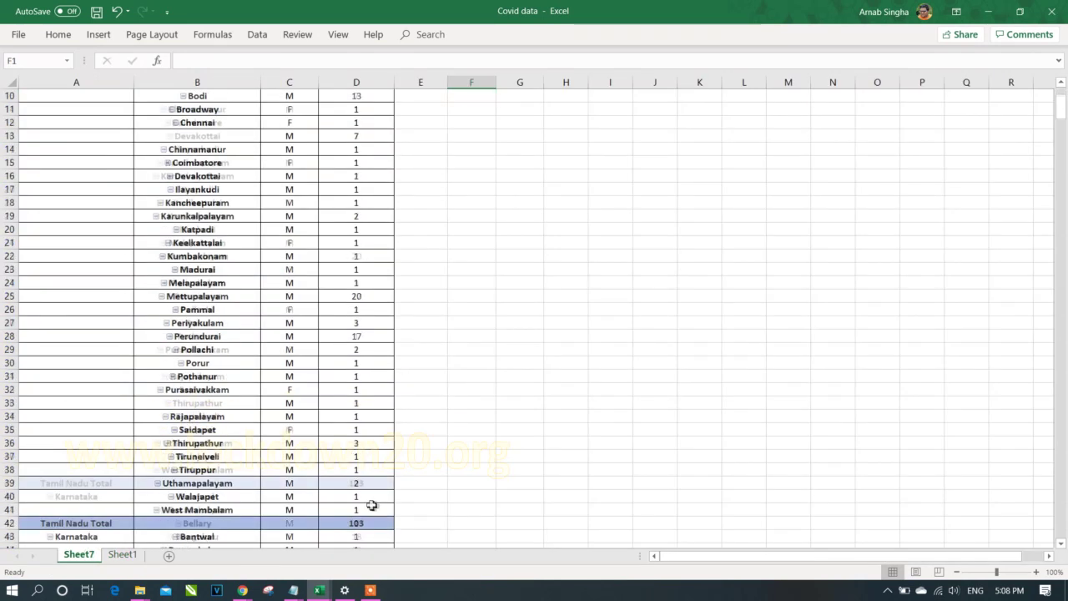
left_click(358, 482)
double_click(360, 483)
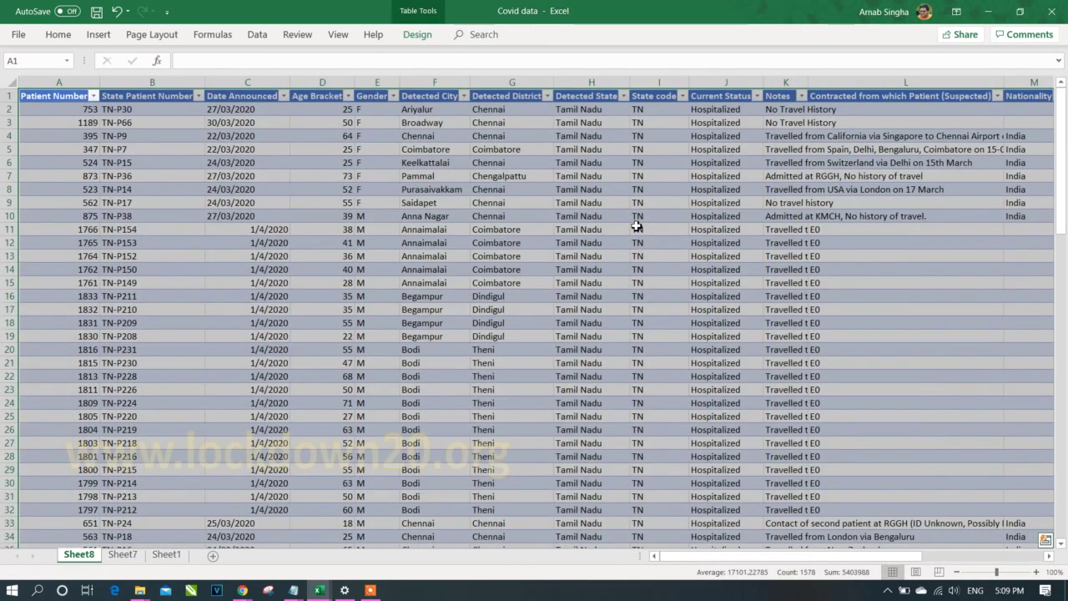
left_click(596, 110)
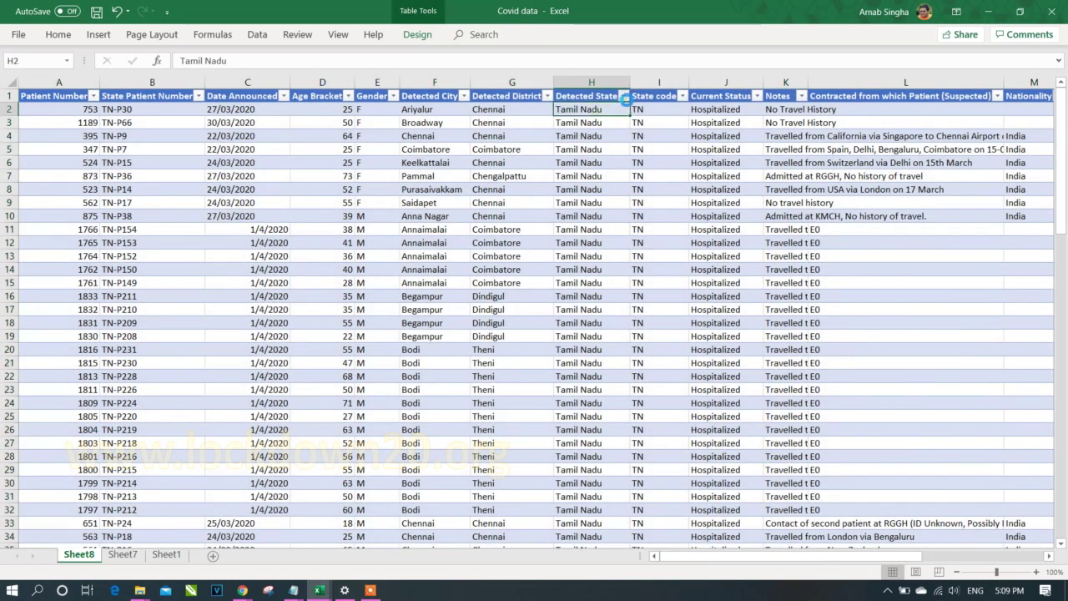
left_click(623, 96)
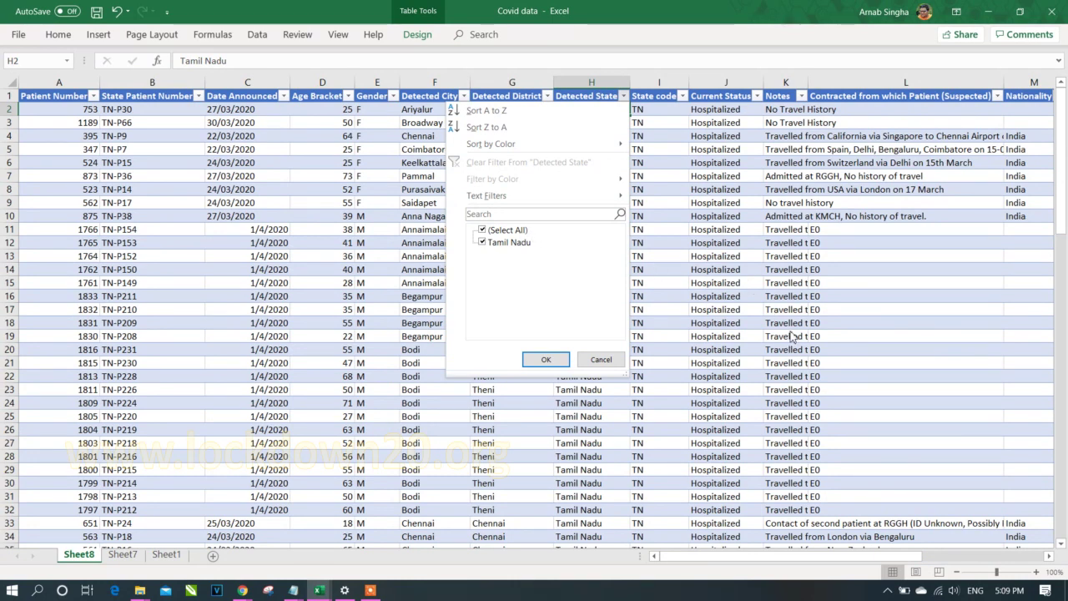
key("Escape")
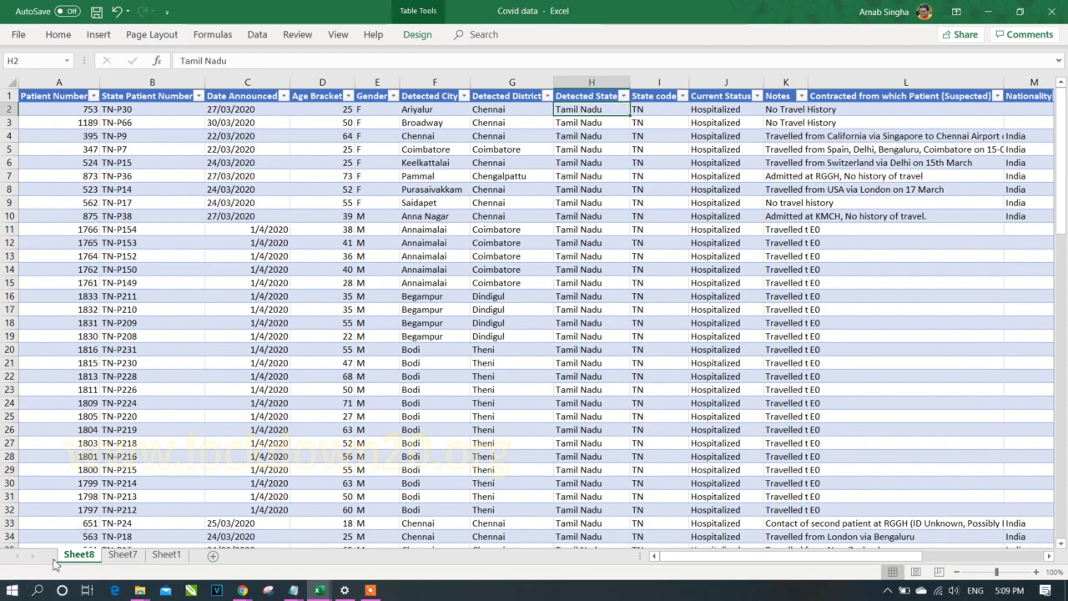
key("Return")
scroll(379, 453, "down", 12)
Drill into the Maharashtra total of 58 and check the Detected State filter on Sheet9
mouse_move(378, 454)
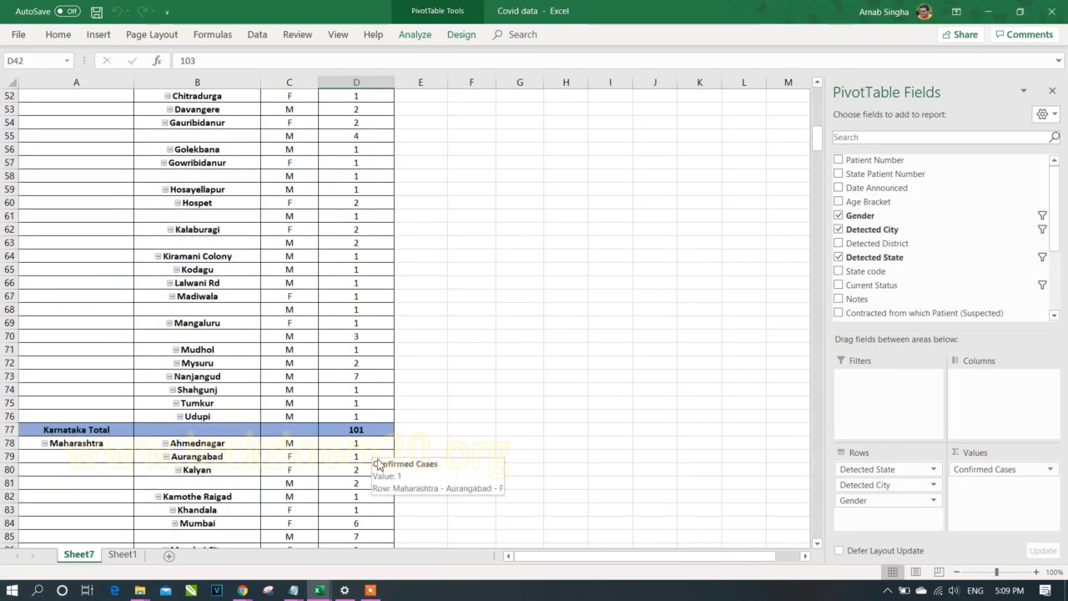
left_click(371, 457)
scroll(367, 472, "down", 6)
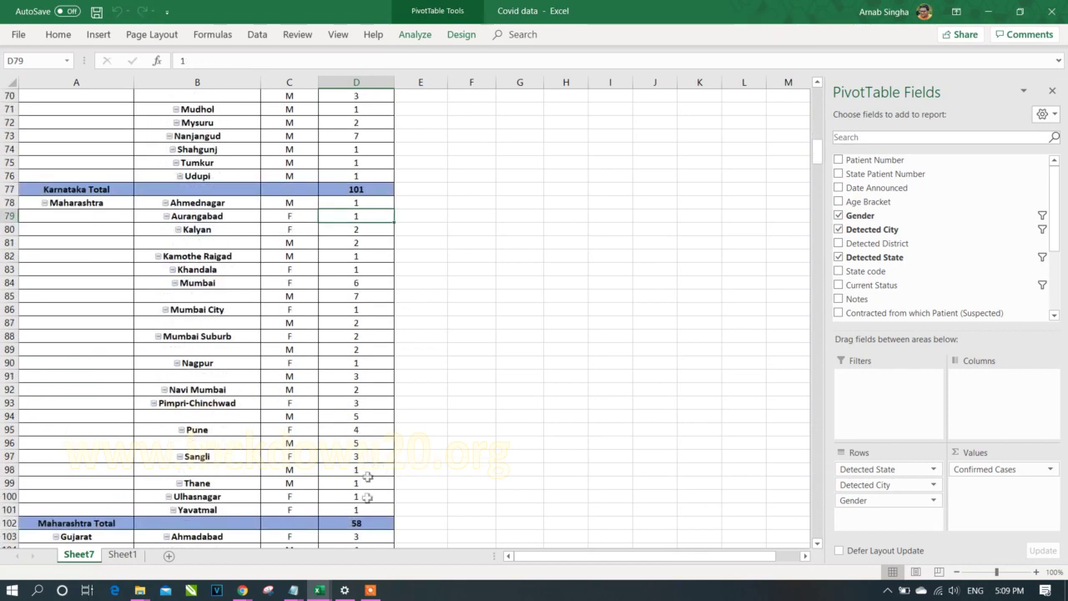
double_click(367, 523)
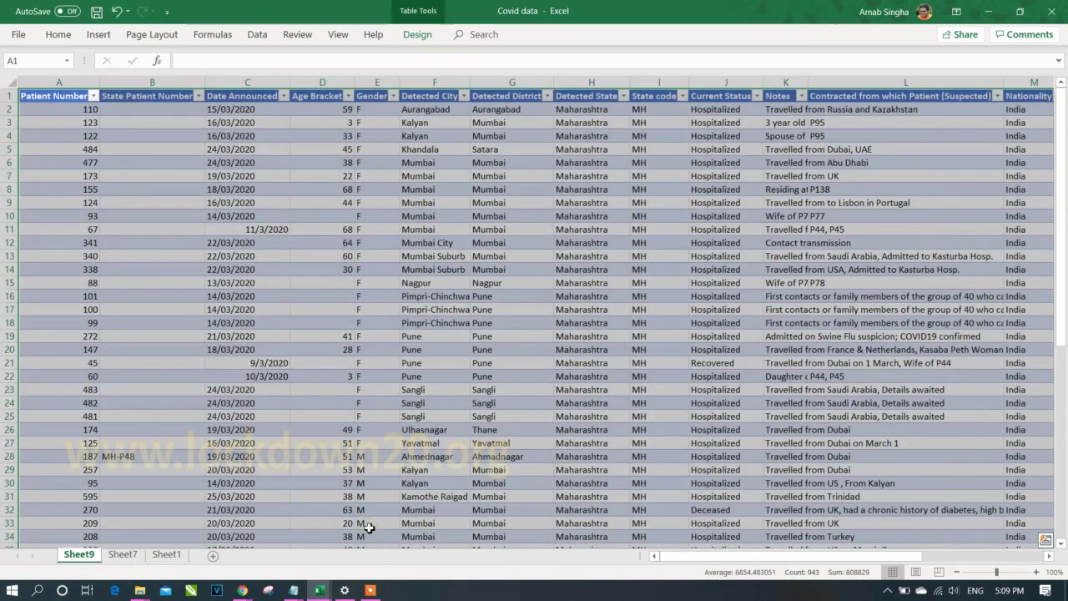
left_click(747, 310)
left_click(624, 97)
left_click(724, 274)
Delete Sheet9 with Alt+H, D, S and confirm
key("alt+h")
key("d")
key("s")
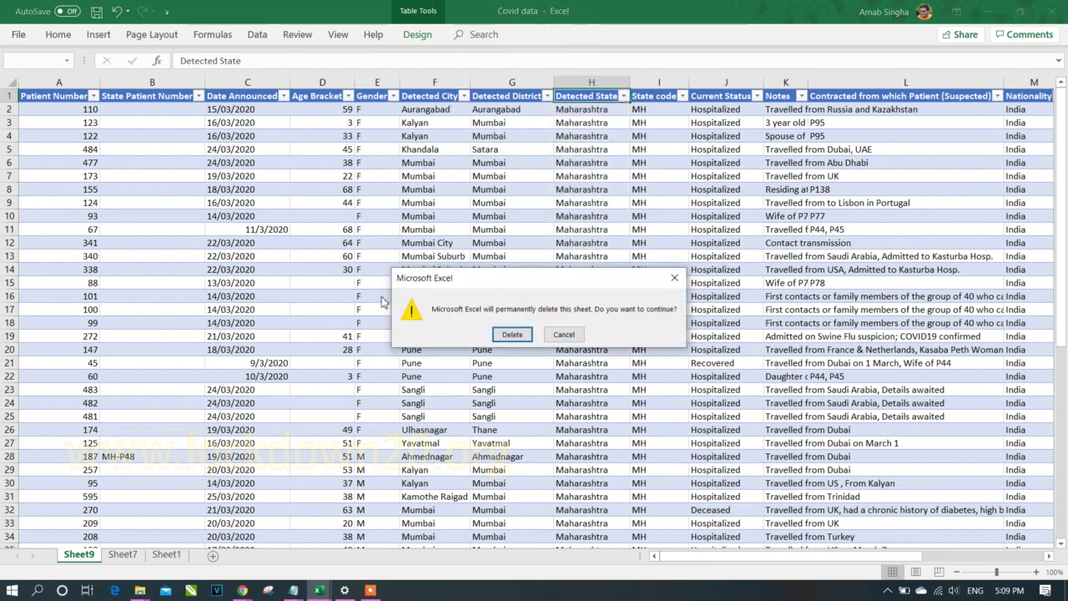
key("Return")
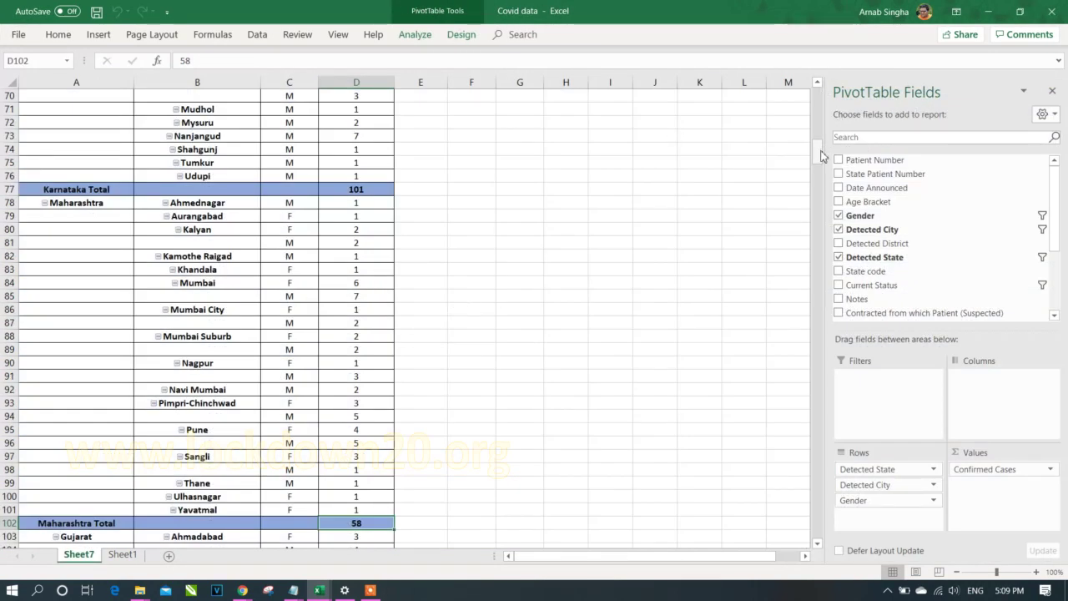
left_click_drag(820, 150, 821, 90)
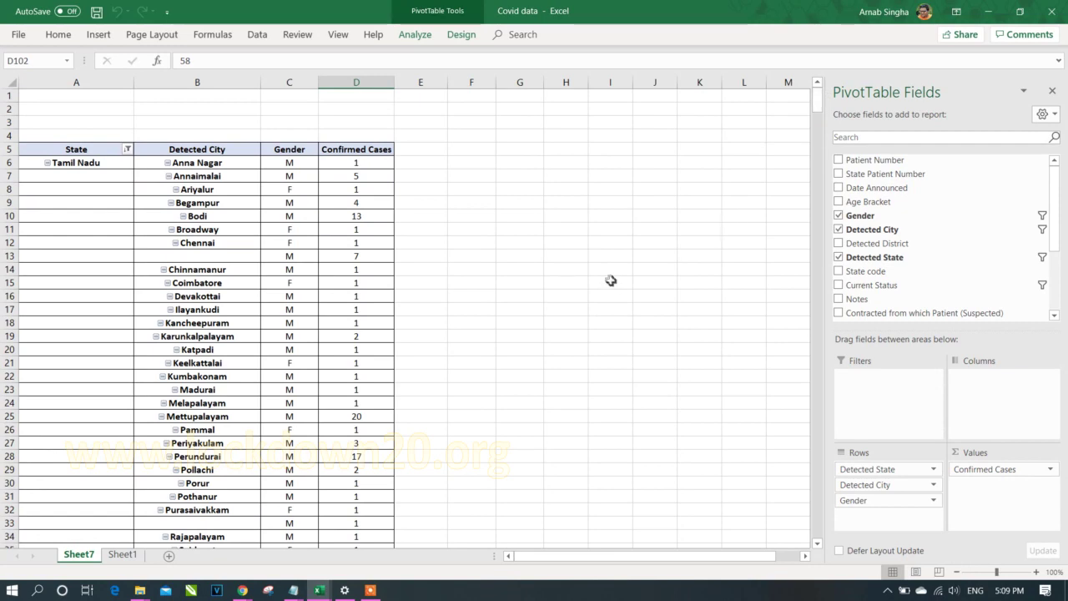
Fill the pivot header row A5:D5 with orange, then switch to Sheet1
scroll(365, 330, "down", 4)
scroll(364, 330, "up", 4)
left_click_drag(74, 148, 355, 149)
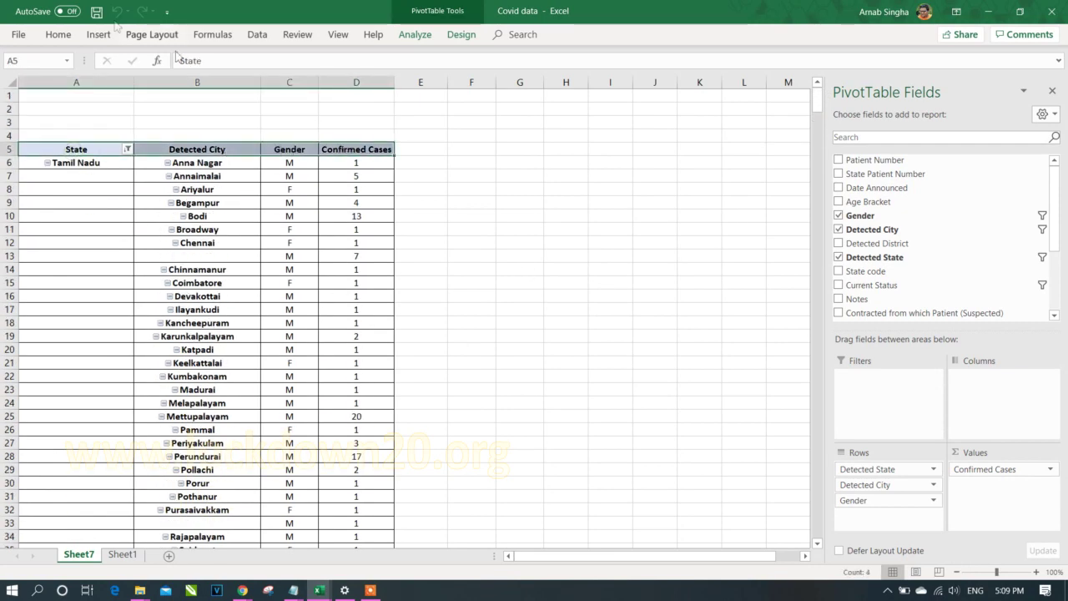
left_click(58, 35)
left_click(226, 86)
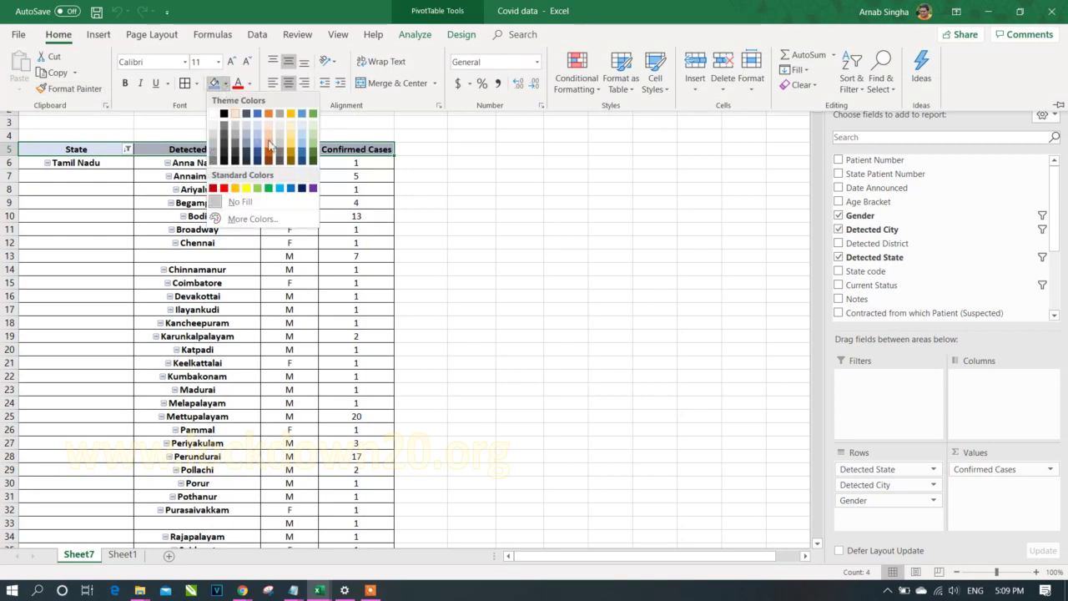
left_click(272, 149)
left_click(408, 256)
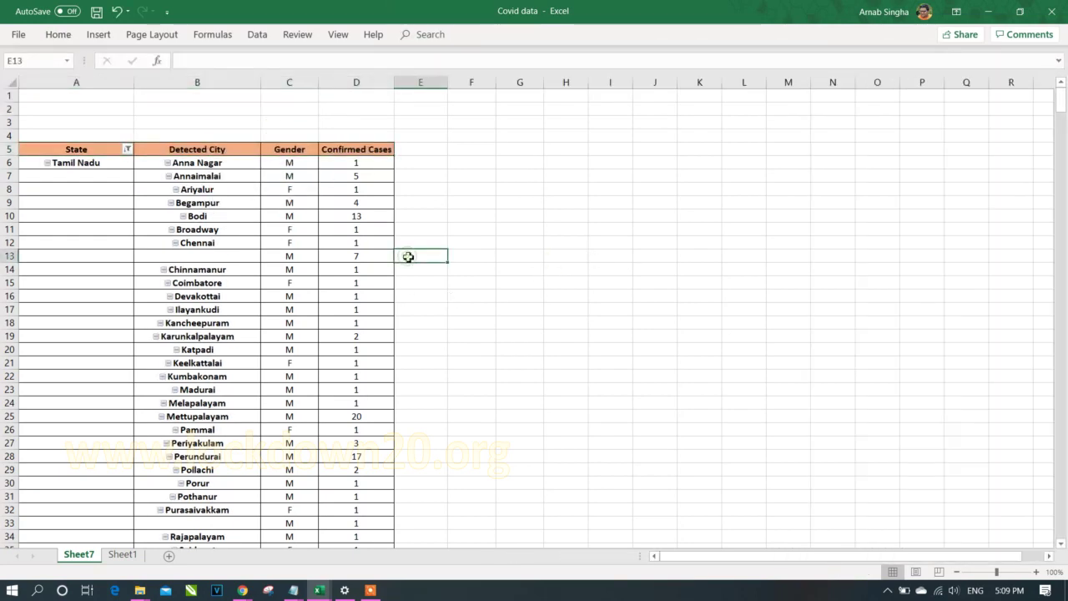
left_click(121, 554)
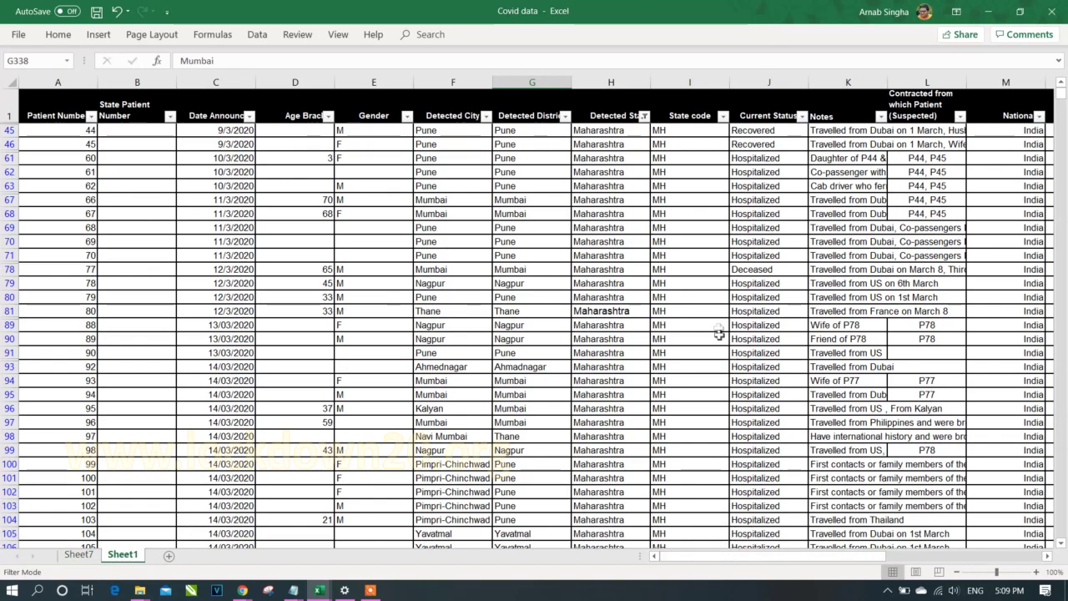
View Sheet1's Current Status and Detected State filter lists unchanged, then return to Sheet7
left_click(802, 117)
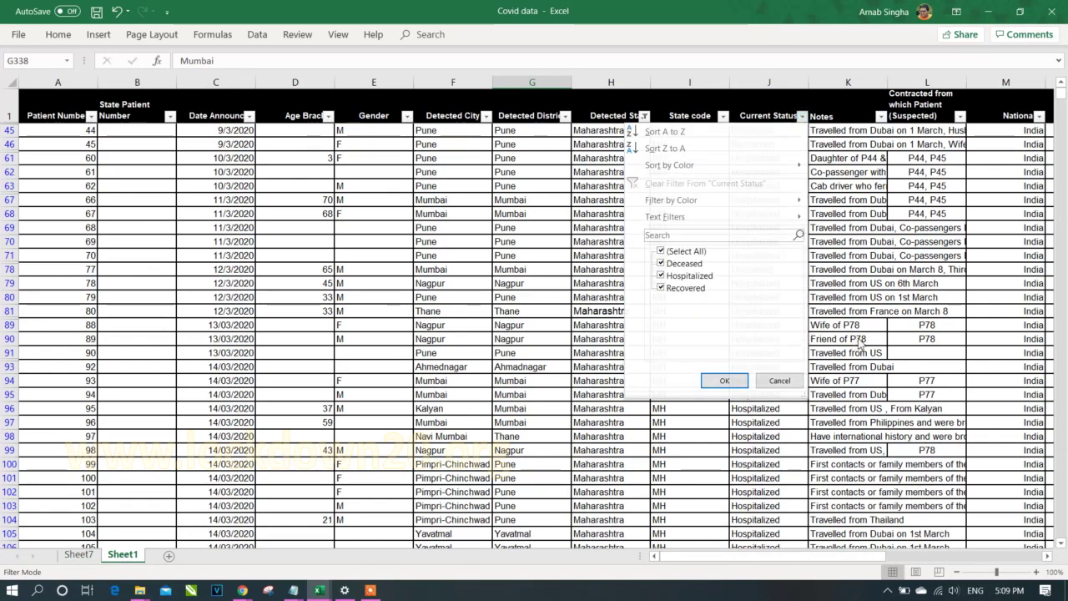
key("Escape")
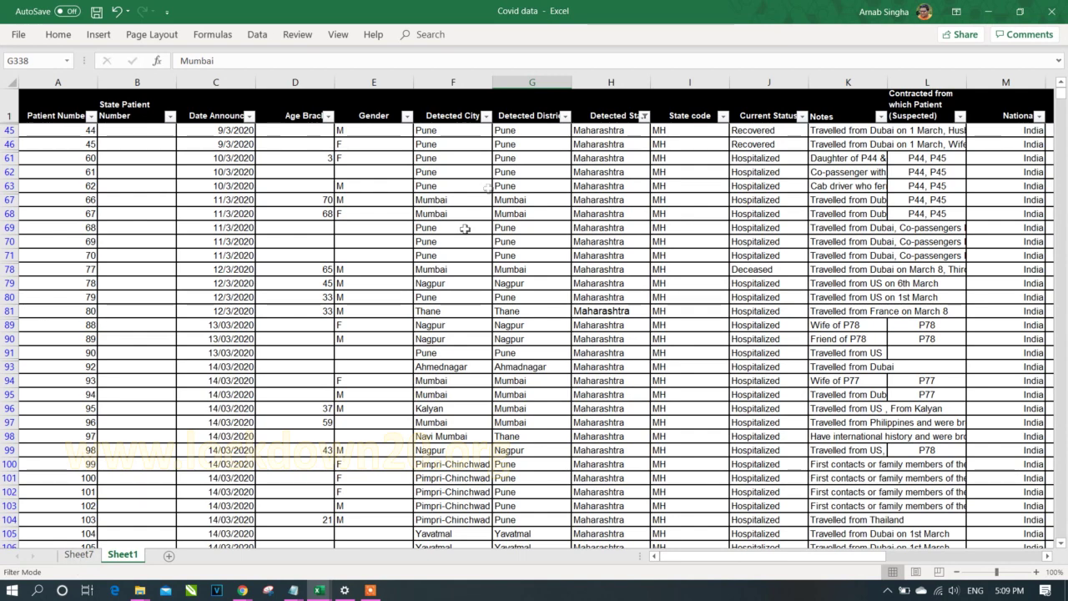
left_click(644, 116)
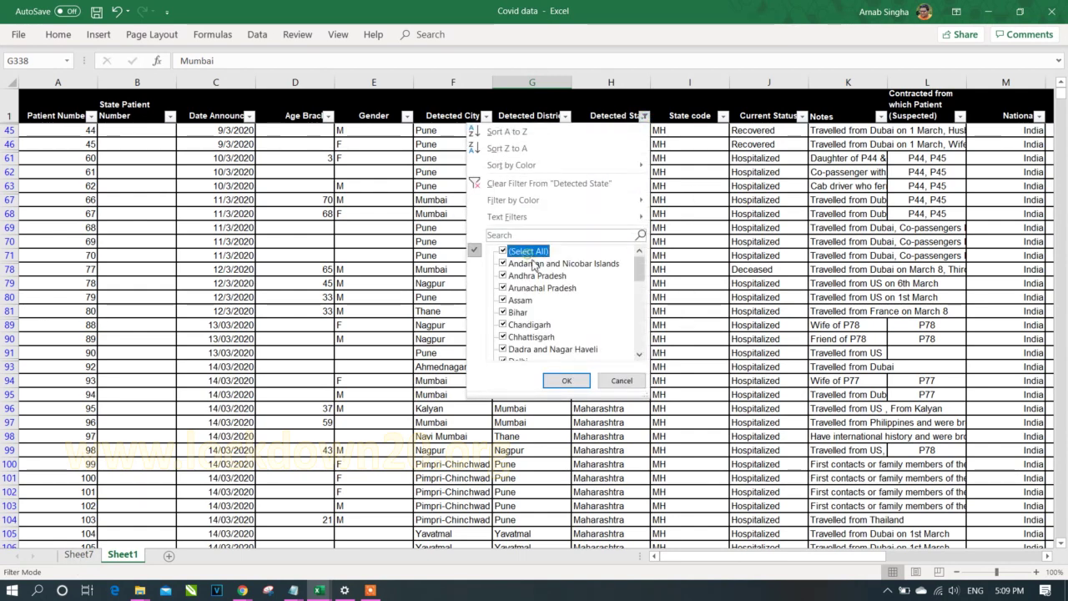
scroll(646, 276, "down", 9)
left_click(729, 399)
left_click(71, 552)
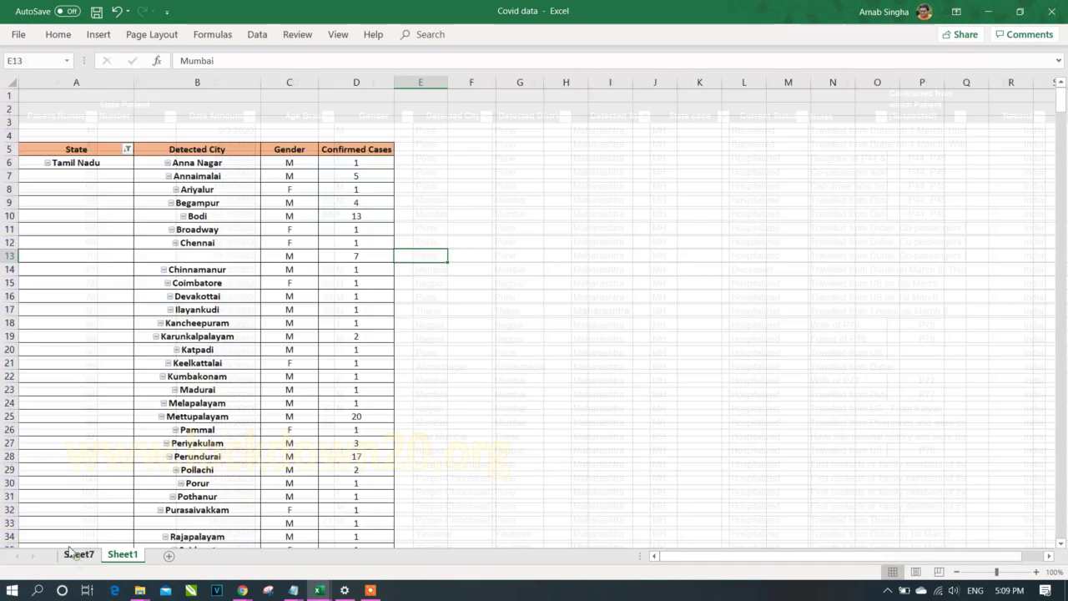
left_click(357, 376)
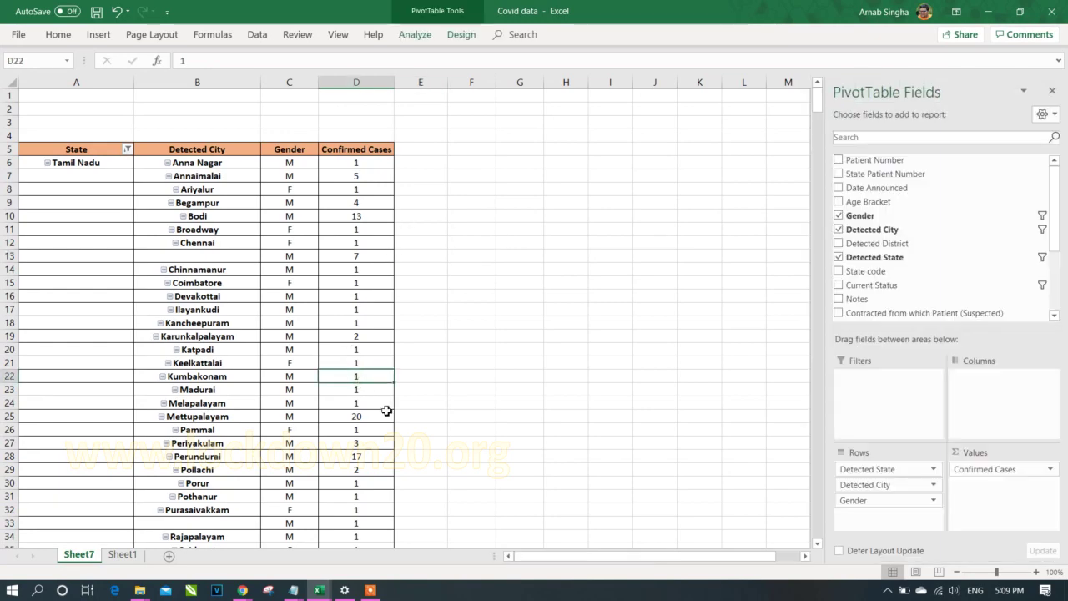
scroll(386, 410, "down", 3)
scroll(386, 410, "up", 3)
left_click_drag(375, 243, 162, 262)
left_click_drag(364, 259, 116, 241)
left_click_drag(369, 272, 65, 273)
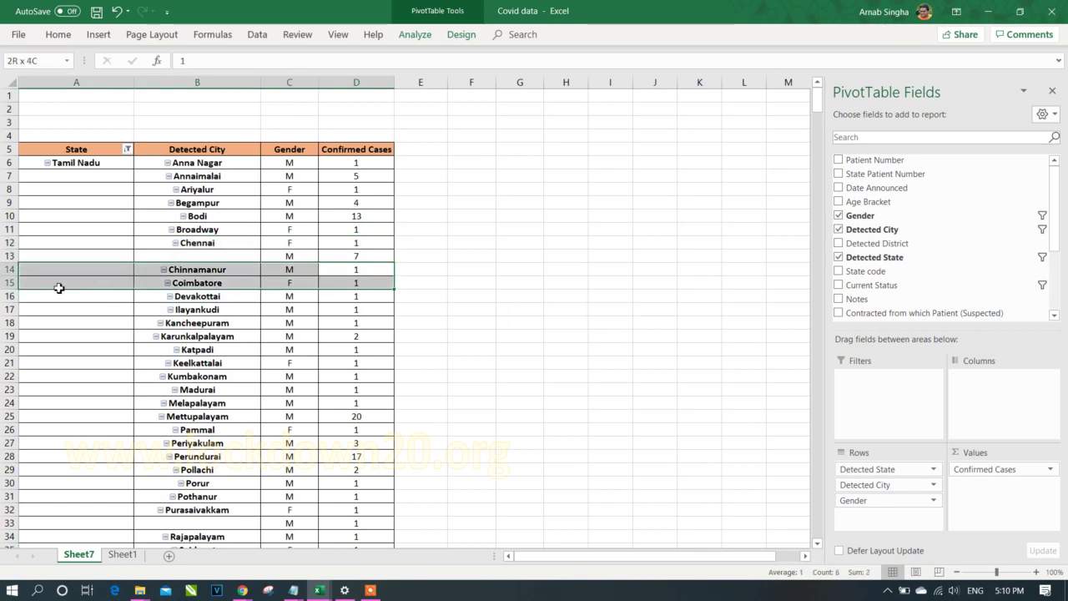
left_click(340, 416)
scroll(355, 519, "down", 3)
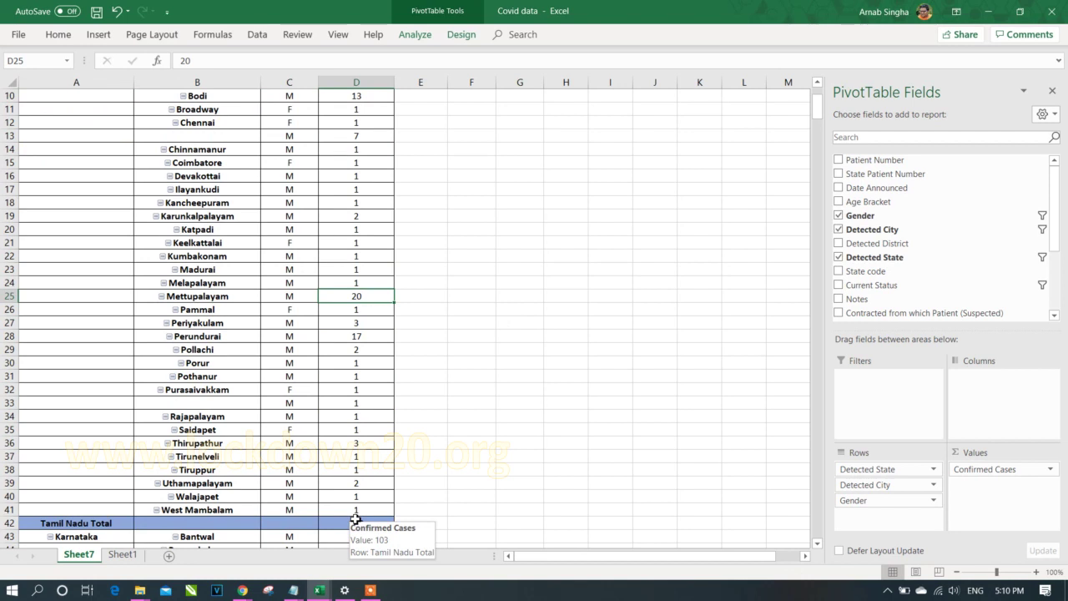
scroll(363, 453, "up", 3)
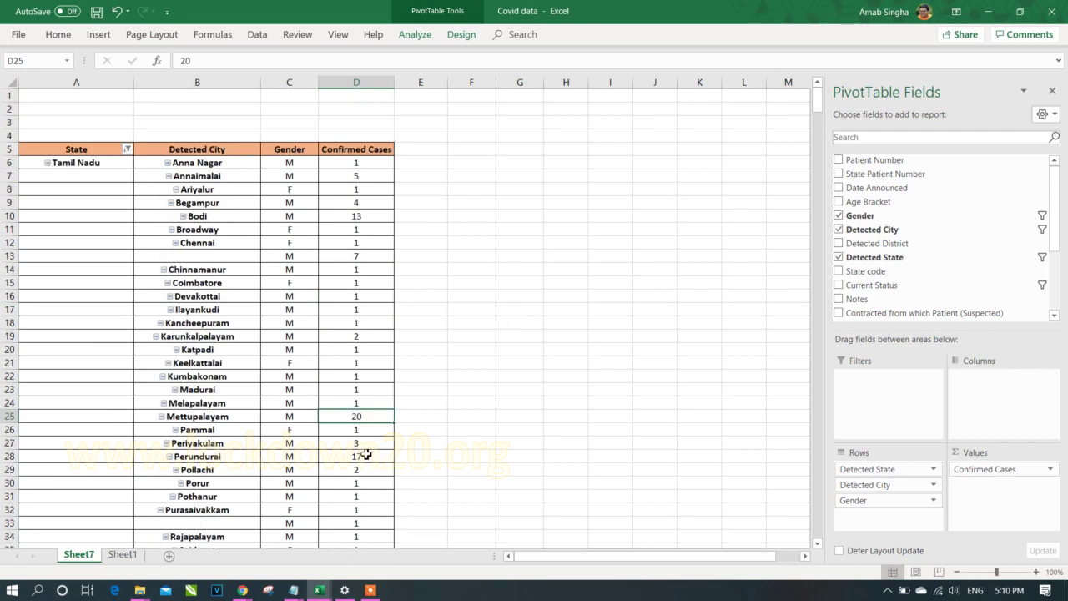
mouse_move(365, 454)
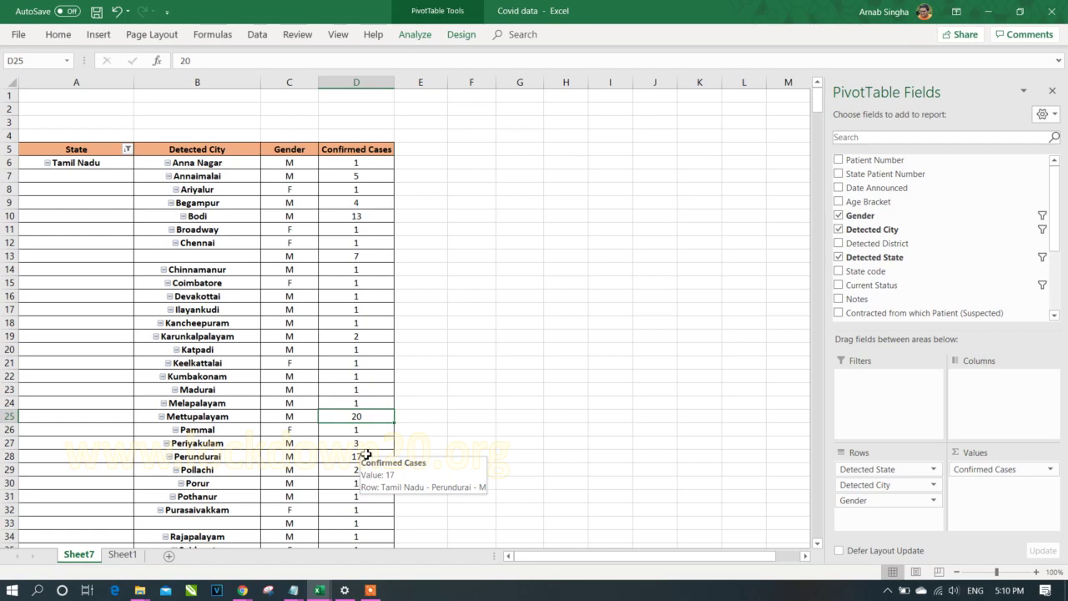
scroll(366, 455, "down", 2)
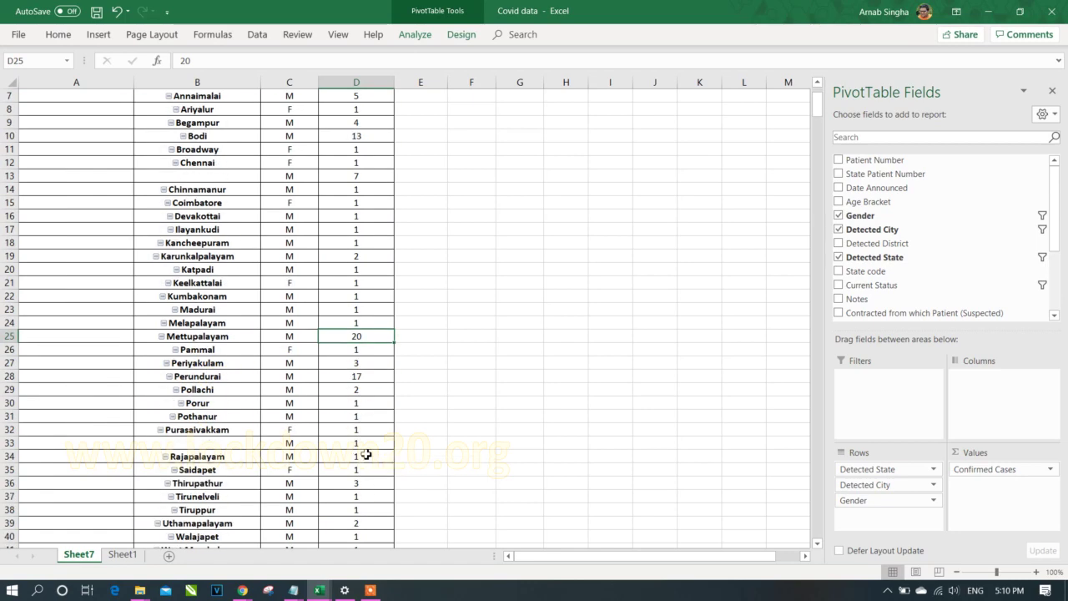
scroll(365, 455, "up", 2)
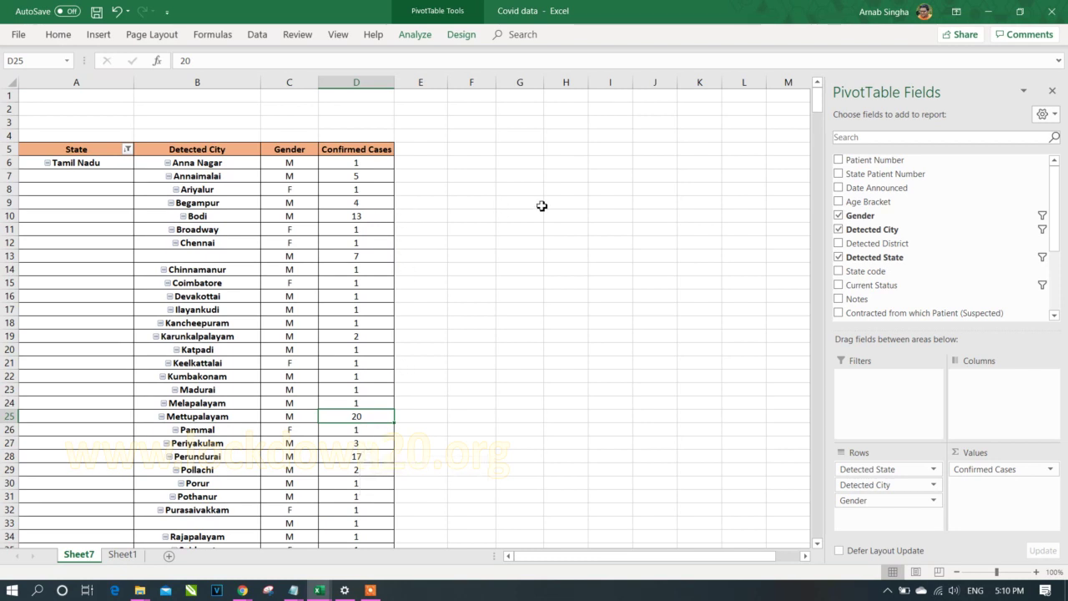
Drill into Anna Nagar's count to create Sheet10, then request detail on its M row
double_click(352, 162)
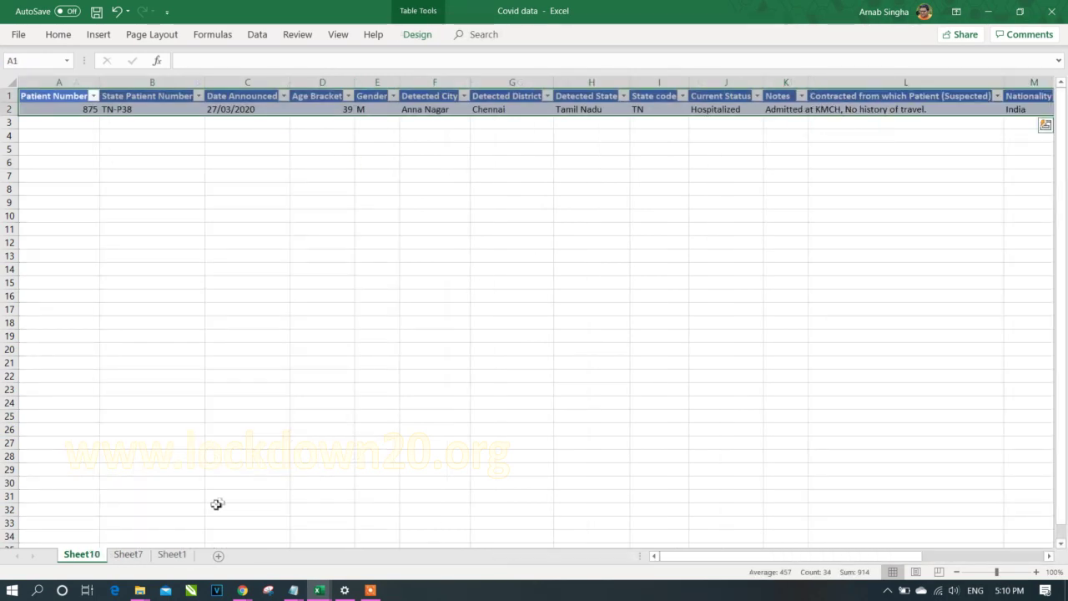
left_click(128, 554)
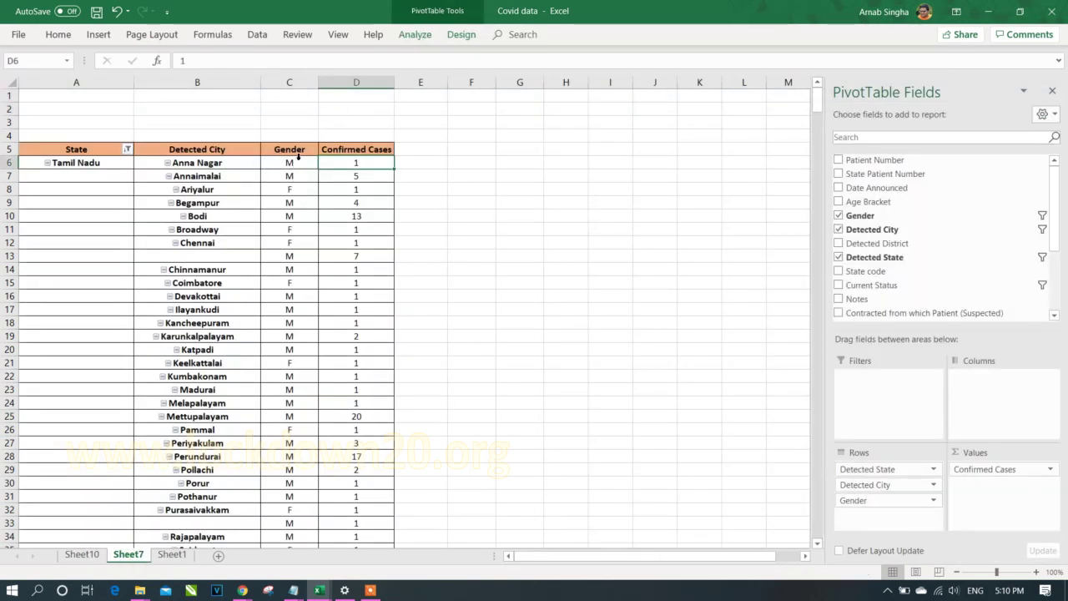
left_click(244, 163)
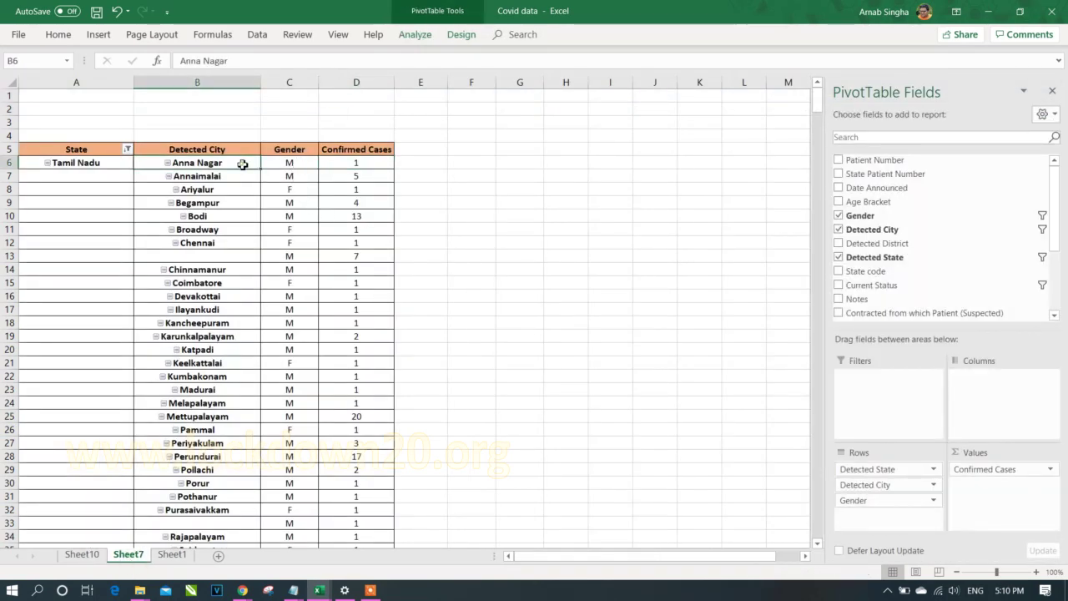
double_click(293, 164)
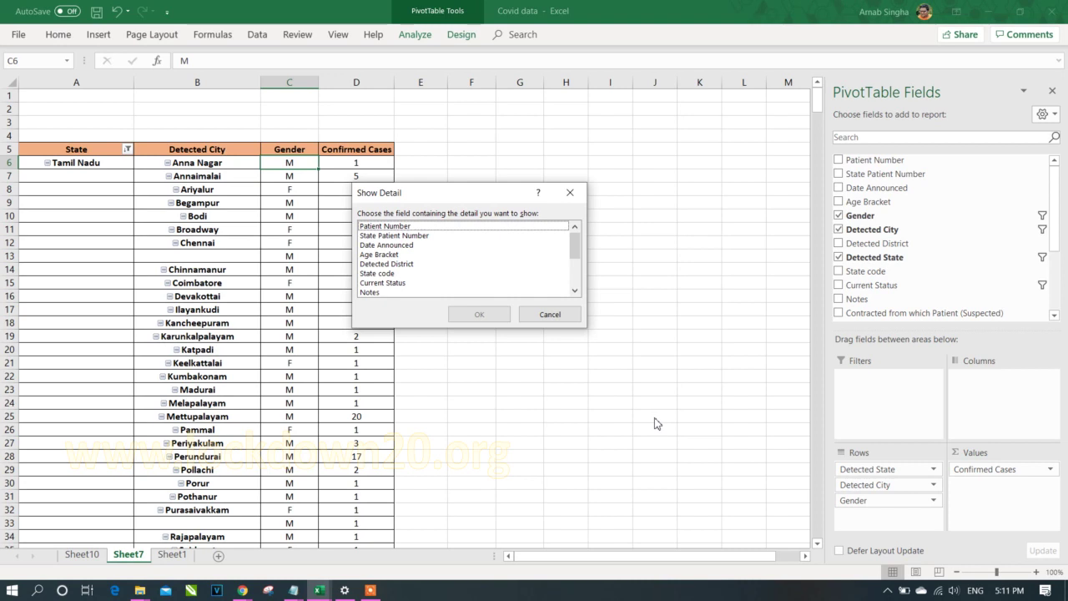
Add Date Announced as a detail field and undo it, then add Age Bracket
left_click(404, 254)
double_click(403, 245)
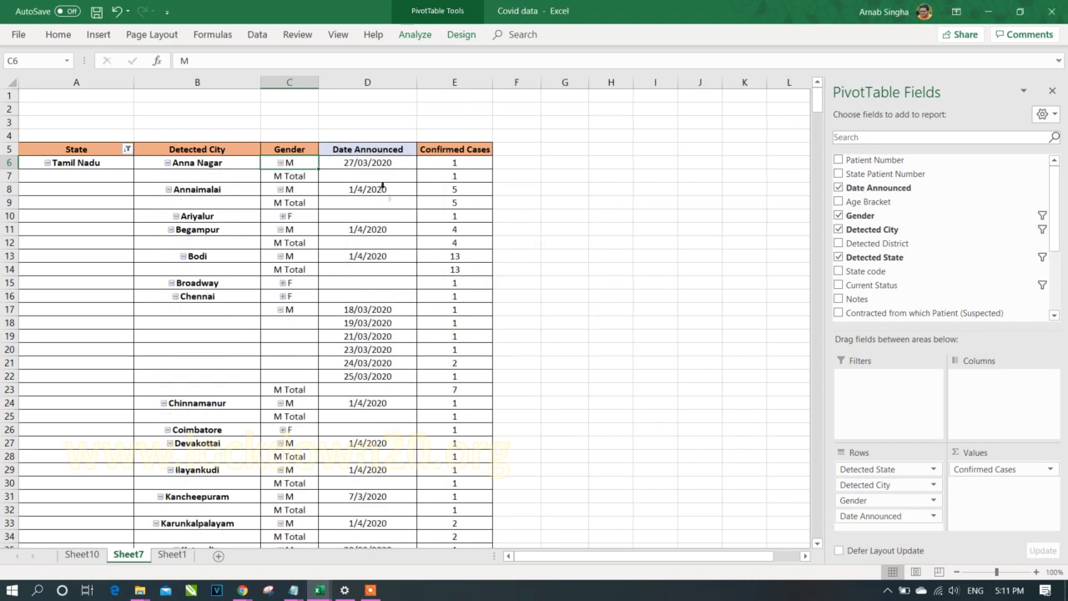
key("ctrl+z")
double_click(305, 165)
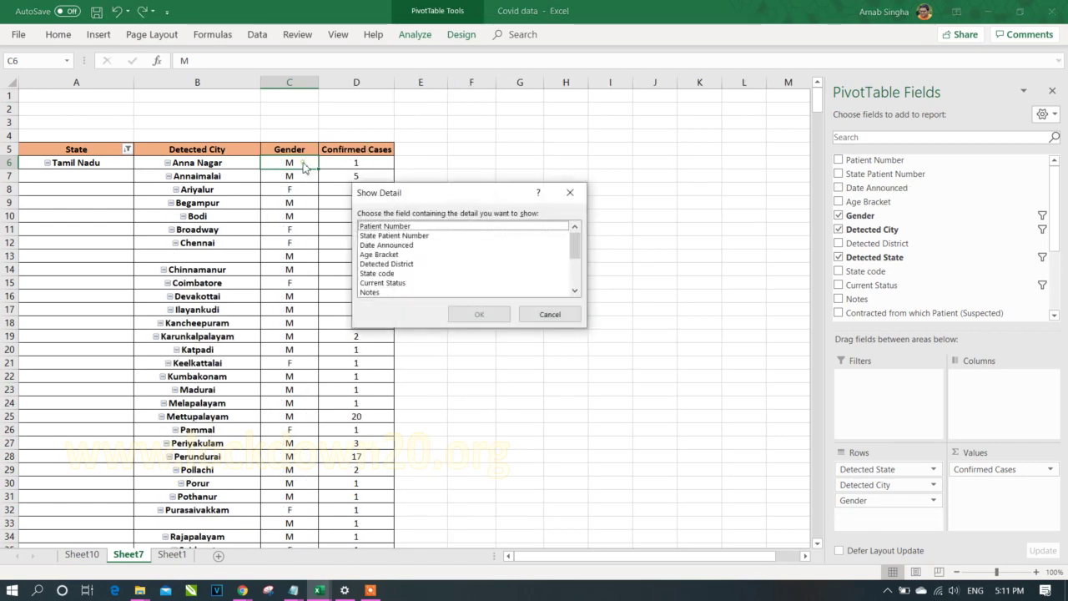
double_click(389, 255)
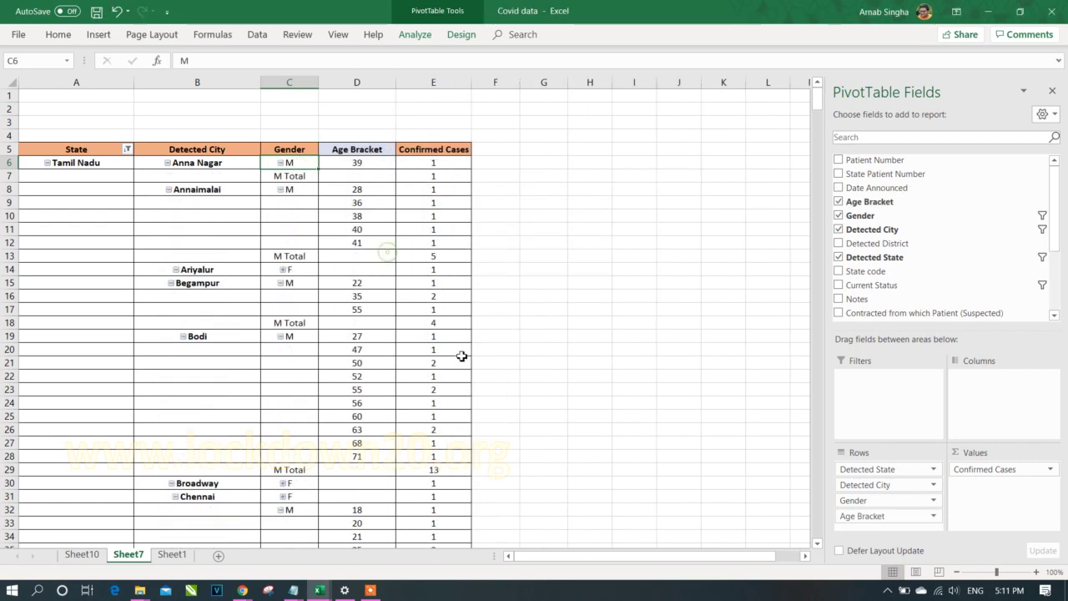
Drill into the Nagpur female count at D90 to create Sheet11, then group it with Sheet10
scroll(461, 350, "down", 3)
scroll(461, 350, "down", 20)
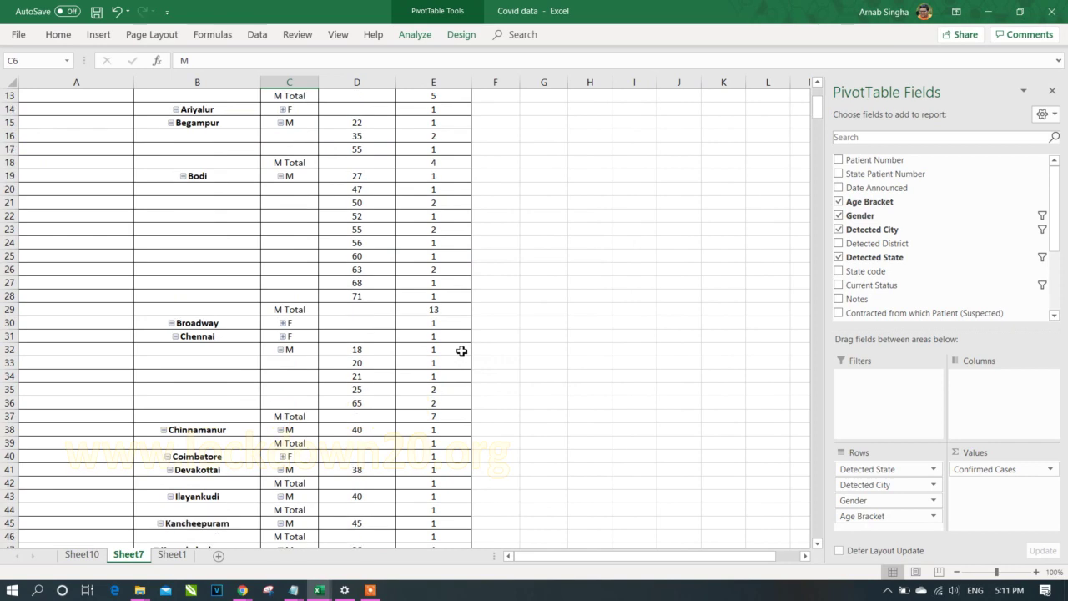
scroll(461, 350, "down", 12)
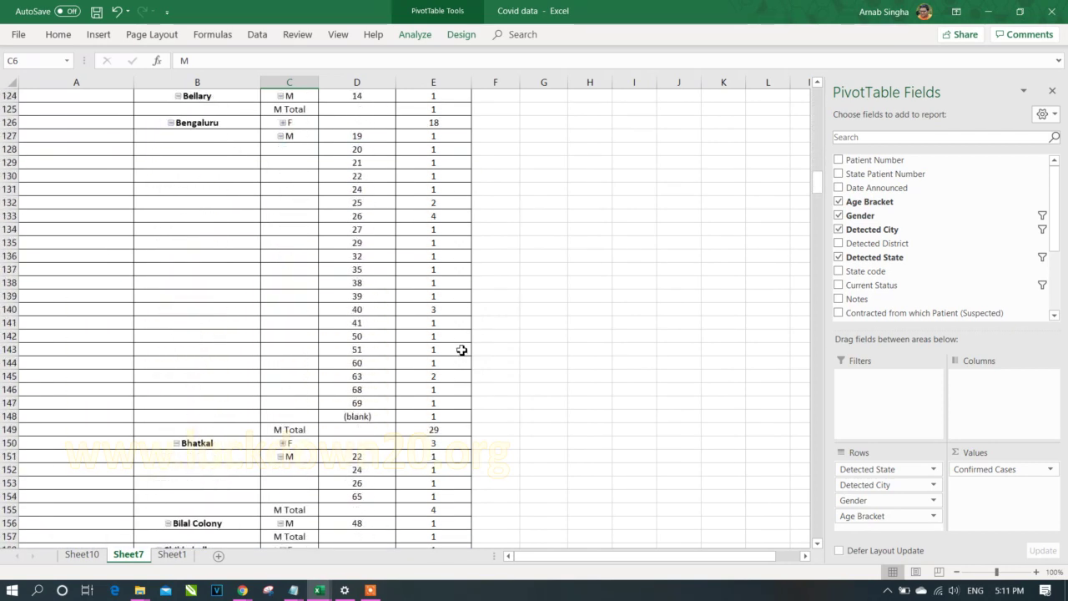
scroll(461, 351, "up", 6)
scroll(461, 351, "down", 20)
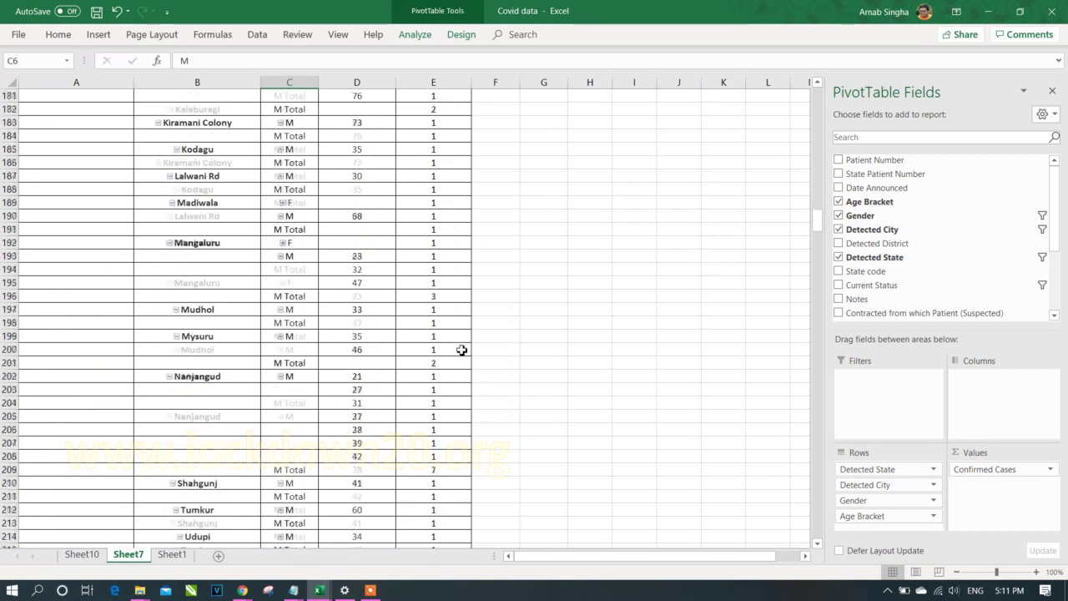
scroll(462, 350, "down", 2)
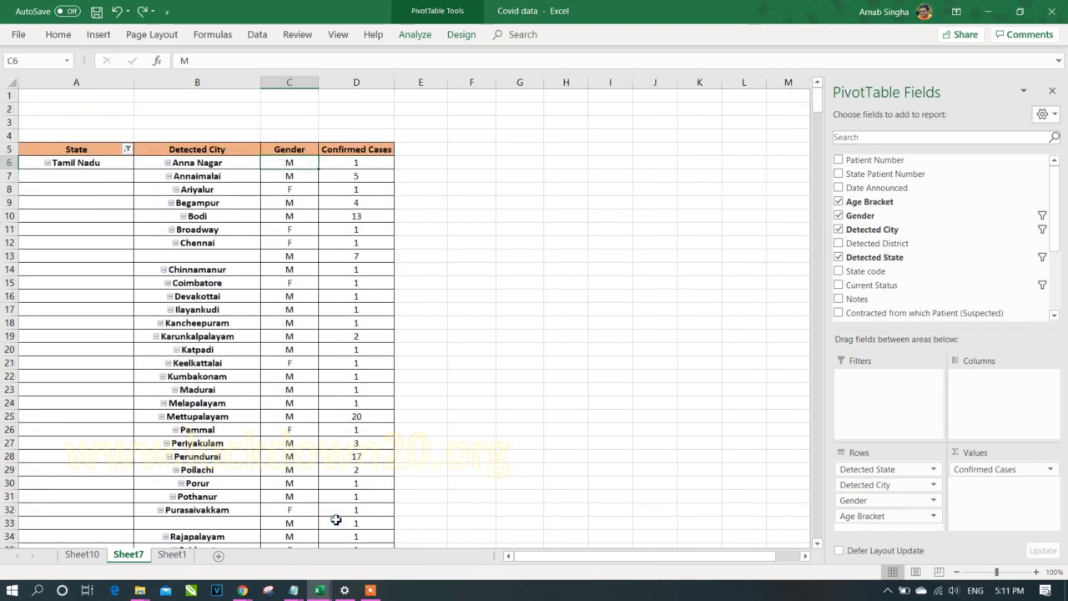
scroll(350, 493, "down", 13)
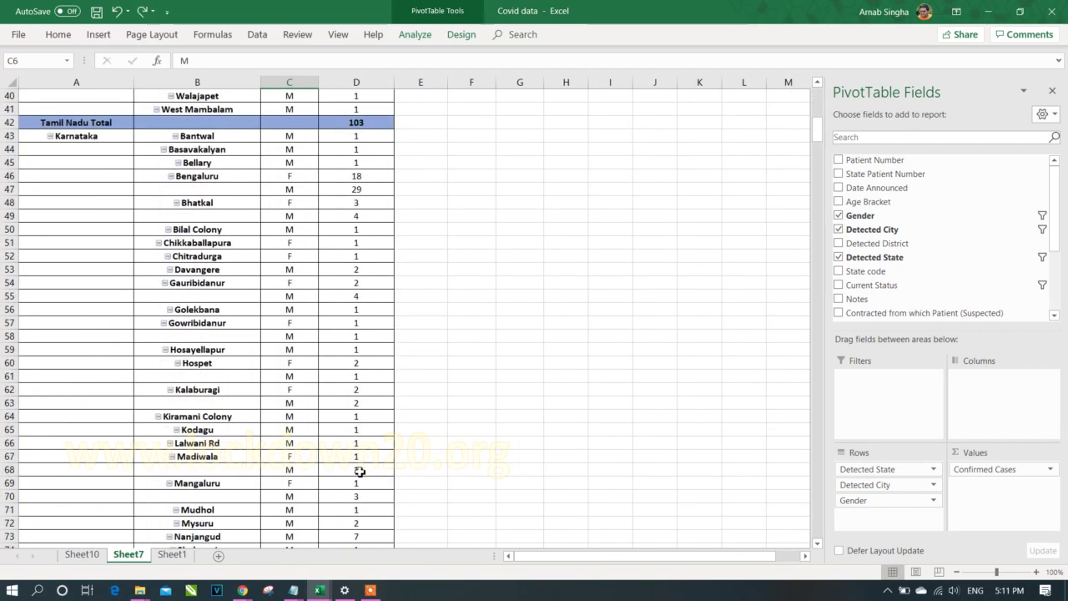
scroll(360, 472, "down", 12)
double_click(366, 286)
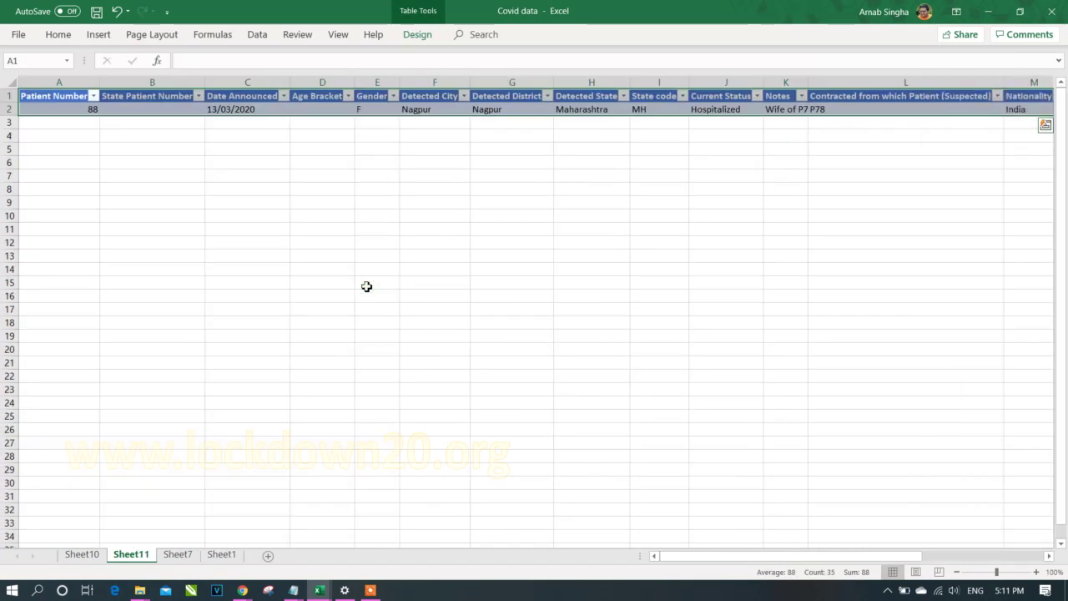
left_click(77, 557, "ctrl")
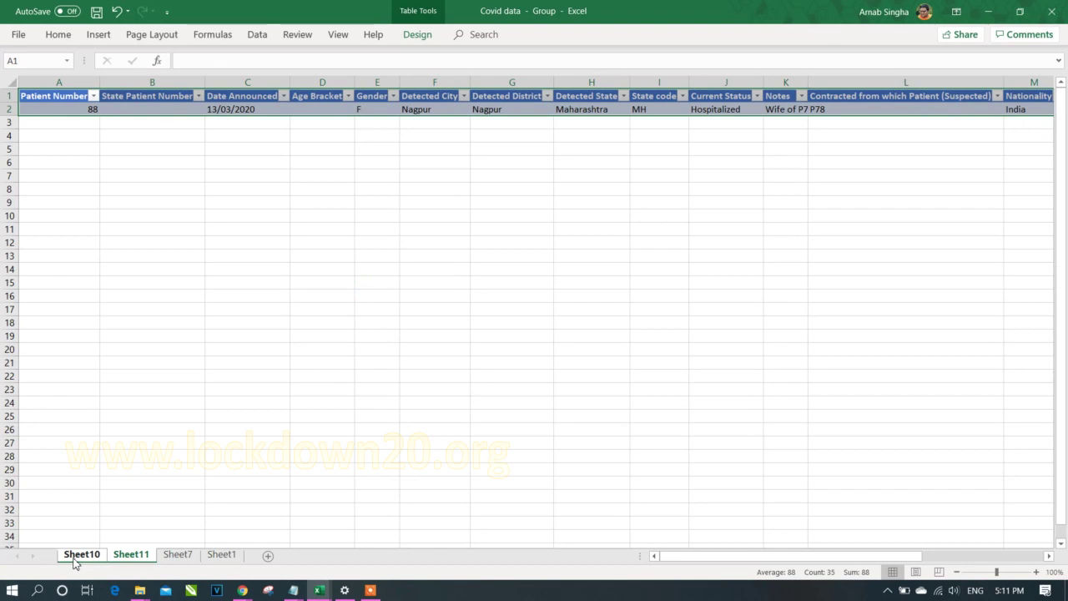
key("alt+h")
Delete the grouped Sheet10 and Sheet11 drill-down sheets
key("d")
key("s")
key("Return")
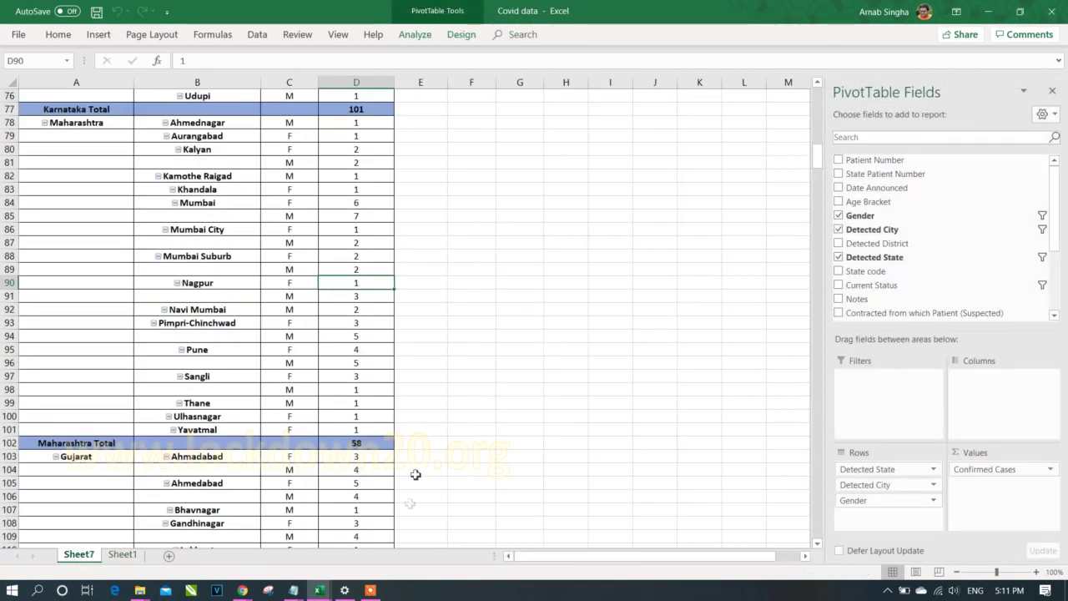
Return to the top of the Sheet7 pivot, then switch to the raw data on Sheet1
left_click(460, 315)
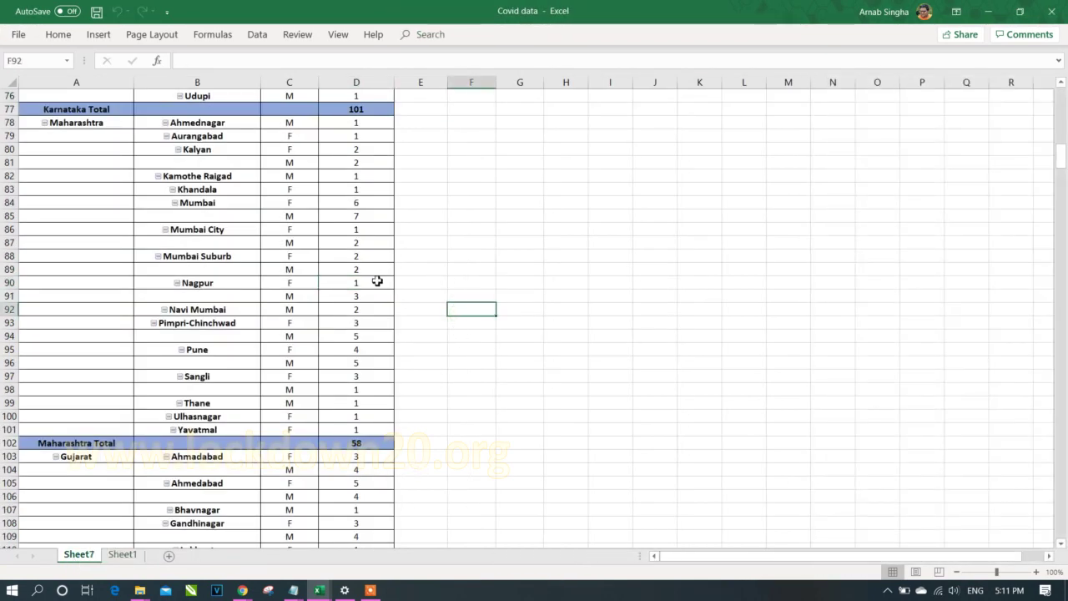
left_click(376, 282)
scroll(393, 374, "up", 6)
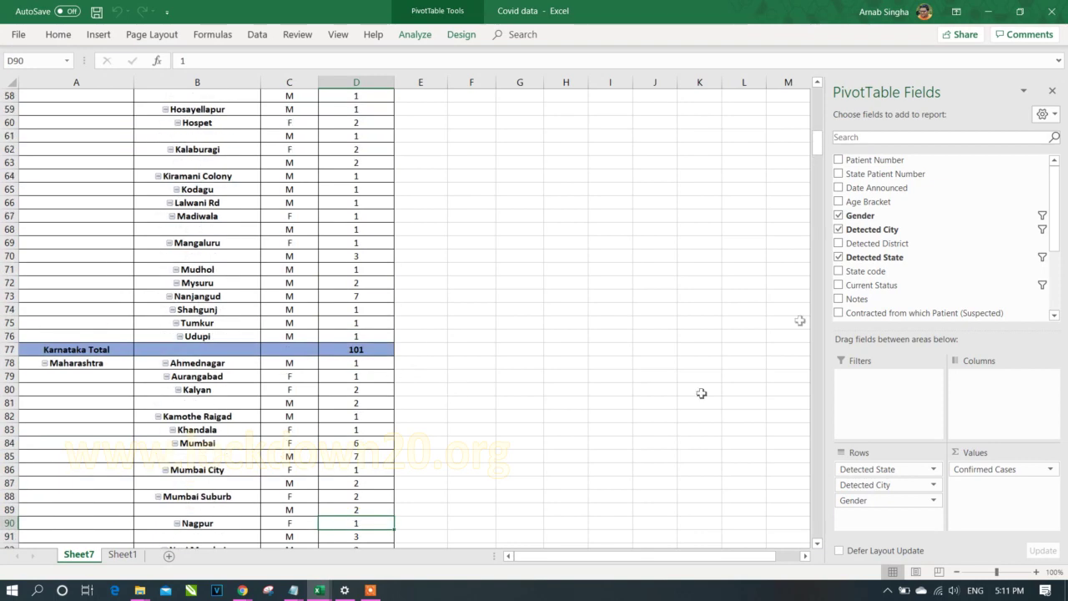
left_click_drag(820, 151, 824, 94)
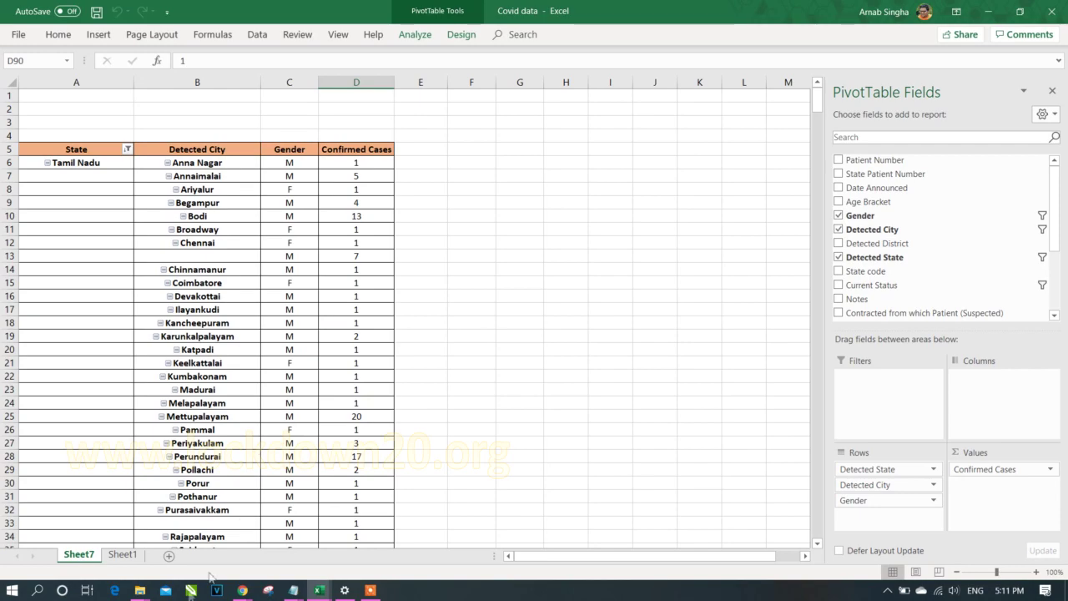
left_click(134, 556)
Turn off AutoFilter from the Detected State header and insert blank column S before Backup Notes
left_click(605, 106)
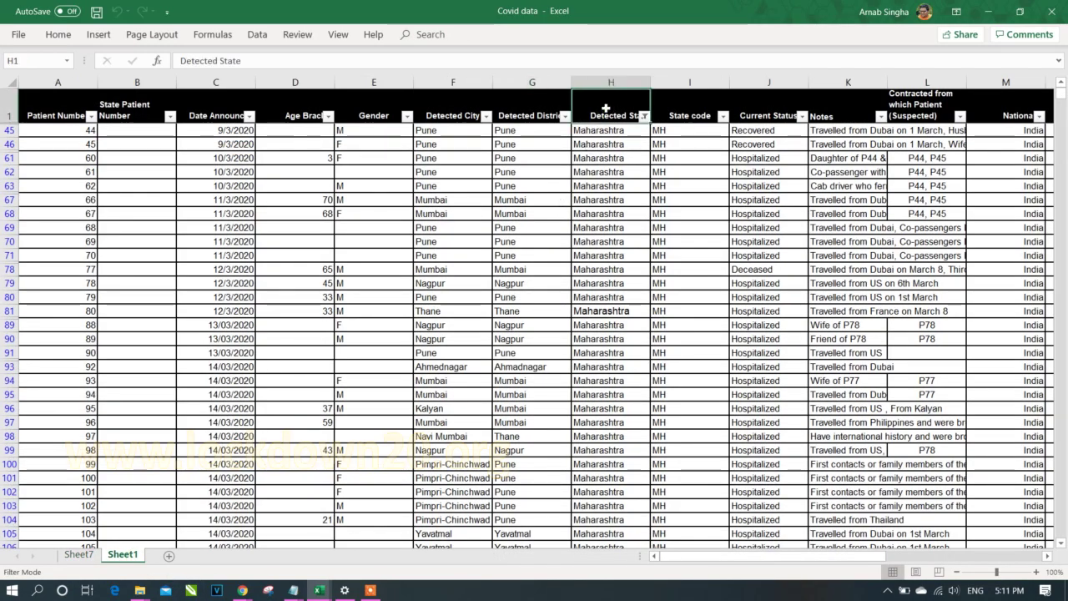
key("ctrl+shift+l")
key("ctrl+Right")
key("ctrl+space")
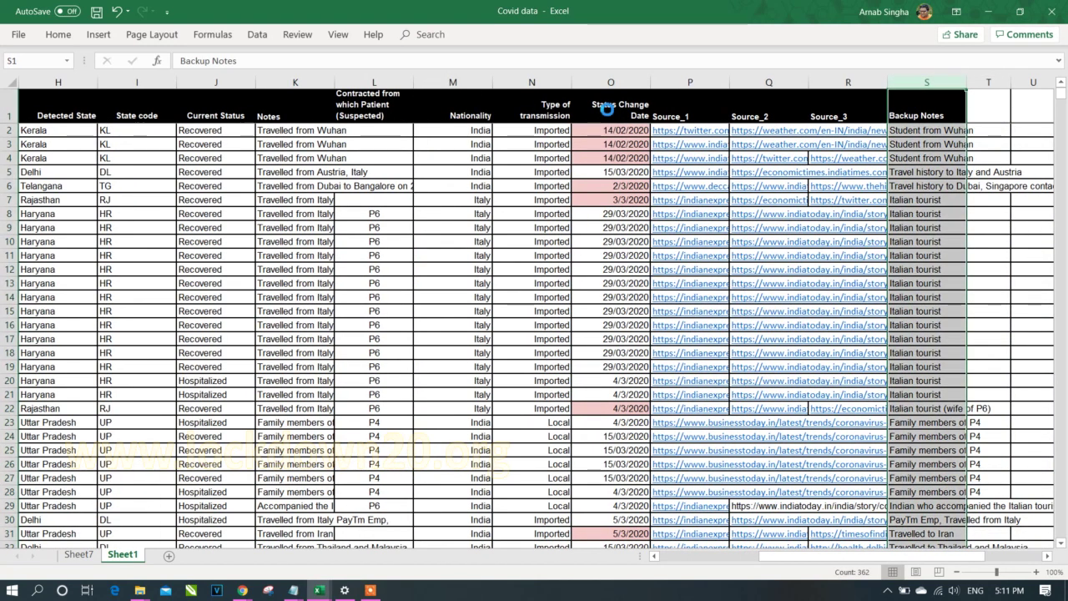
key("ctrl+shift+plus")
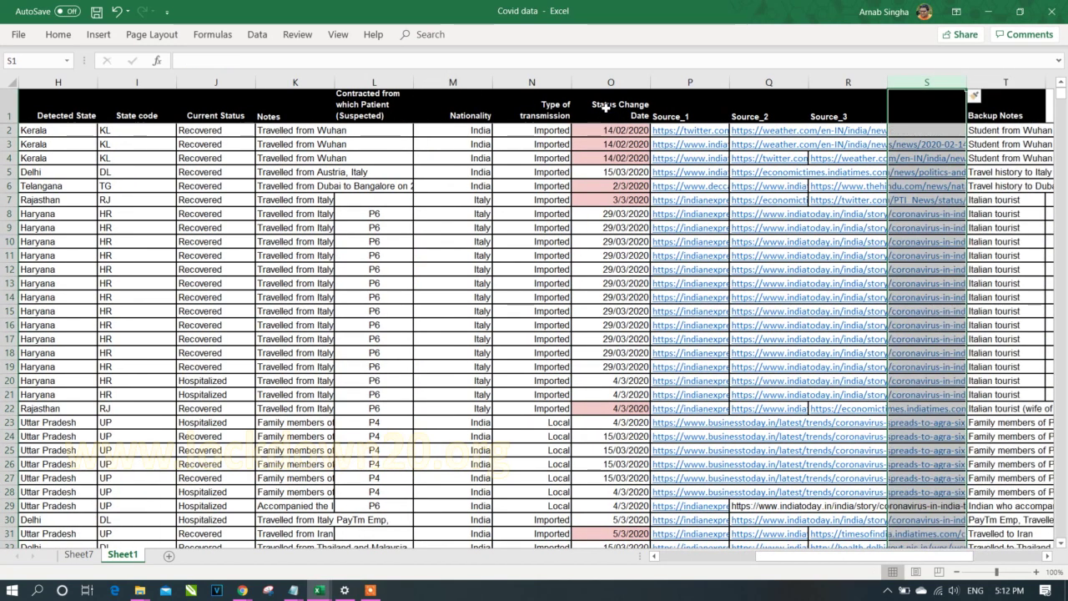
Extend a selection leftward along the header row from the shifted Backup Notes header
key("Right")
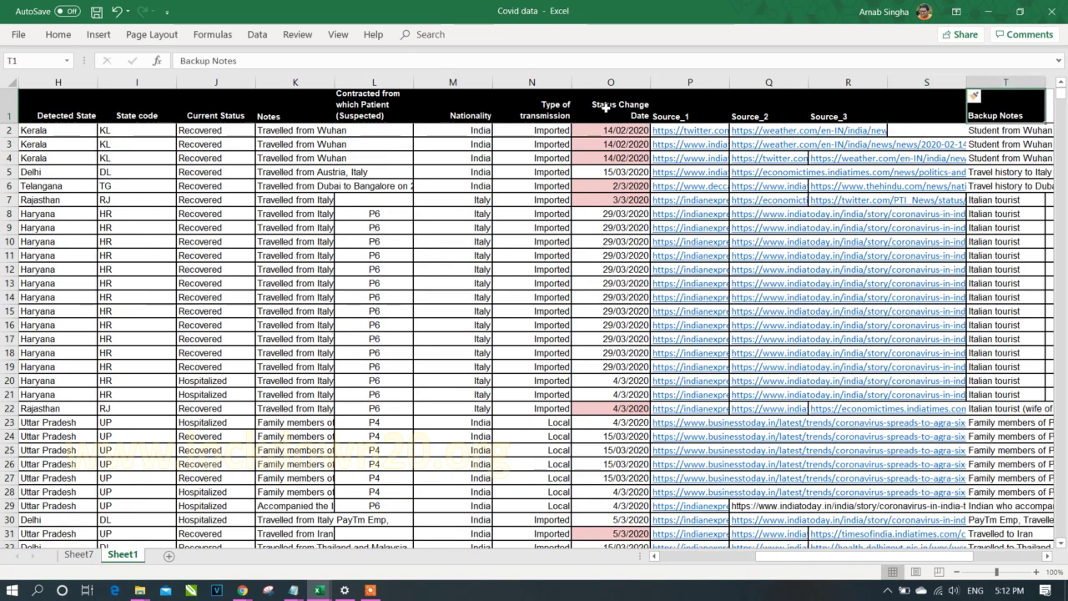
key("Left")
key("Left")
key("shift+Left")
key("shift+Left")
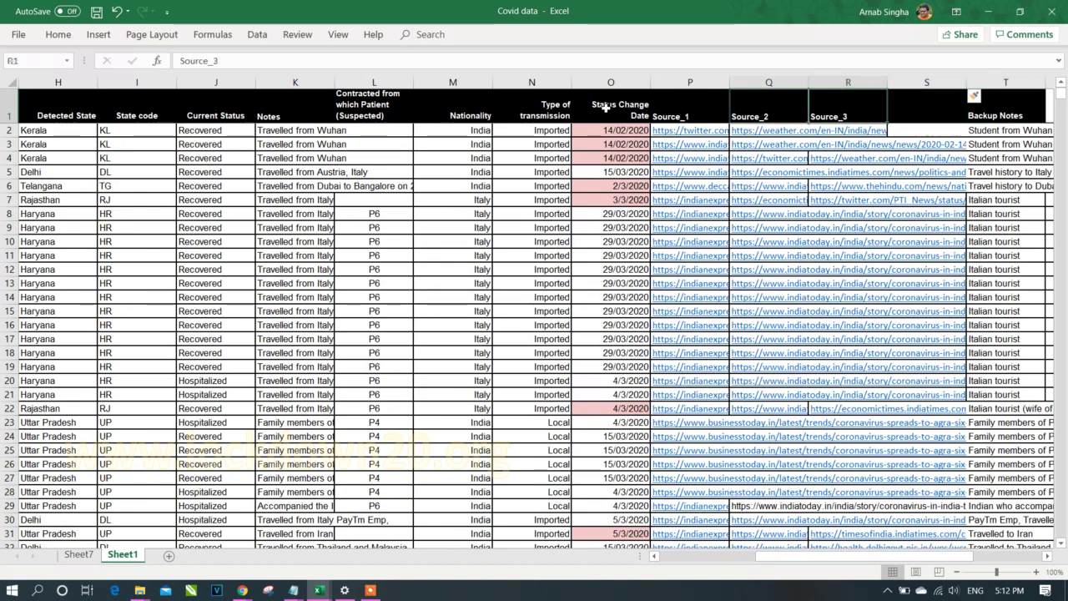
key("ctrl+shift+Left")
Jump across the header row from Patient Number to land on the empty new column's header
key("ctrl+Home")
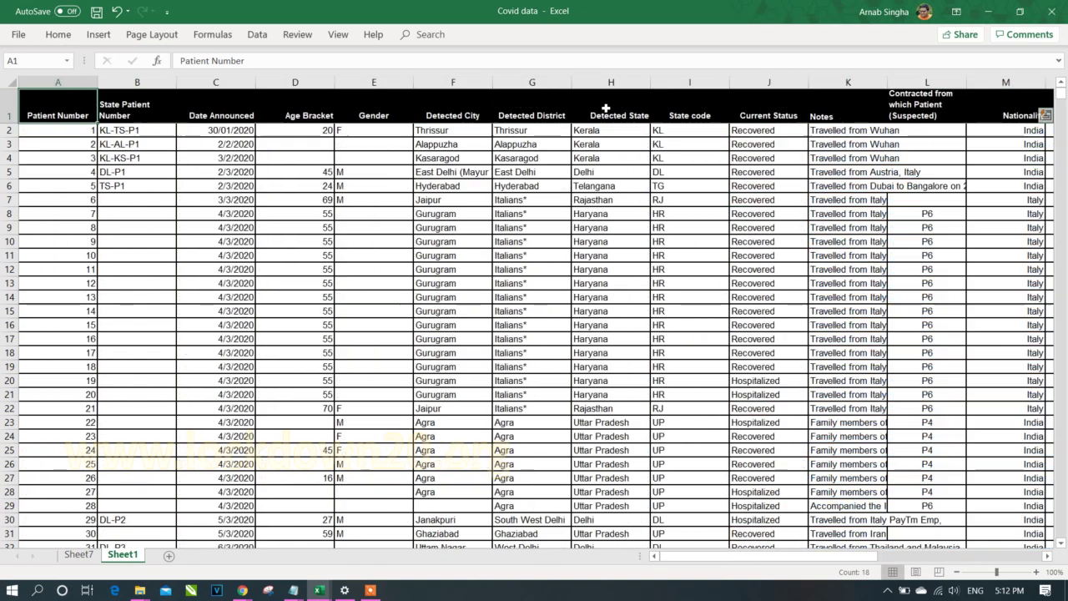
key("ctrl+Right")
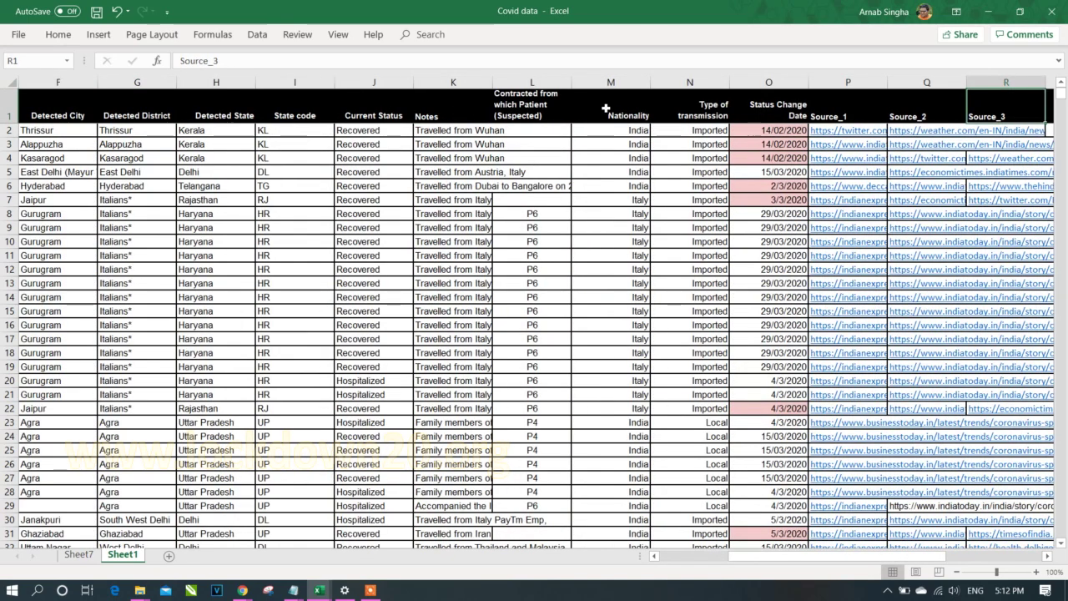
key("ctrl+Right")
key("Left")
key("Left")
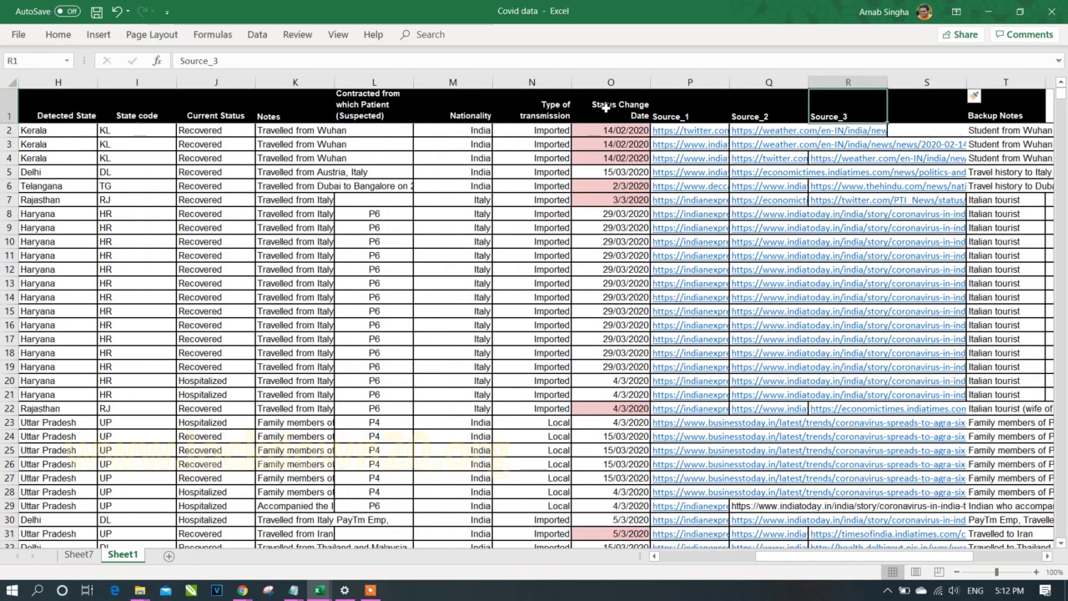
key("Left")
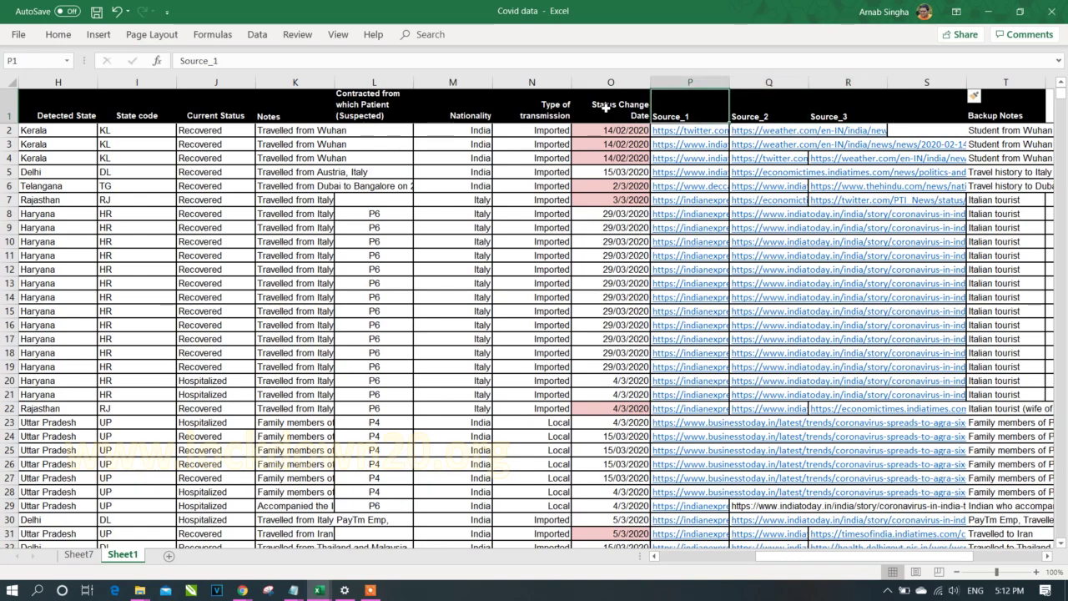
key("ctrl+Home")
key("ctrl+Right")
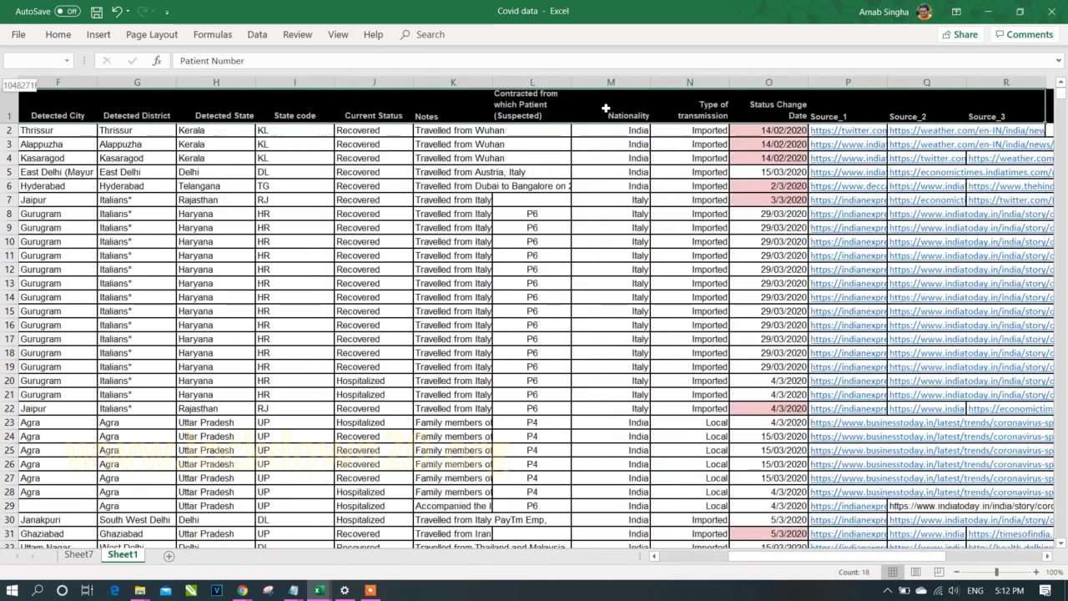
key("ctrl+Right")
key("Left")
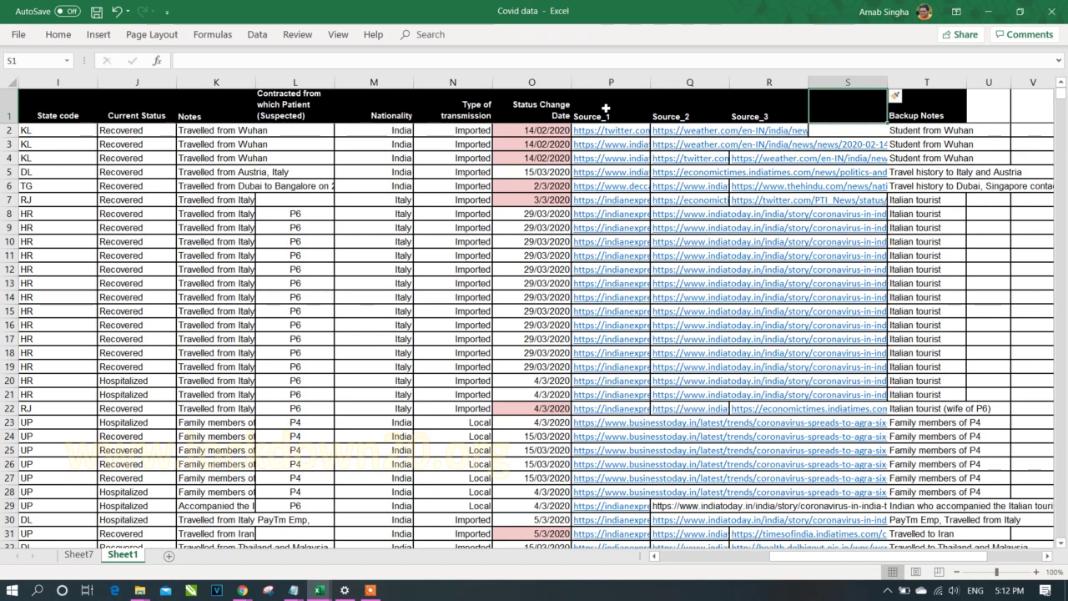
Refresh the Sheet7 pivot from the Chennai item and dismiss the resulting error
key("ctrl+Page_Up")
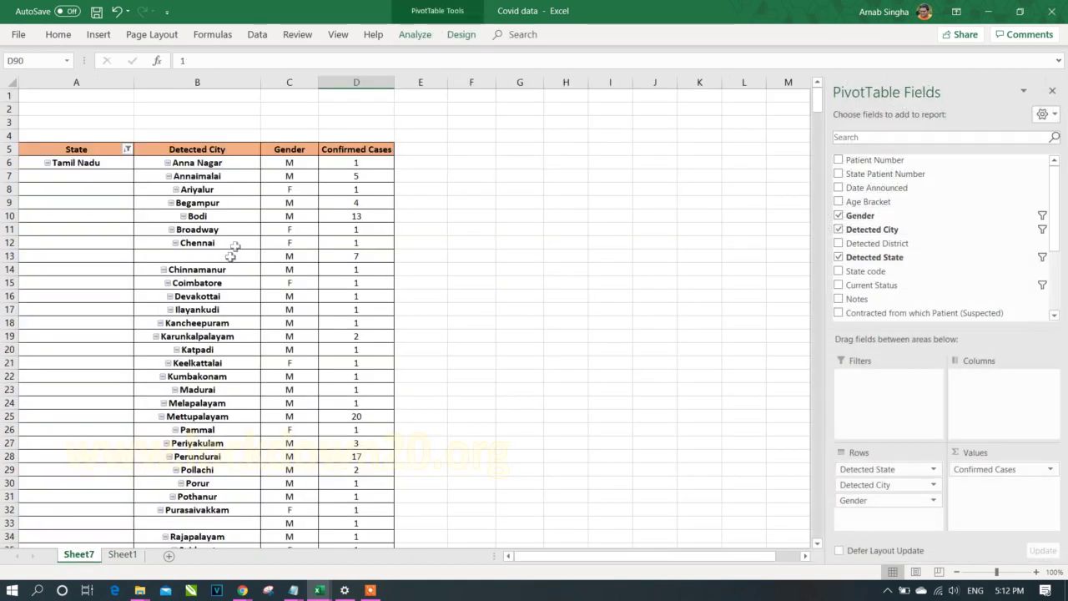
right_click(233, 244)
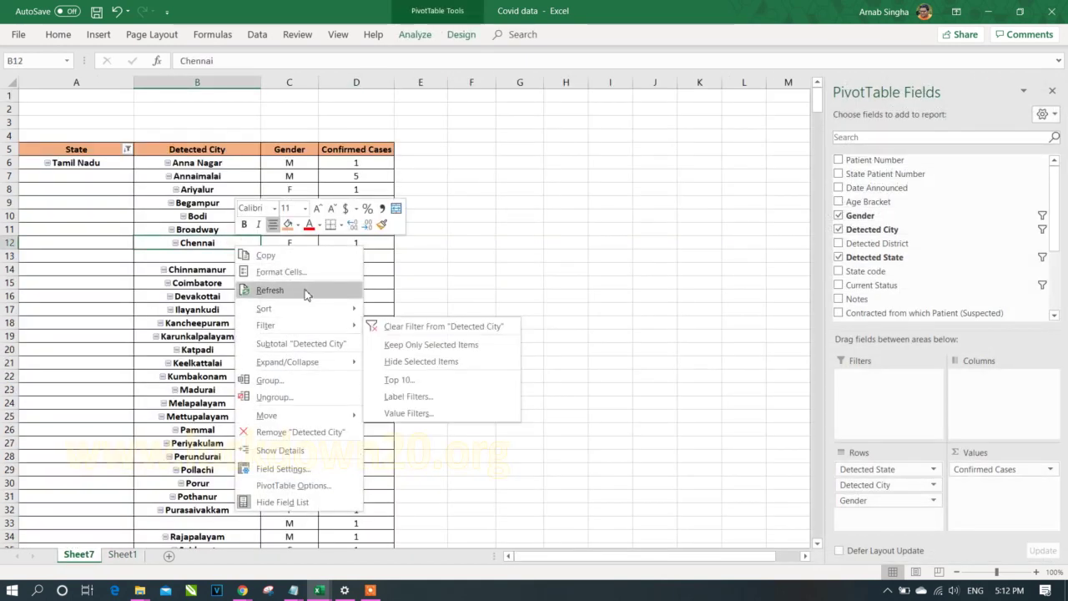
left_click(305, 292)
left_click(548, 337)
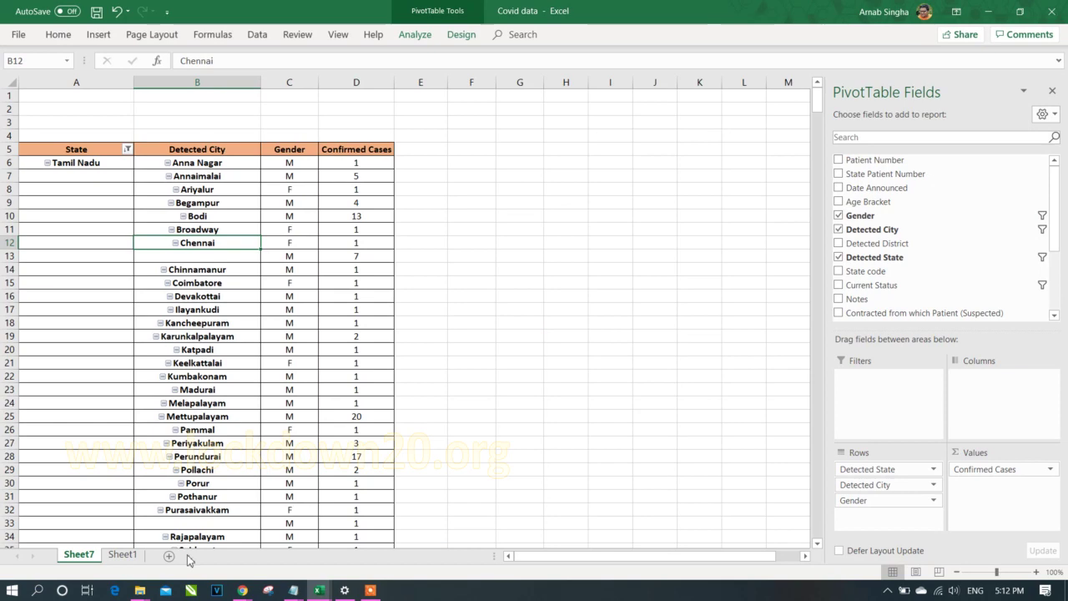
Delete the empty column S on Sheet1 and return to Sheet7
left_click(122, 554)
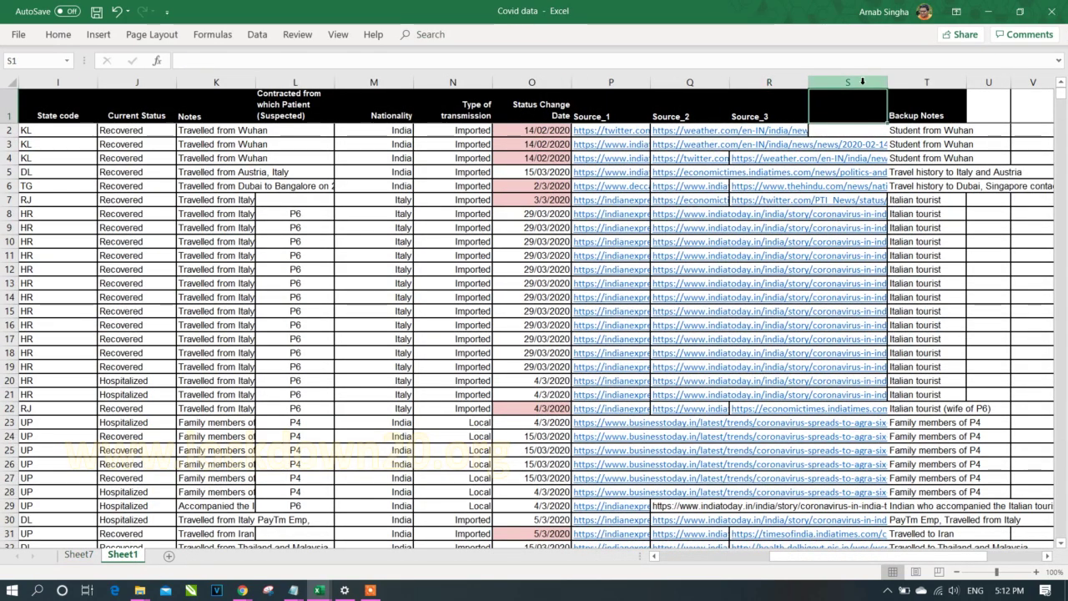
left_click(861, 81)
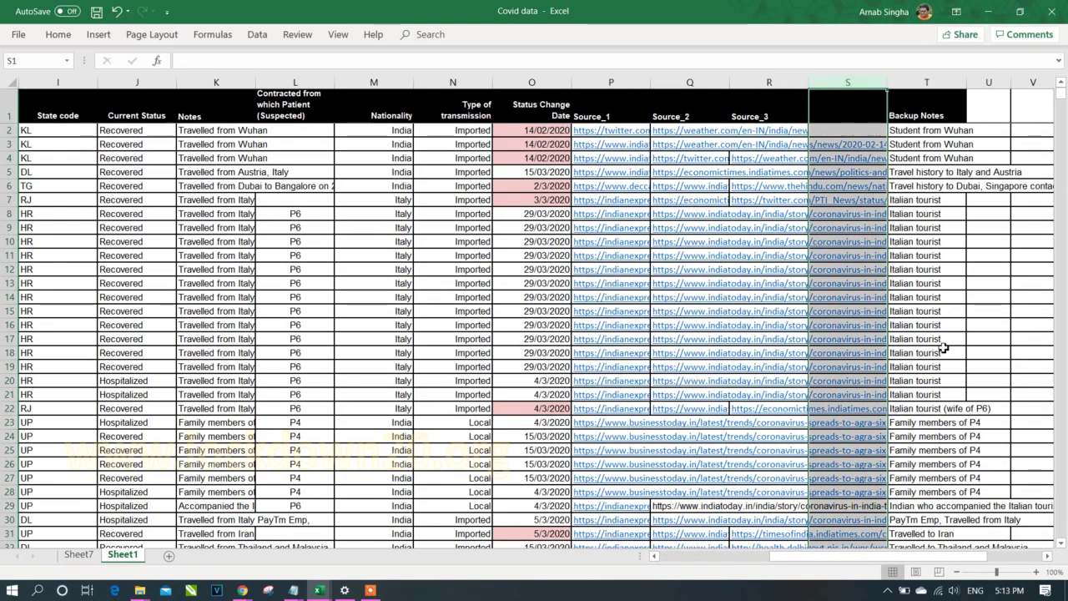
key("ctrl+minus")
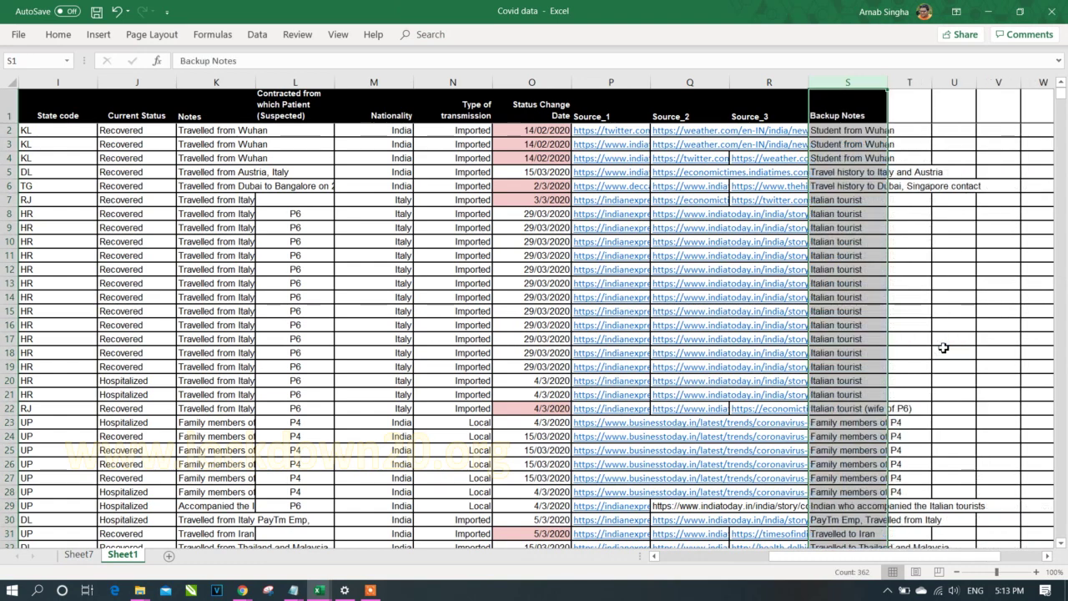
left_click(87, 556)
Refresh the pivot successfully and show the PivotTable Analyze commands
right_click(210, 244)
left_click(212, 243)
right_click(212, 243)
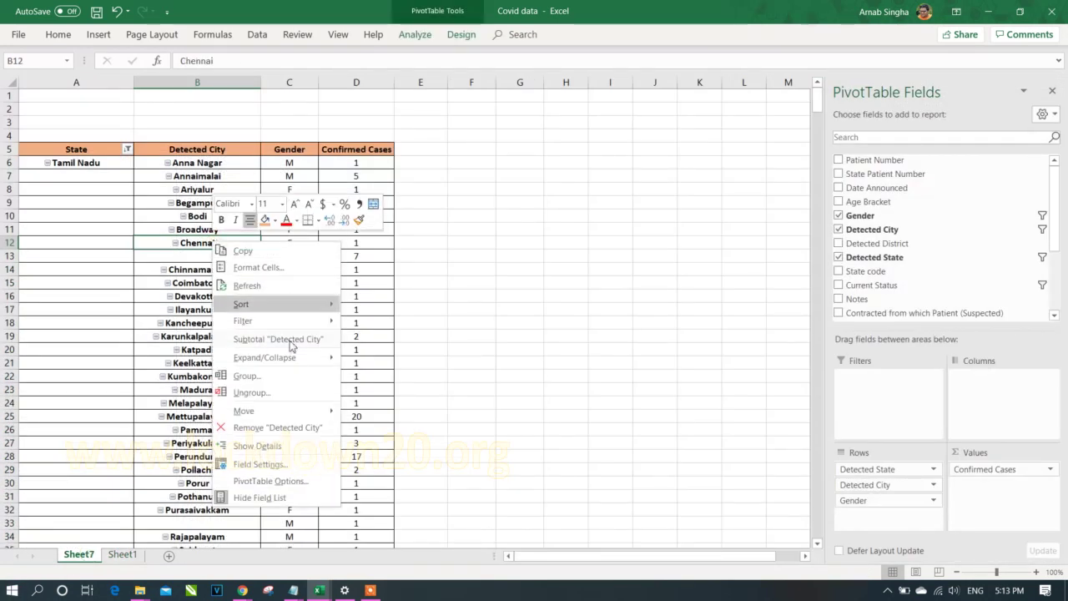
left_click(292, 285)
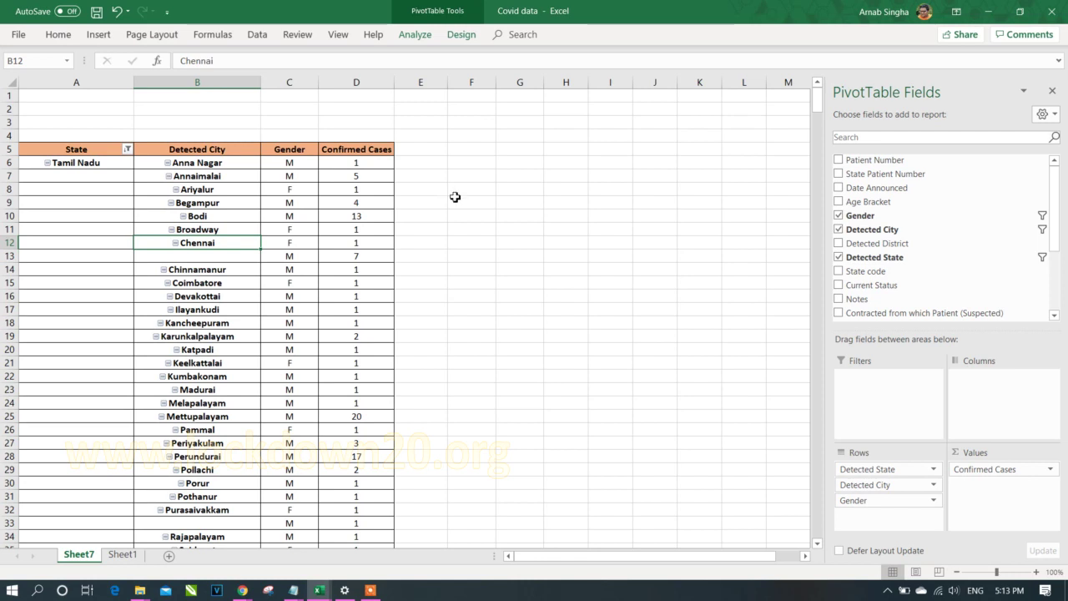
left_click(417, 35)
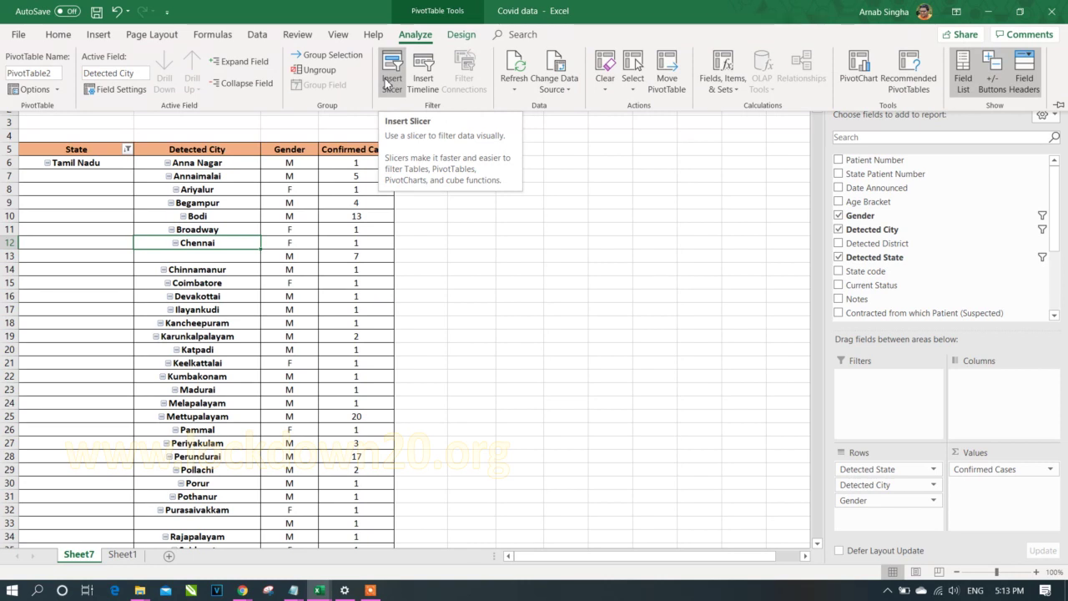
Move Detected State into the Filters area and browse its state list without applying changes
key("ctrl+F1")
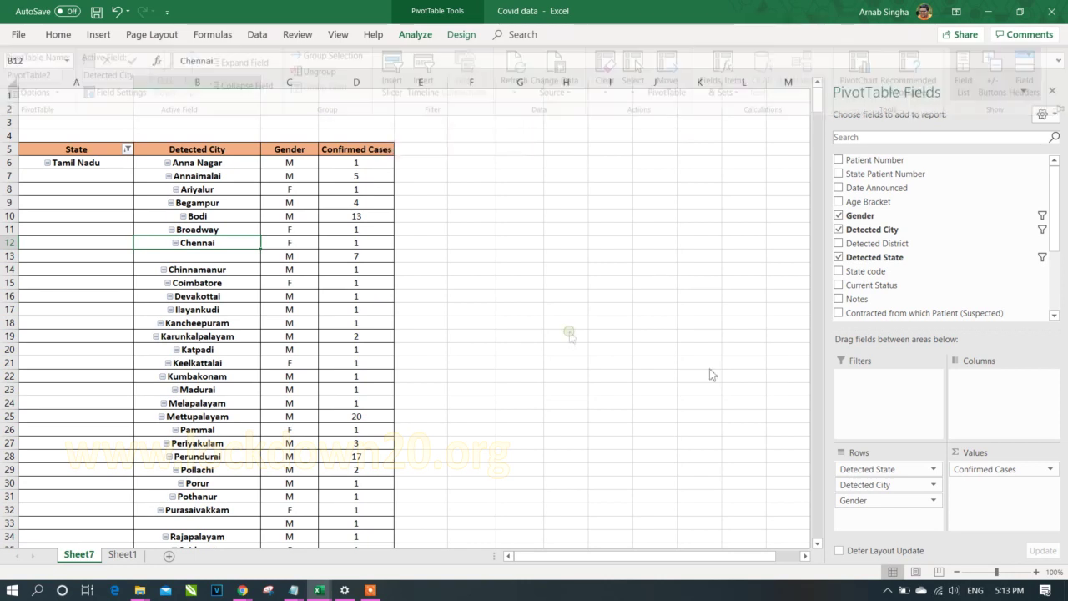
left_click_drag(906, 474, 901, 421)
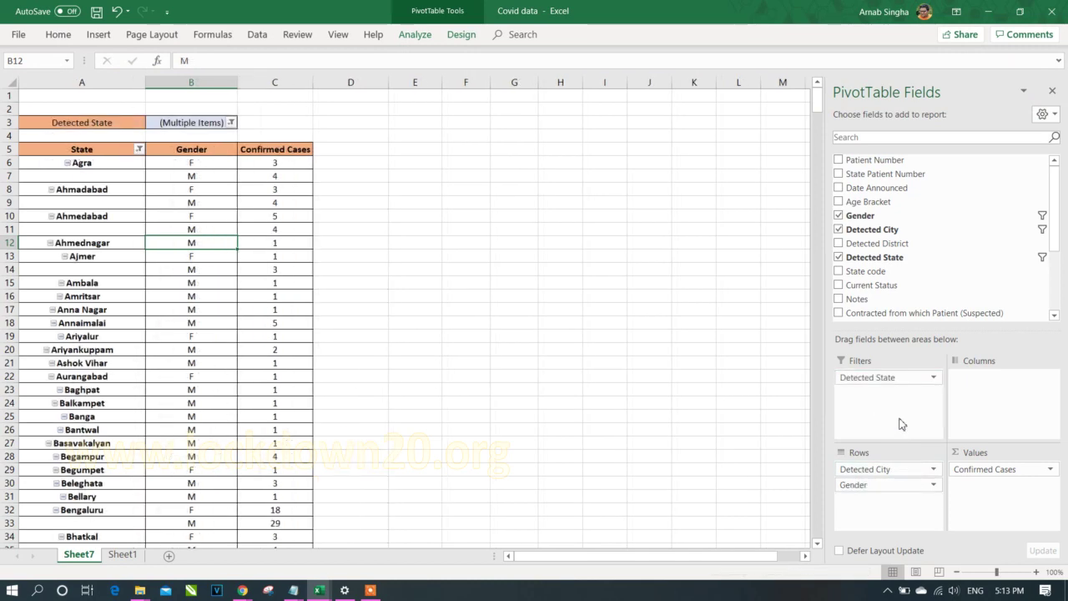
left_click(231, 122)
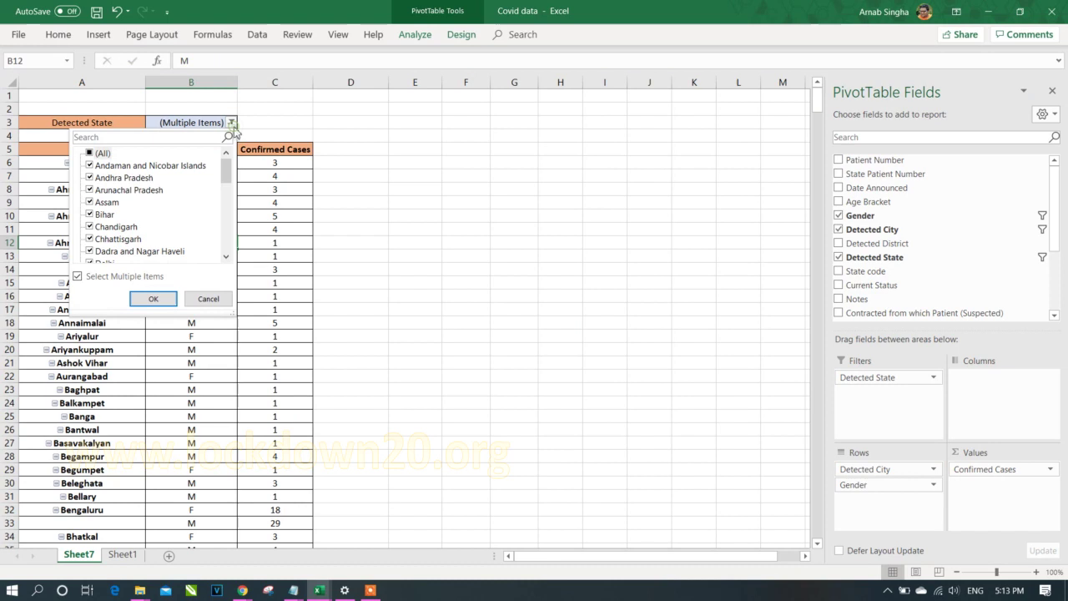
mouse_move(234, 177)
left_mouse_down()
mouse_move(236, 265)
mouse_move(226, 171)
left_mouse_up()
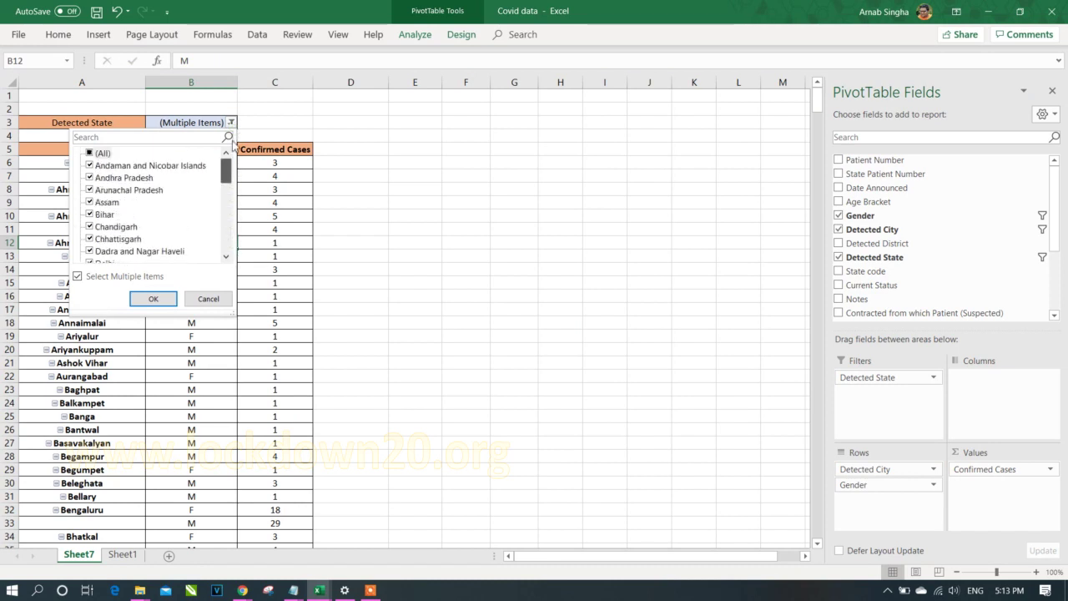
left_click(476, 335)
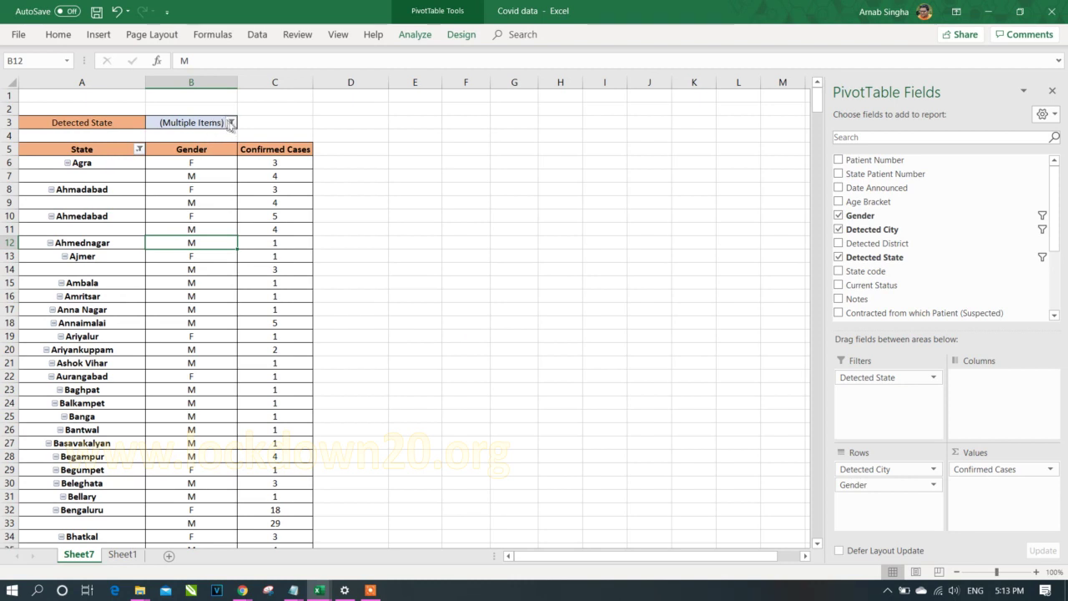
left_click(231, 123)
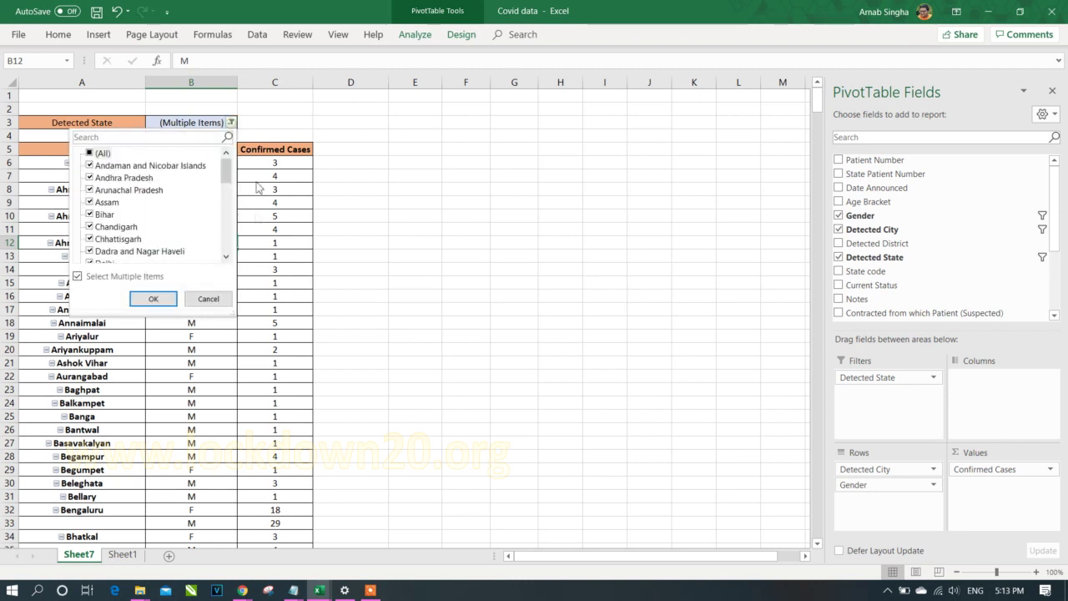
left_click(91, 154)
left_click(326, 201)
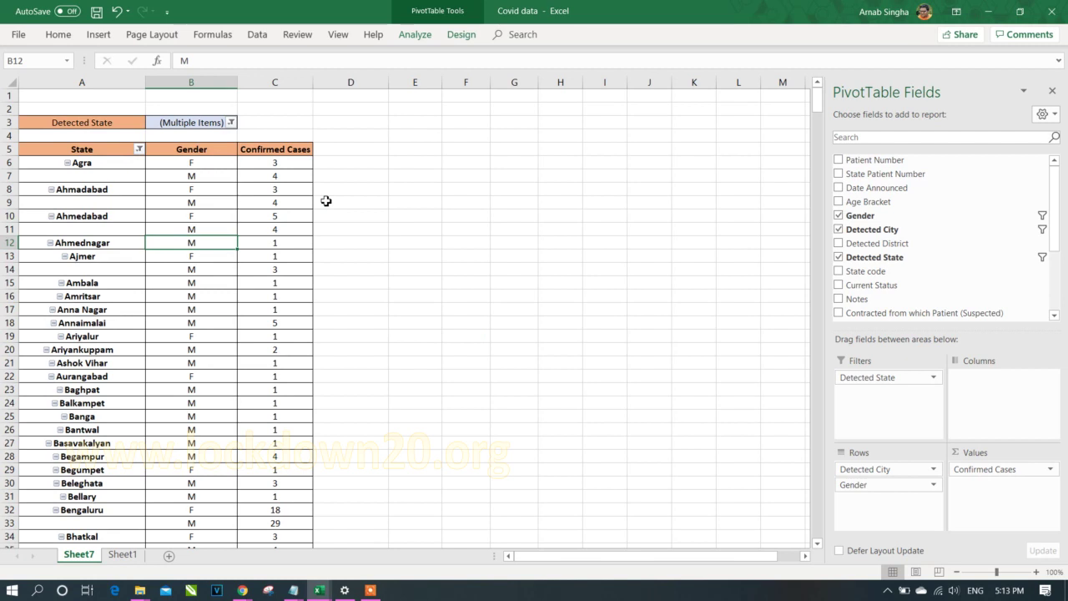
Select the Ahmadabad male count in C9, then the Gender header in B5
left_click(296, 202)
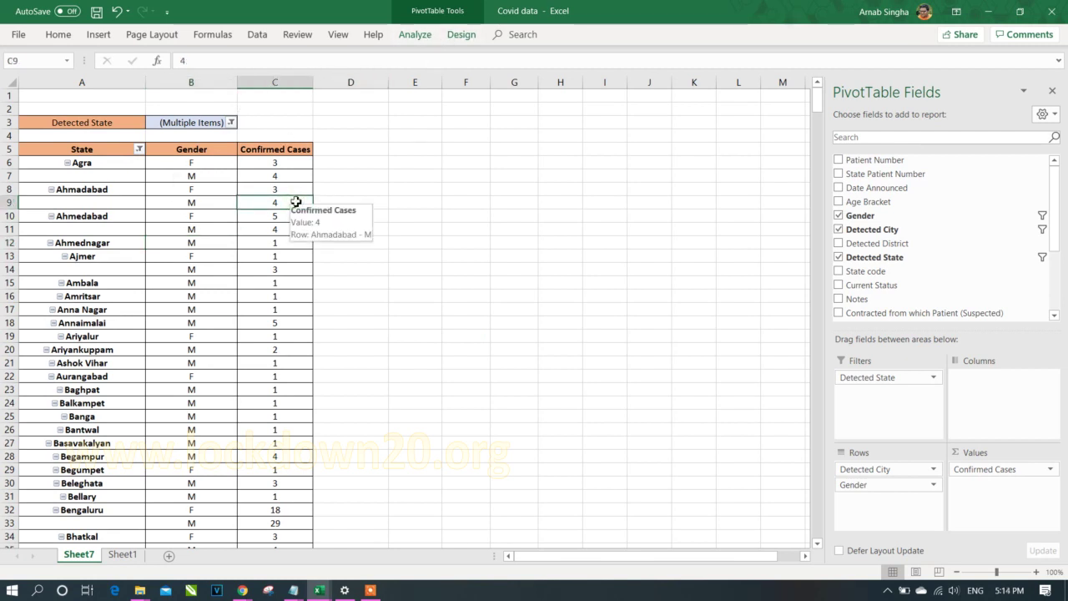
left_click(417, 36)
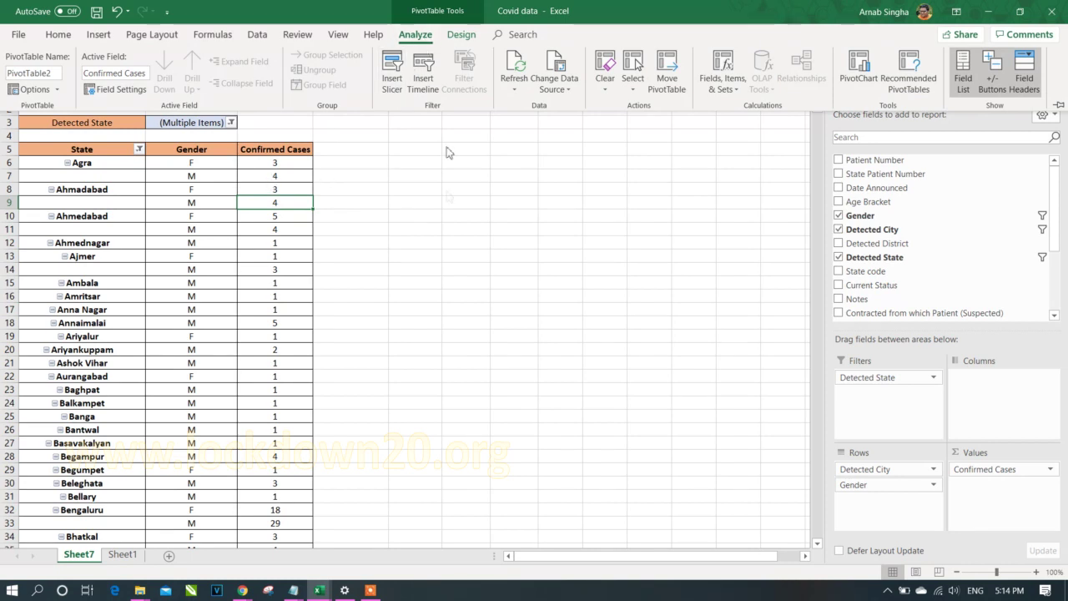
left_click(215, 167)
left_click(219, 149)
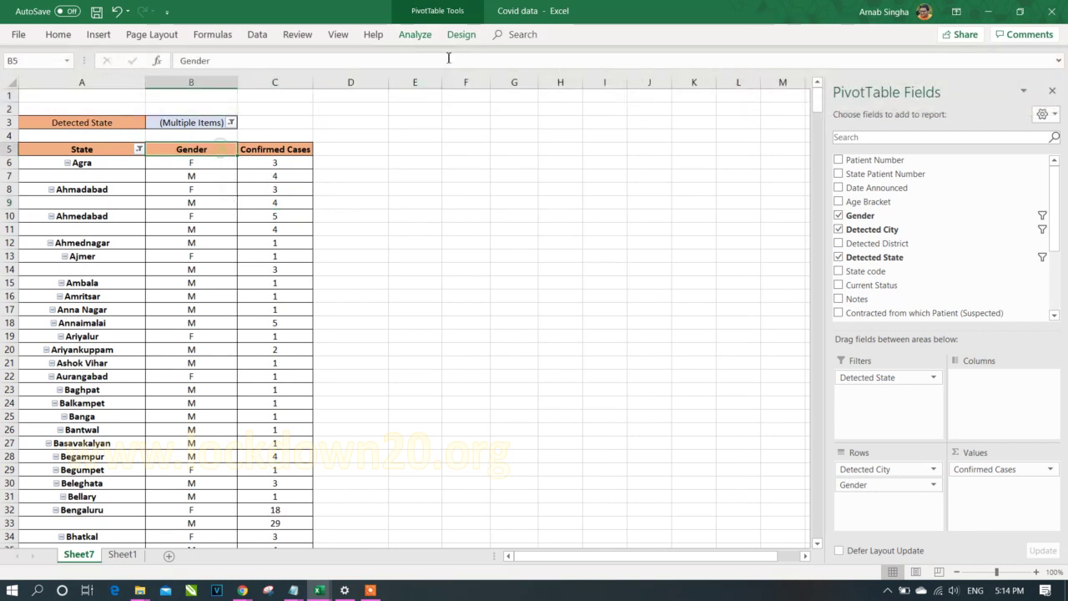
Insert a slicer for the Detected State field from the Analyze ribbon
left_click(416, 34)
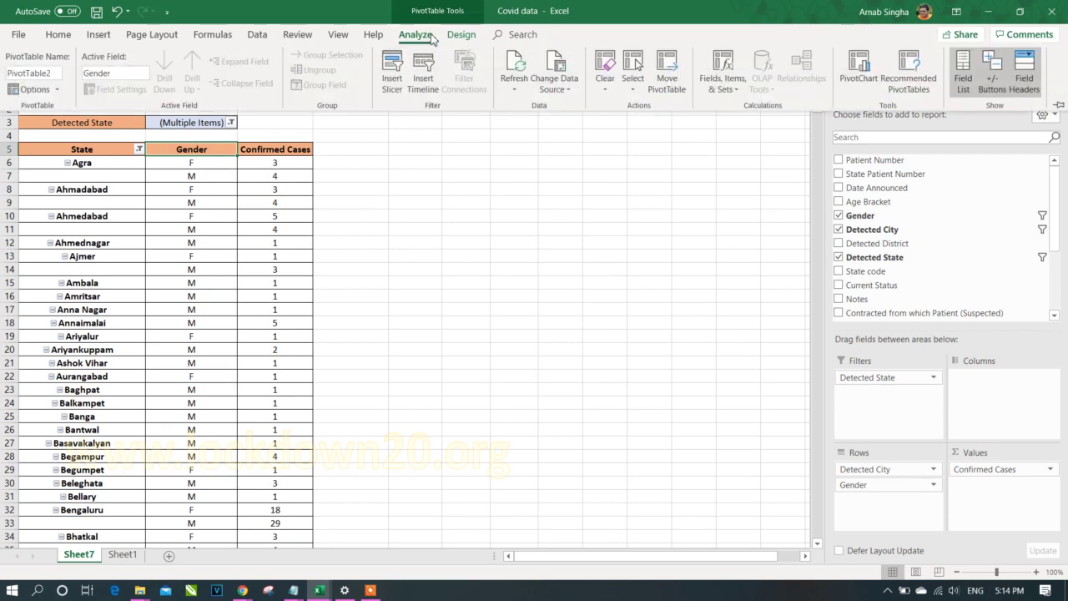
left_click(392, 71)
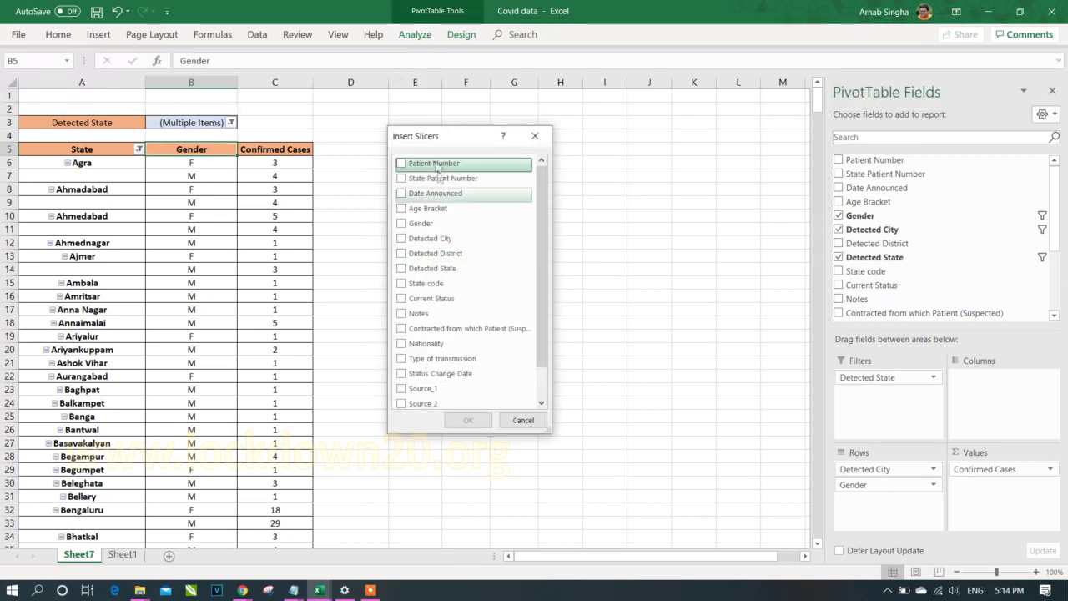
left_click_drag(451, 137, 517, 157)
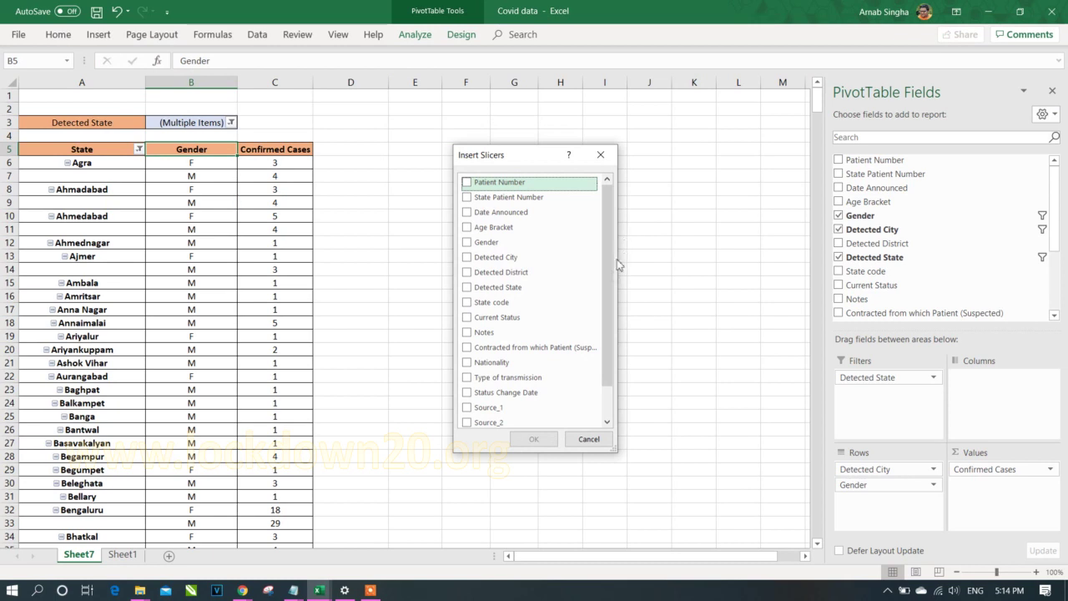
left_click_drag(606, 287, 602, 260)
left_click(509, 290)
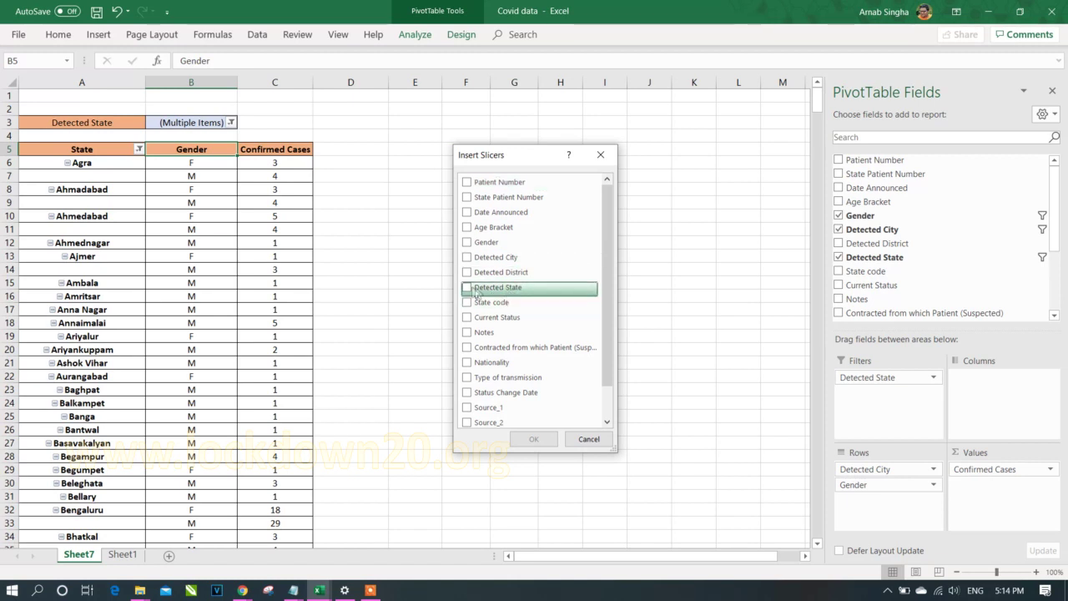
left_click(533, 439)
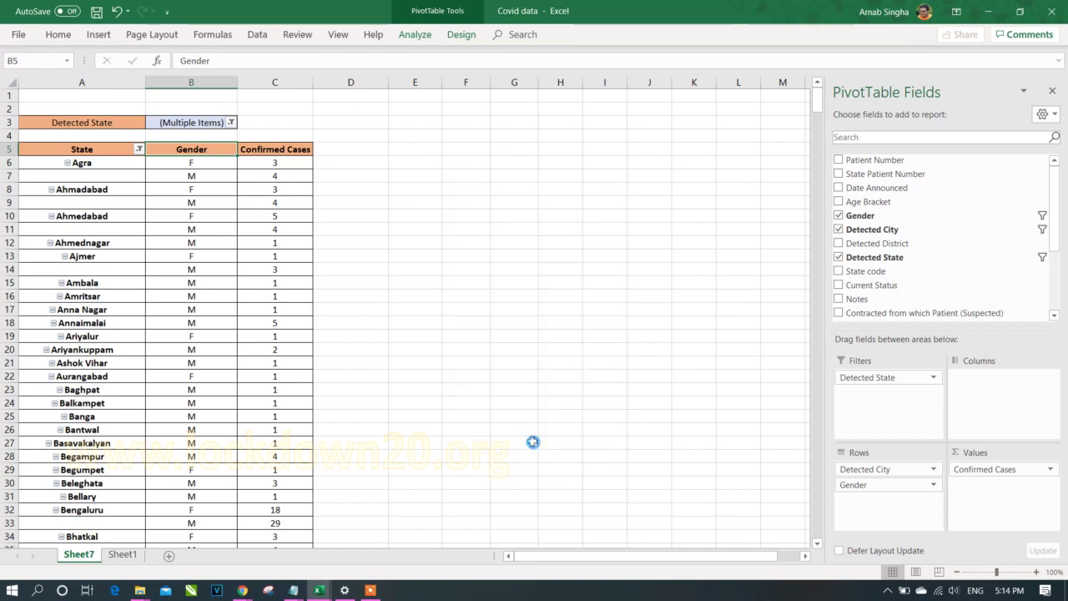
Enlarge the slicer and move it beside the pivot around columns E–J
left_click_drag(490, 408, 639, 507)
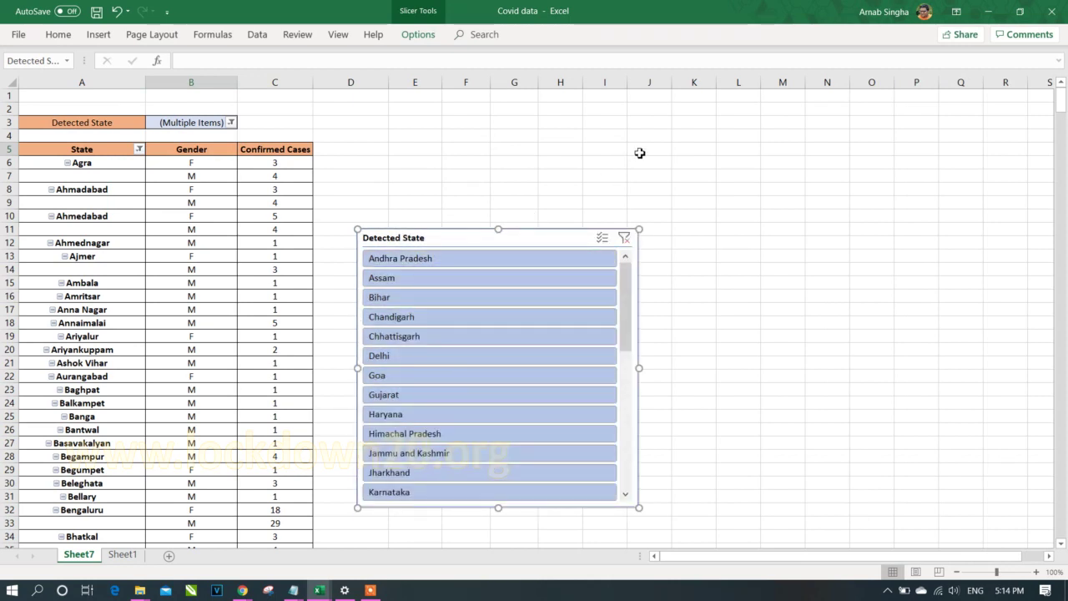
scroll(639, 153, "down", 3)
scroll(639, 152, "down", 3)
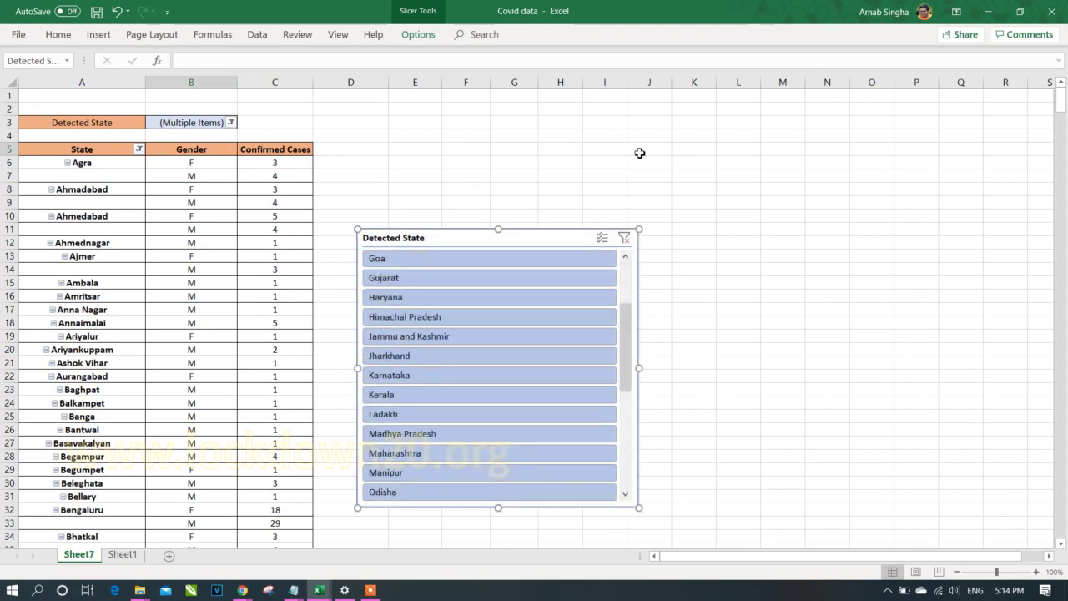
left_click(708, 243)
scroll(705, 243, "down", 1, "ctrl")
left_click_drag(454, 213, 494, 141)
Set the Detected State slicer to display 2 columns
left_click(413, 39)
left_click(738, 50)
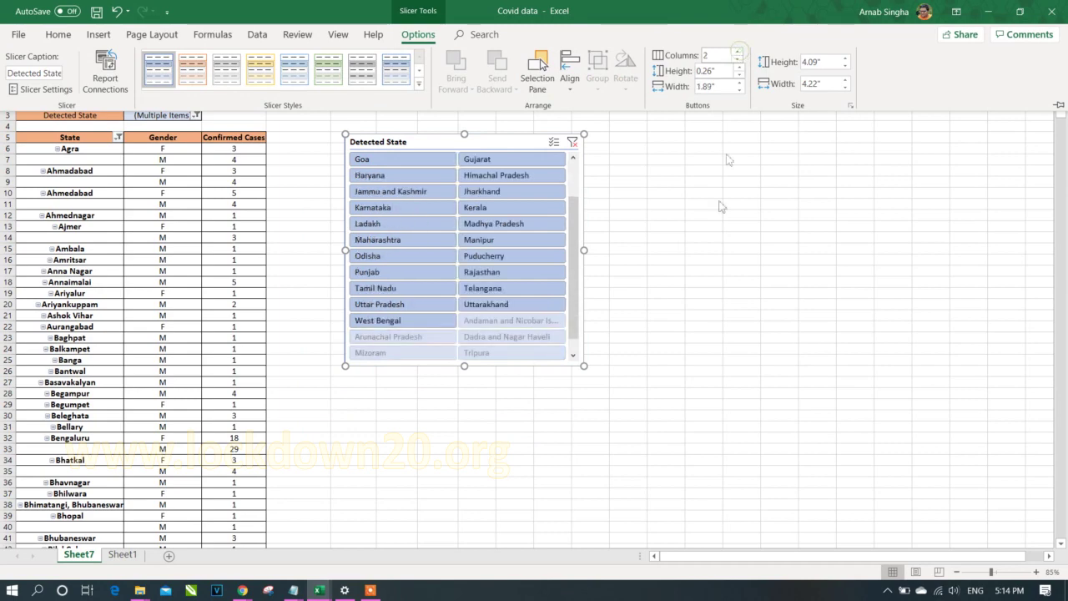
left_click(594, 409)
left_click(594, 404)
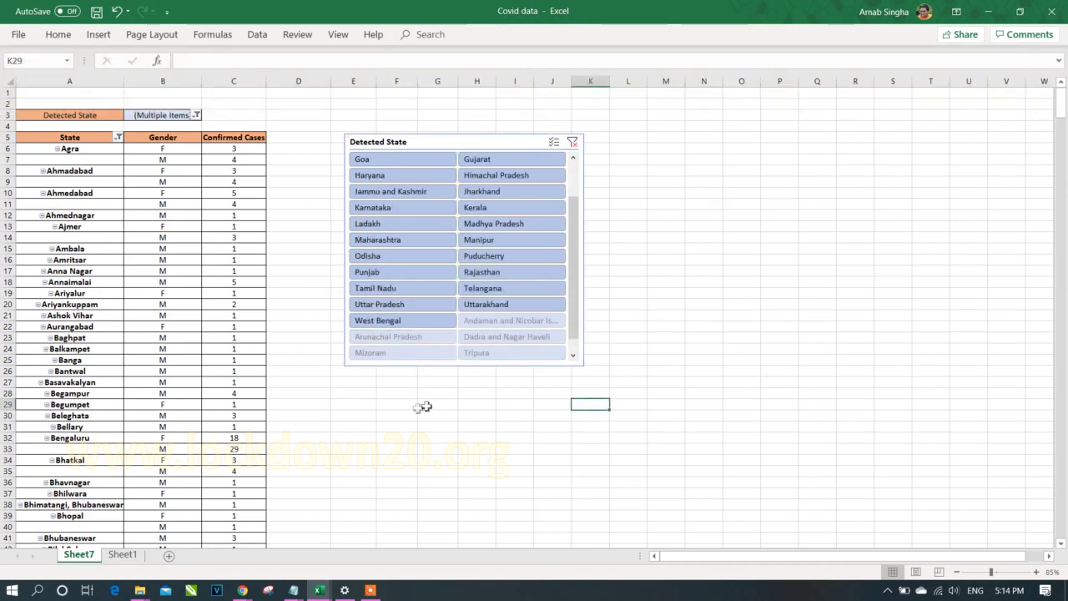
Slice through states like Kerala, Gujarat and Tamil Nadu, ending on Karnataka with 101 cases
left_click(411, 210)
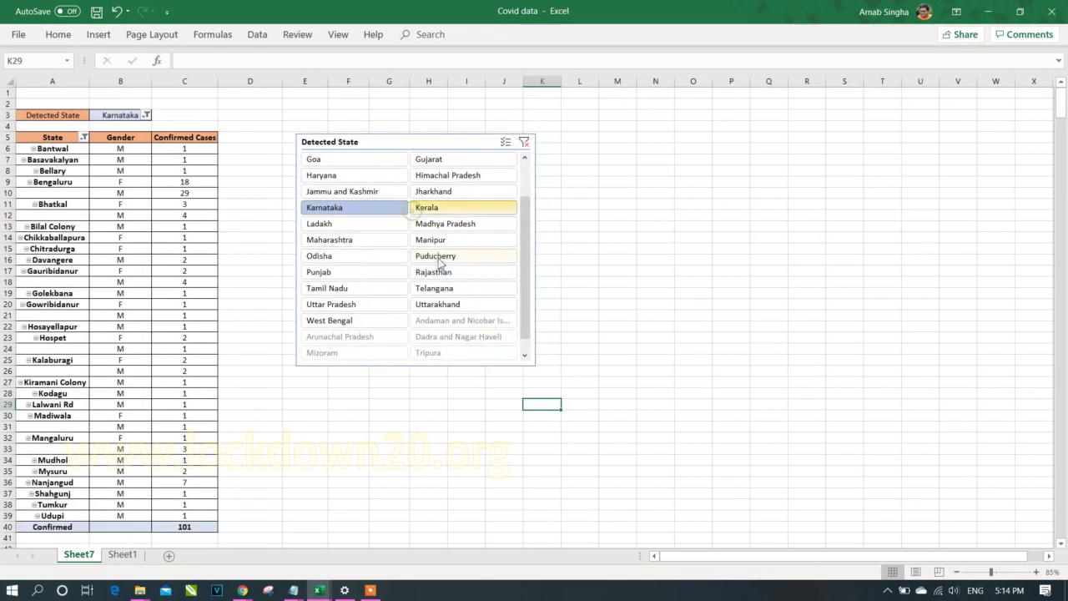
left_click(459, 241)
left_click(405, 206)
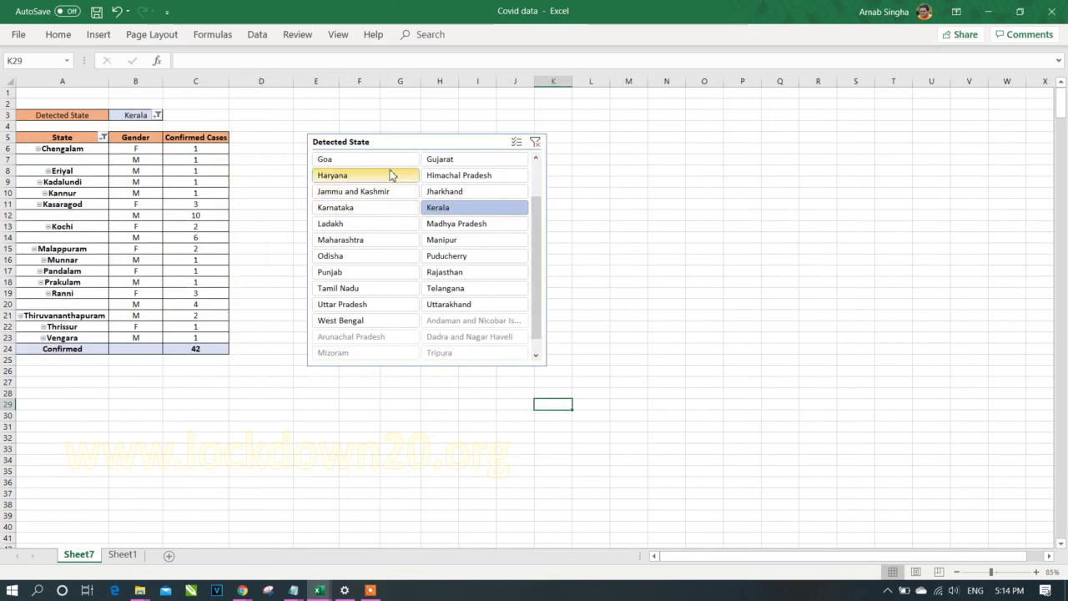
left_click(391, 175)
left_click(438, 241)
left_click(438, 208)
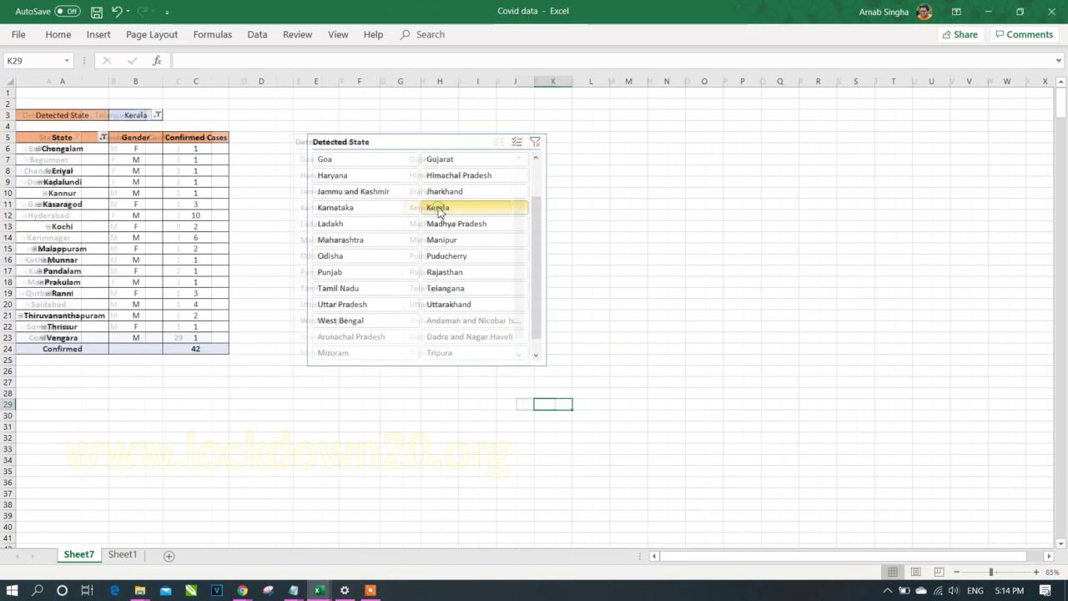
left_click(392, 191)
left_click(474, 161)
left_click(463, 256)
left_click(326, 289)
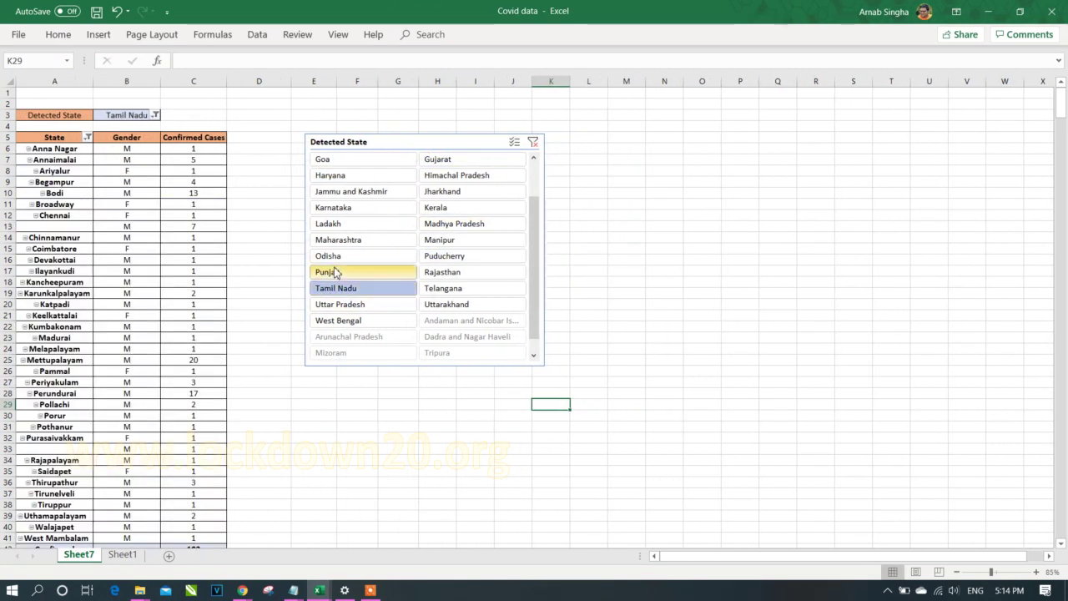
left_click(401, 242)
left_click(408, 215)
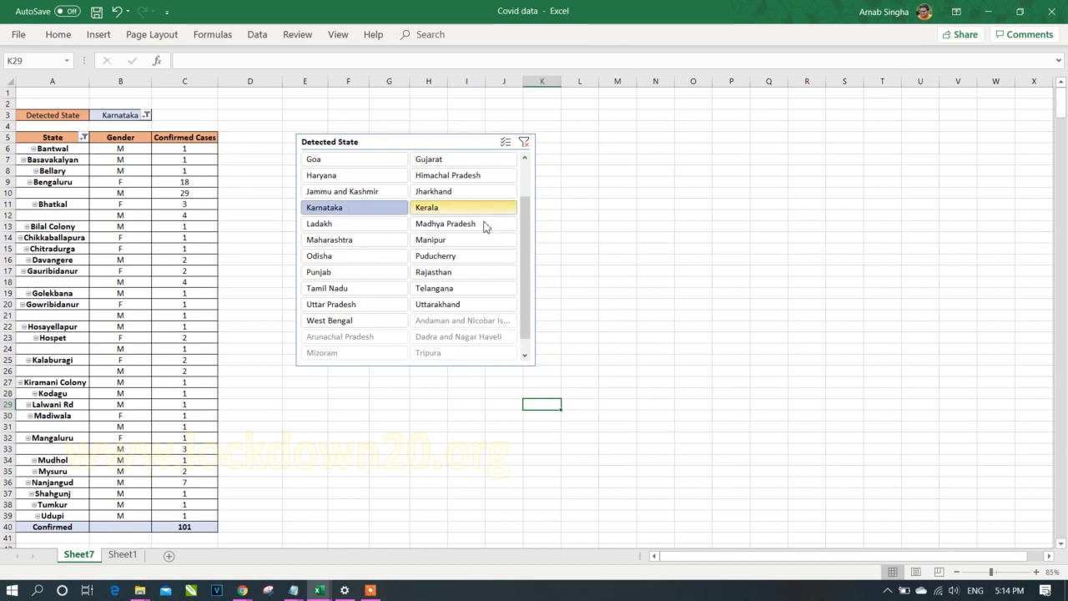
Turn off autofitting column widths on update in PivotTable Options
right_click(143, 195)
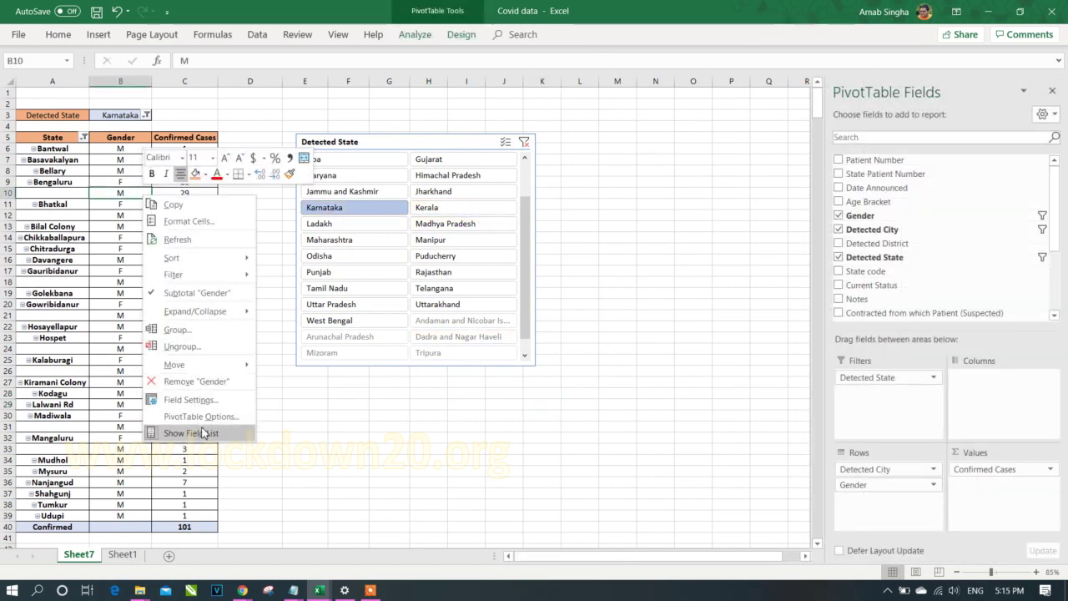
left_click(219, 416)
left_click(88, 454)
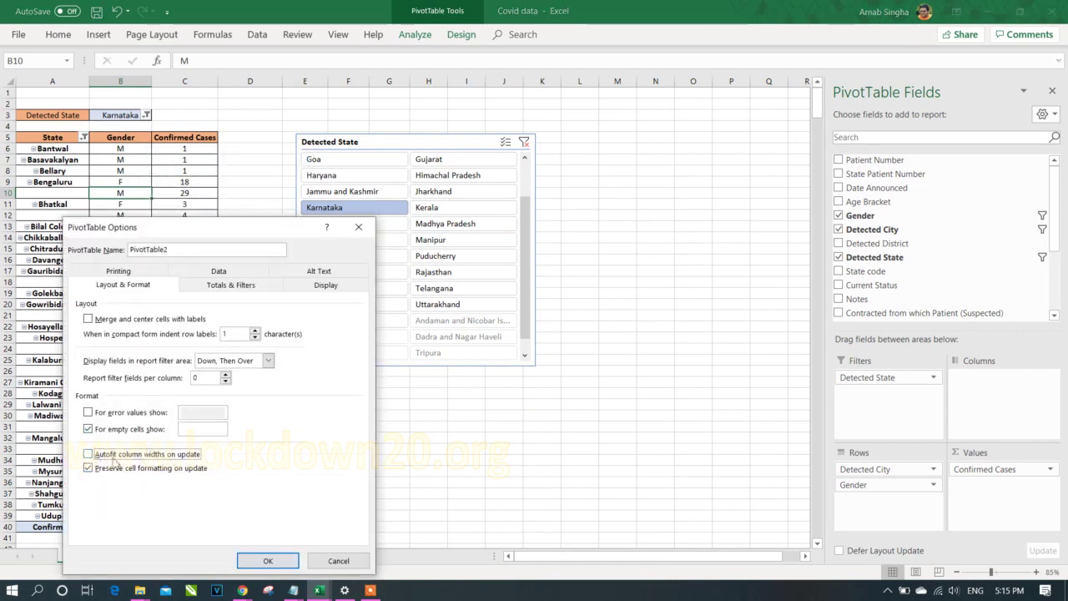
left_click(268, 560)
Slice through Jammu and Kashmir, Ladakh, Punjab, Goa, Gujarat, Jharkhand, Madhya Pradesh and Maharashtra
left_click(359, 193)
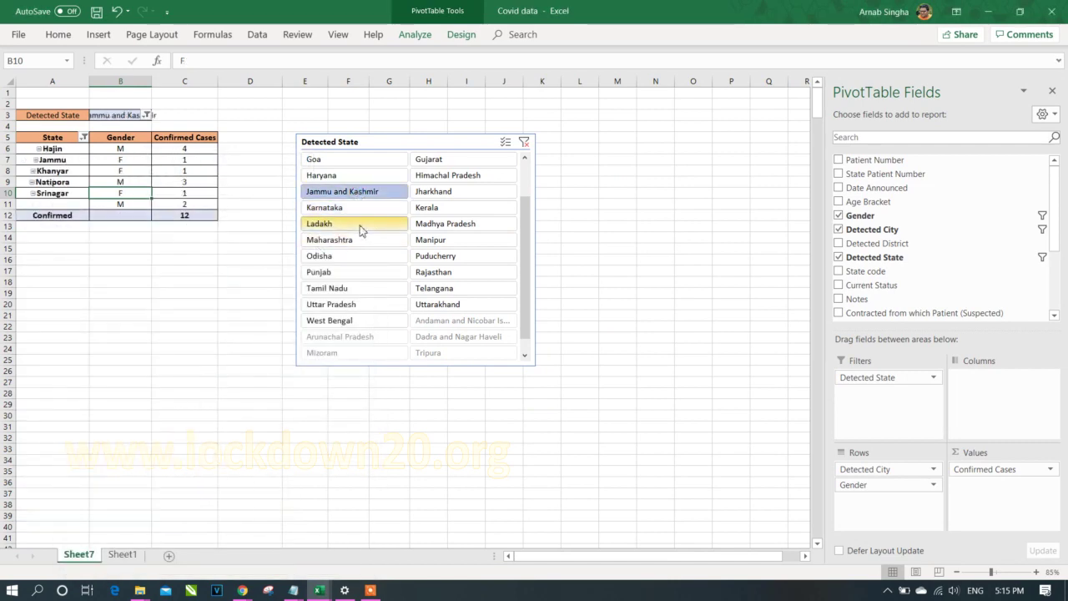
left_click(362, 224)
left_click(361, 274)
left_click(363, 191)
left_click(363, 159)
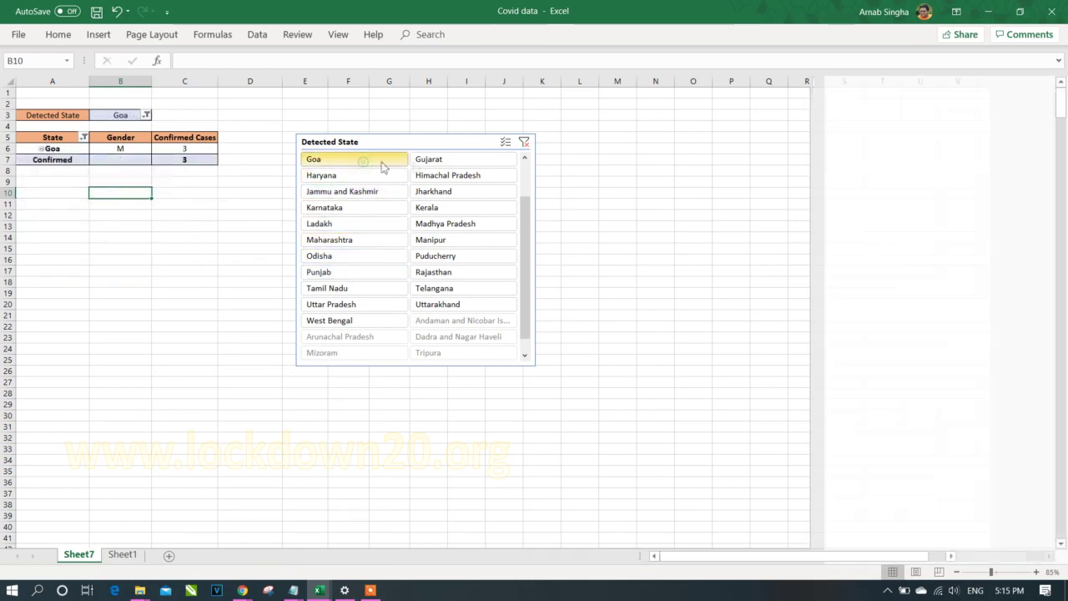
left_click(436, 158)
left_click(429, 193)
left_click(439, 225)
left_click(337, 239)
left_click(363, 225)
left_click(357, 272)
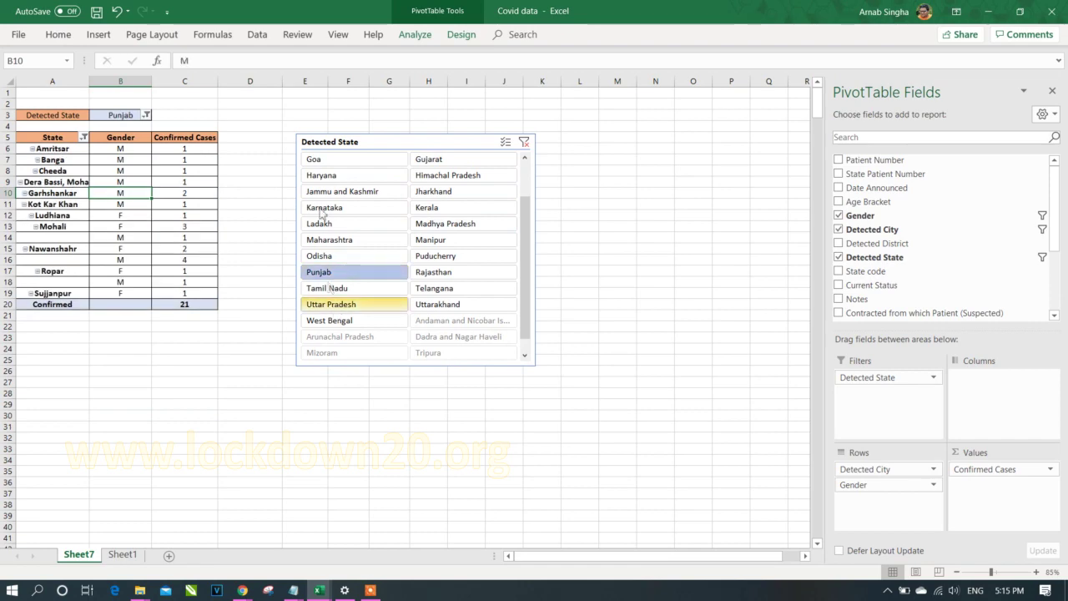
left_click(338, 191)
Slice to Goa, Gujarat, Kerala and finally Punjab, totalling 21 cases
left_click(350, 159)
left_click(436, 160)
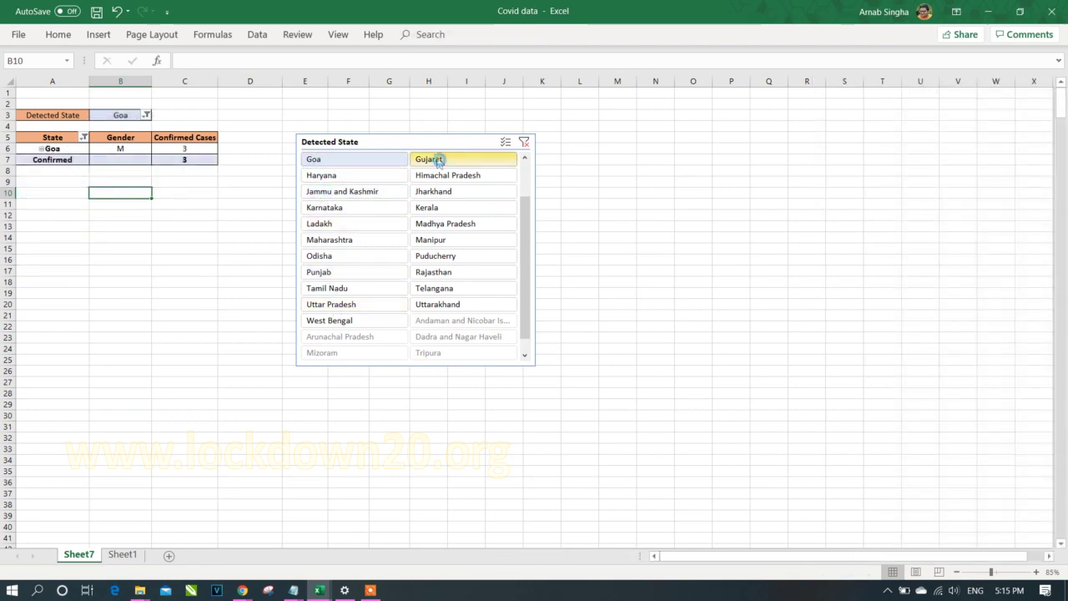
left_click(429, 208)
left_click(377, 273)
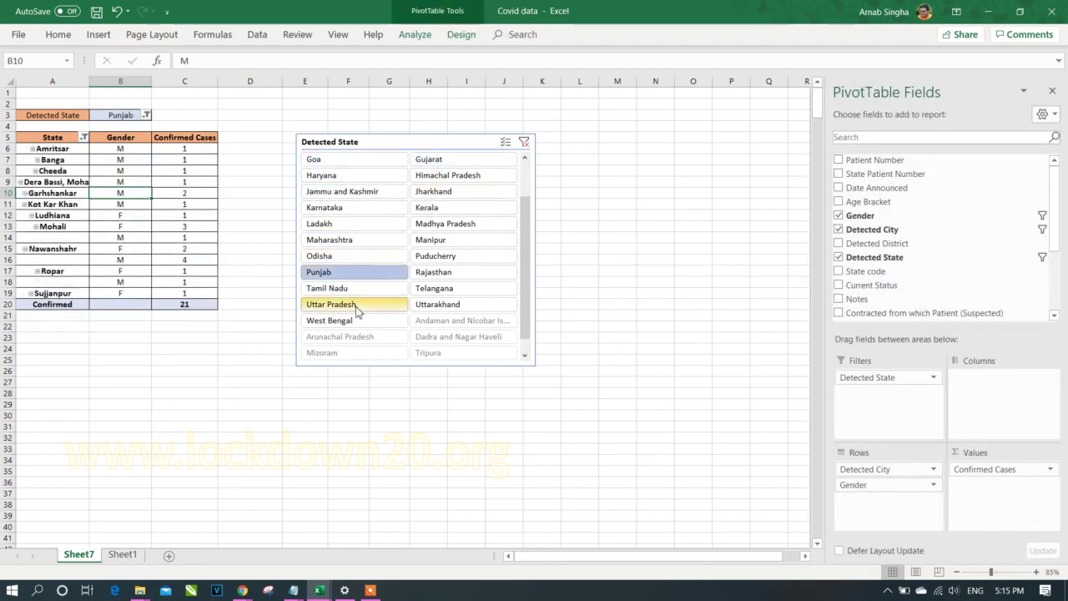
Sort the confirmed case values from largest to smallest
right_click(206, 150)
mouse_move(284, 234)
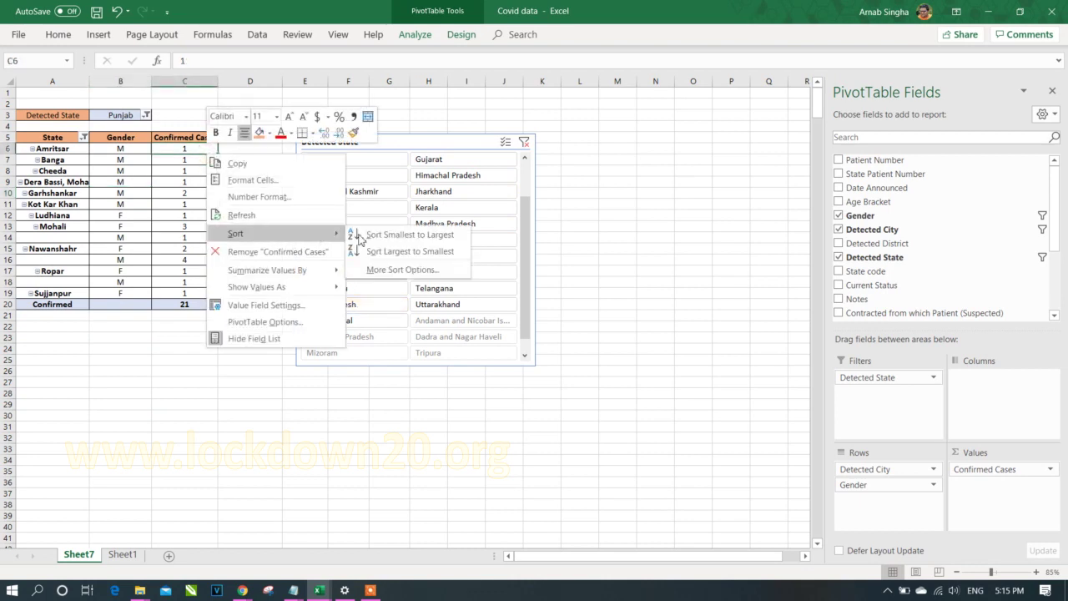
left_click(373, 254)
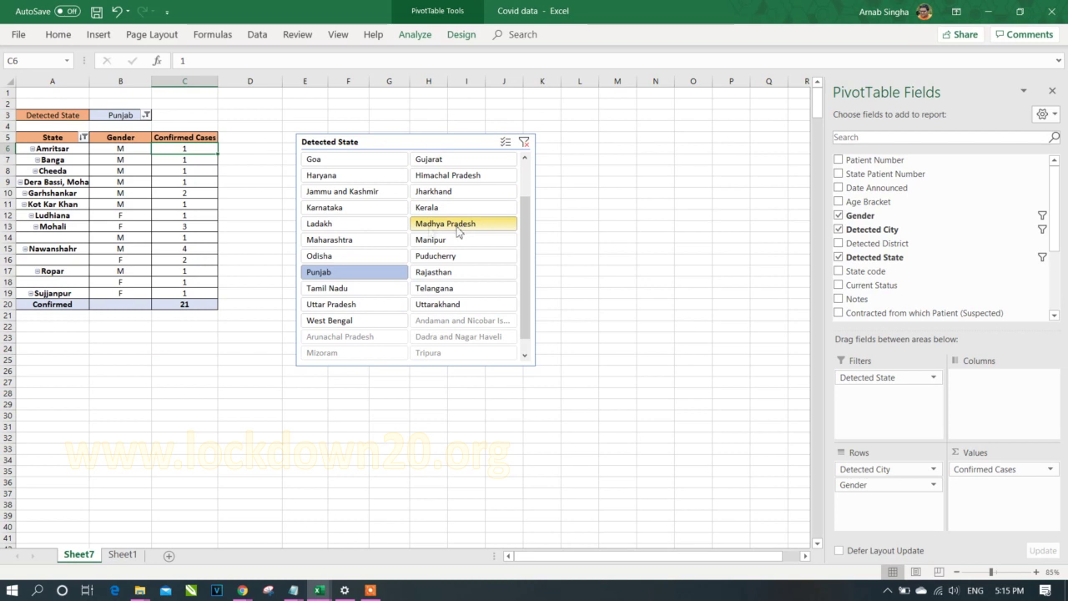
Slice to Goa, Gujarat, then West Bengal, totalling 10 cases
left_click(367, 160)
left_click(483, 162)
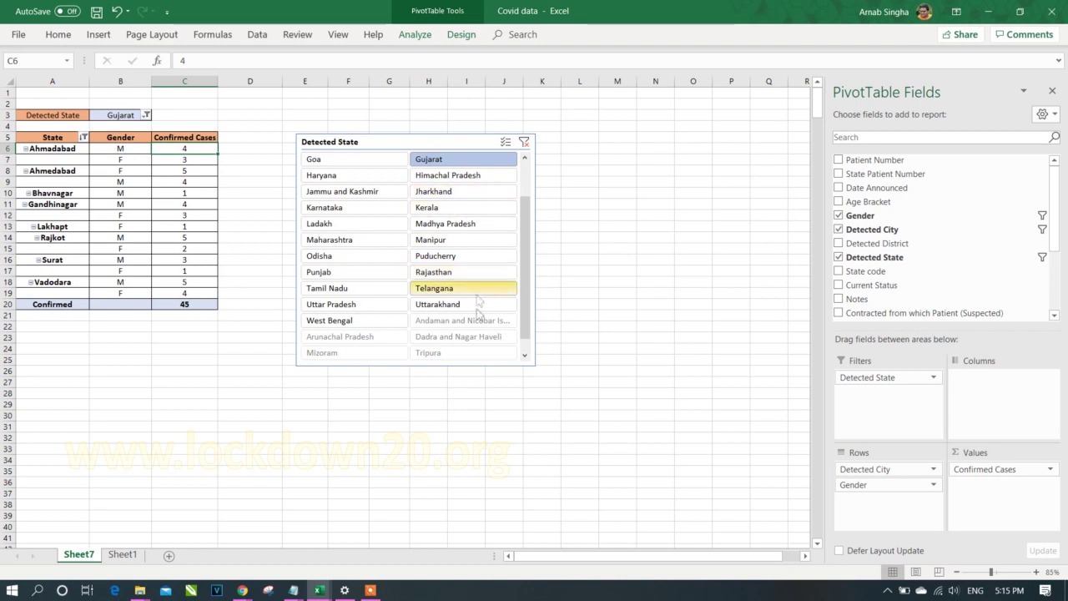
left_click(375, 322)
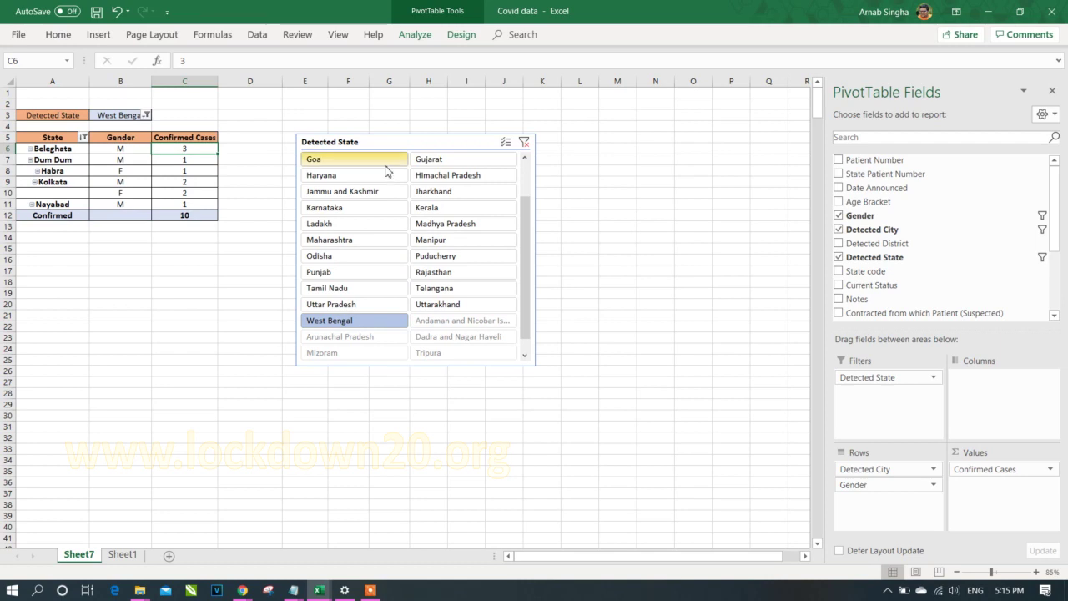
Clear the slicer filter and move Detected State into Rows above Detected City
left_click(523, 144)
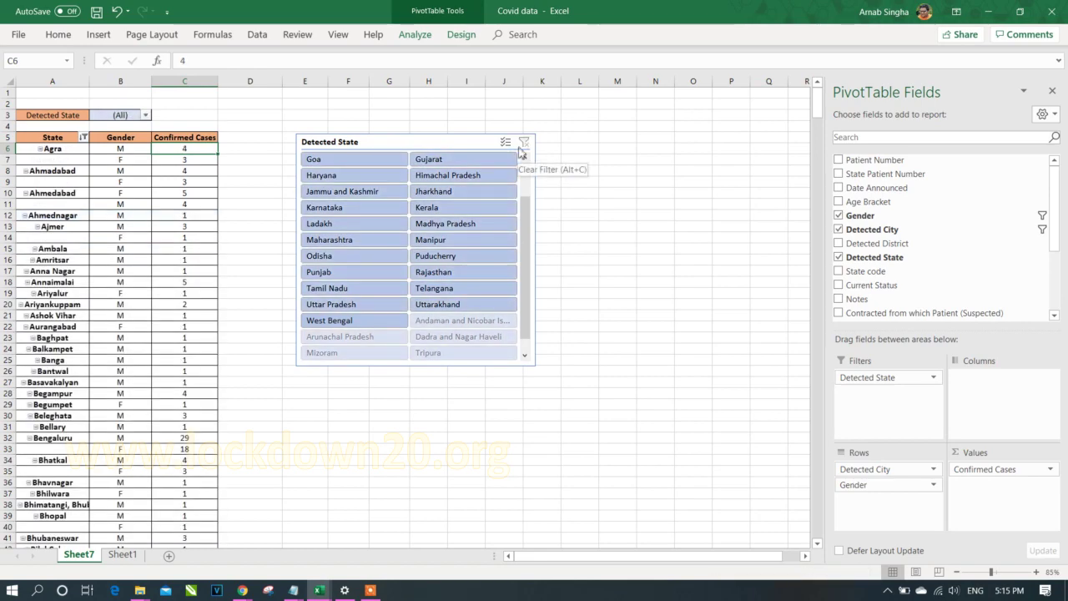
left_click(501, 158)
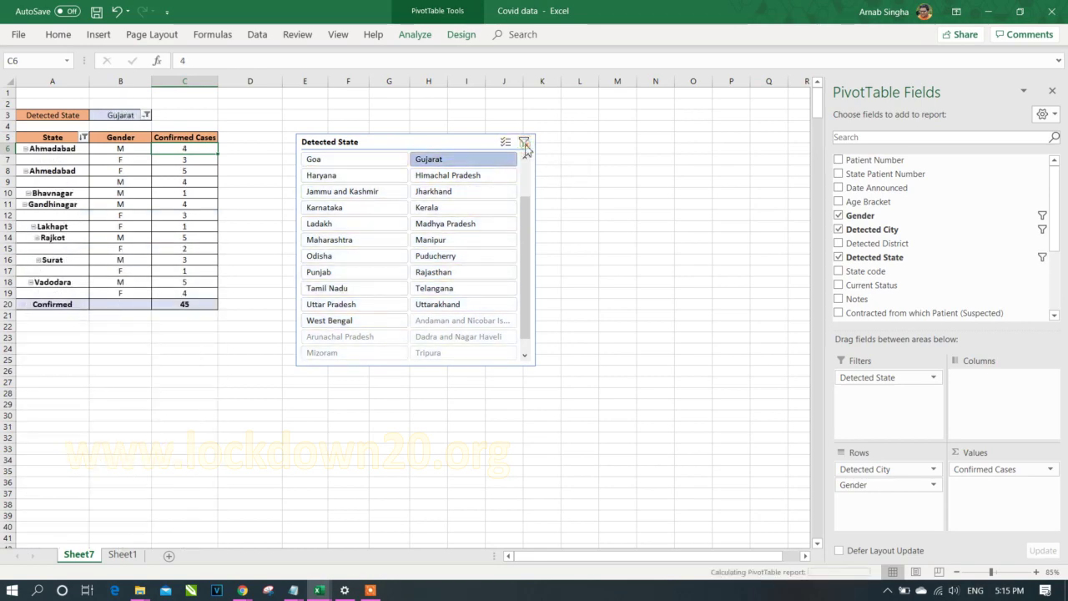
left_click(524, 143)
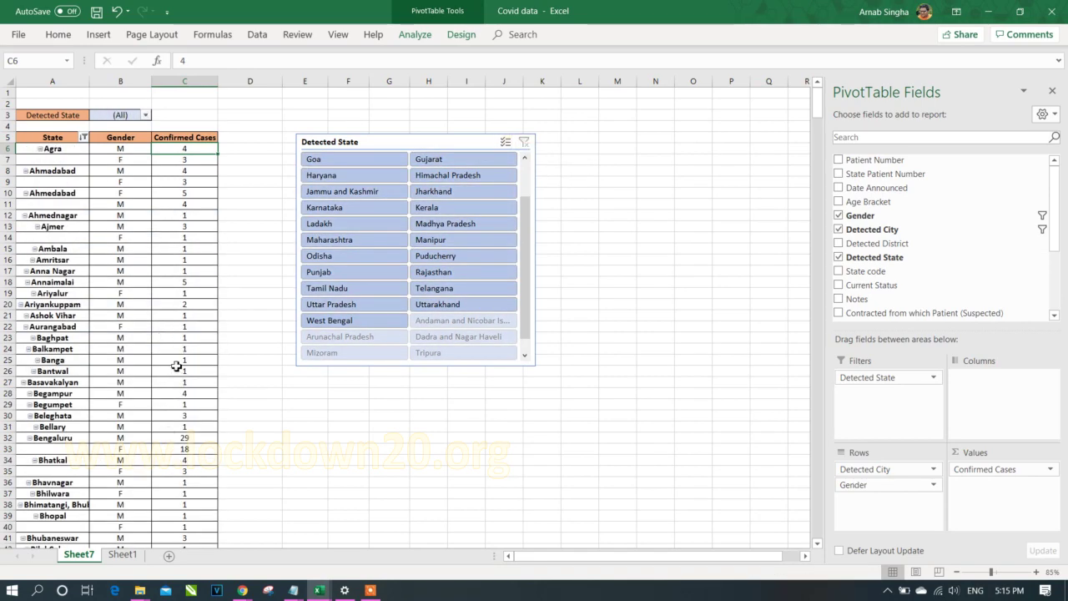
left_click_drag(868, 377, 891, 469)
Slice through Gujarat, Goa, Karnataka and Andaman and Nicobar, ending on Himachal Pradesh
left_click(442, 163)
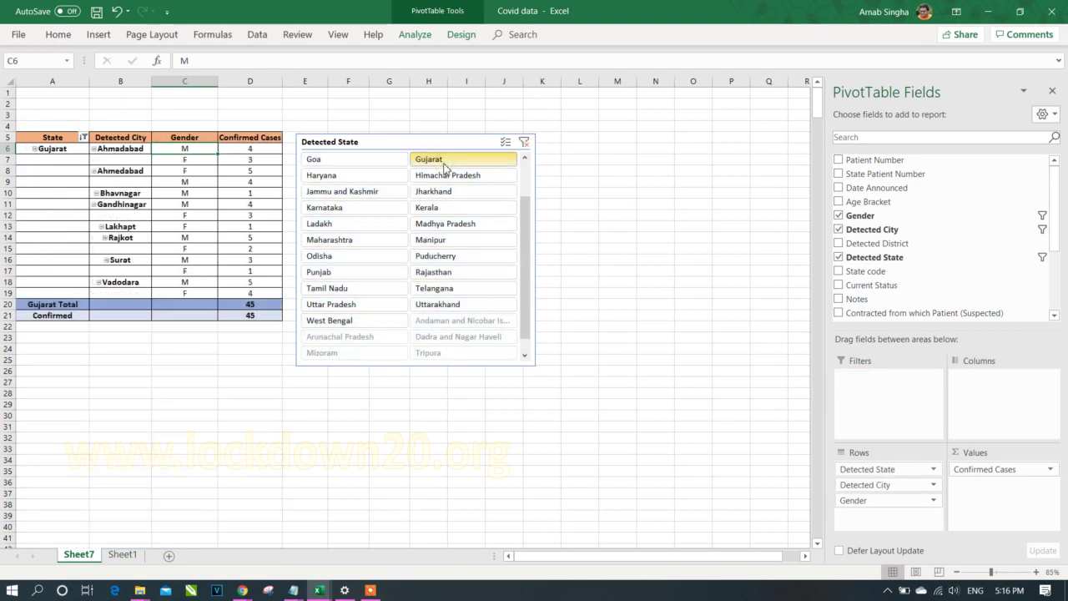
left_click(357, 159)
left_click(357, 209)
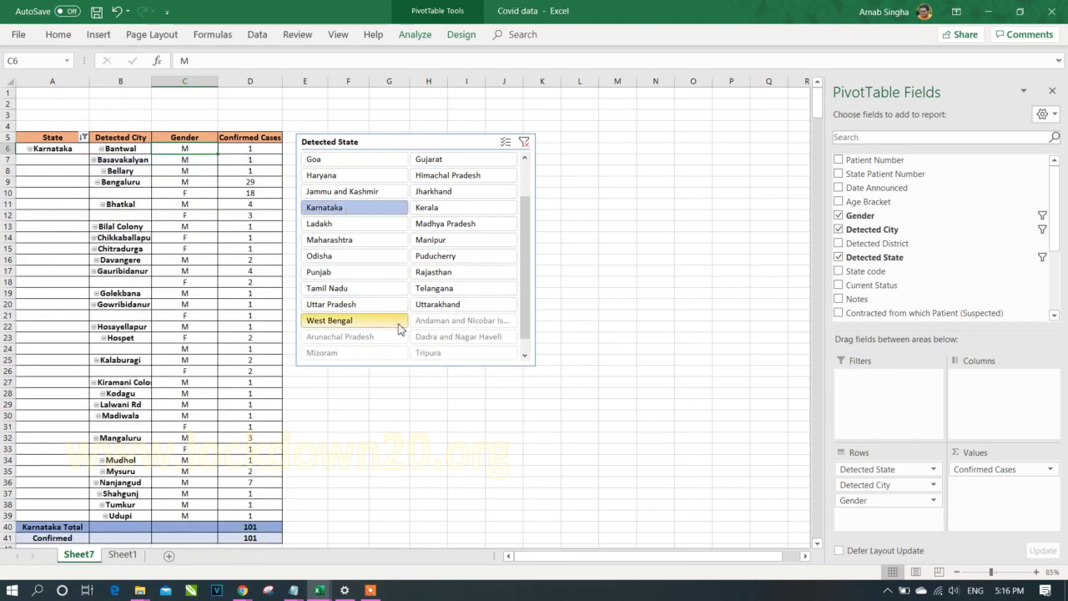
left_click(482, 326)
left_click(467, 176)
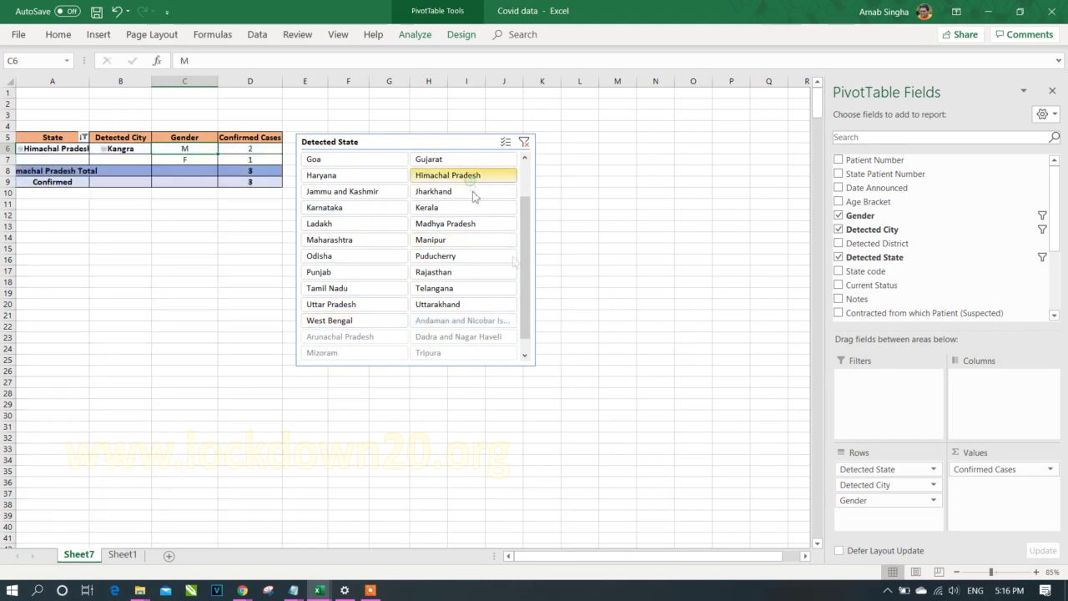
Bring up the pivot table notes in Notepad from the taskbar
mouse_move(296, 589)
left_click(245, 565)
left_click(380, 355)
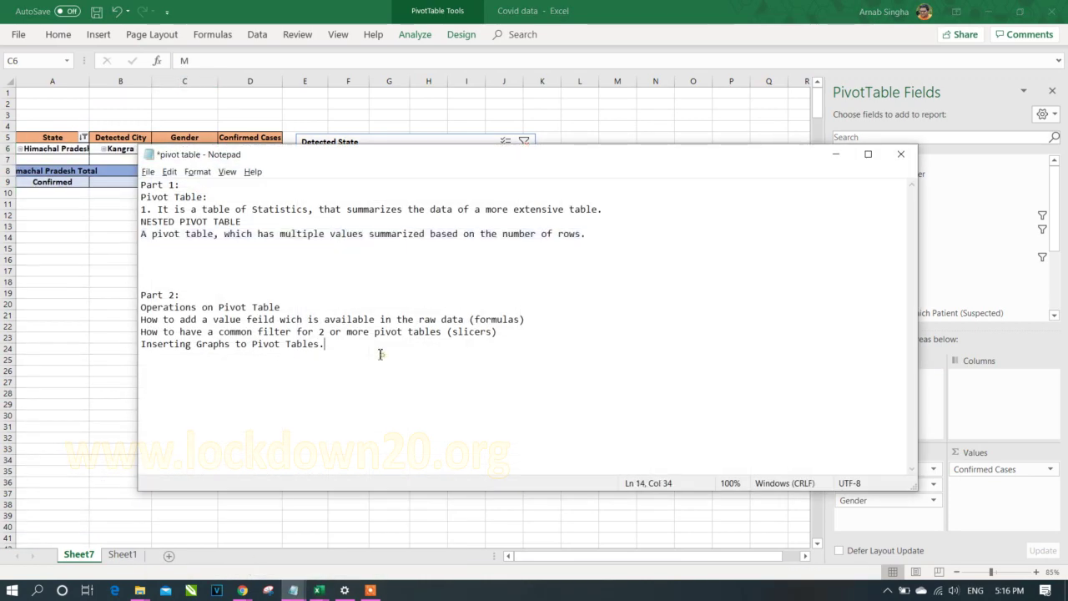
Select the Part 2 section of the pivot table operations notes in Notepad
left_click_drag(356, 347, 142, 292)
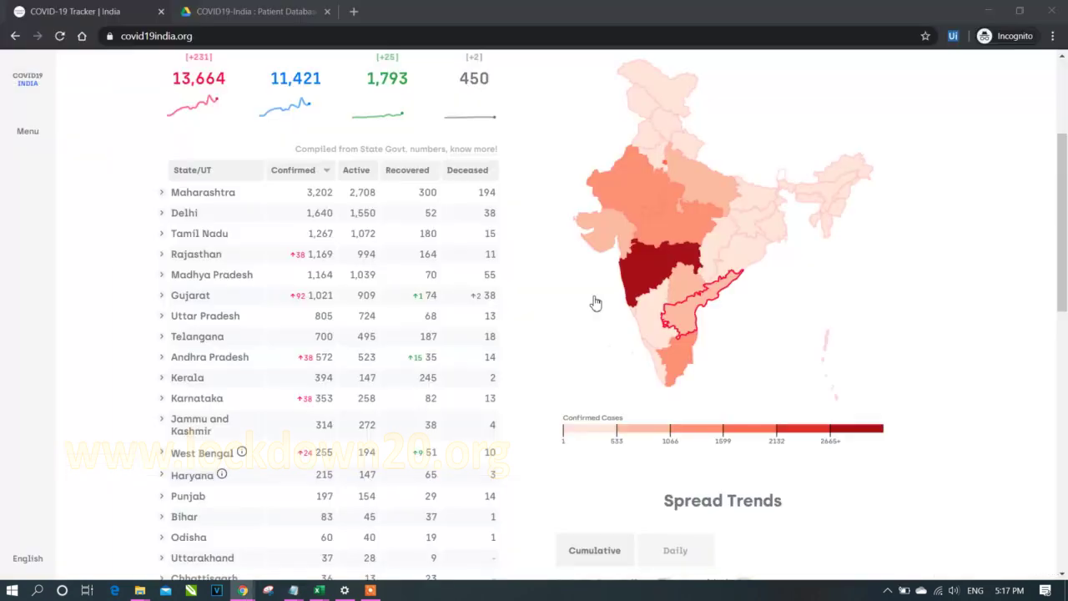
scroll(595, 303, "up", 3)
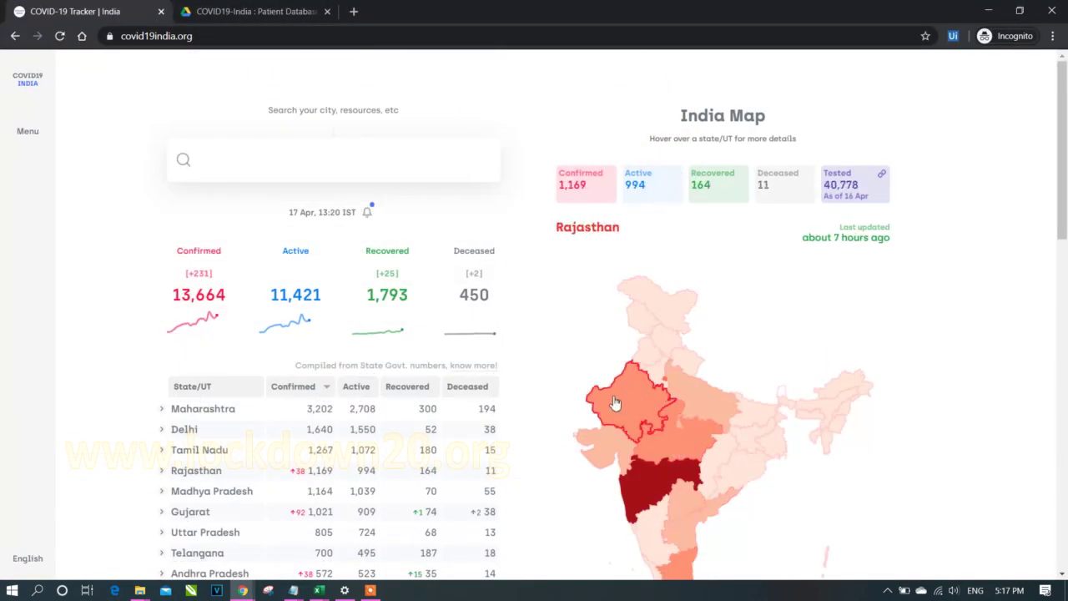
Review the covid19india.org state-wise figures and latest updates, then return to the Covid data workbook
scroll(409, 410, "down", 7)
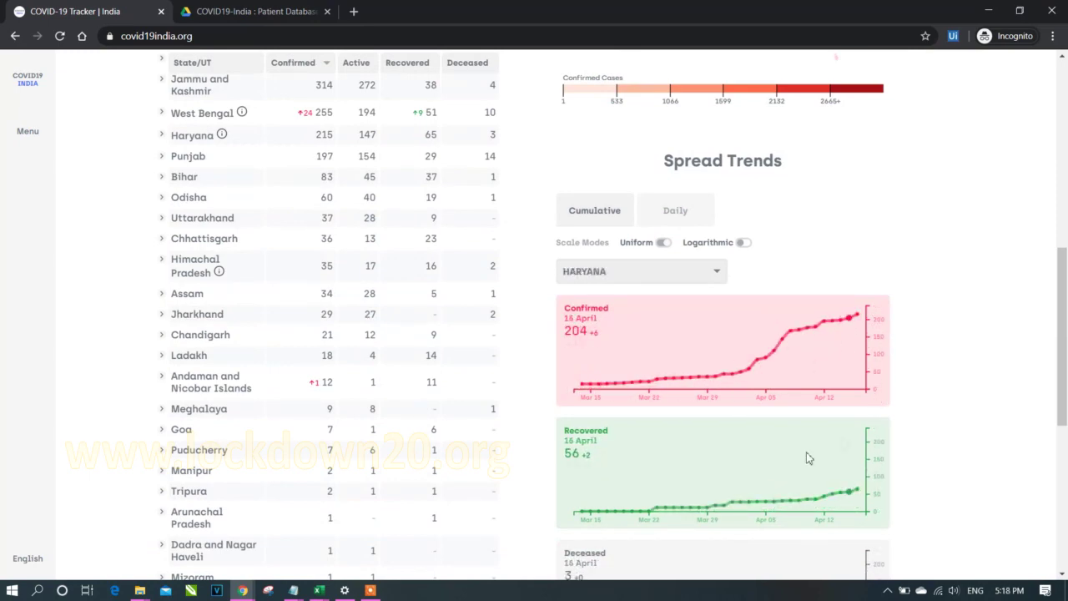
scroll(468, 461, "down", 3)
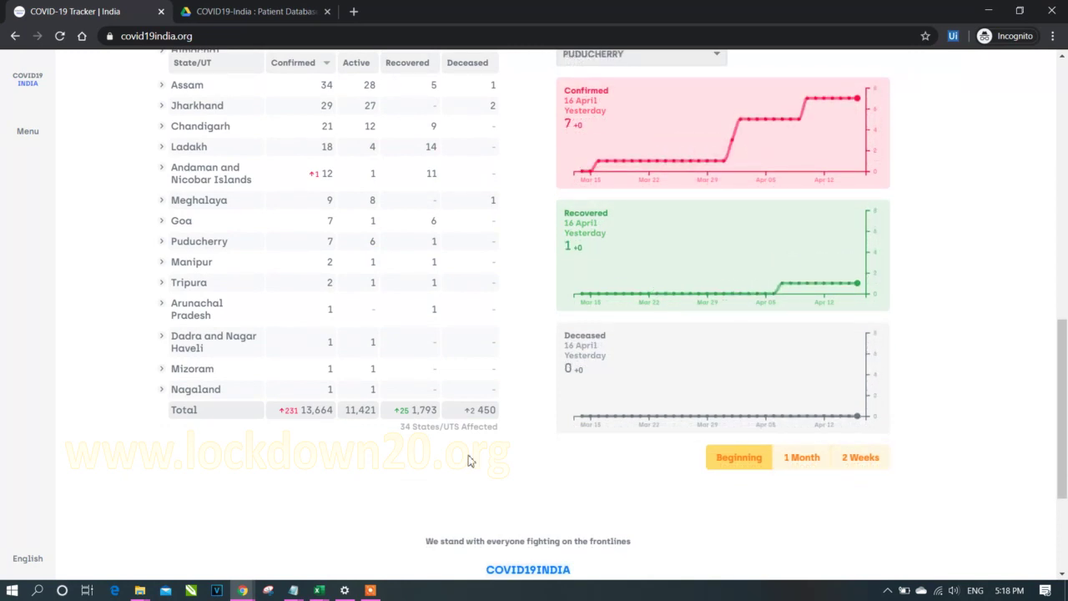
scroll(468, 461, "up", 5)
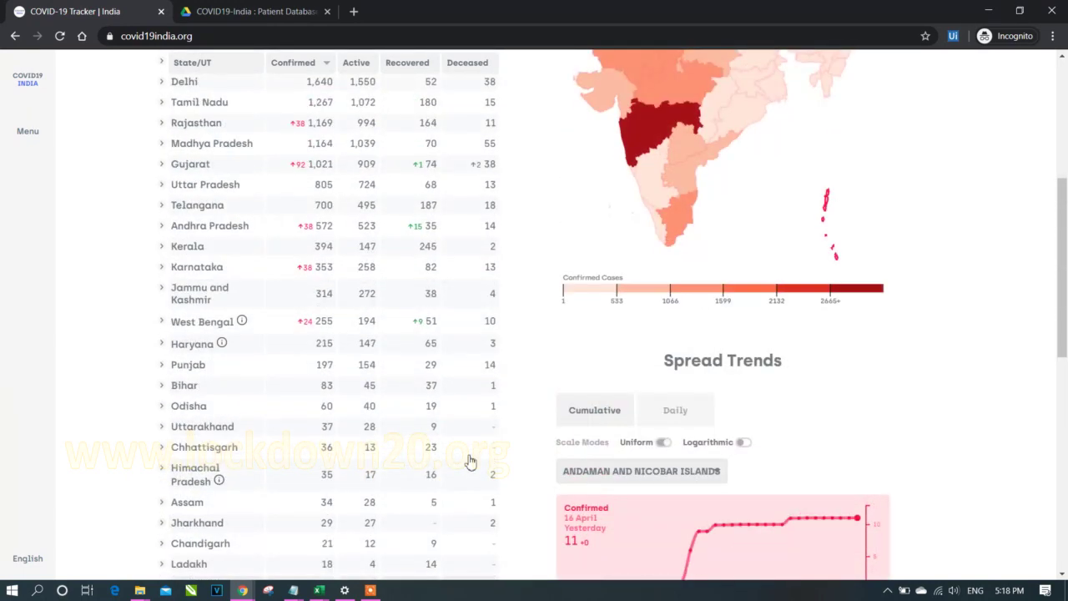
scroll(470, 461, "up", 3)
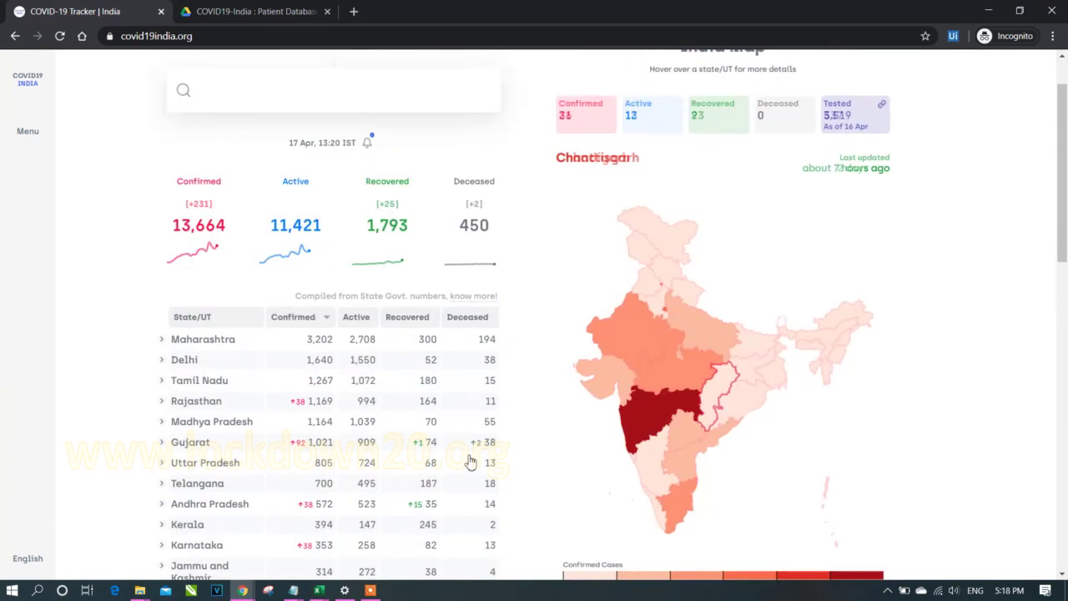
left_click(366, 143)
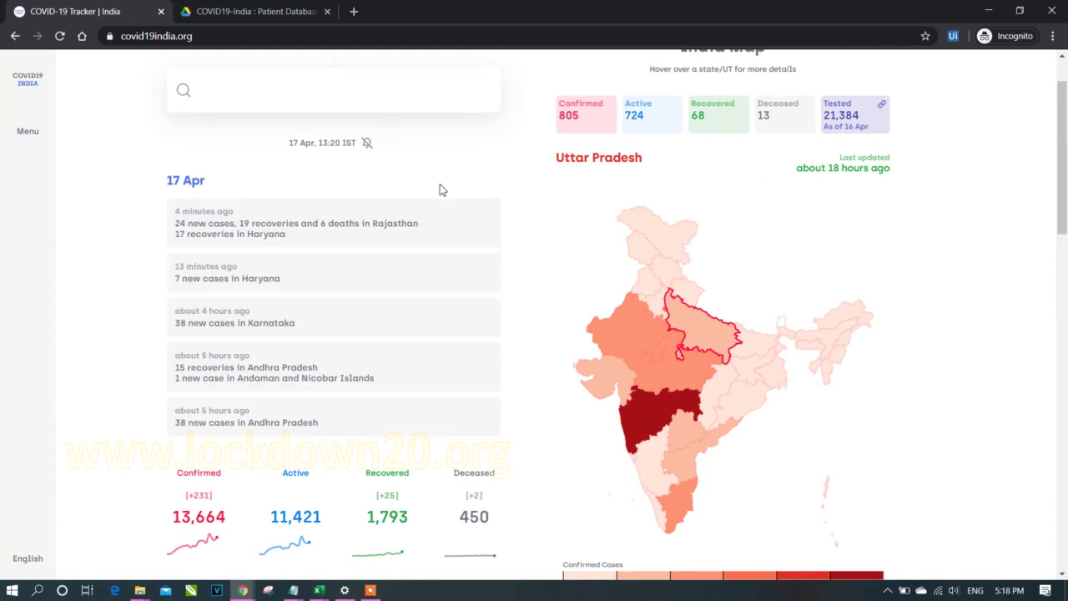
left_click(369, 147)
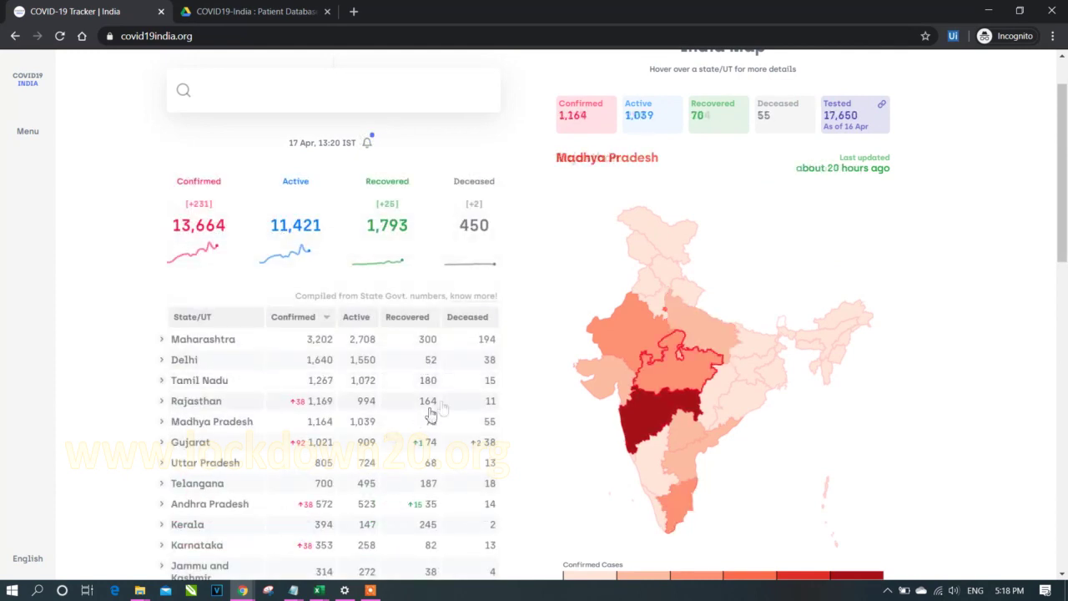
mouse_move(325, 592)
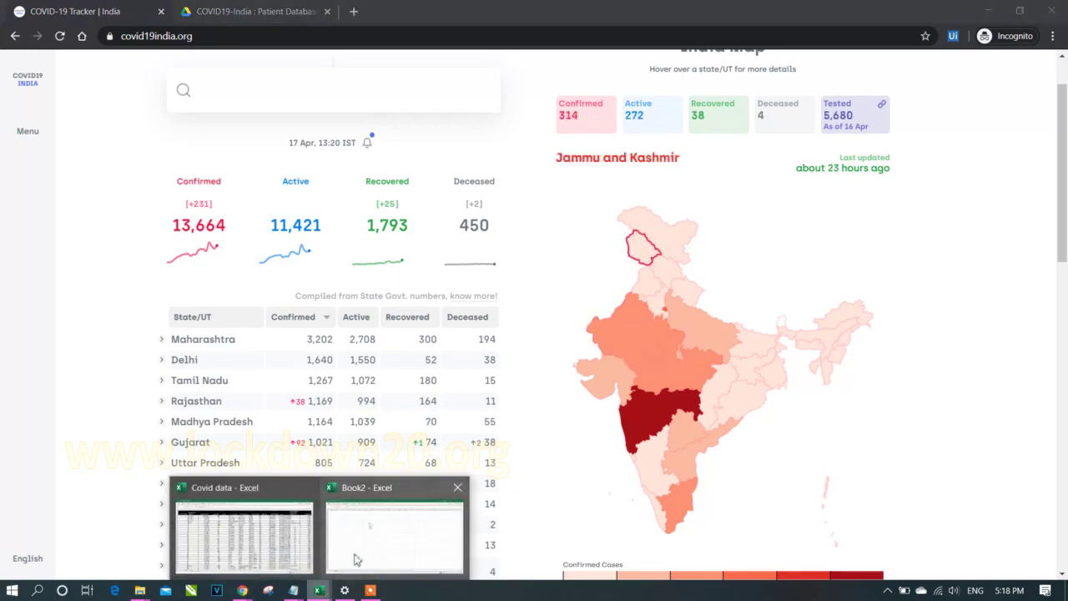
left_click(302, 547)
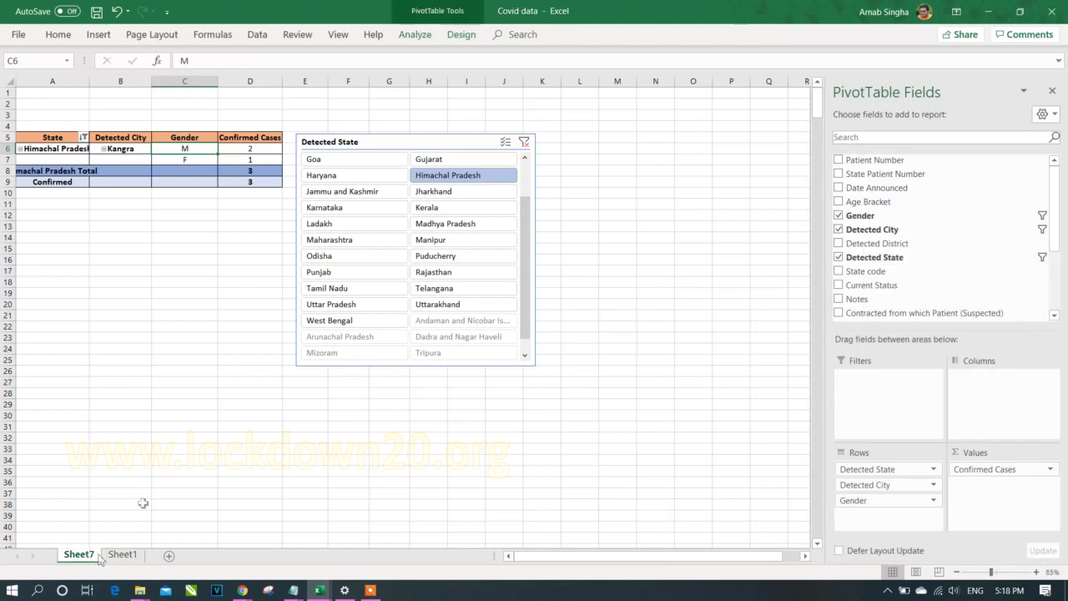
Show Sheet7's pivot filtered to Himachal Pradesh (3 cases) and stop the screen recording
left_click(90, 555)
left_click(370, 590)
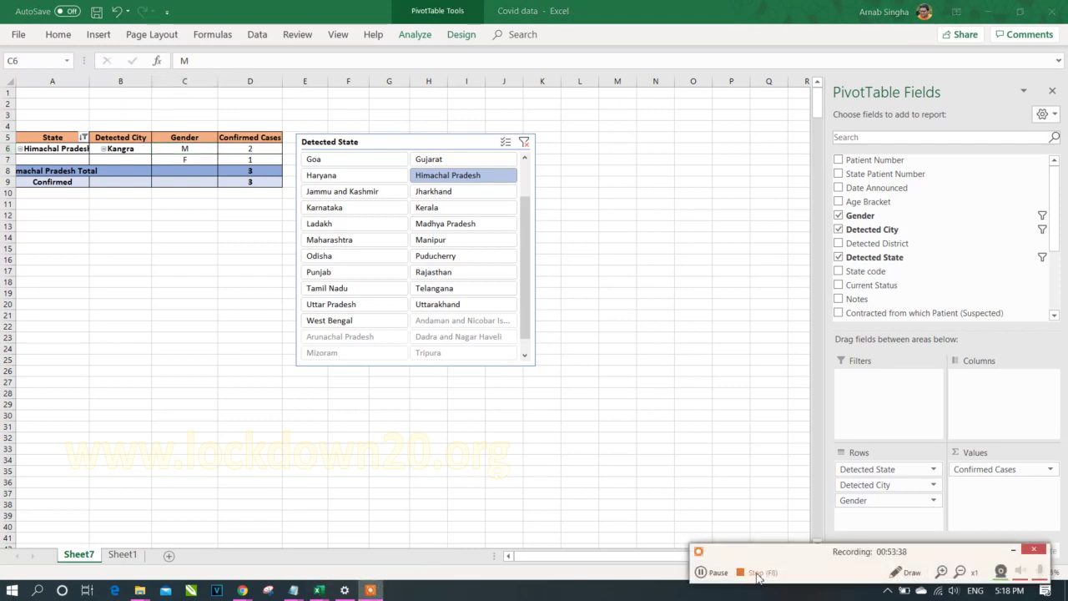
left_click(756, 574)
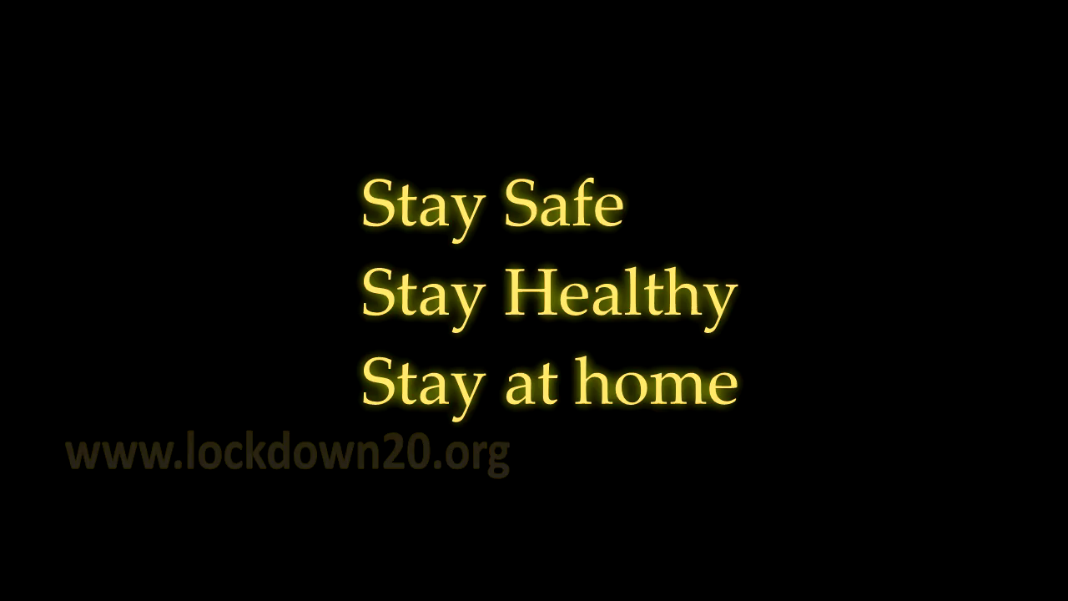